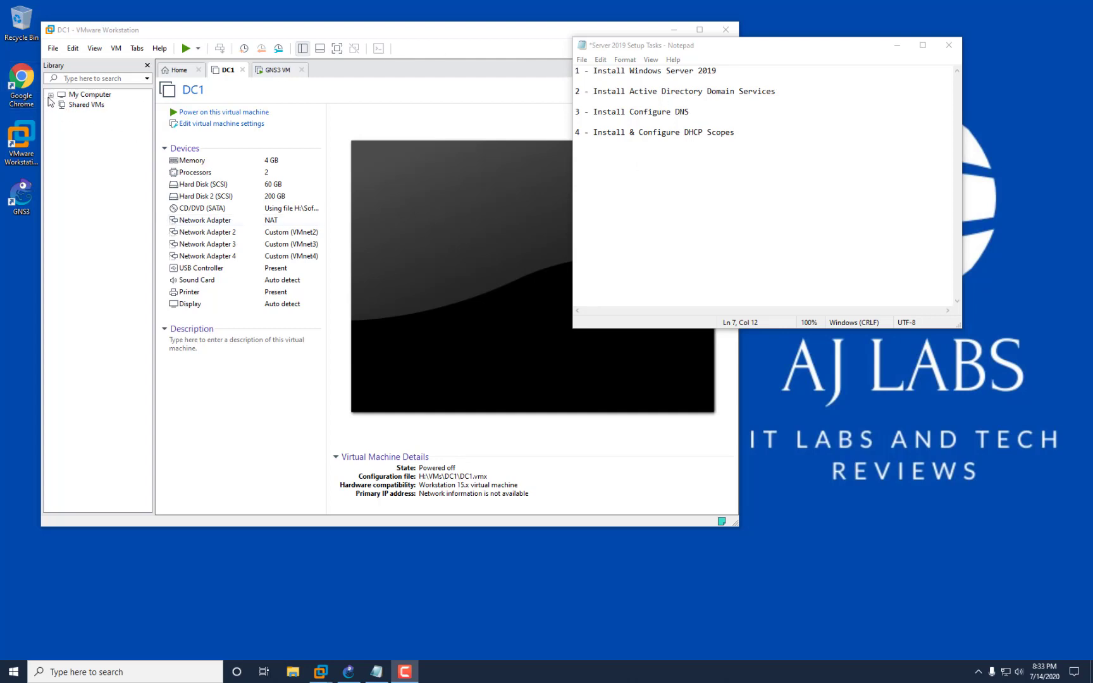
# Review the four Notepad tasks (Server 2019 install, Active Directory, DNS, DHCP scopes), then return to VMware.
pyautogui.click(51, 95)
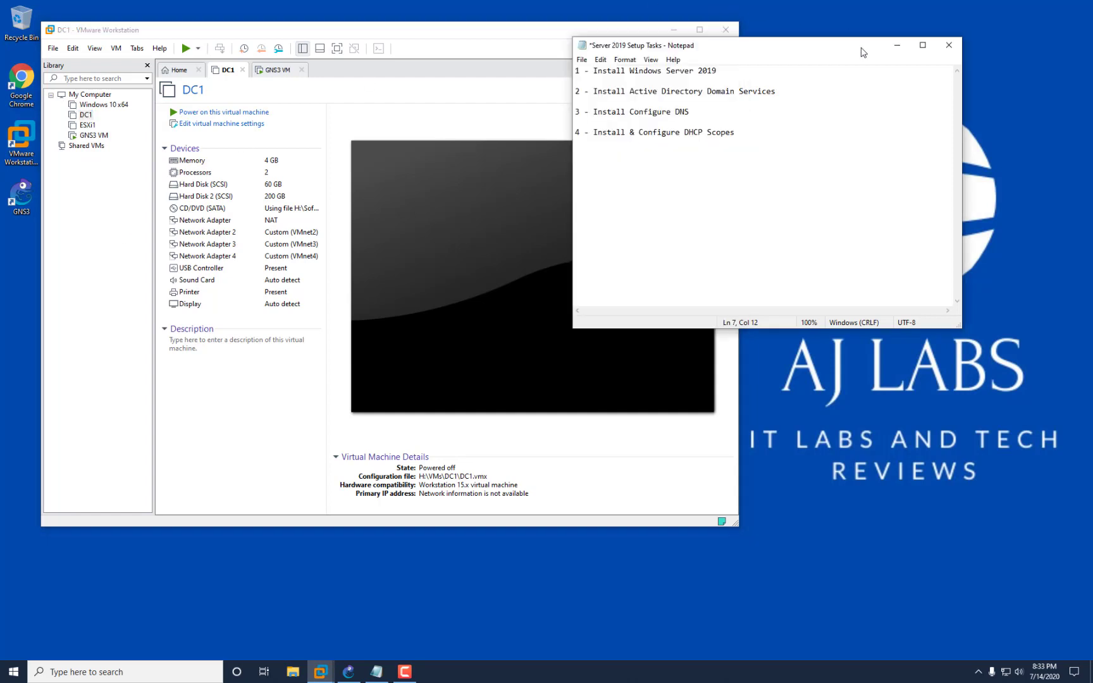
pyautogui.hotkey('alt', 'Tab')
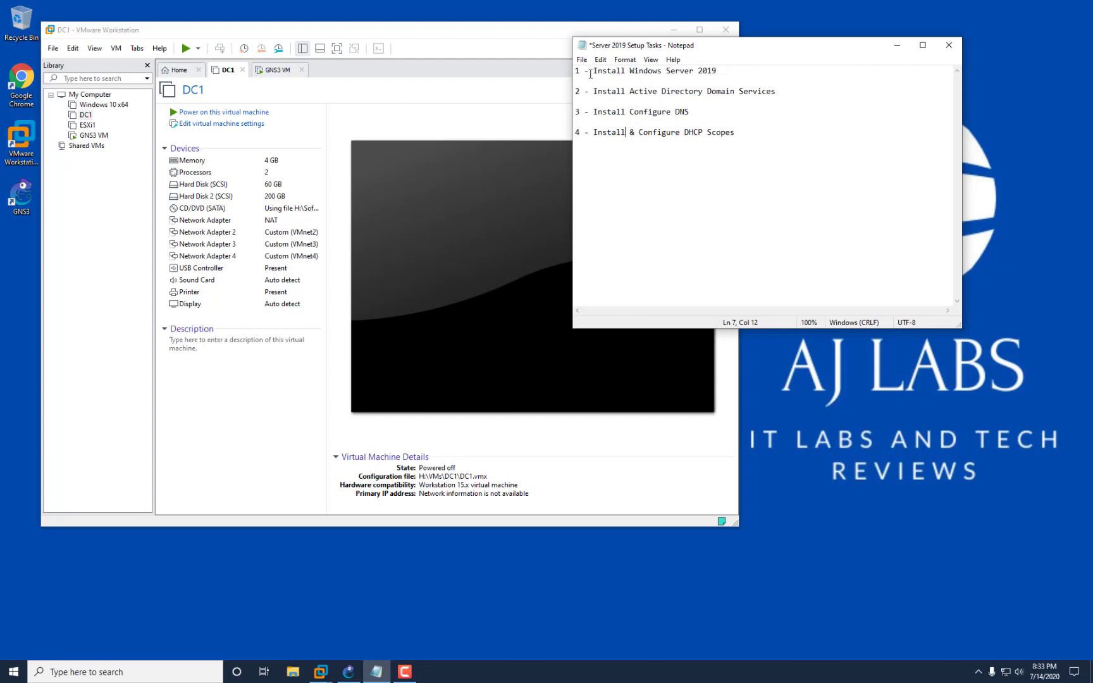
pyautogui.moveTo(590, 74); pyautogui.dragTo(719, 72)
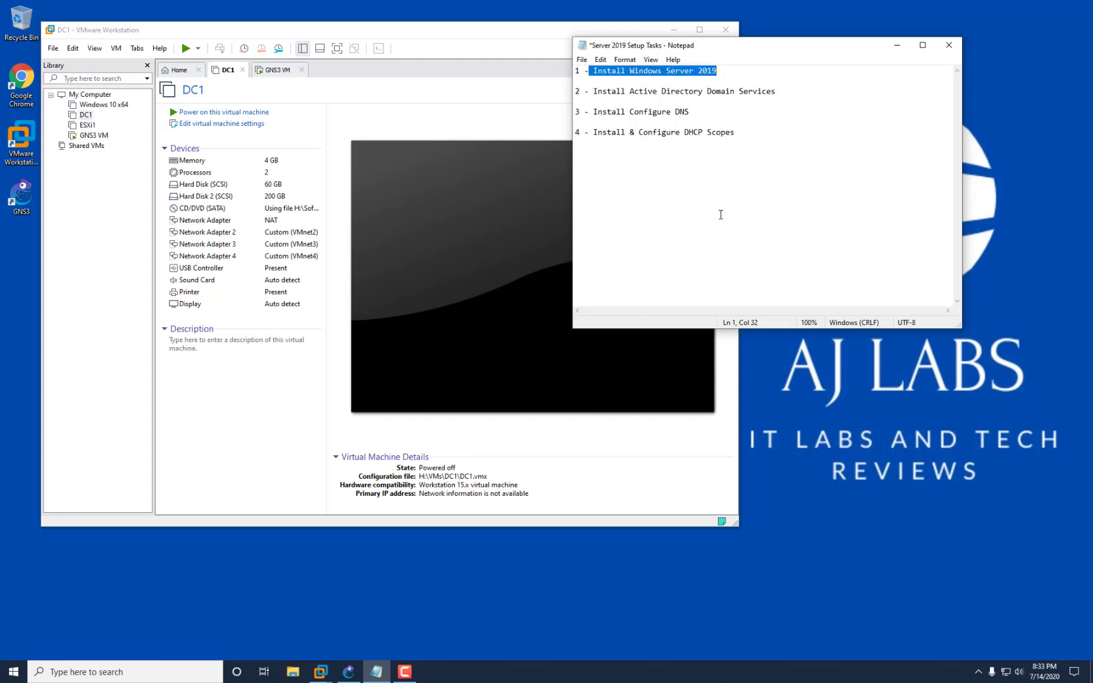
pyautogui.moveTo(594, 90); pyautogui.dragTo(795, 95)
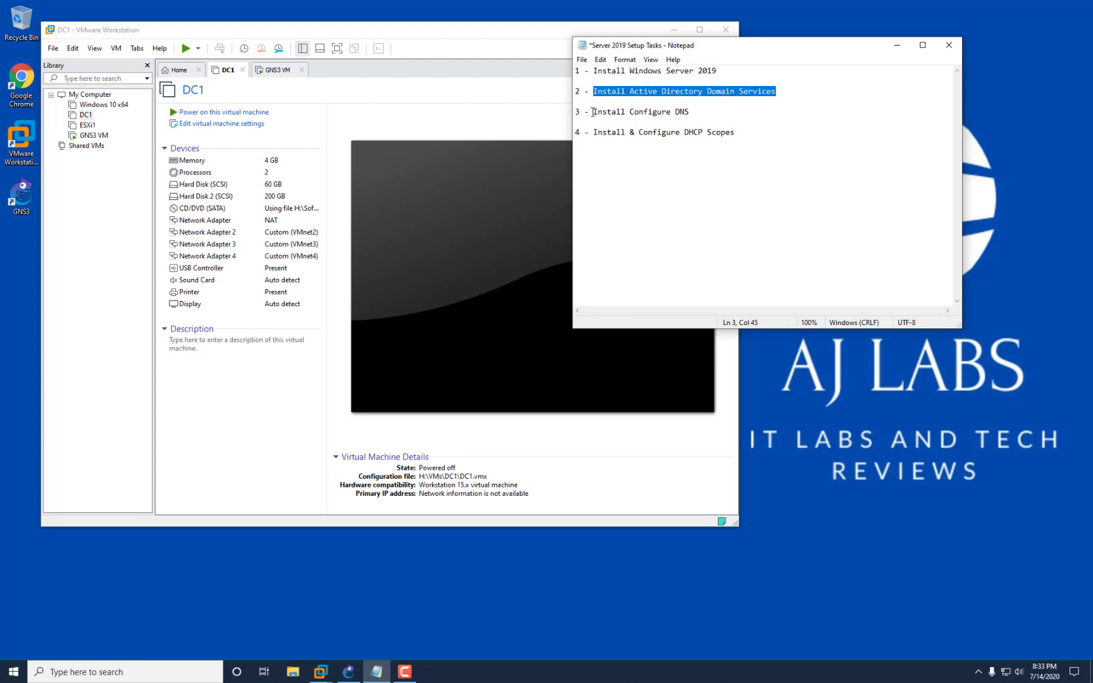
pyautogui.moveTo(592, 112); pyautogui.dragTo(695, 112)
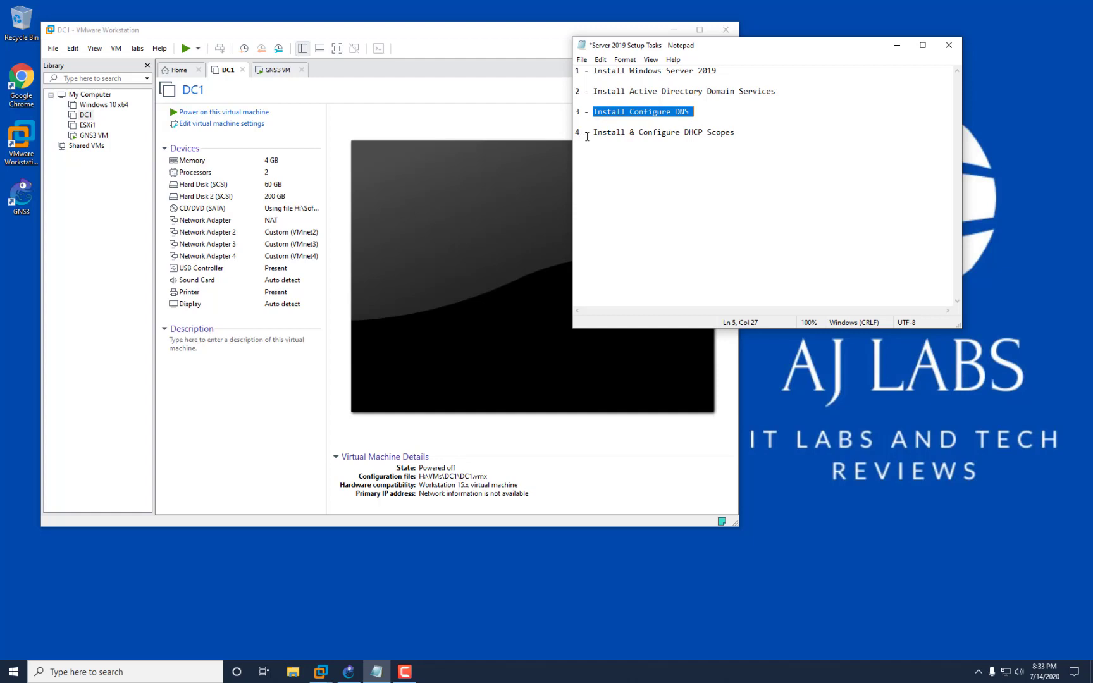
pyautogui.moveTo(592, 132); pyautogui.dragTo(735, 132)
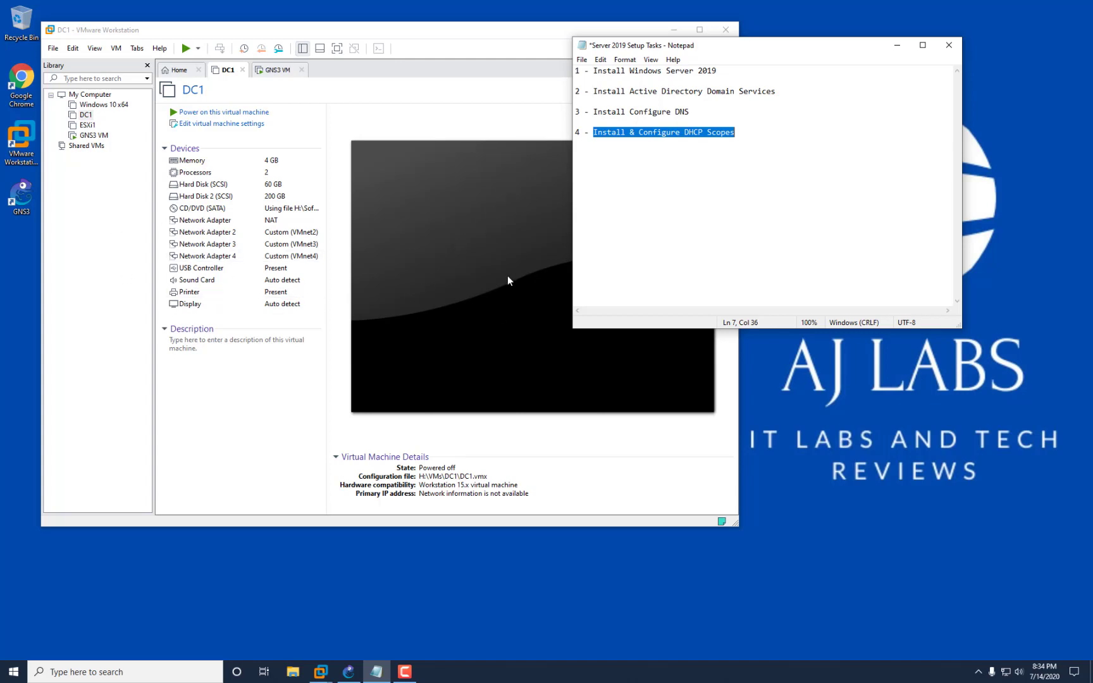
pyautogui.moveTo(421, 35); pyautogui.dragTo(442, 31)
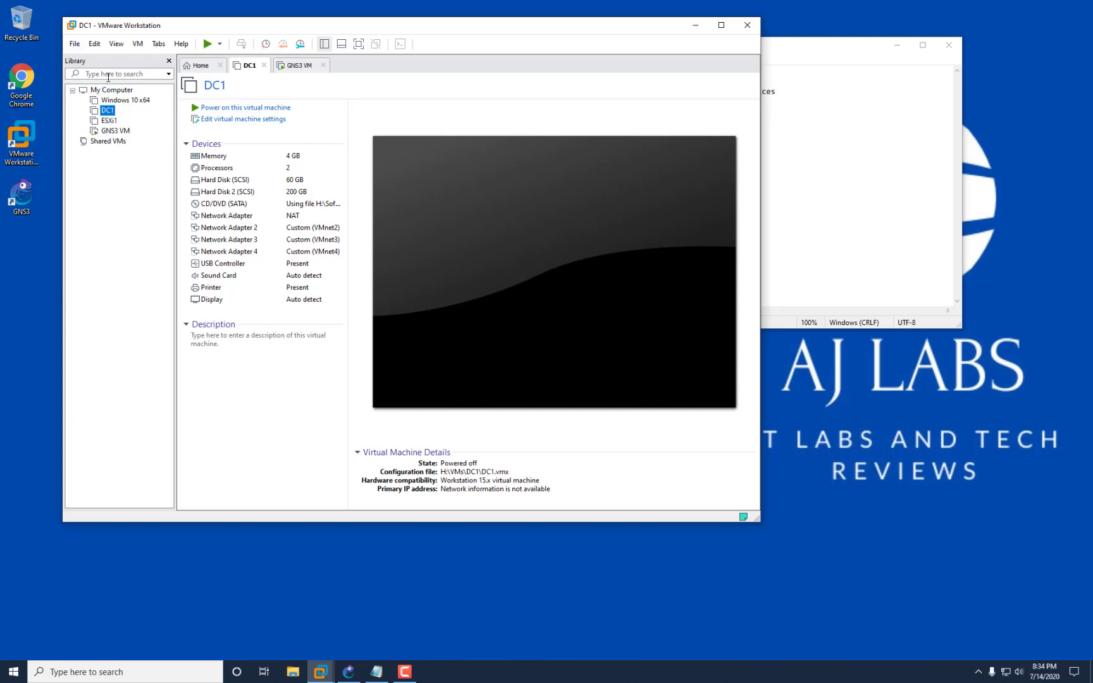
# Create a Typical new virtual machine, keeping the existing Windows Server ISO as the installer image.
pyautogui.click(75, 44)
pyautogui.moveTo(95, 44)
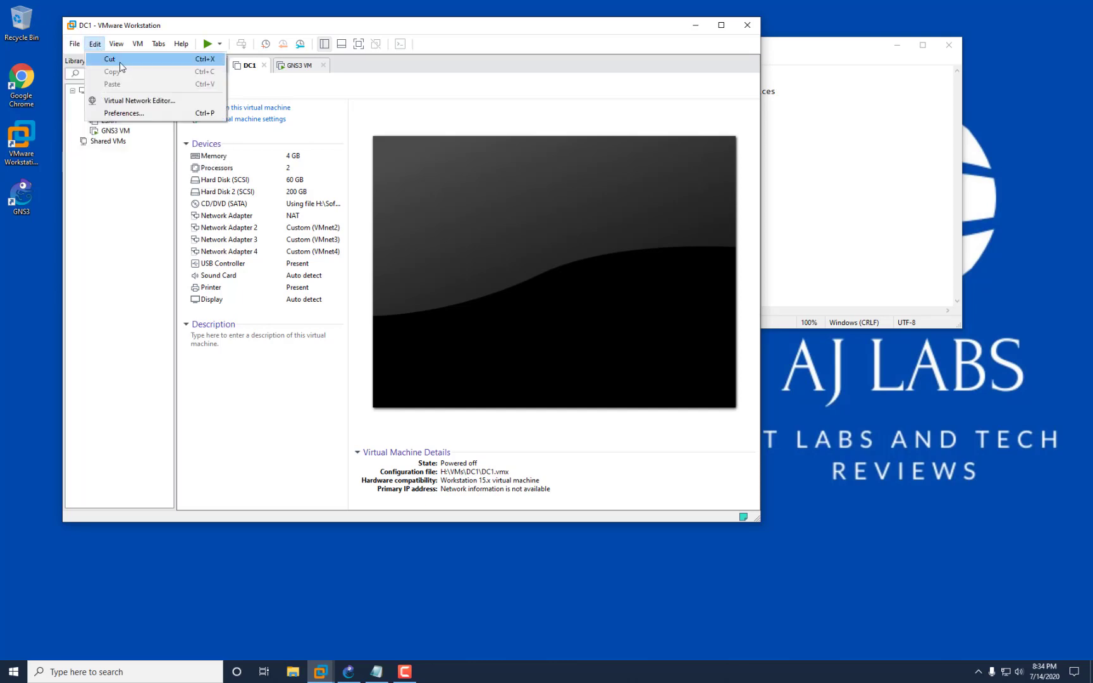
pyautogui.click(83, 60)
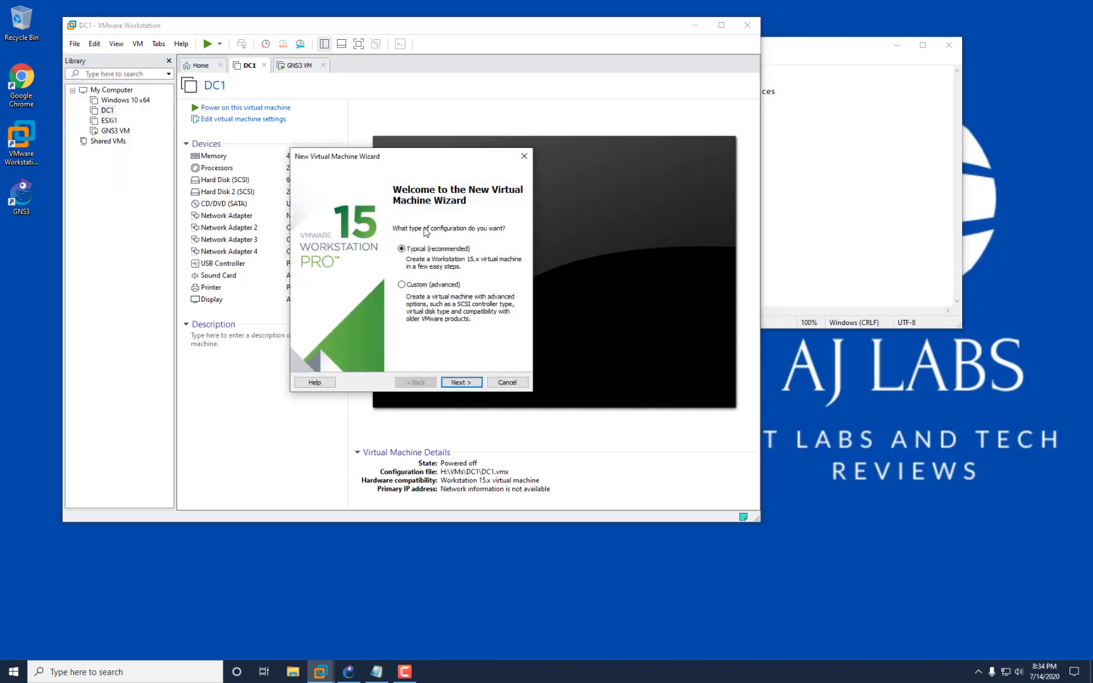
pyautogui.click(471, 384)
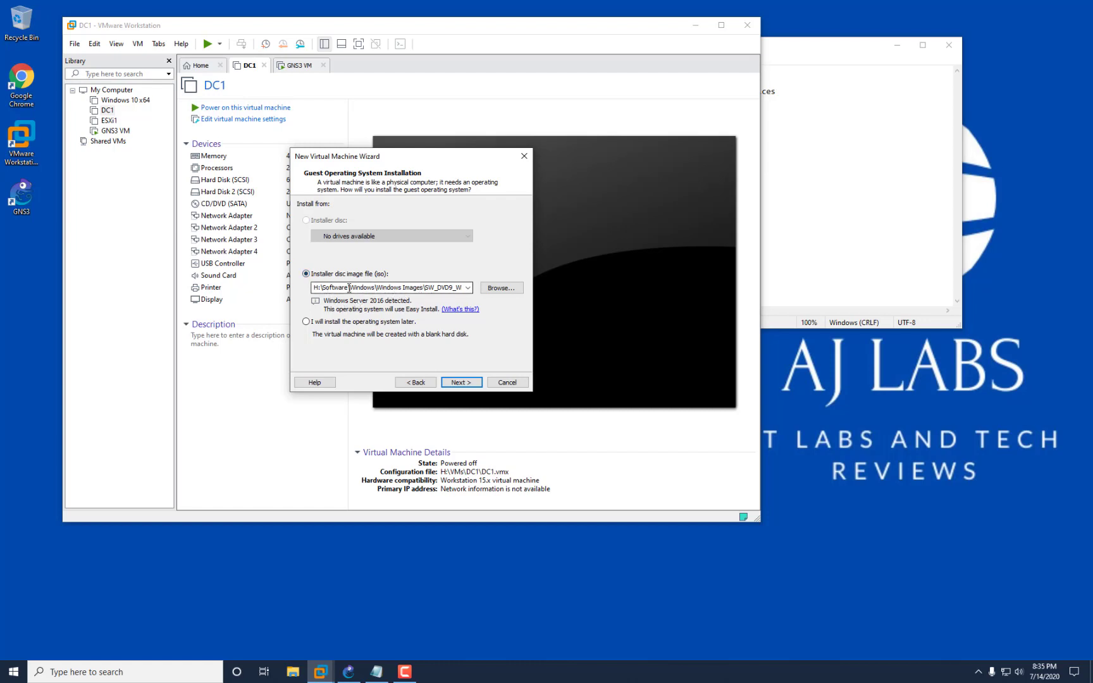
pyautogui.tripleClick(378, 288)
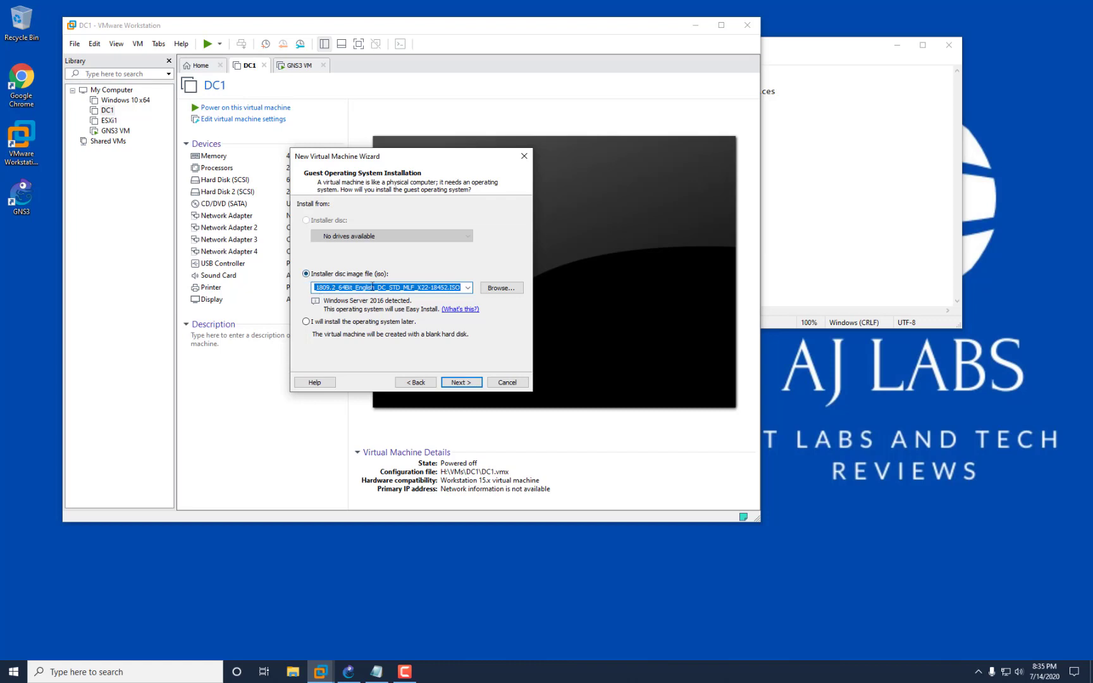
pyautogui.click(412, 288)
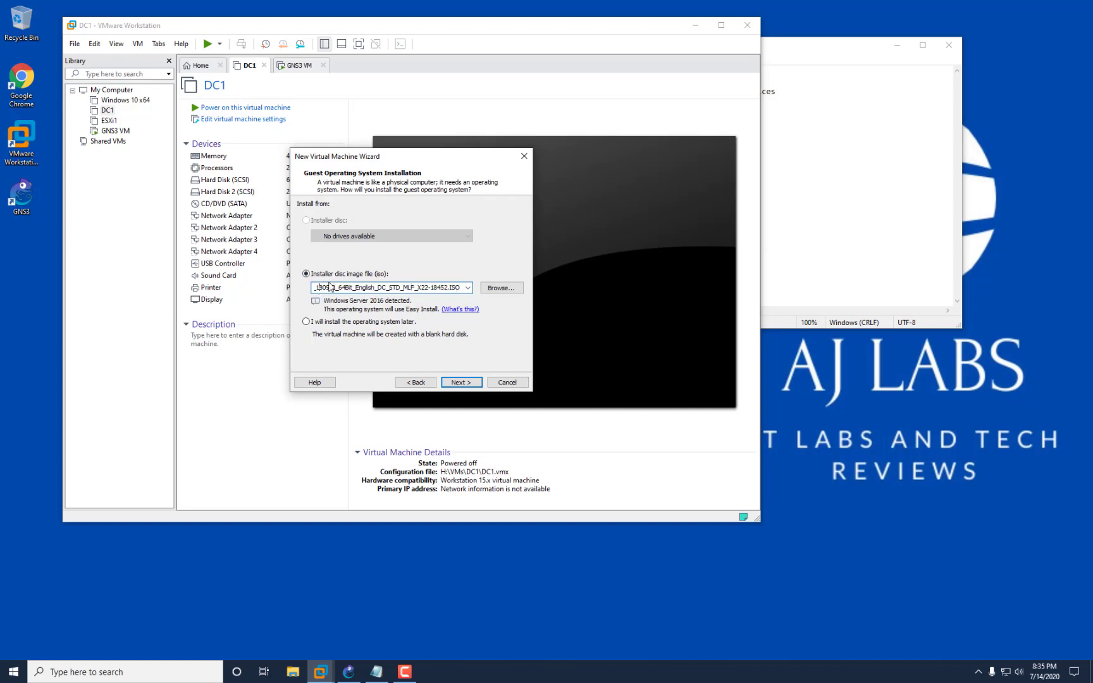
pyautogui.press('Left')
pyautogui.press('Left')
pyautogui.press('Left')
pyautogui.press('Left')
pyautogui.press('Left')
pyautogui.press('Left')
pyautogui.press('Left')
pyautogui.press('Left')
pyautogui.press('Left')
pyautogui.press('Left')
pyautogui.press('Left')
pyautogui.press('Left')
pyautogui.press('Left')
pyautogui.press('Left')
pyautogui.press('Left')
pyautogui.press('Left')
pyautogui.press('Left')
pyautogui.press('Left')
pyautogui.press('Left')
pyautogui.press('Left')
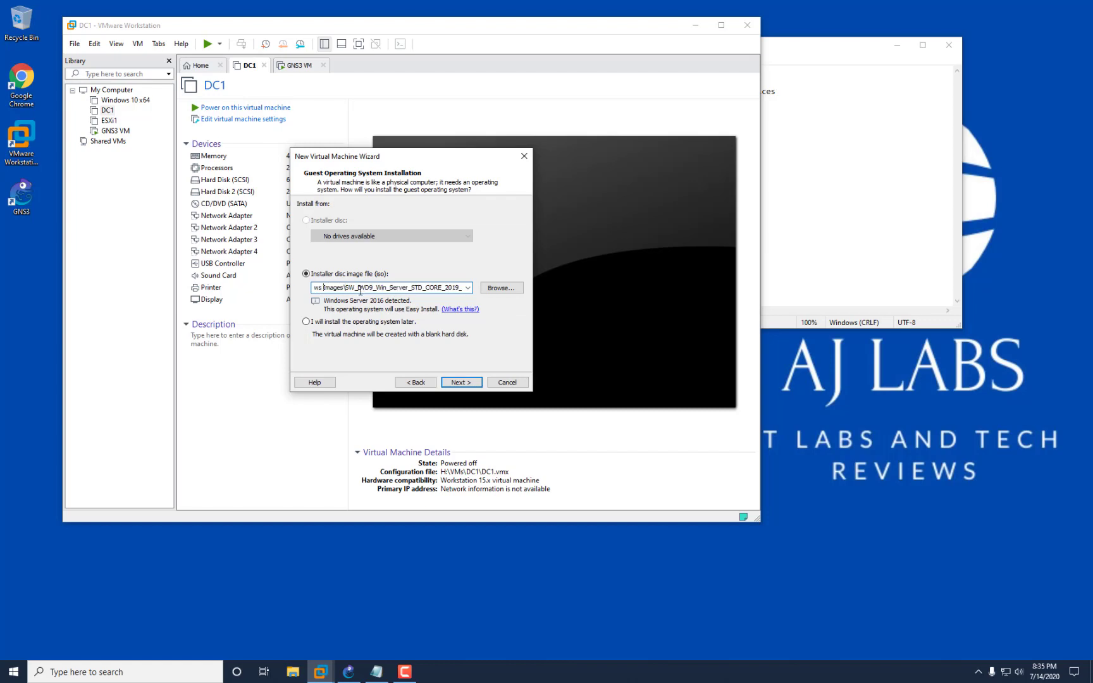
pyautogui.press('Left')
pyautogui.press('Left')
pyautogui.press('Left')
pyautogui.press('Left')
pyautogui.press('Left')
pyautogui.press('Left')
pyautogui.press('Left')
pyautogui.press('Left')
pyautogui.press('Left')
pyautogui.press('Left')
pyautogui.press('Left')
pyautogui.press('Left')
pyautogui.press('Left')
pyautogui.press('Left')
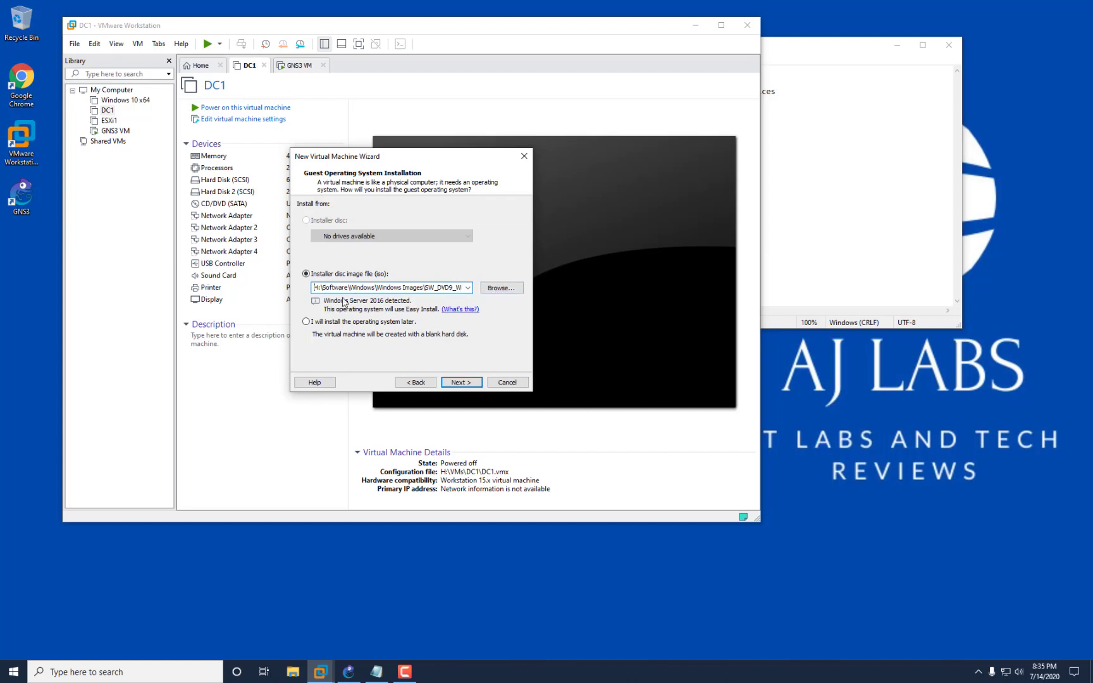
pyautogui.click(461, 382)
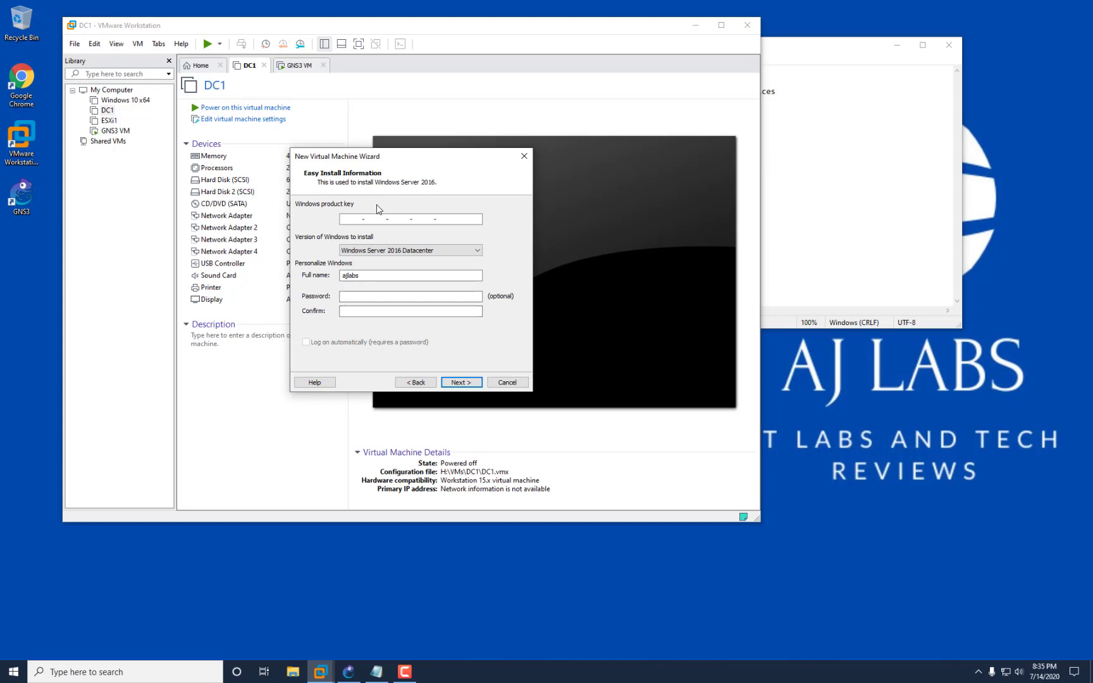
# Choose Windows Server 2016 Standard as the Easy Install version.
pyautogui.click(477, 252)
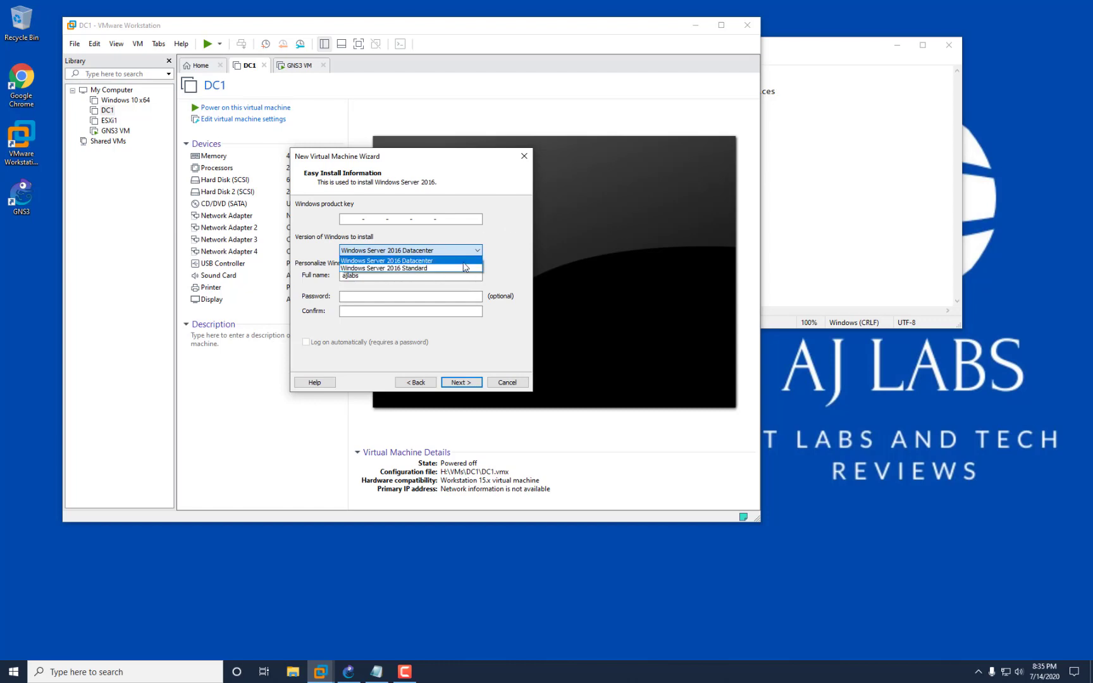
pyautogui.click(509, 260)
pyautogui.click(421, 251)
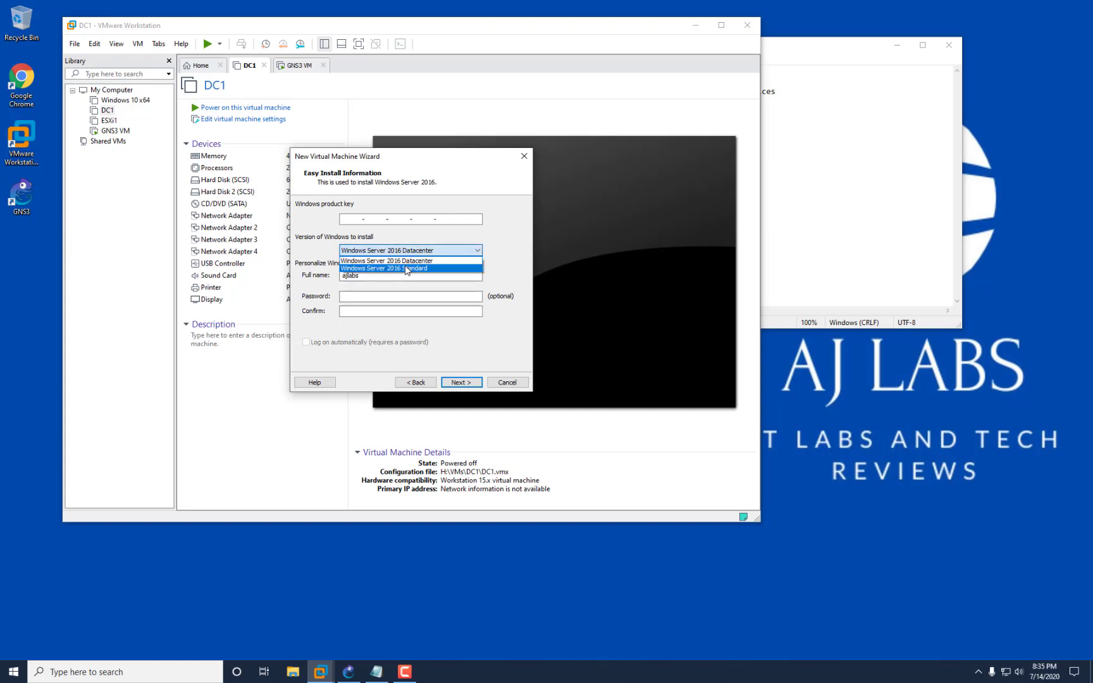
pyautogui.click(405, 268)
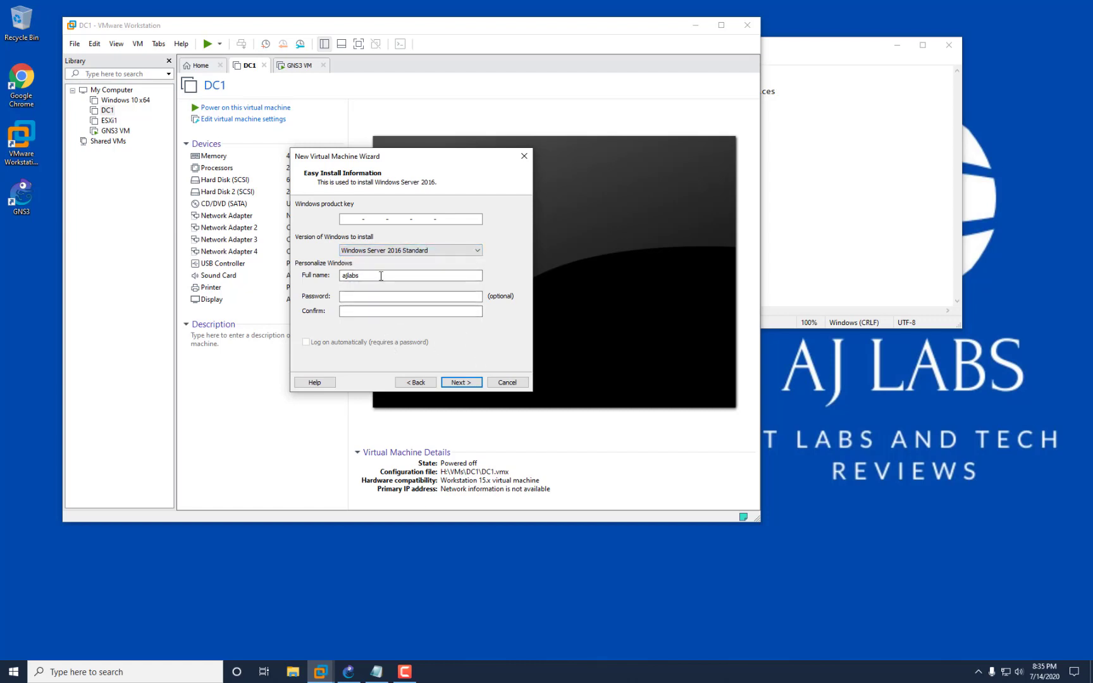
# Enter and confirm the account password, then continue without a product key.
pyautogui.moveTo(379, 275); pyautogui.dragTo(285, 272)
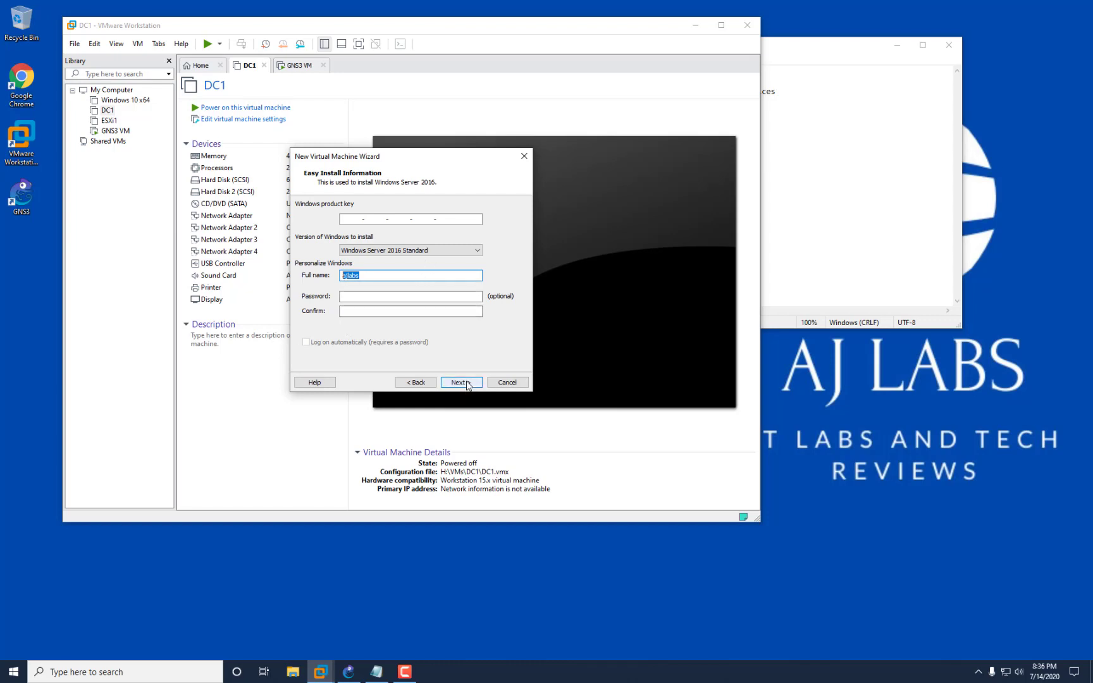
pyautogui.click(375, 296)
pyautogui.write('Pa')
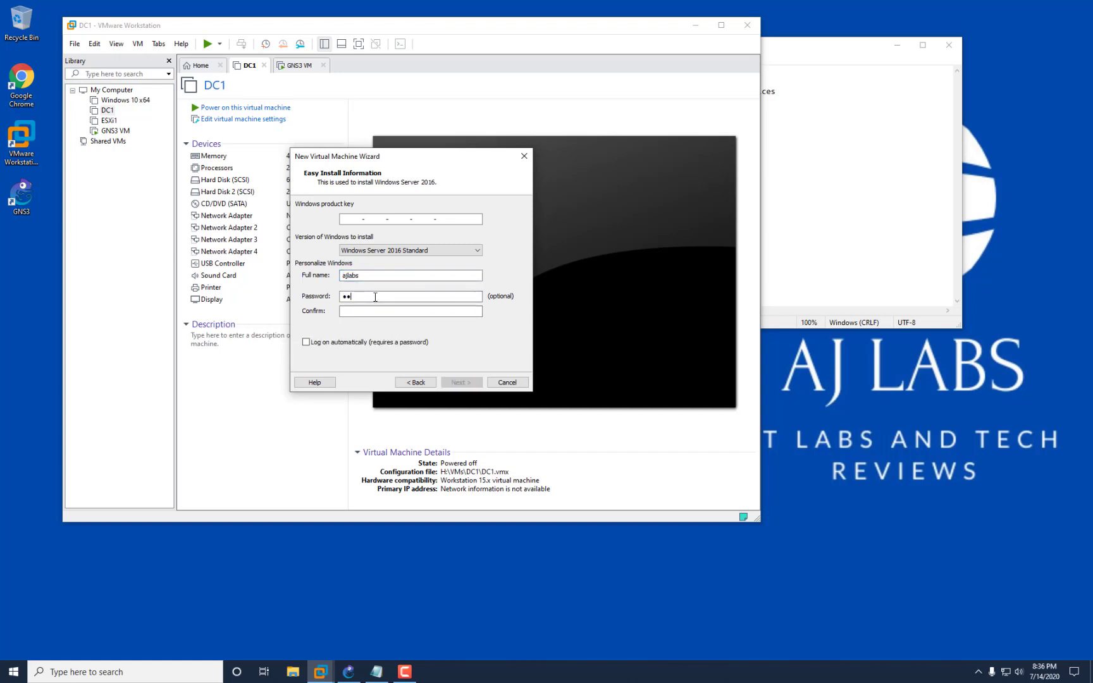
pyautogui.press('Tab')
pyautogui.write('Passw0')
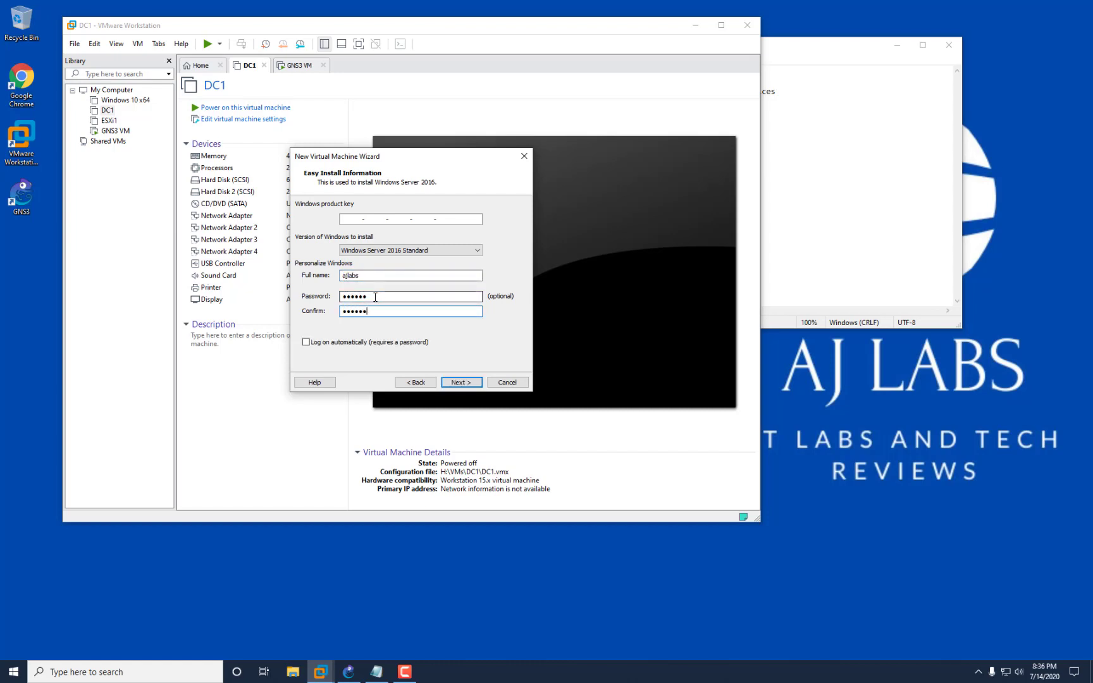
pyautogui.click(466, 384)
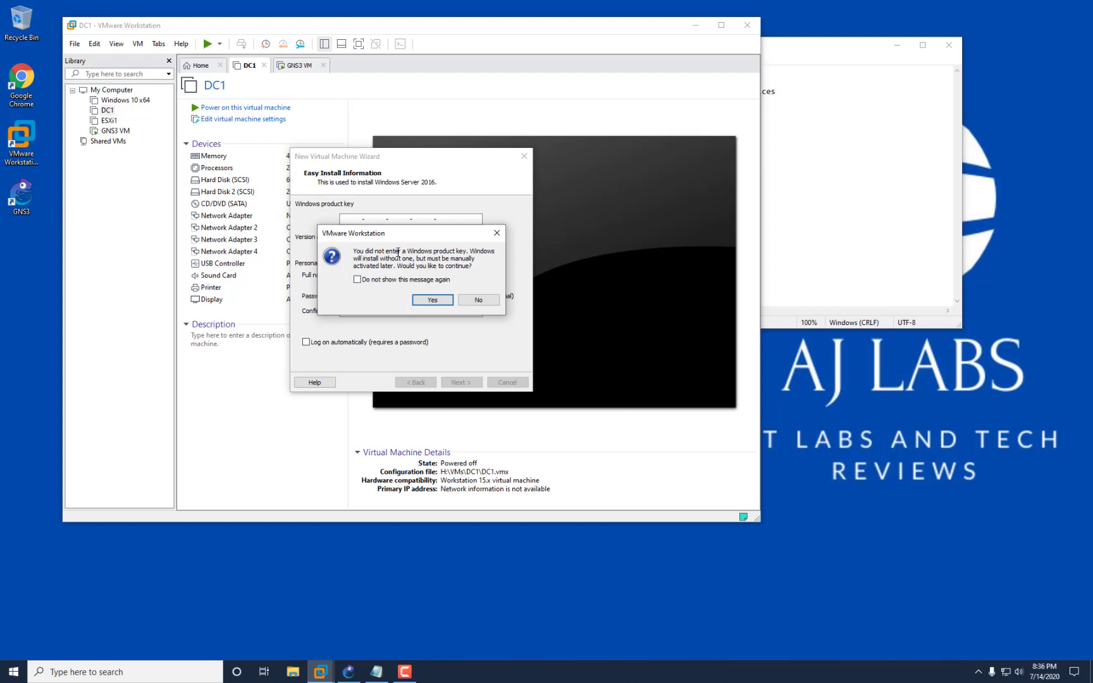
pyautogui.click(432, 300)
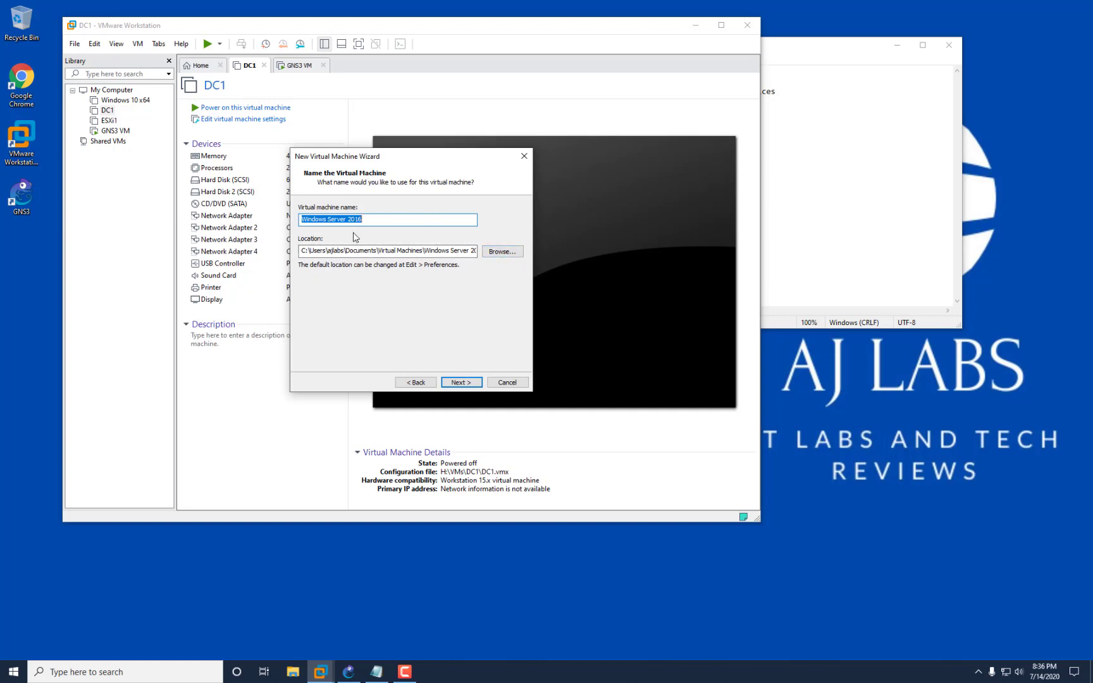
# Name the machine DC1, keep the 60 GB disk, review the summary, then cancel the wizard.
pyautogui.write('DC1')
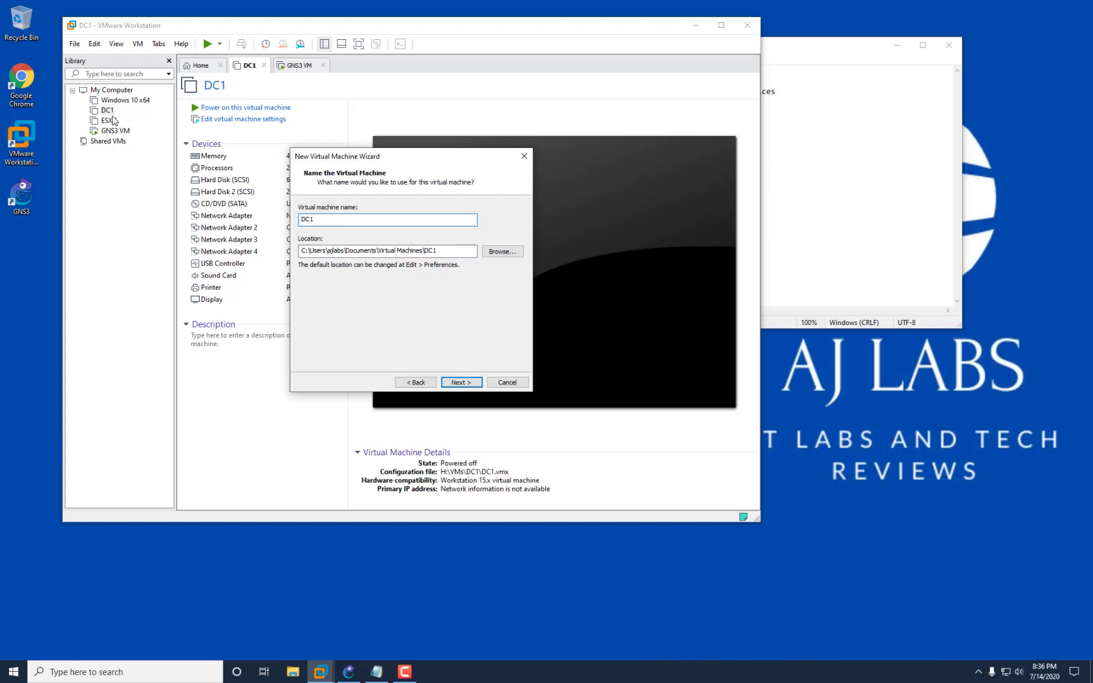
pyautogui.click(461, 383)
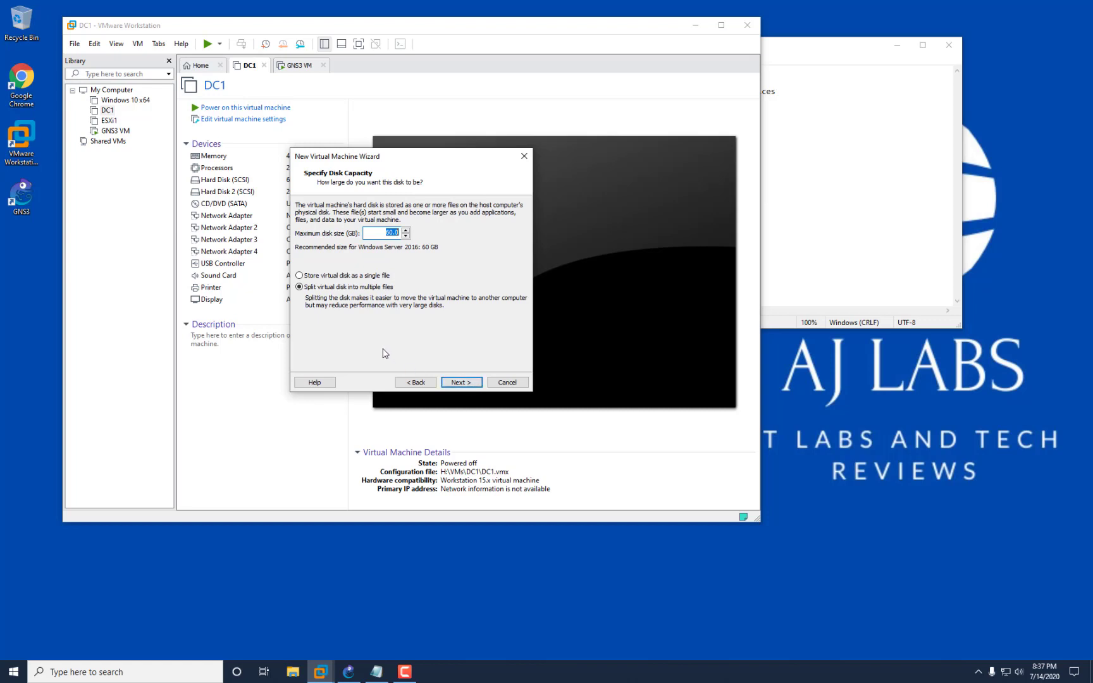
pyautogui.click(469, 384)
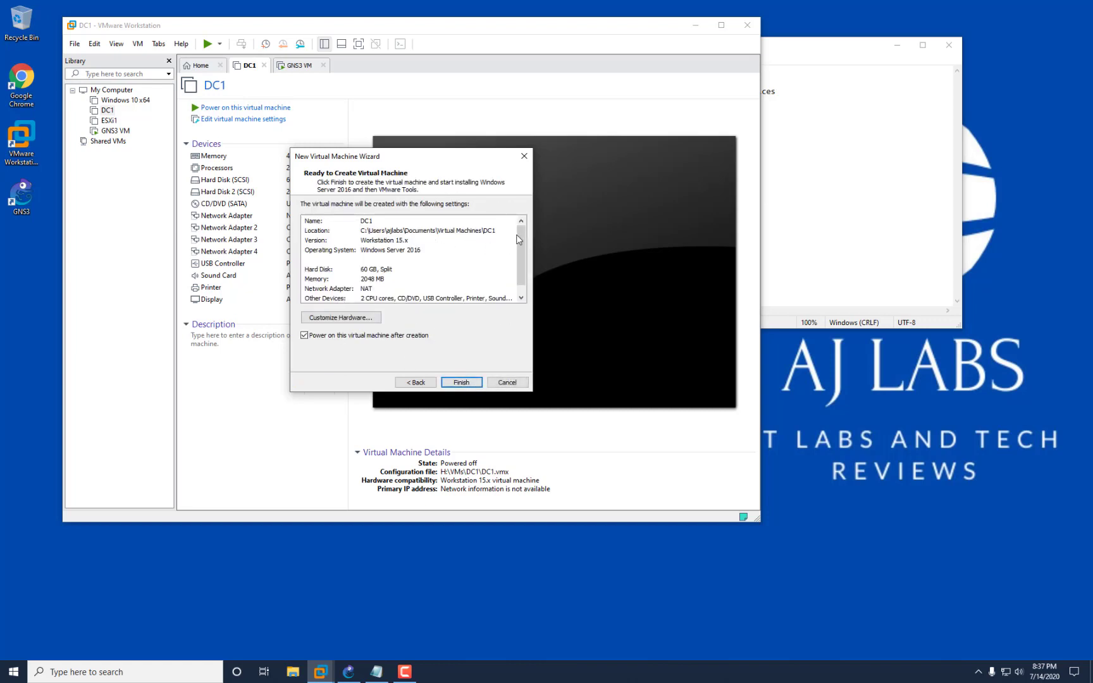
pyautogui.scroll(-1, 518, 233)
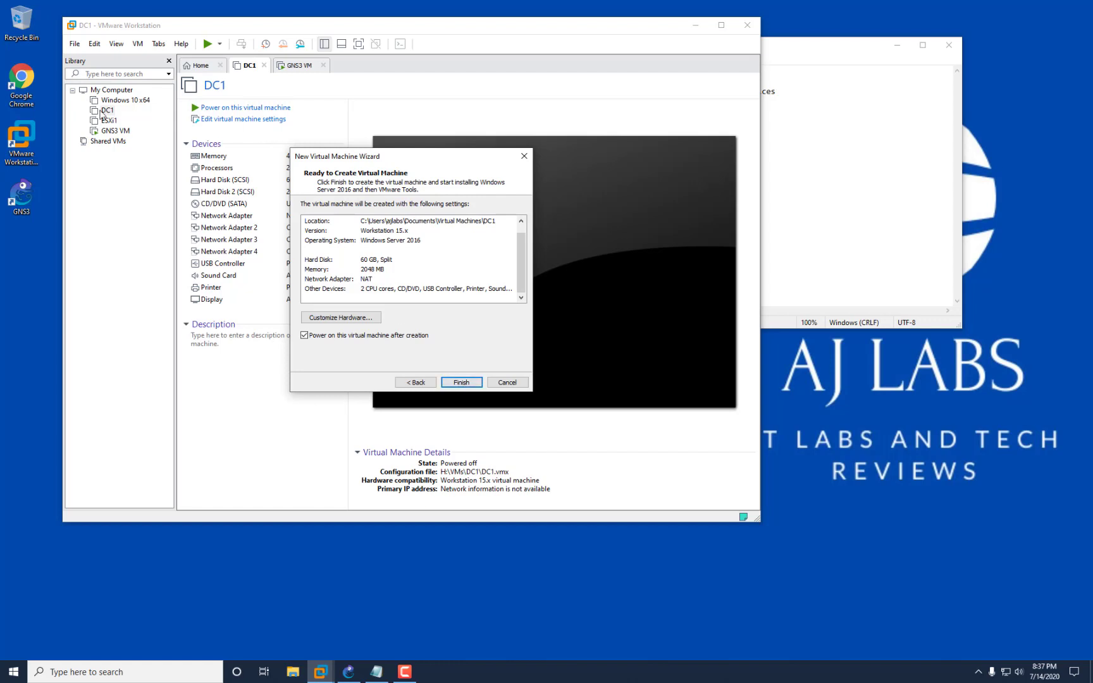
pyautogui.click(507, 382)
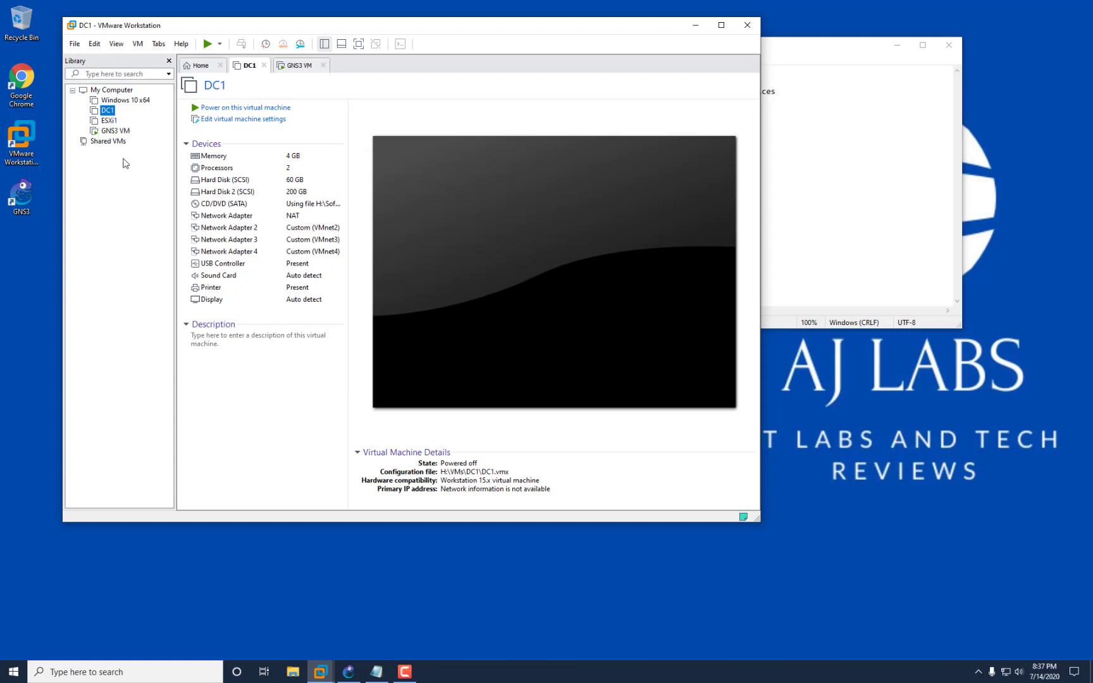
# Start DC1 with Power On to Firmware from the toolbar Power menu.
pyautogui.rightClick(106, 112)
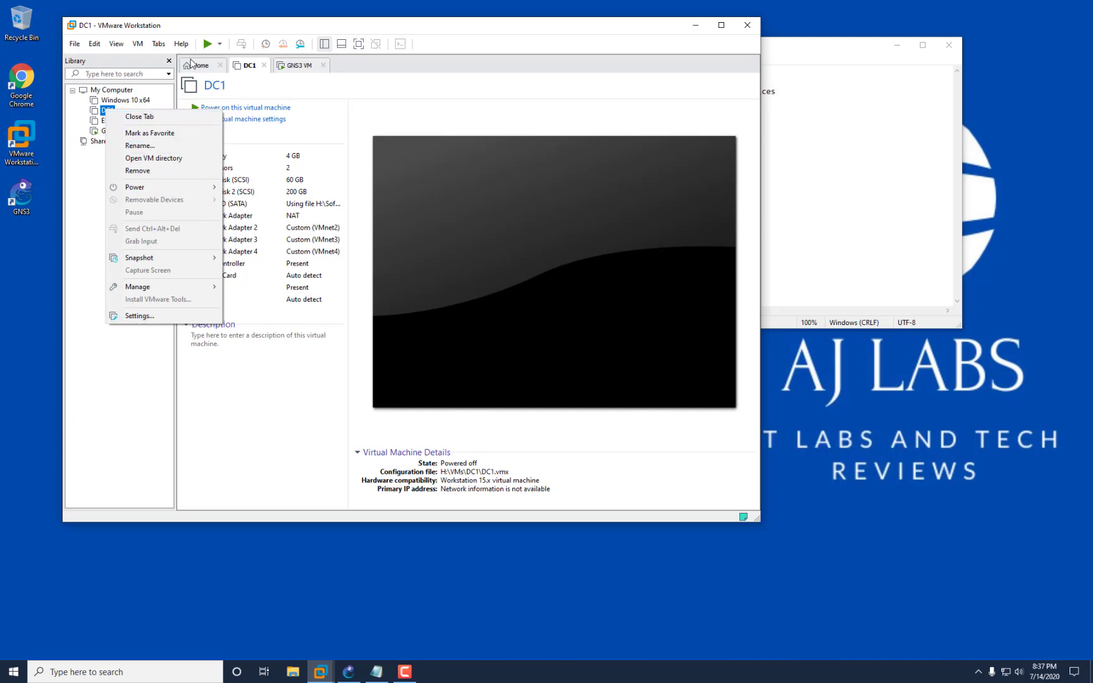
pyautogui.click(220, 29)
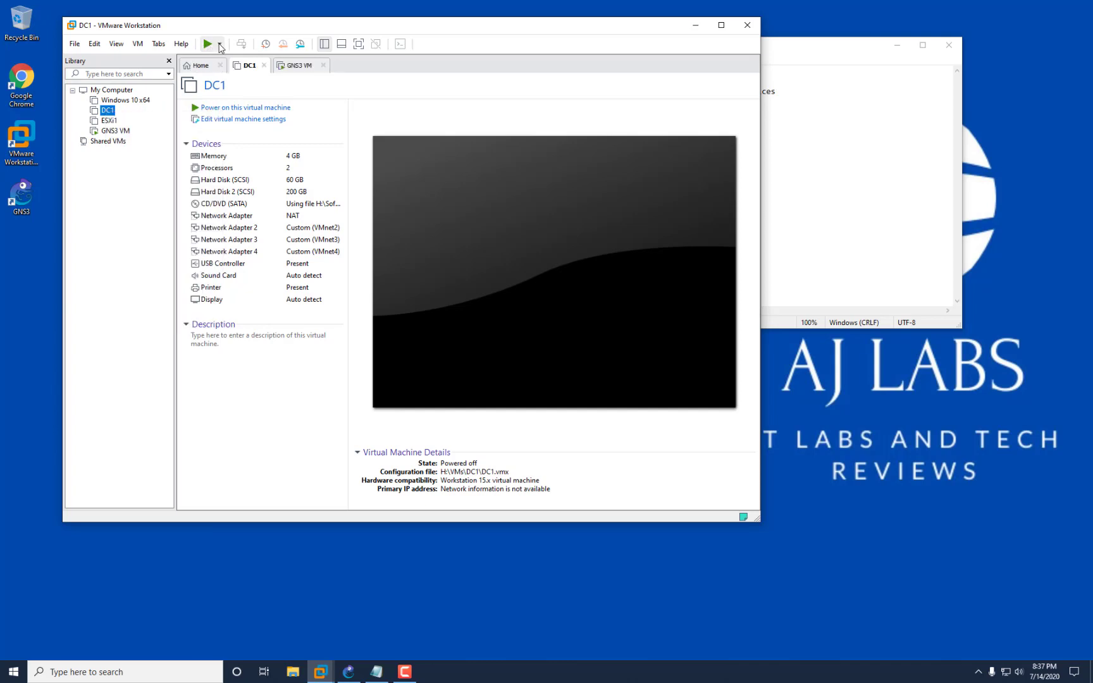
pyautogui.click(219, 43)
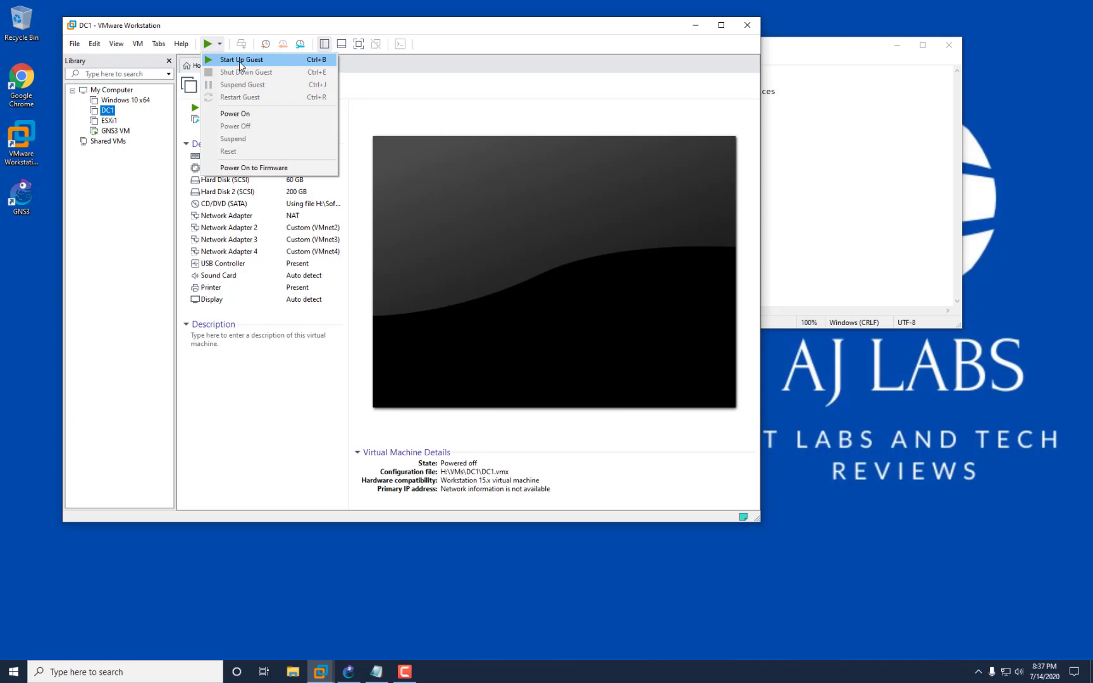
pyautogui.click(288, 405)
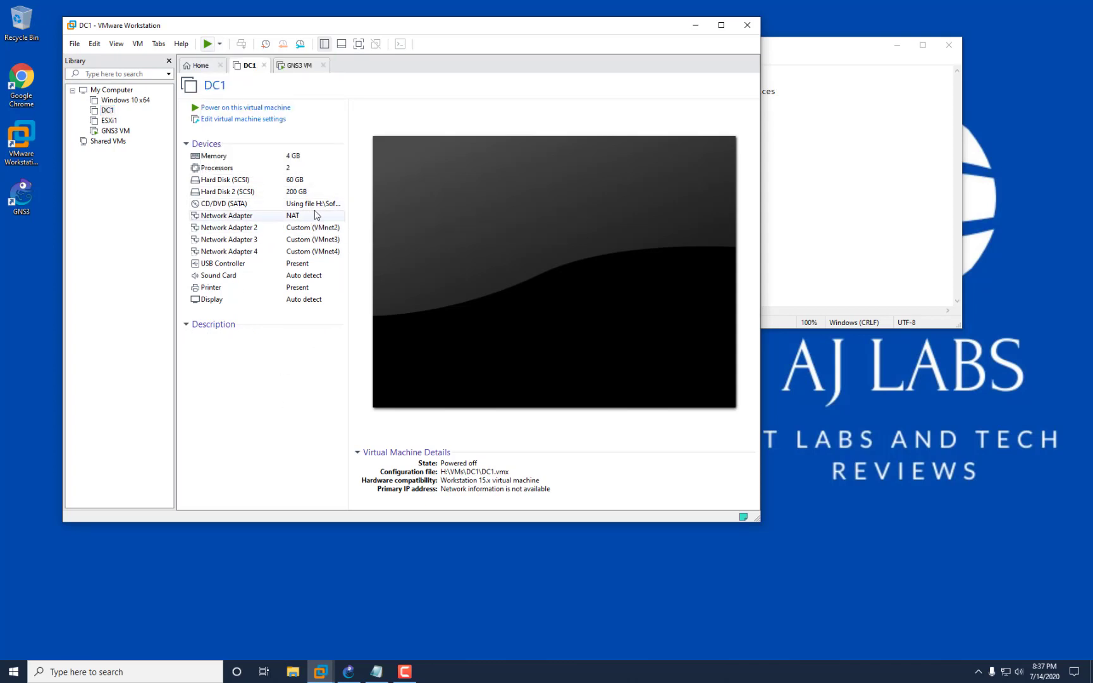
pyautogui.click(220, 44)
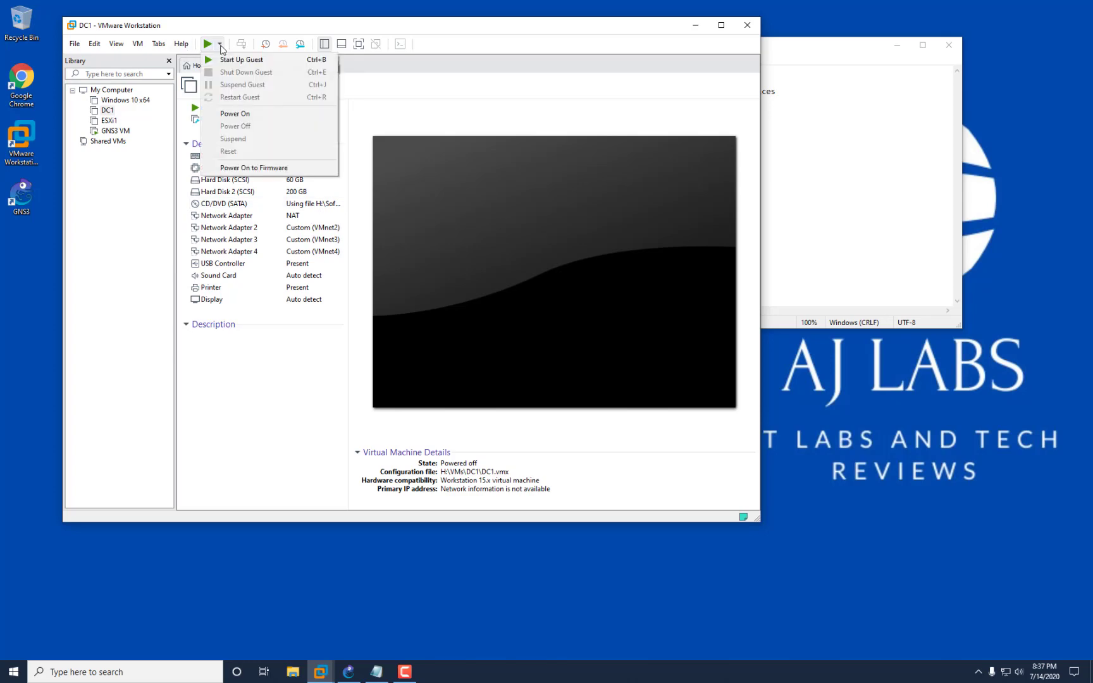
pyautogui.click(239, 55)
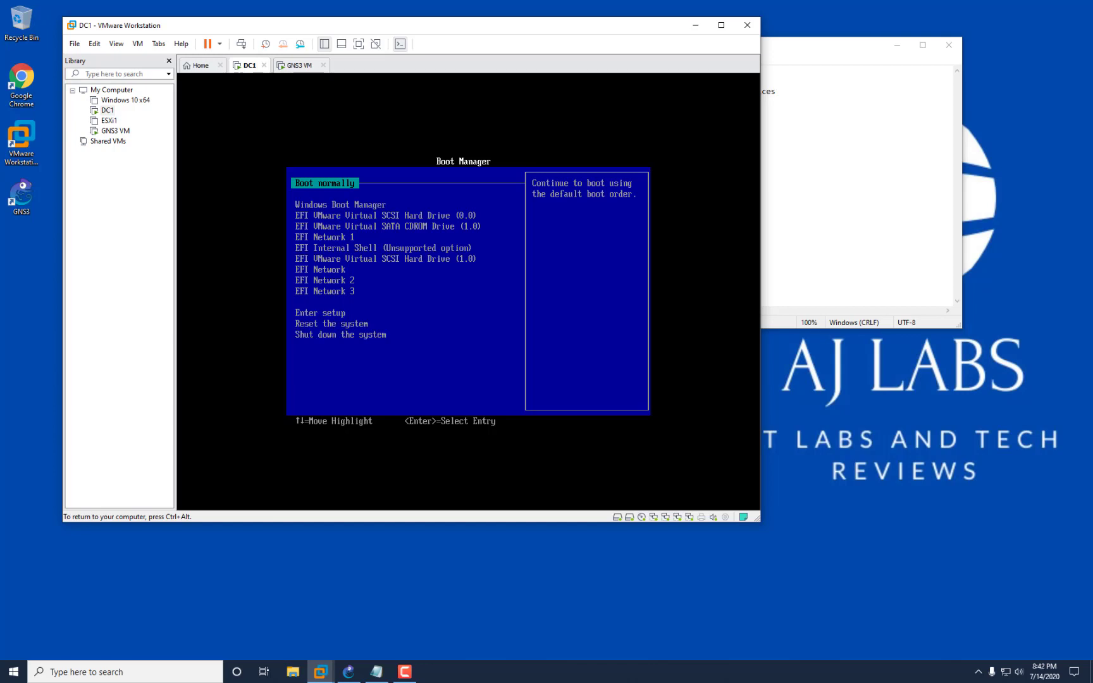
# Boot DC1 from the EFI VMware Virtual SATA CDROM Drive into Windows Setup.
pyautogui.press('Down')
pyautogui.press('Down')
pyautogui.press('Down')
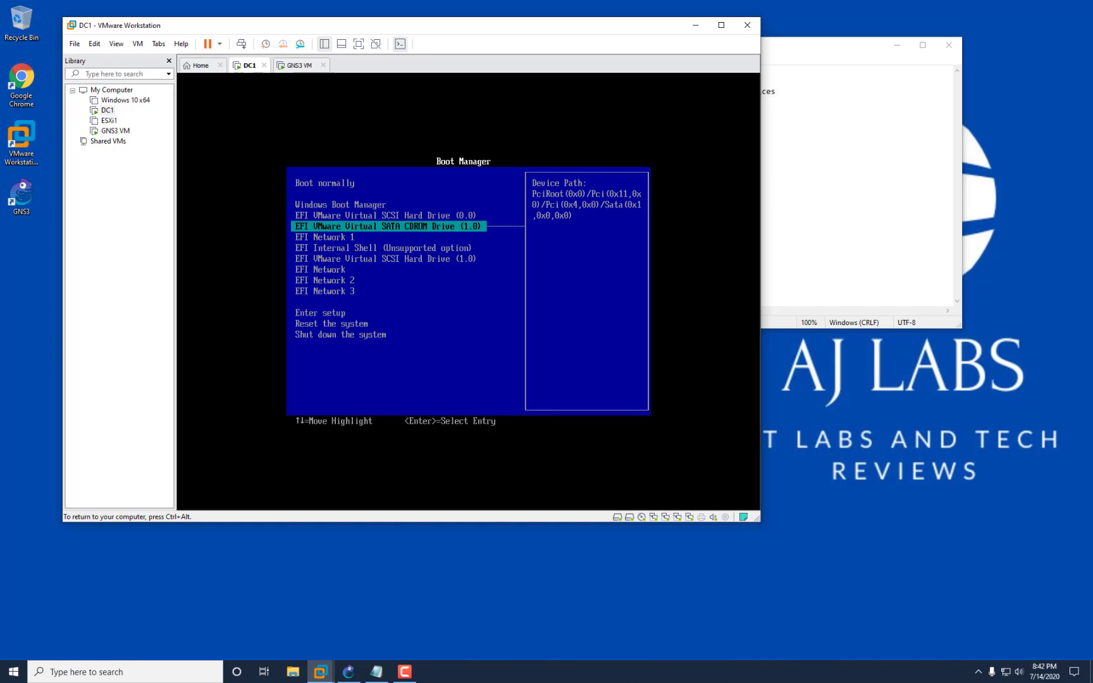
pyautogui.press('Return')
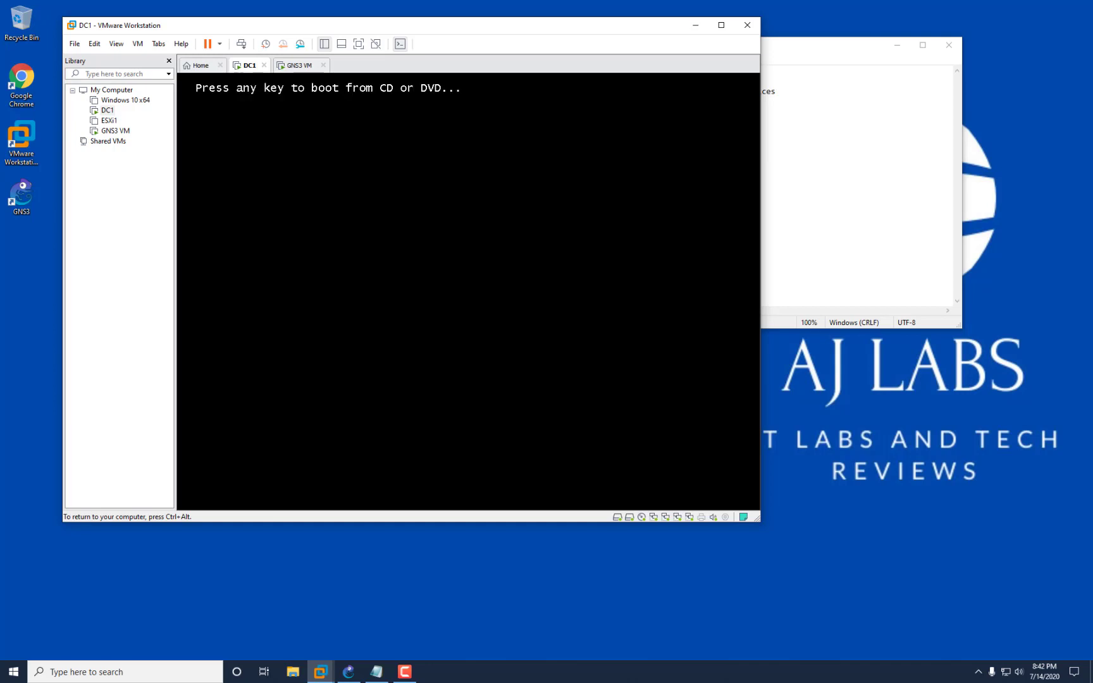
pyautogui.press('Return')
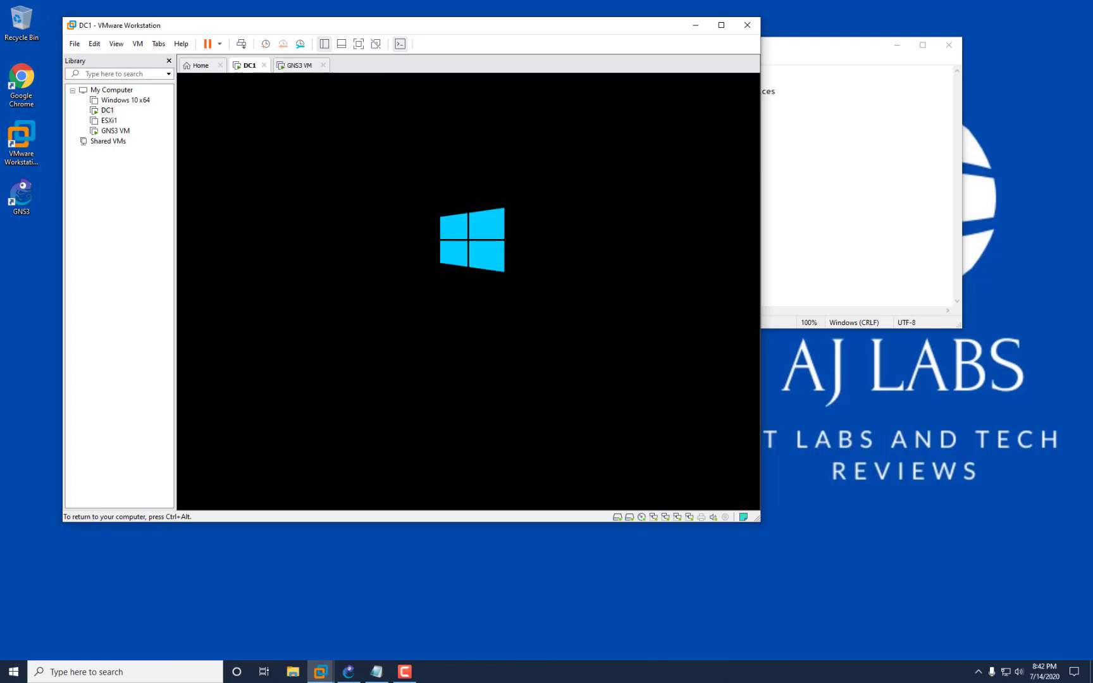
pyautogui.hotkey('ctrl', 'alt')
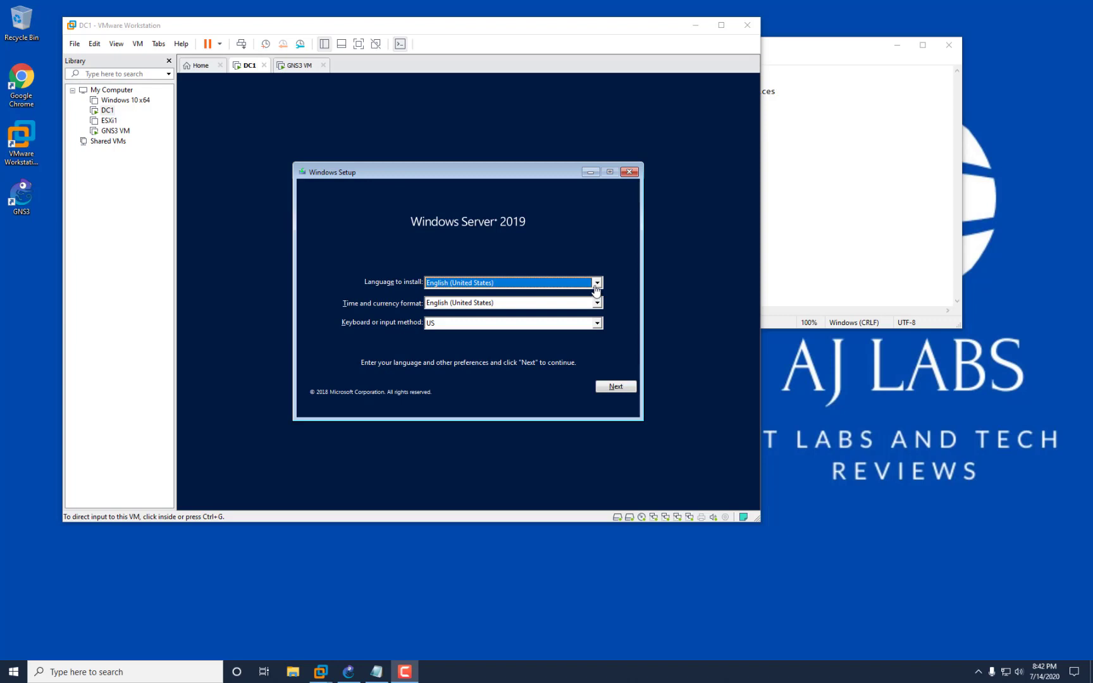
# Keep English (United States) as install language and set time and currency format to English (United Kingdom).
pyautogui.click(595, 285)
pyautogui.click(595, 283)
pyautogui.click(597, 283)
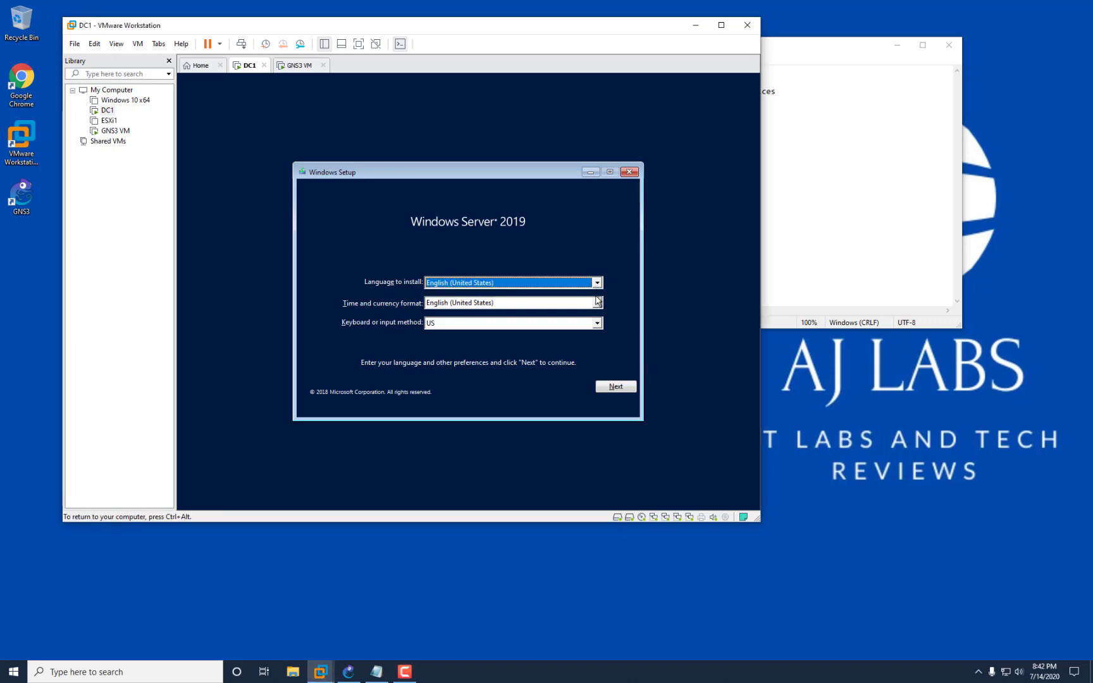
pyautogui.click(597, 308)
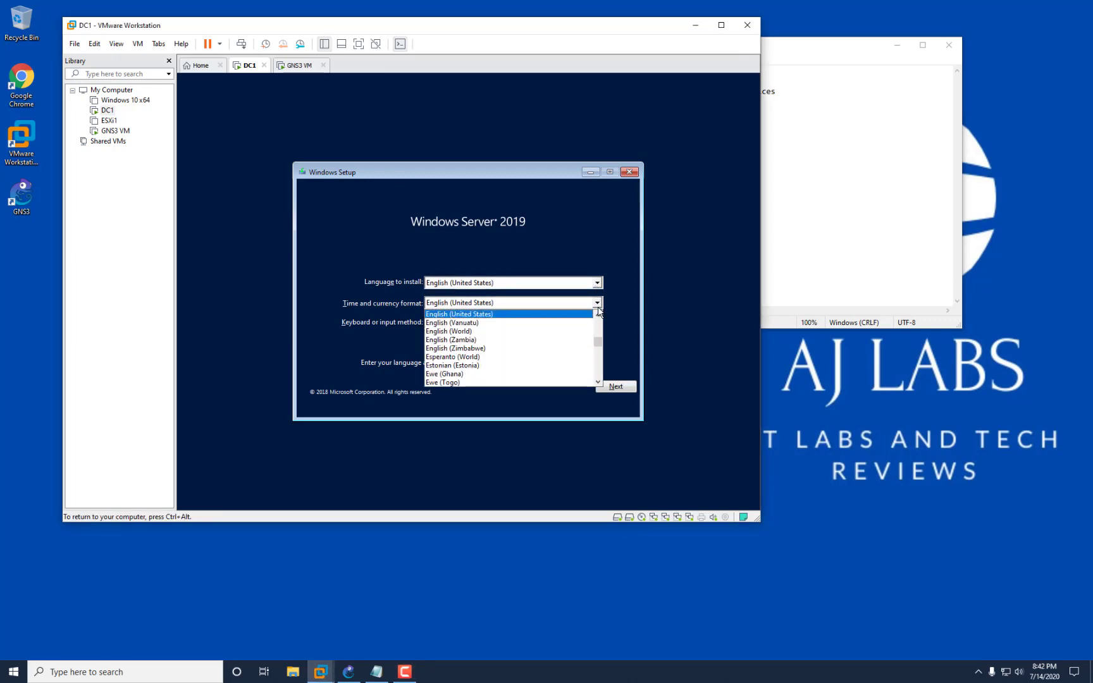
pyautogui.press('Up')
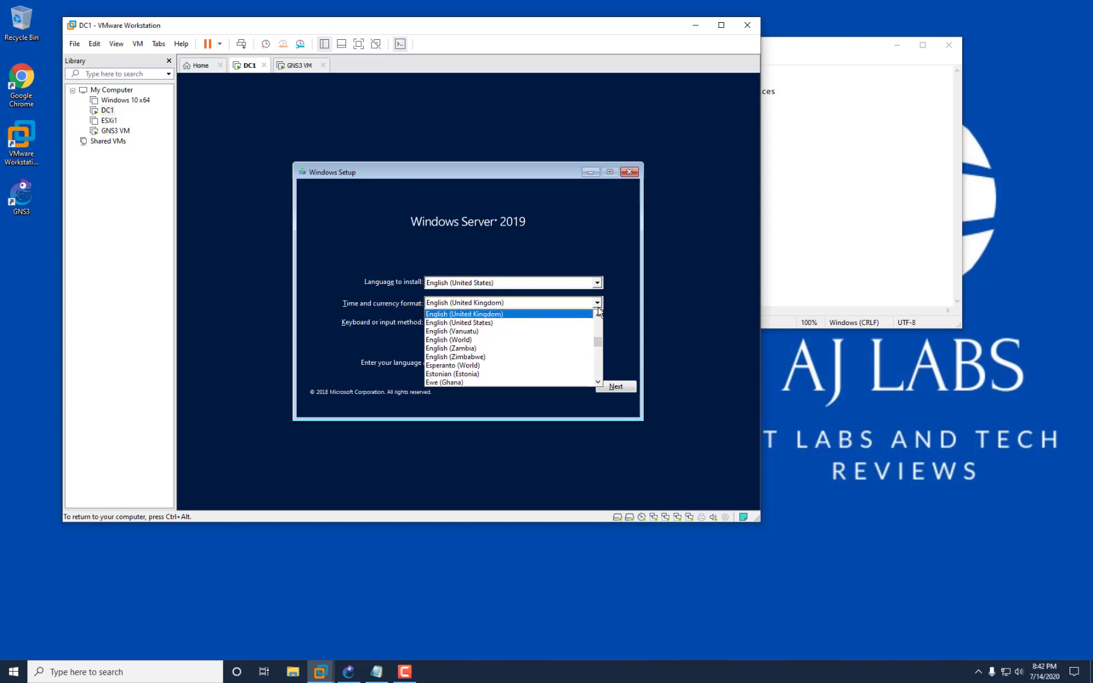
pyautogui.press('Return')
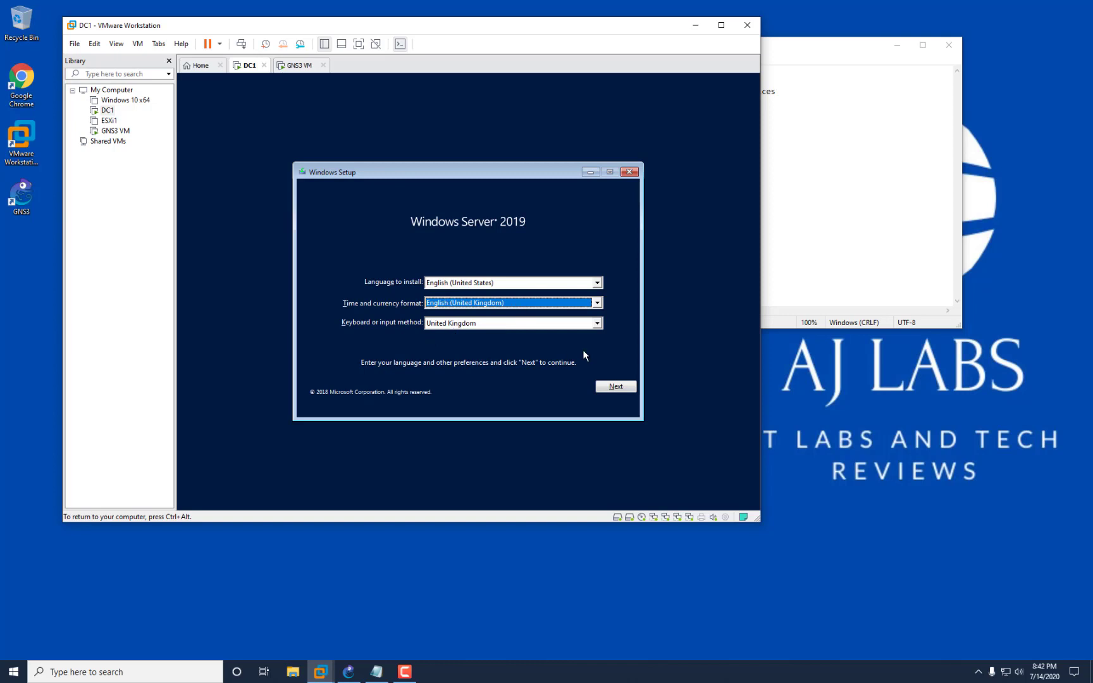
pyautogui.click(622, 390)
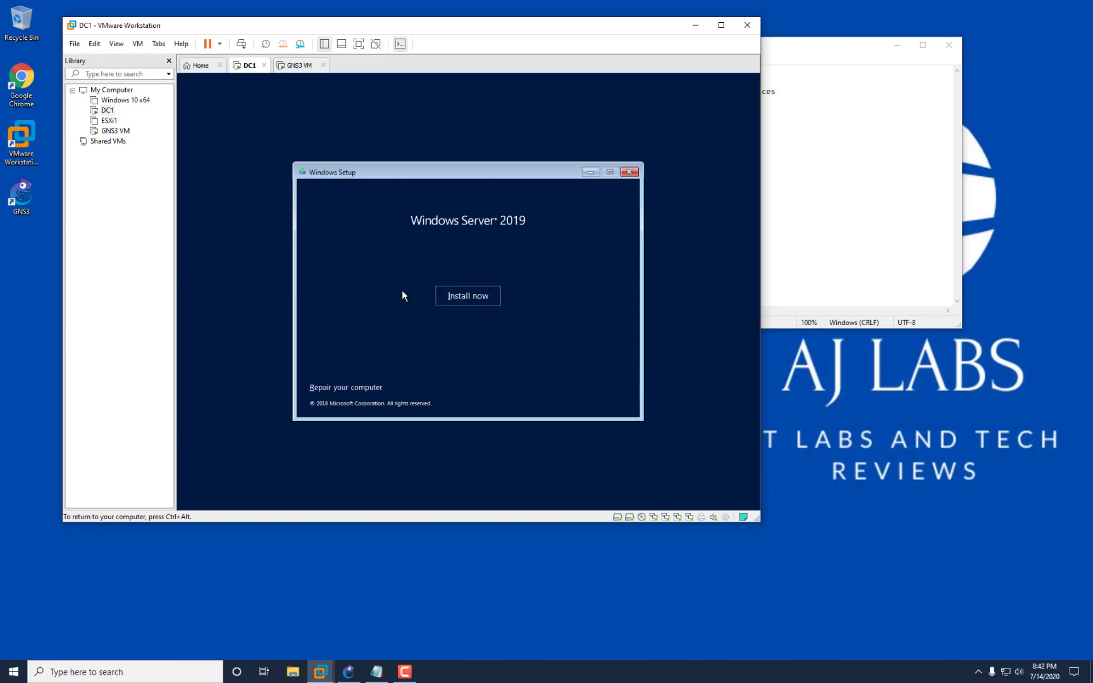
# Install Windows Server 2019 Standard (Desktop Experience) and accept the license terms.
pyautogui.click(485, 302)
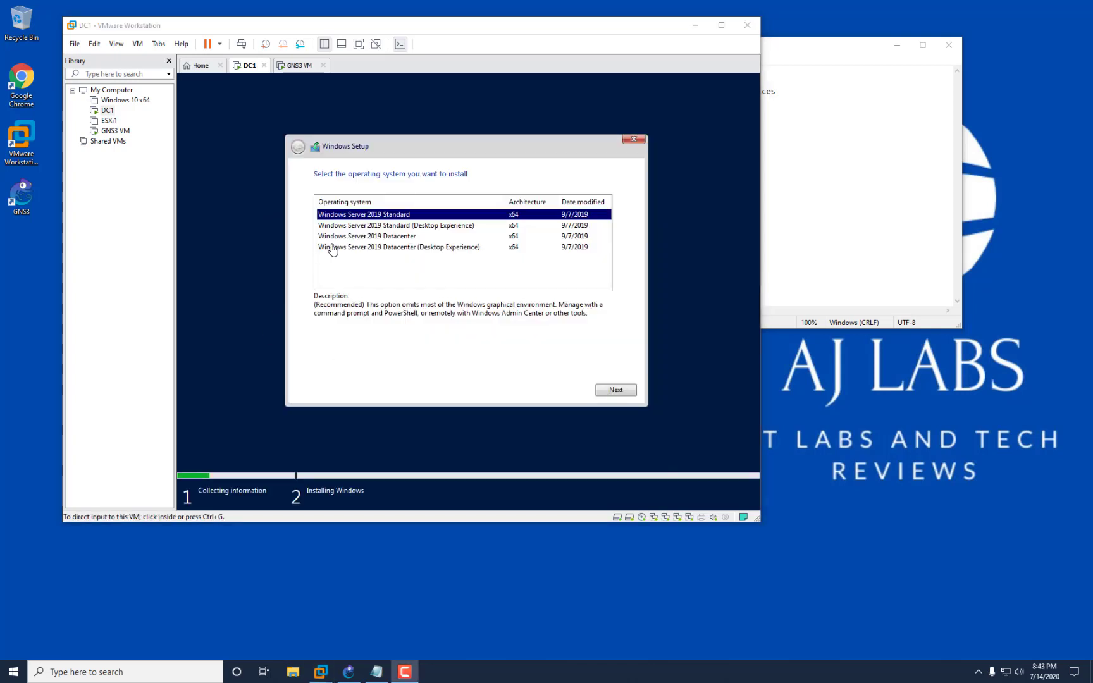
pyautogui.click(397, 226)
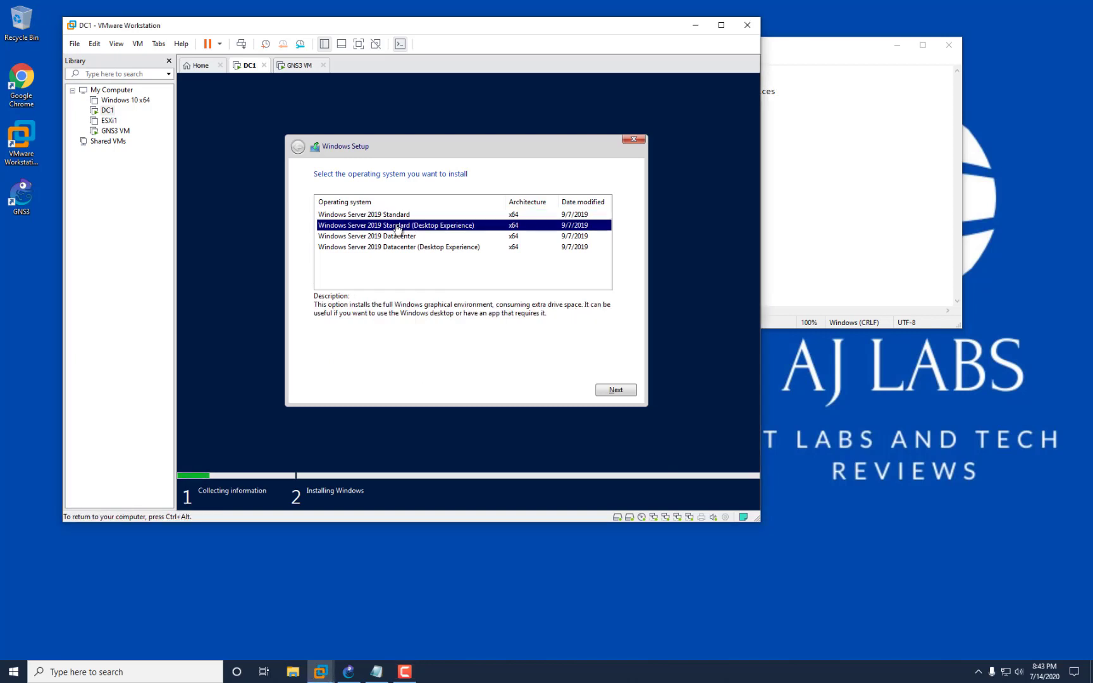
pyautogui.click(355, 217)
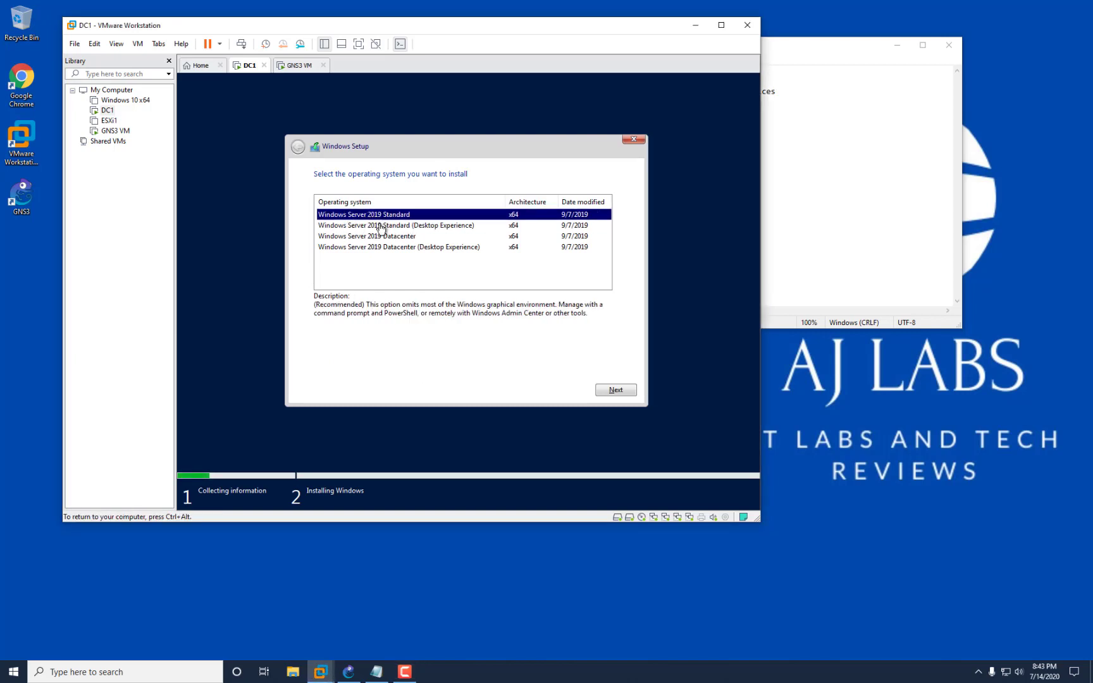
pyautogui.click(429, 226)
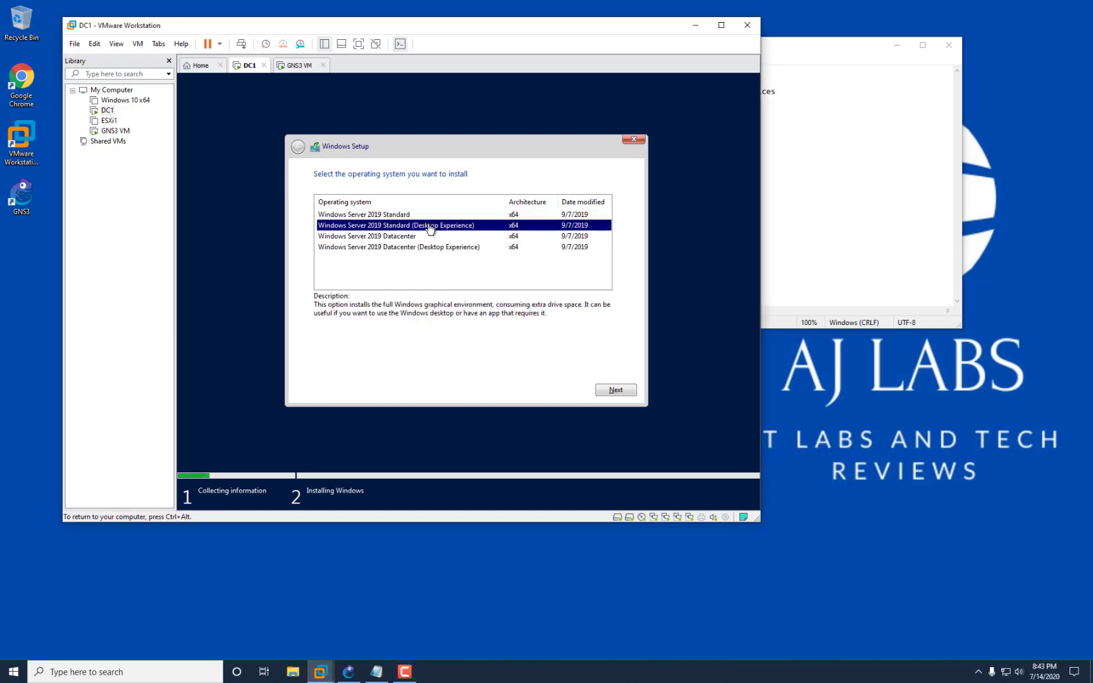
pyautogui.click(408, 216)
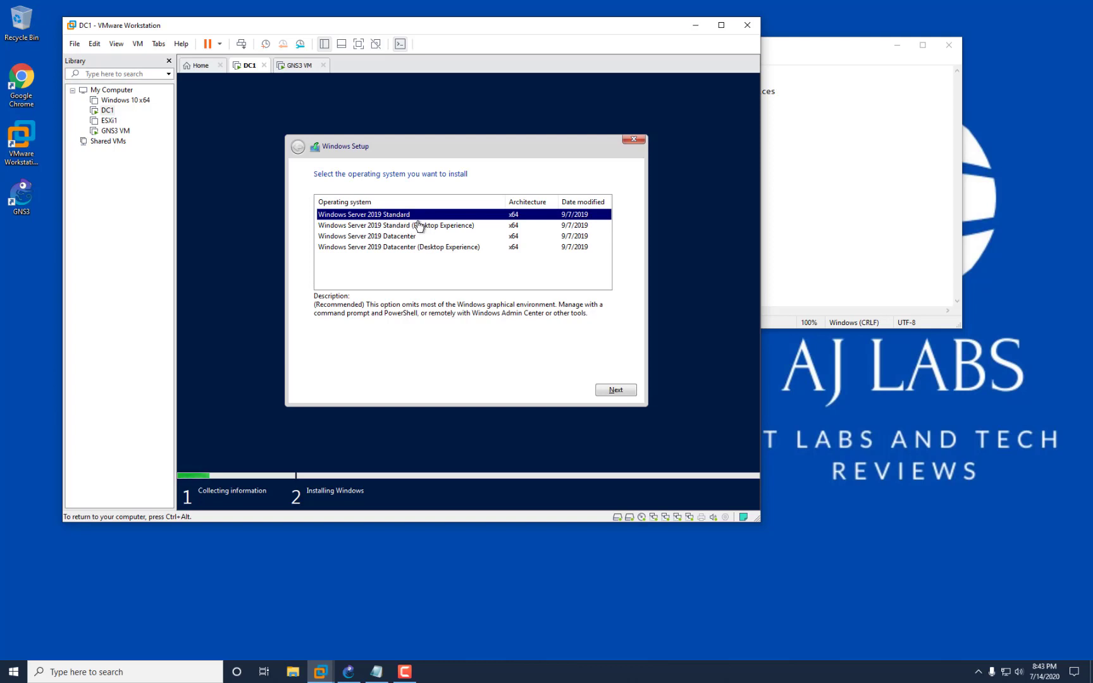
pyautogui.click(435, 226)
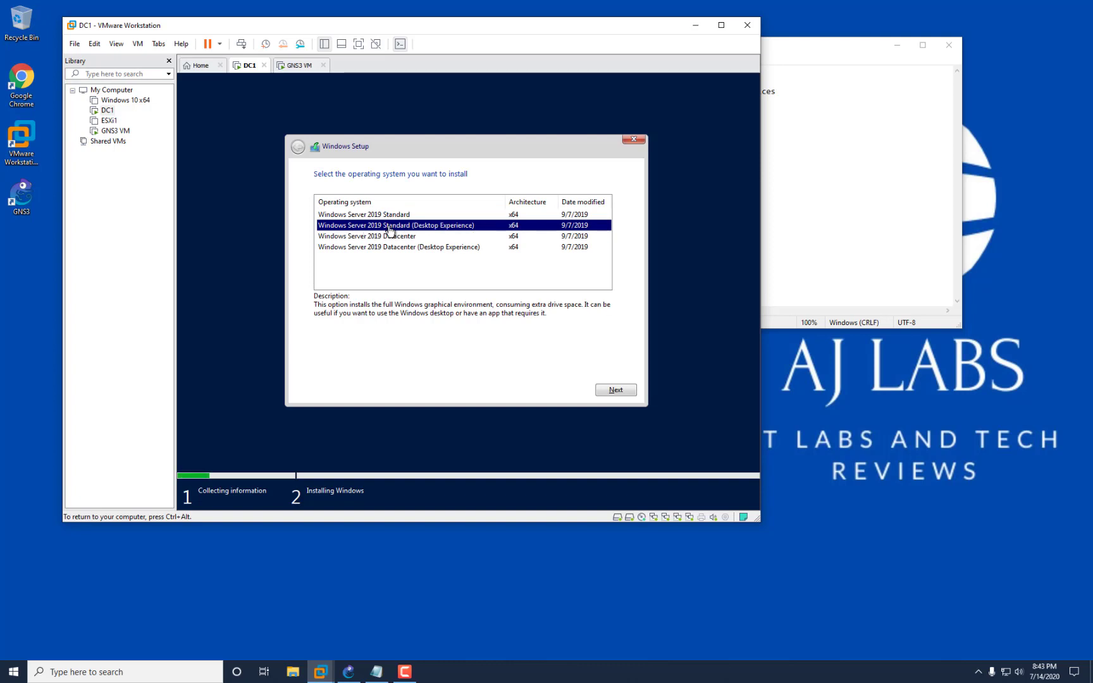
pyautogui.click(616, 390)
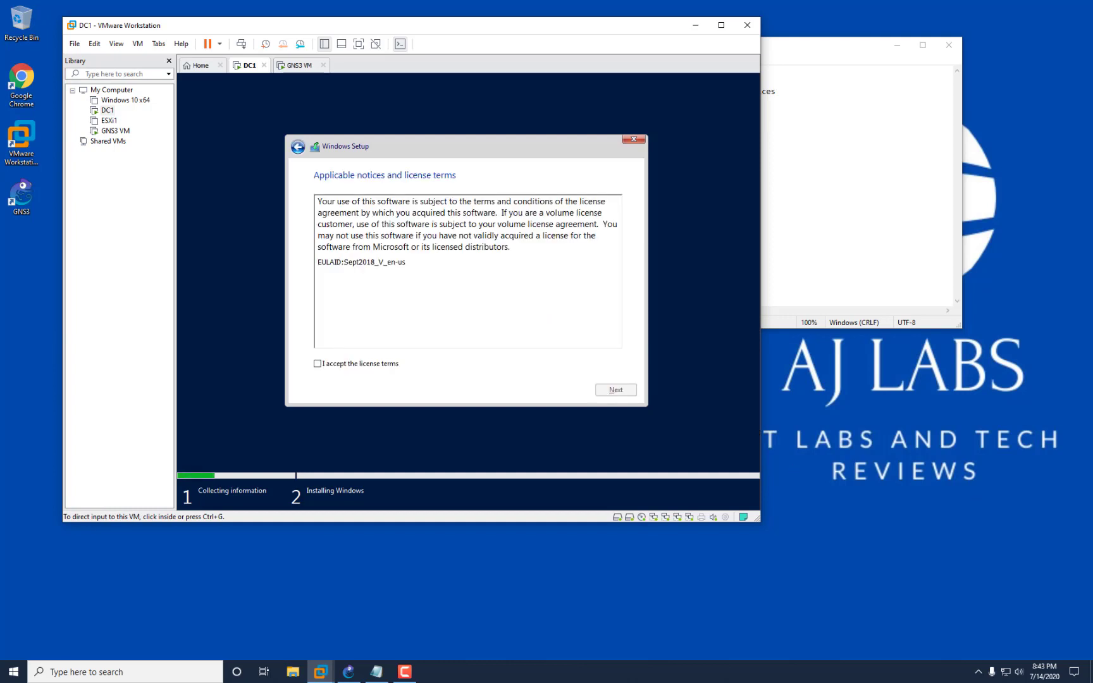
pyautogui.click(346, 367)
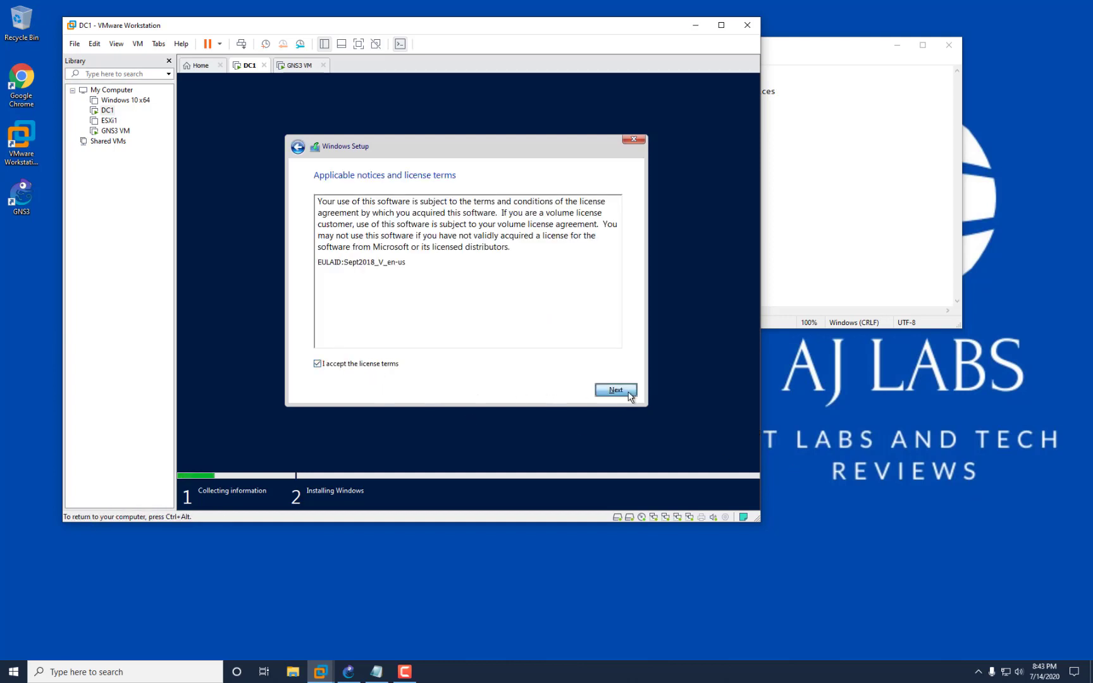
pyautogui.click(616, 390)
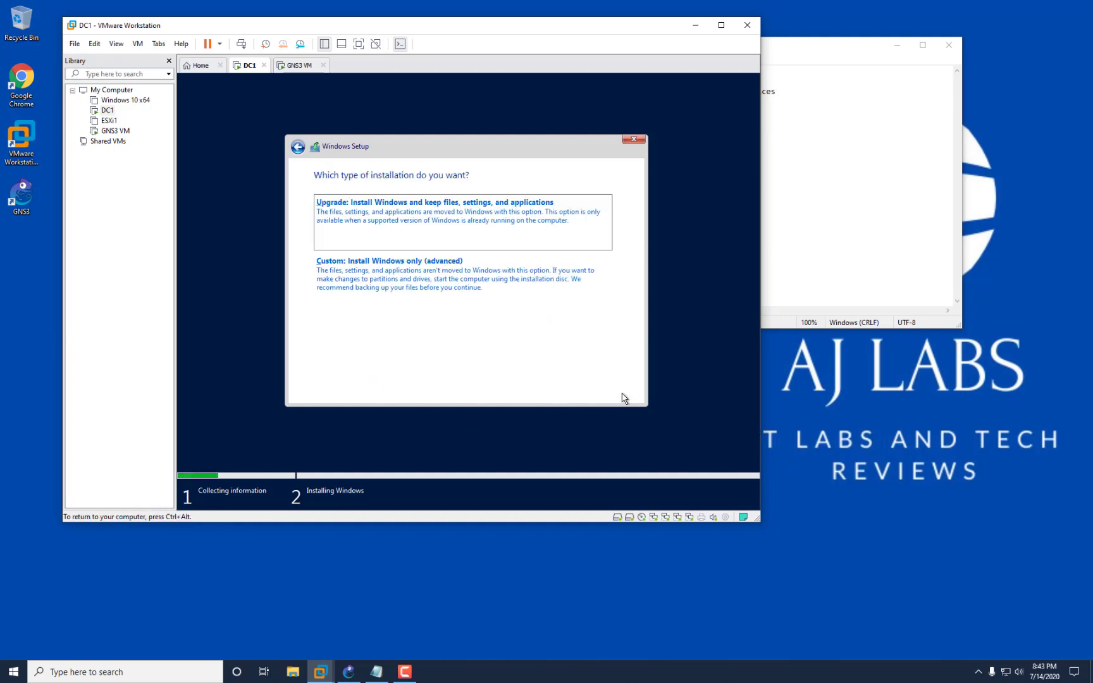
# Choose the Custom install and delete all three Drive 0 partitions.
pyautogui.click(364, 271)
pyautogui.click(349, 226)
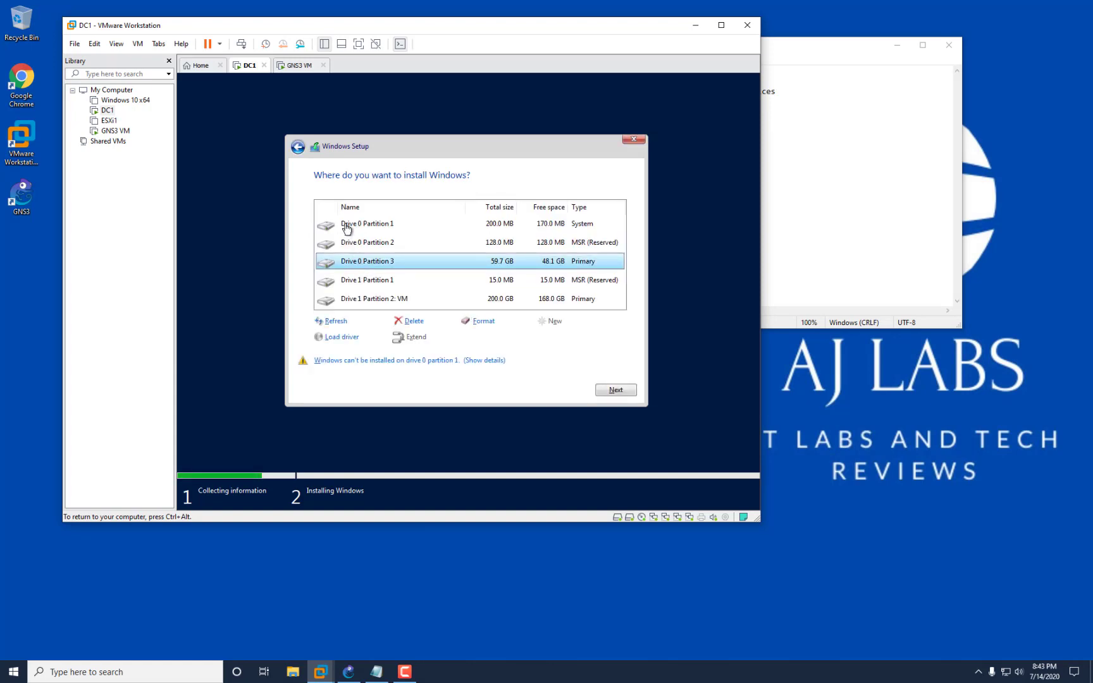
pyautogui.press('Down')
pyautogui.press('Down')
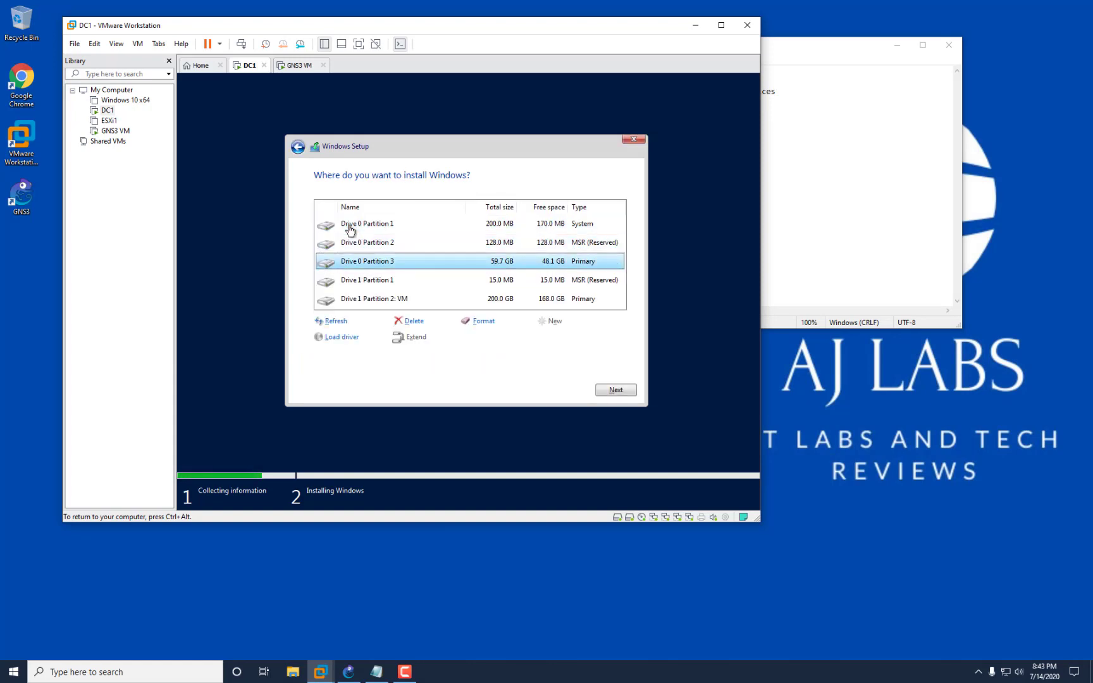
pyautogui.click(350, 229)
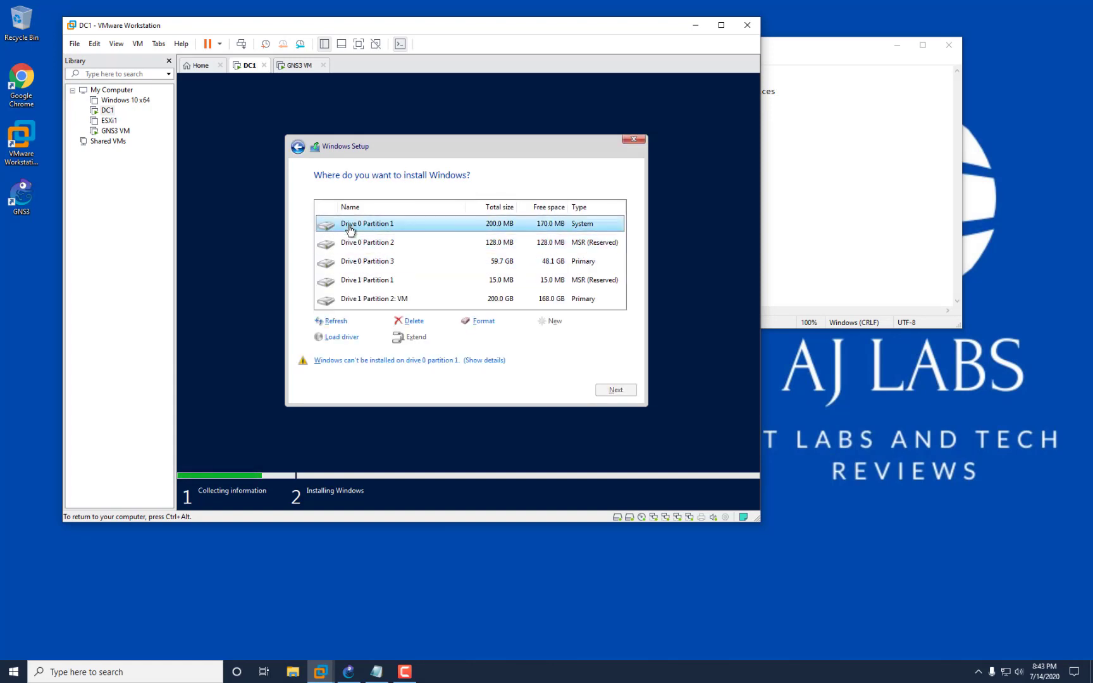
pyautogui.click(414, 321)
pyautogui.click(543, 338)
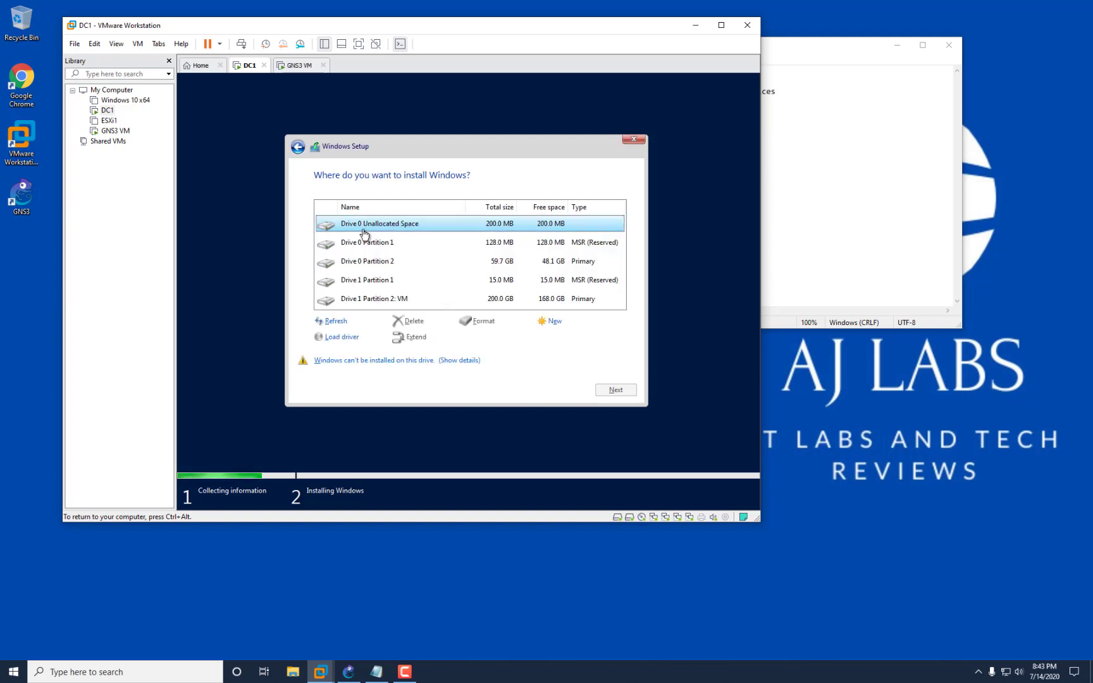
pyautogui.click(378, 244)
pyautogui.click(413, 320)
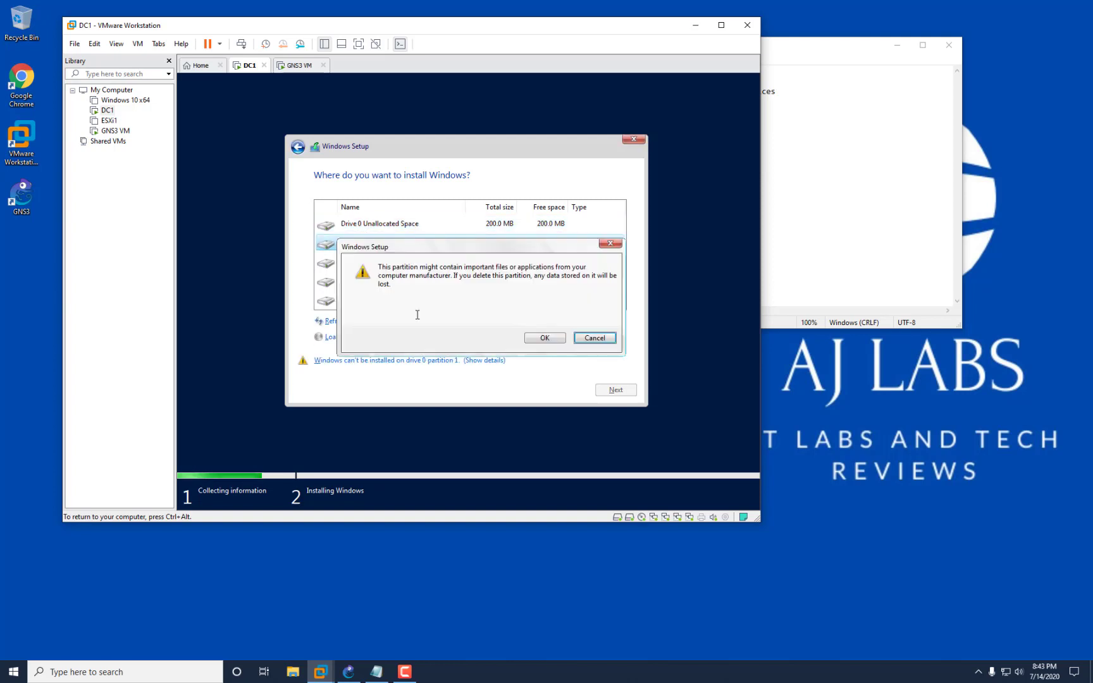
pyautogui.click(538, 338)
pyautogui.click(367, 245)
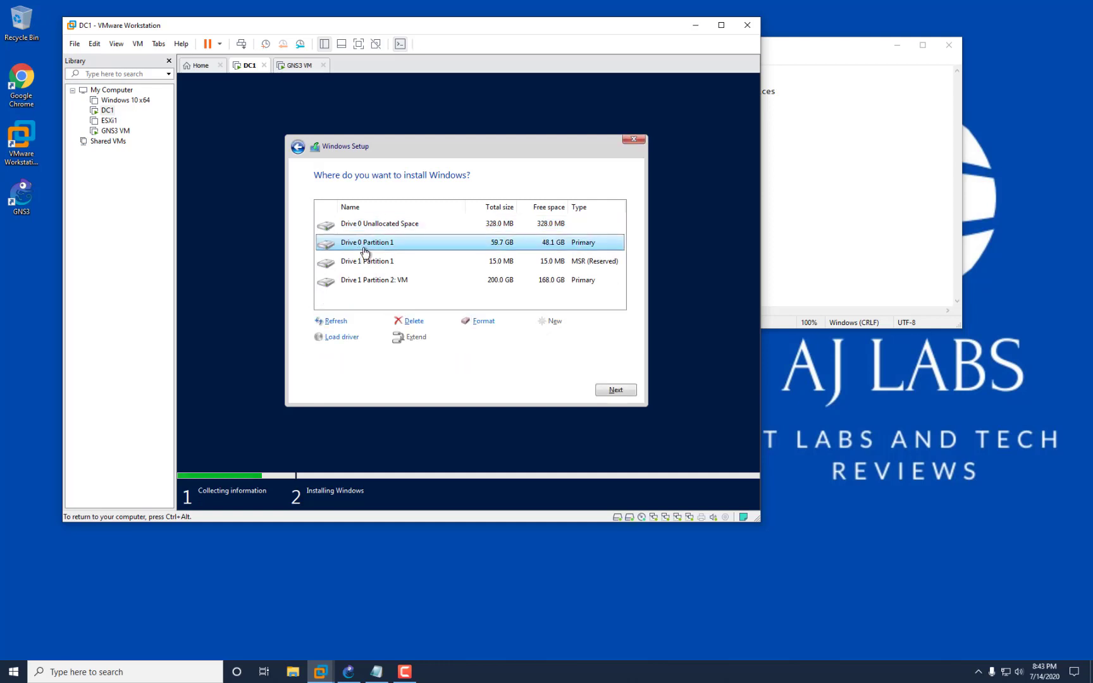
pyautogui.click(418, 319)
pyautogui.click(543, 338)
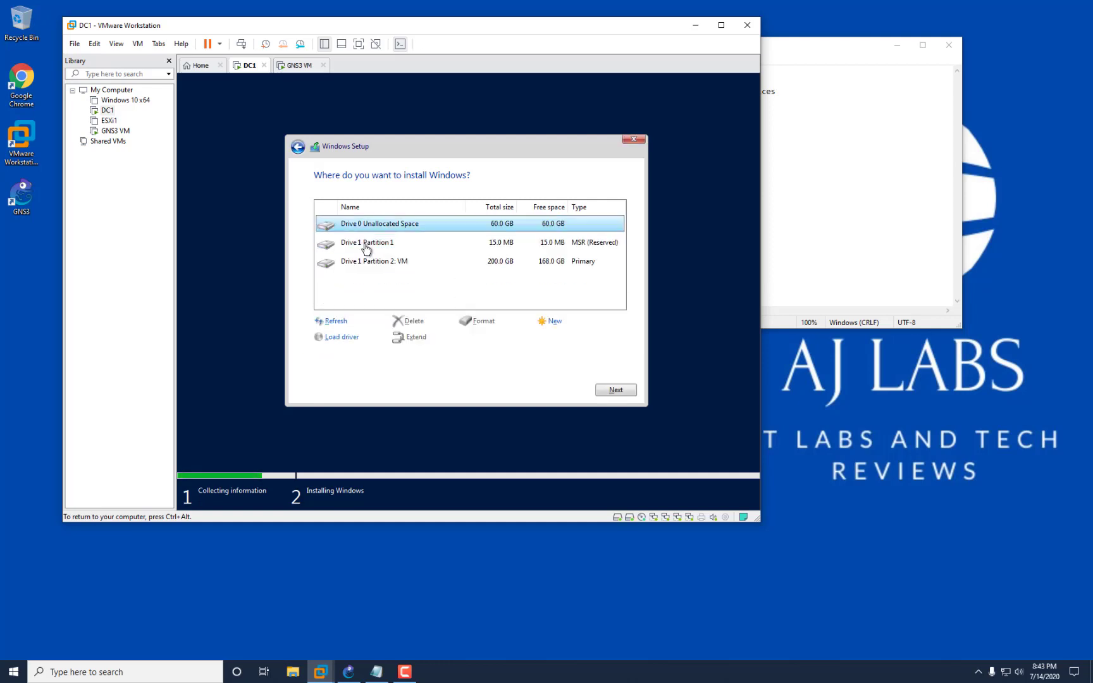
# Delete both Drive 1 partitions, including the 200 GB one, and install onto Drive 0 unallocated space.
pyautogui.click(362, 243)
pyautogui.click(415, 321)
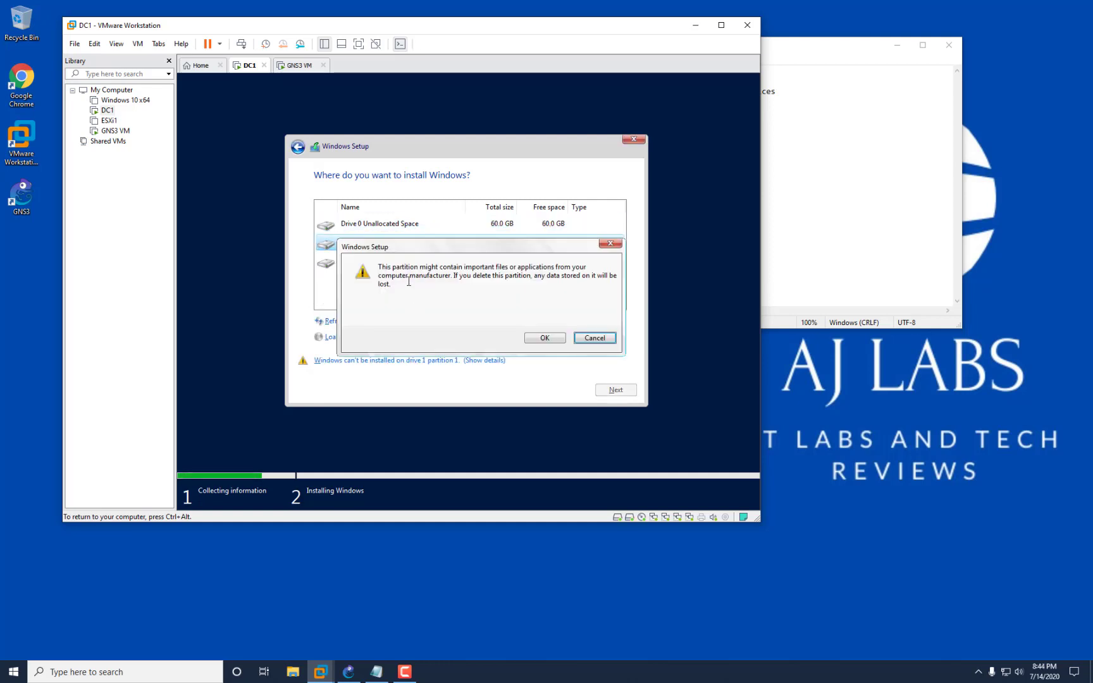
pyautogui.click(542, 337)
pyautogui.click(379, 247)
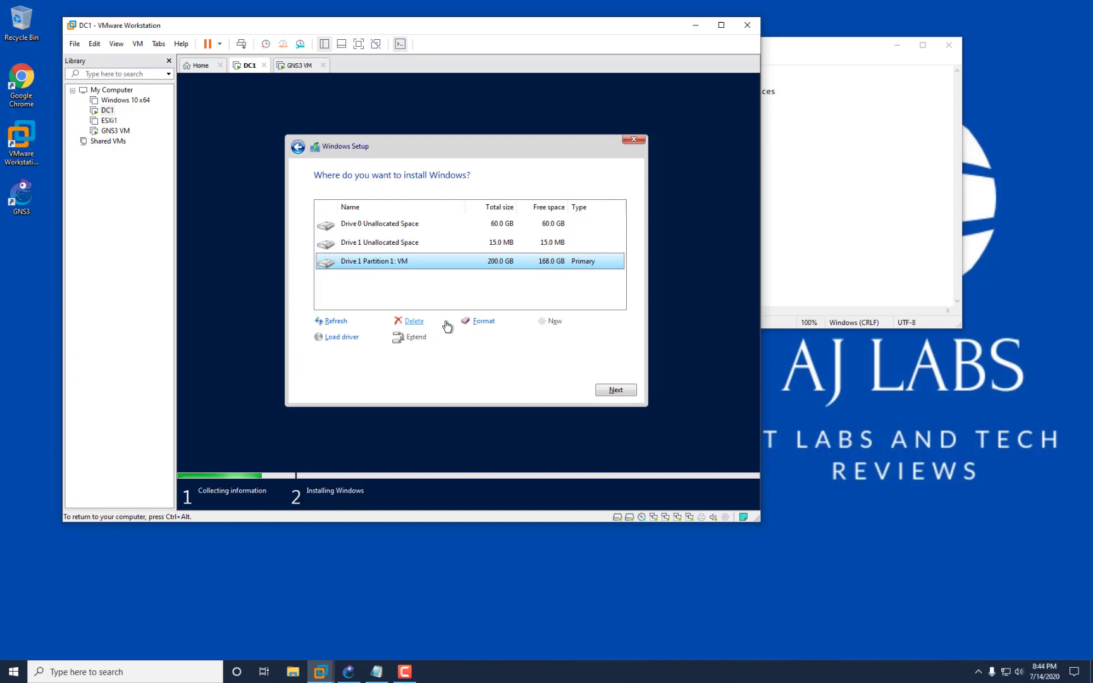
pyautogui.click(413, 320)
pyautogui.click(529, 336)
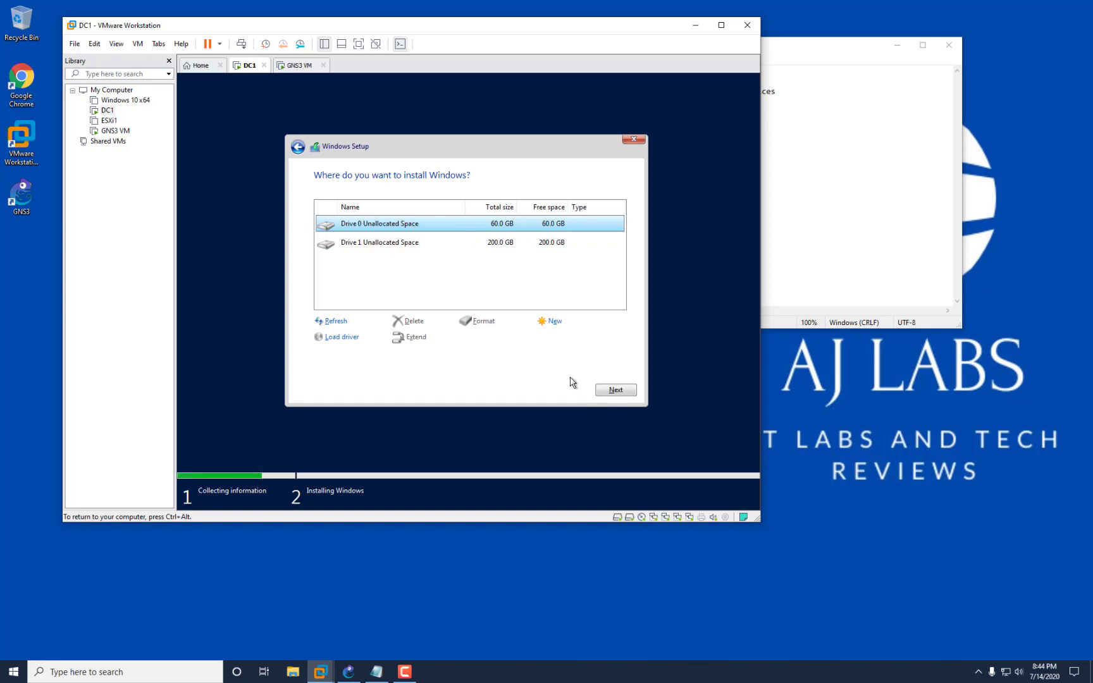
pyautogui.click(609, 391)
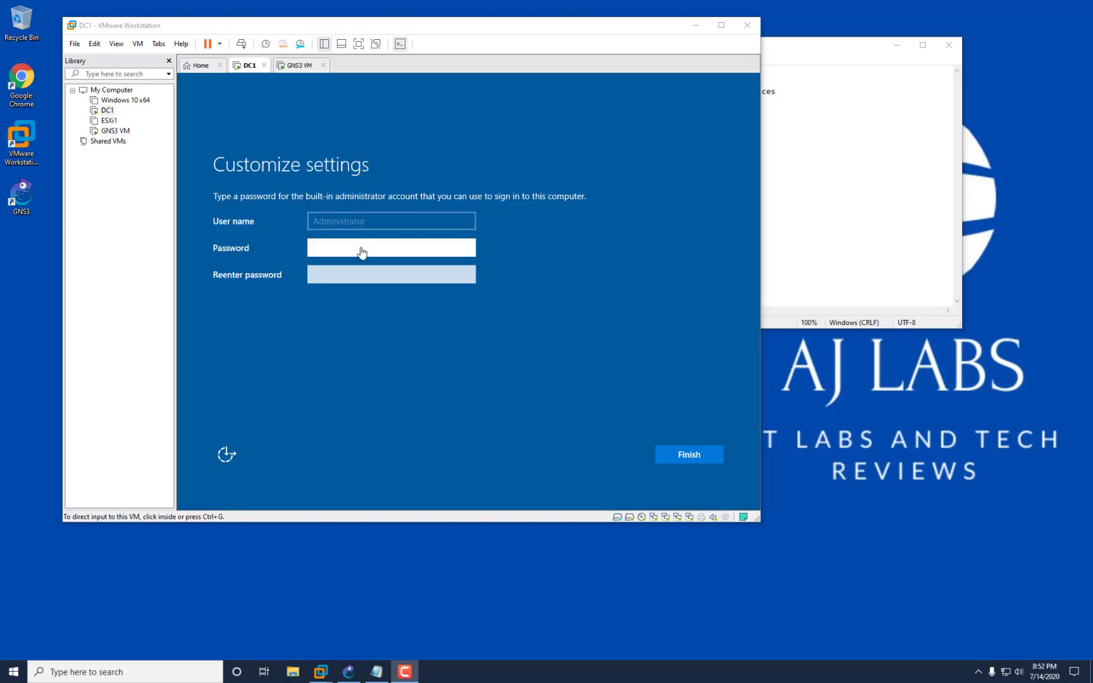
# Enter and confirm the Administrator password, then finish DC1's initial setup.
pyautogui.click(362, 251)
pyautogui.click(361, 250)
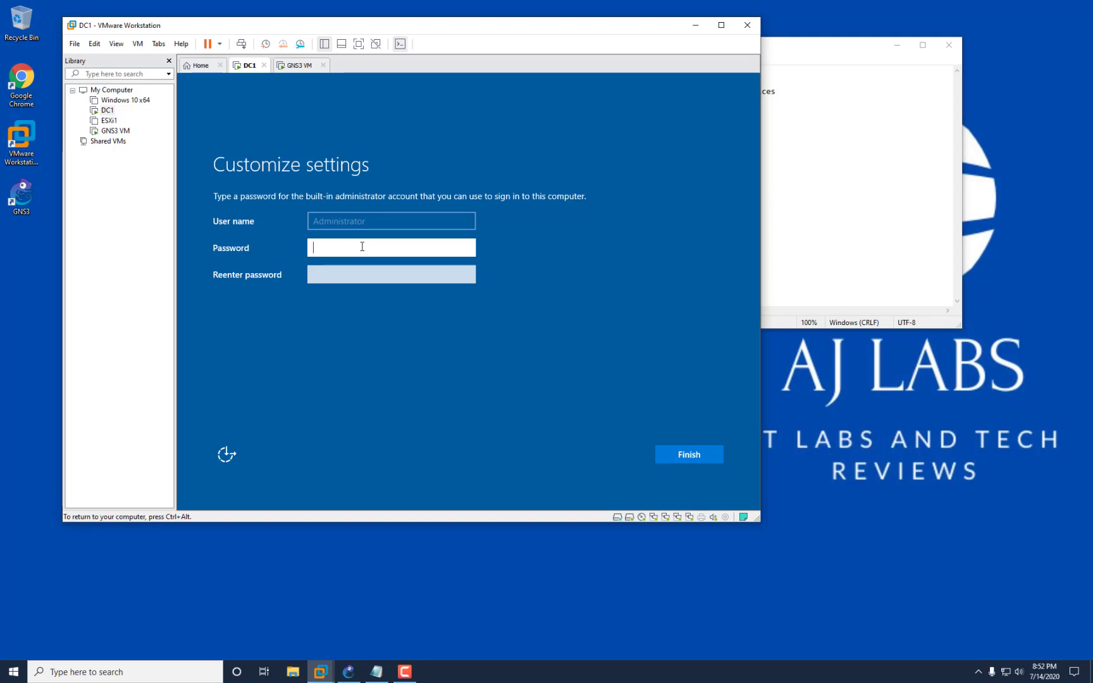
pyautogui.write('•••')
pyautogui.press('Tab')
pyautogui.write('•')
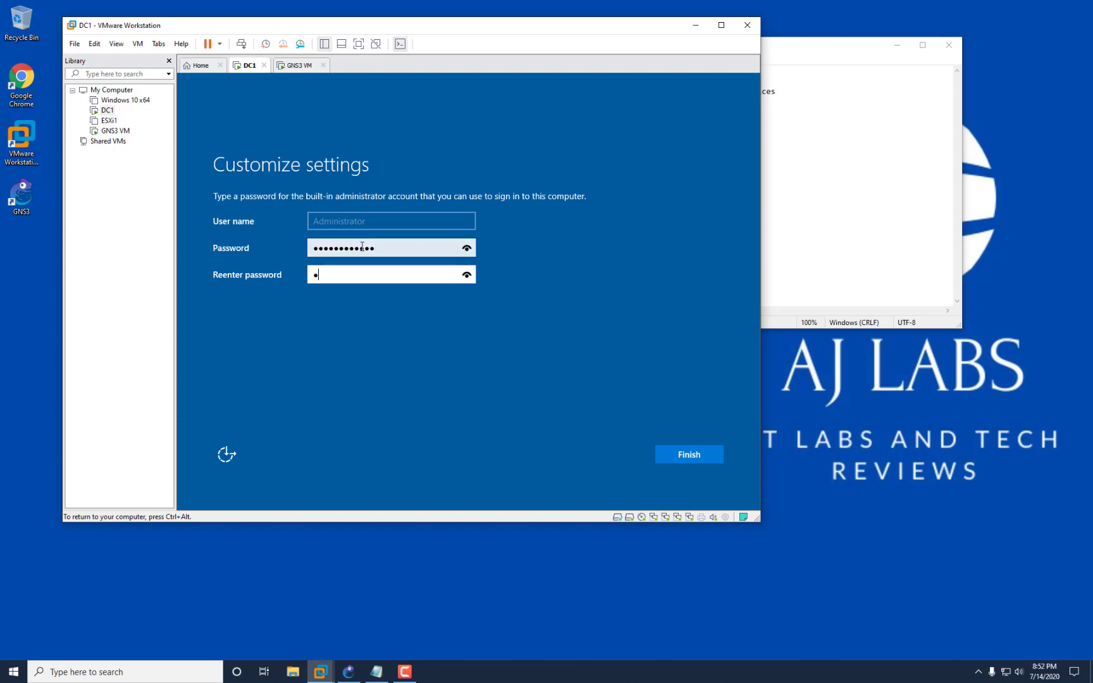
pyautogui.write('••••••')
pyautogui.hotkey('ctrl', 'alt')
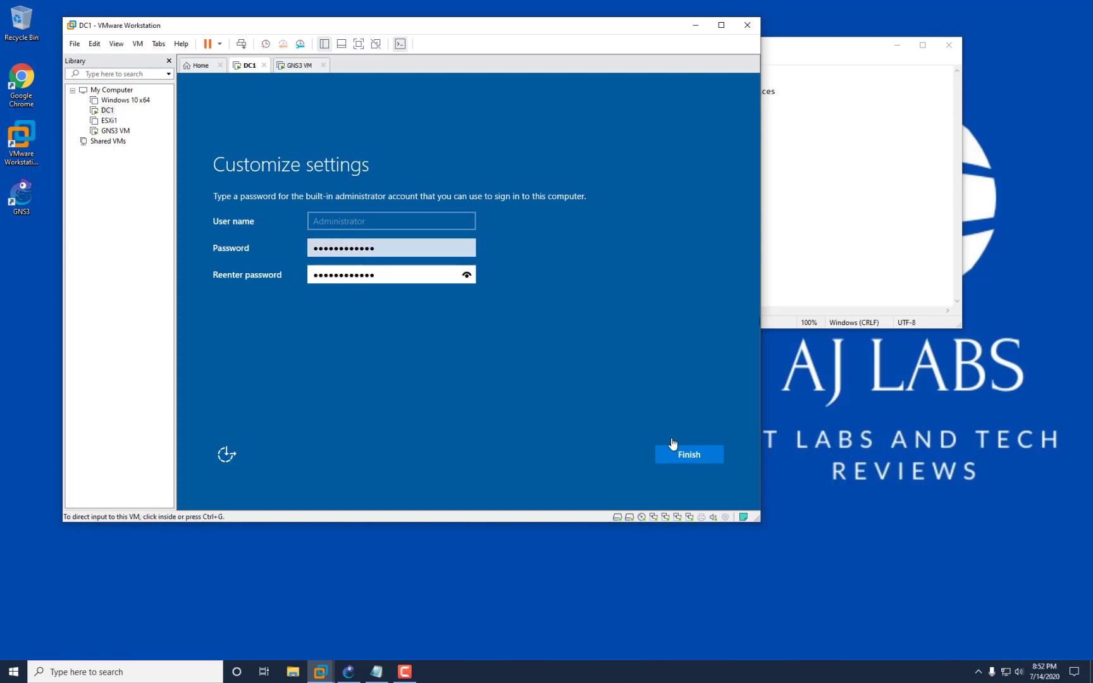
pyautogui.click(697, 460)
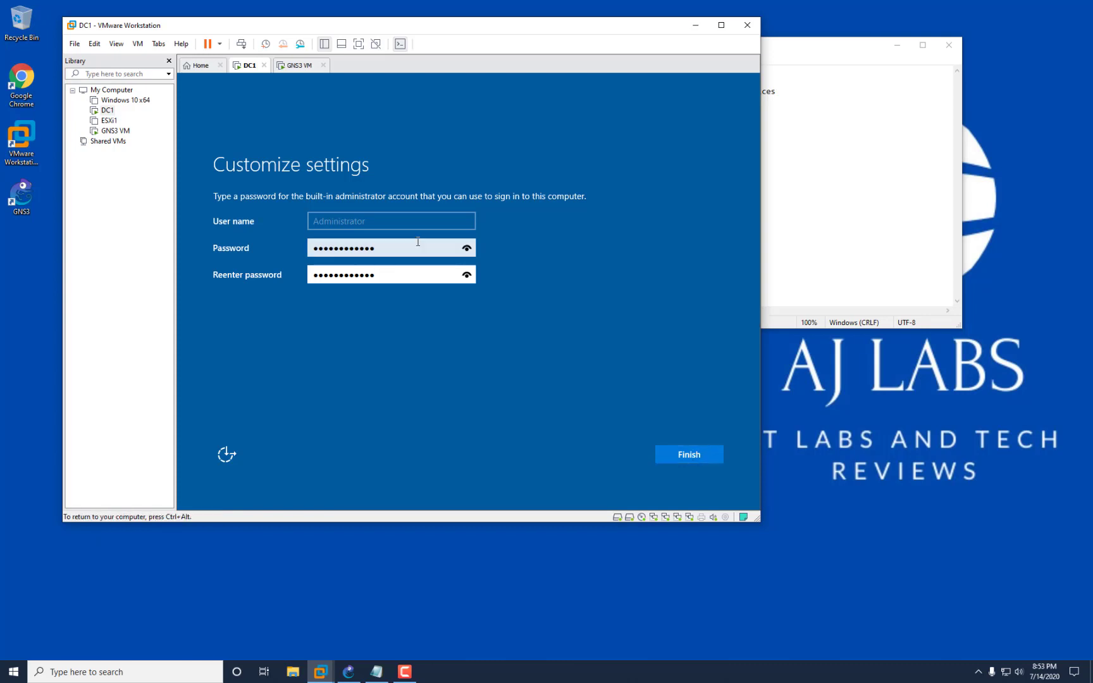
pyautogui.click(698, 456)
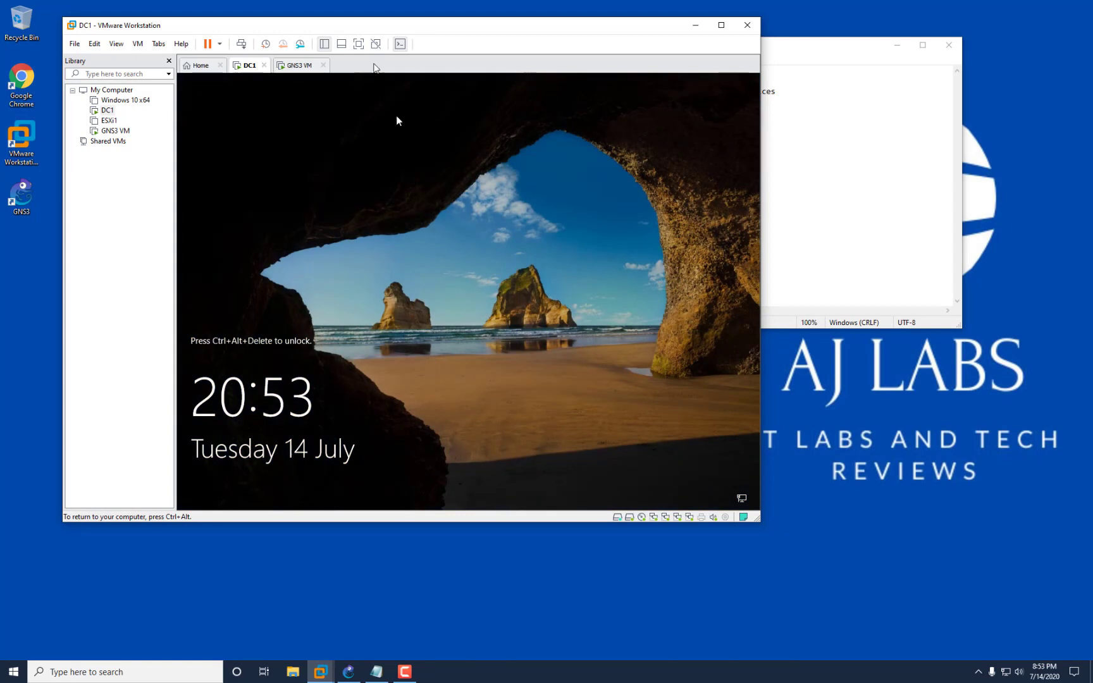
# Send Ctrl+Alt+Del and sign in to DC1 with the Administrator password.
pyautogui.click(497, 282)
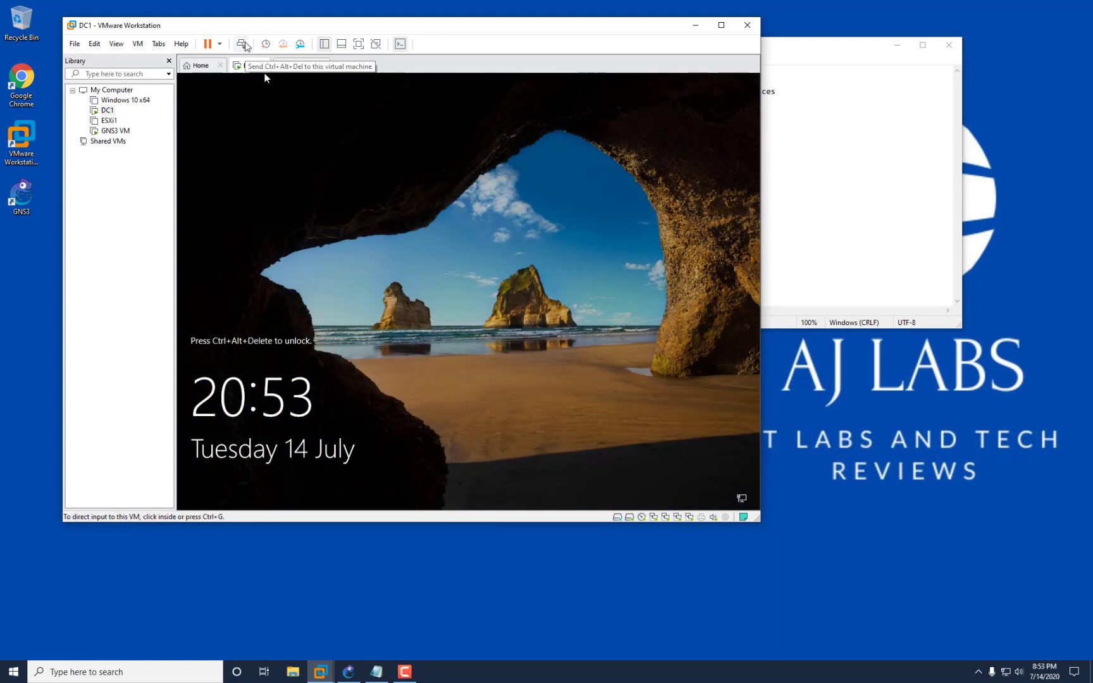
pyautogui.click(241, 44)
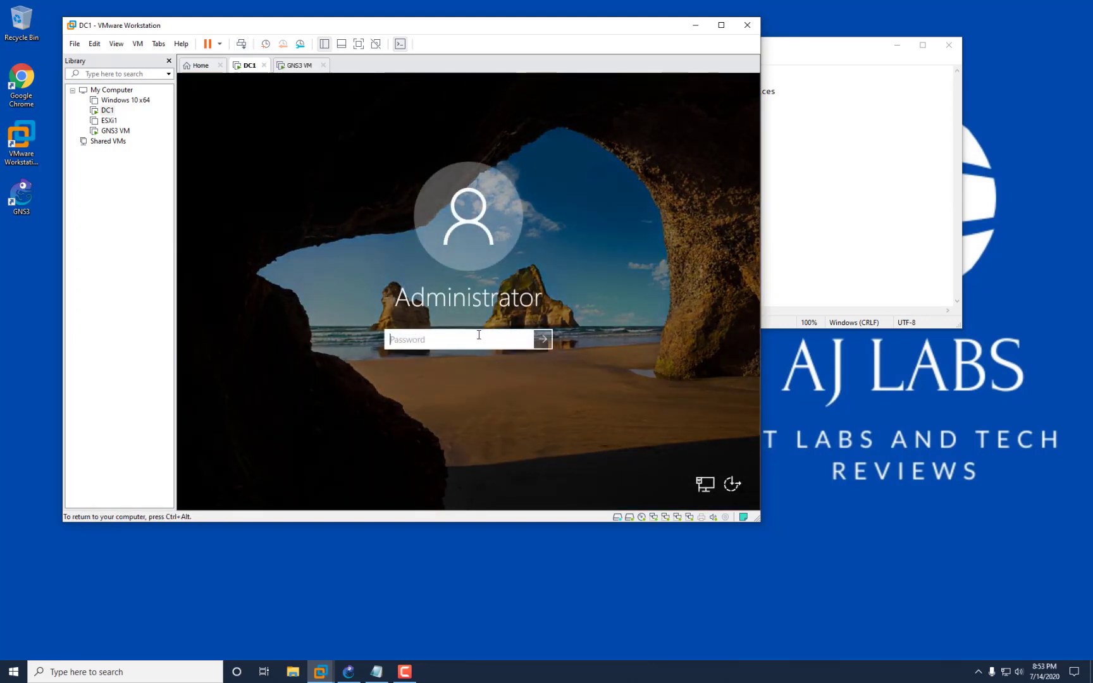
pyautogui.write('•••••••••••')
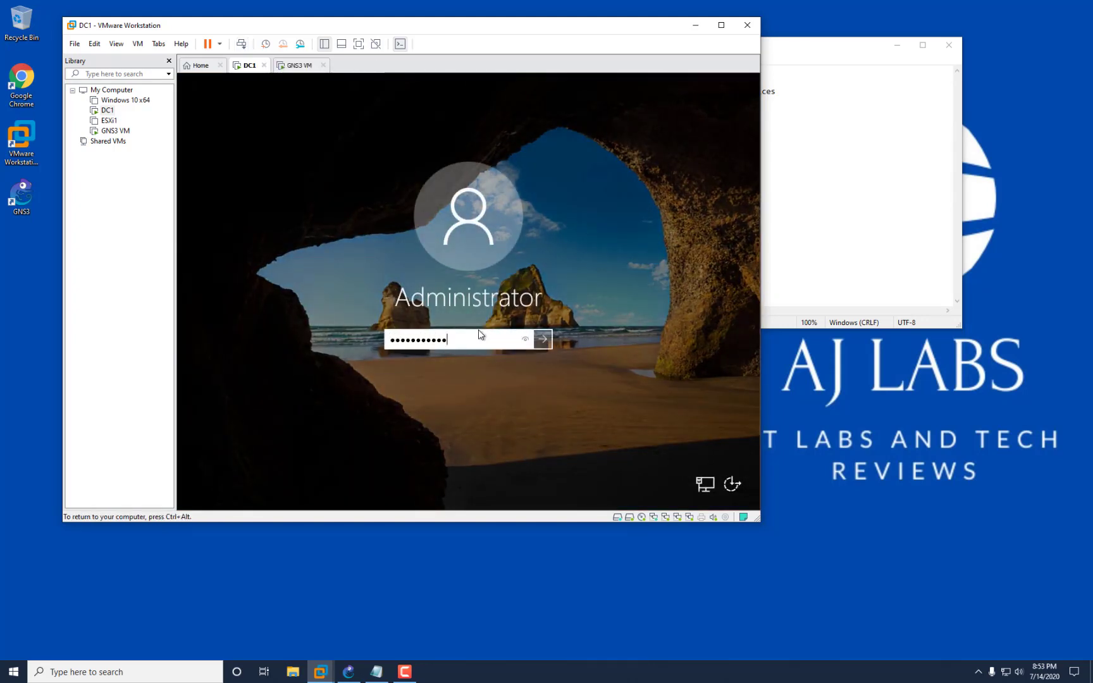
pyautogui.press('Return')
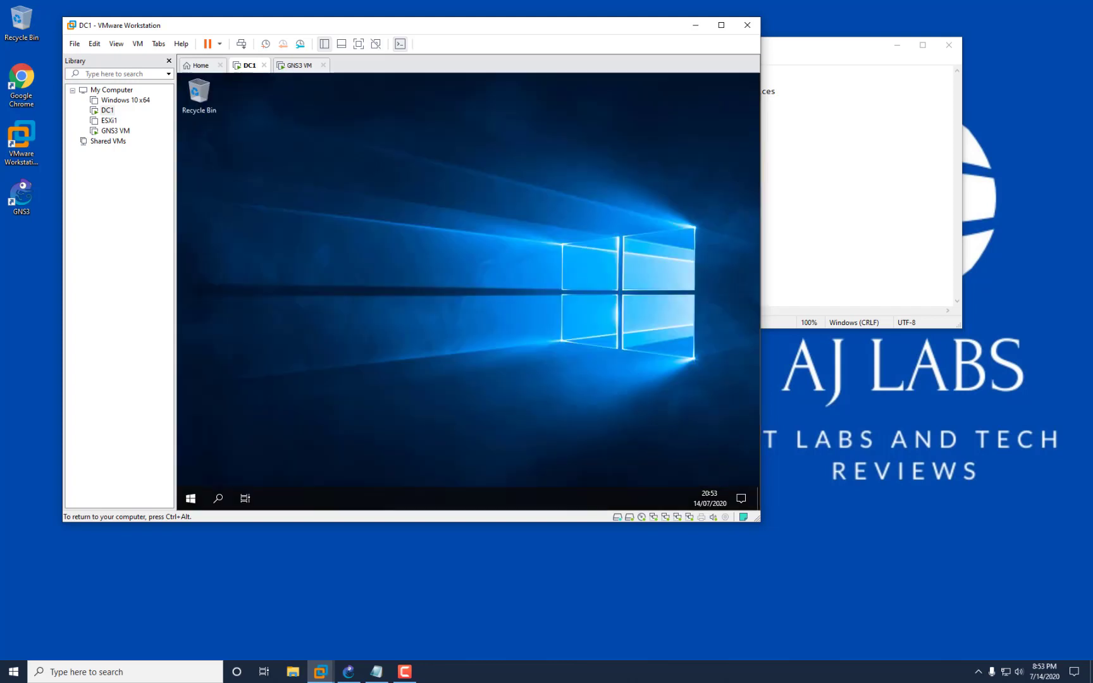
pyautogui.hotkey('ctrl', 'alt')
# Move the task-list notes beside the VM and allow DC1 to be discoverable on the network.
pyautogui.moveTo(804, 44); pyautogui.dragTo(892, 63)
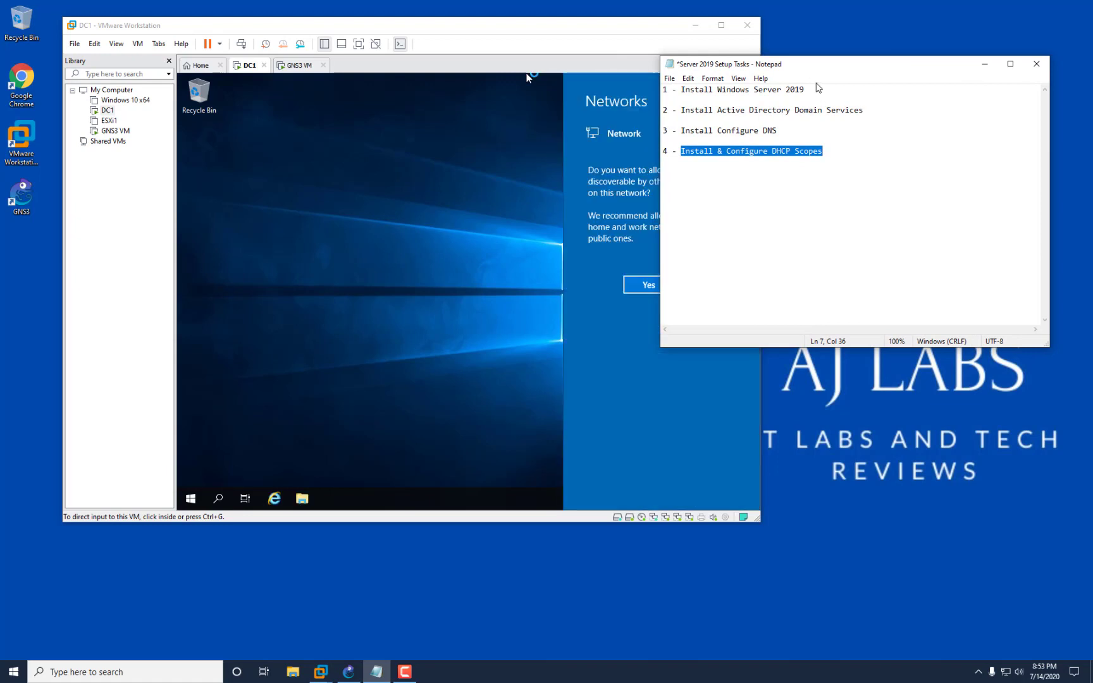
pyautogui.moveTo(796, 65); pyautogui.dragTo(918, 41)
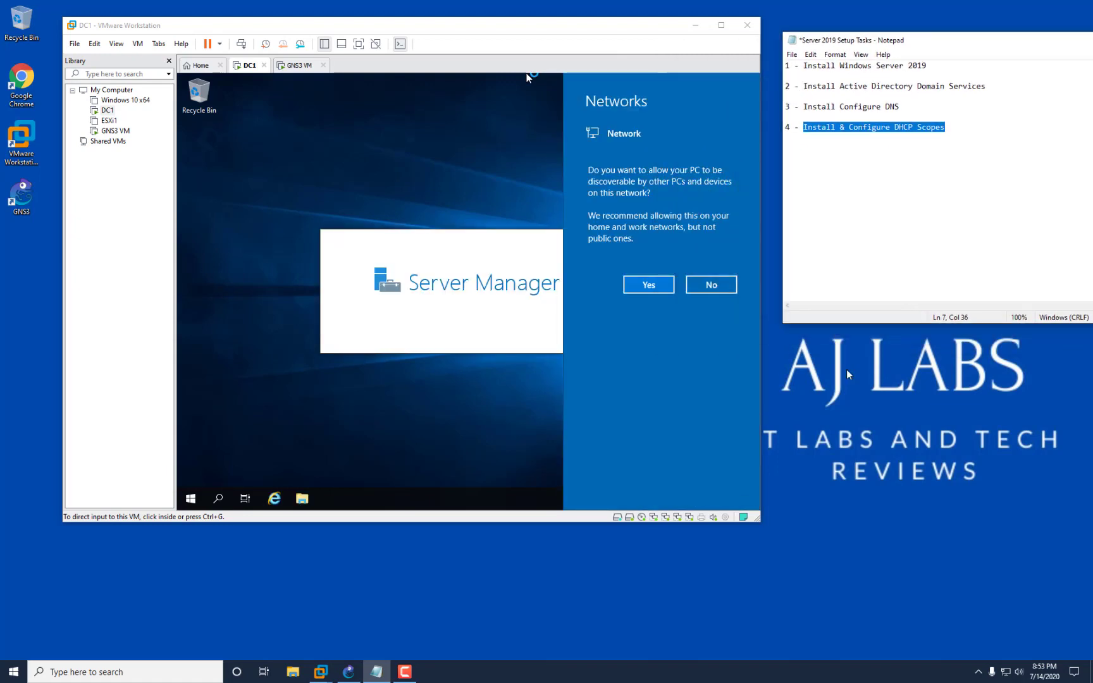
pyautogui.click(648, 284)
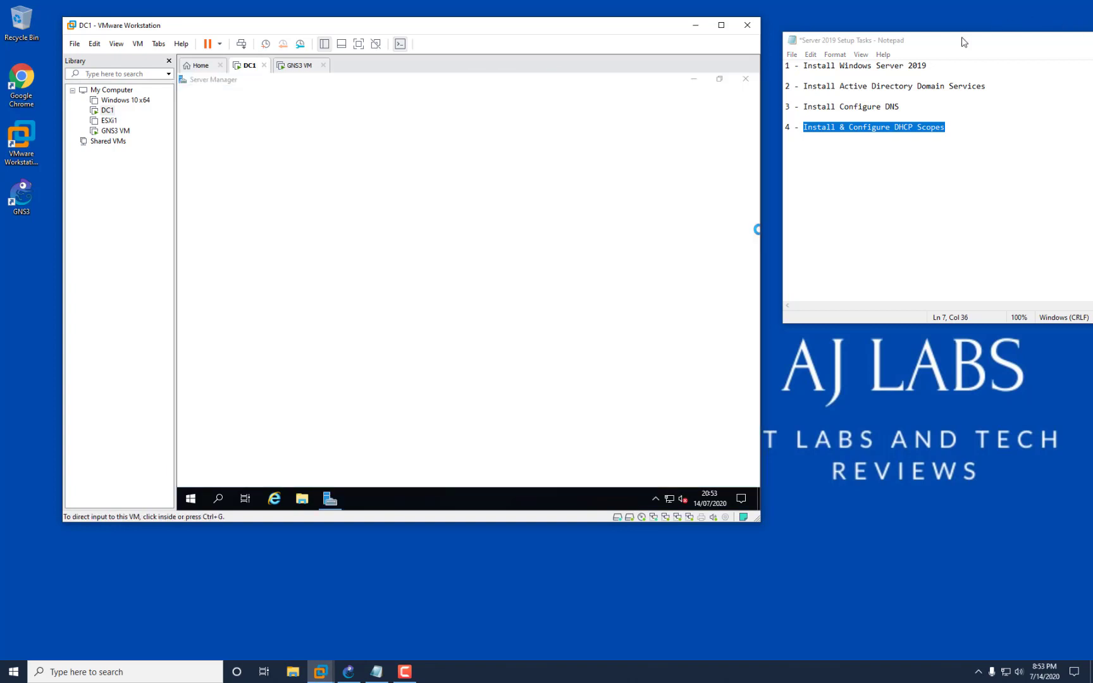
# Dismiss the Windows Admin Center notice in Server Manager.
pyautogui.click(962, 39)
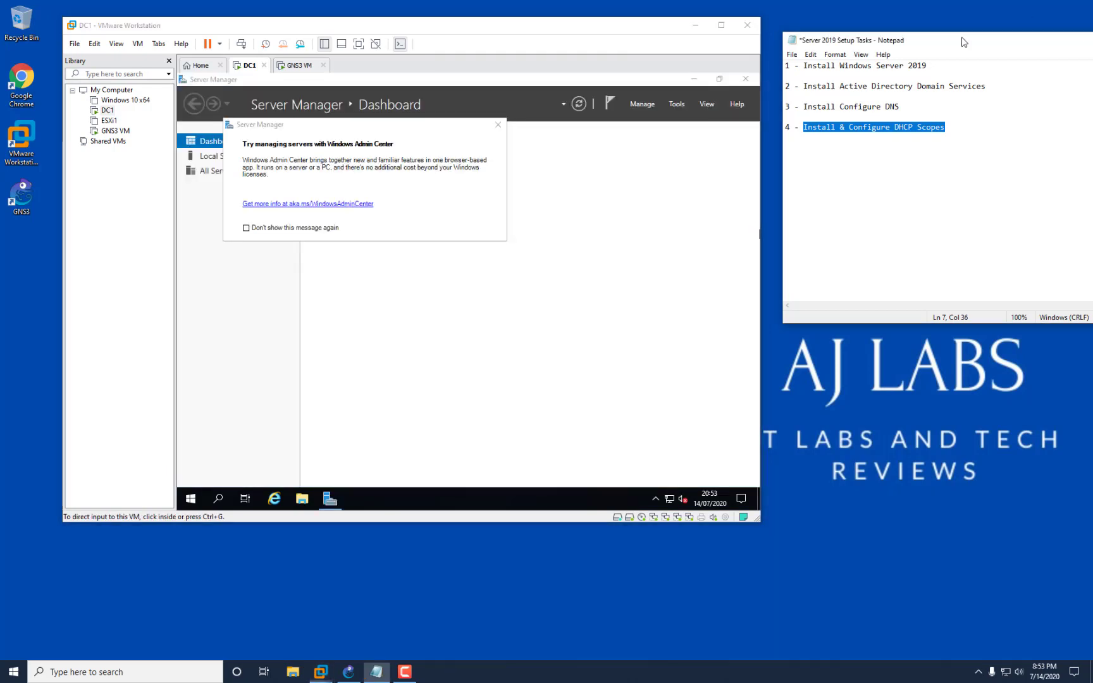
pyautogui.click(497, 128)
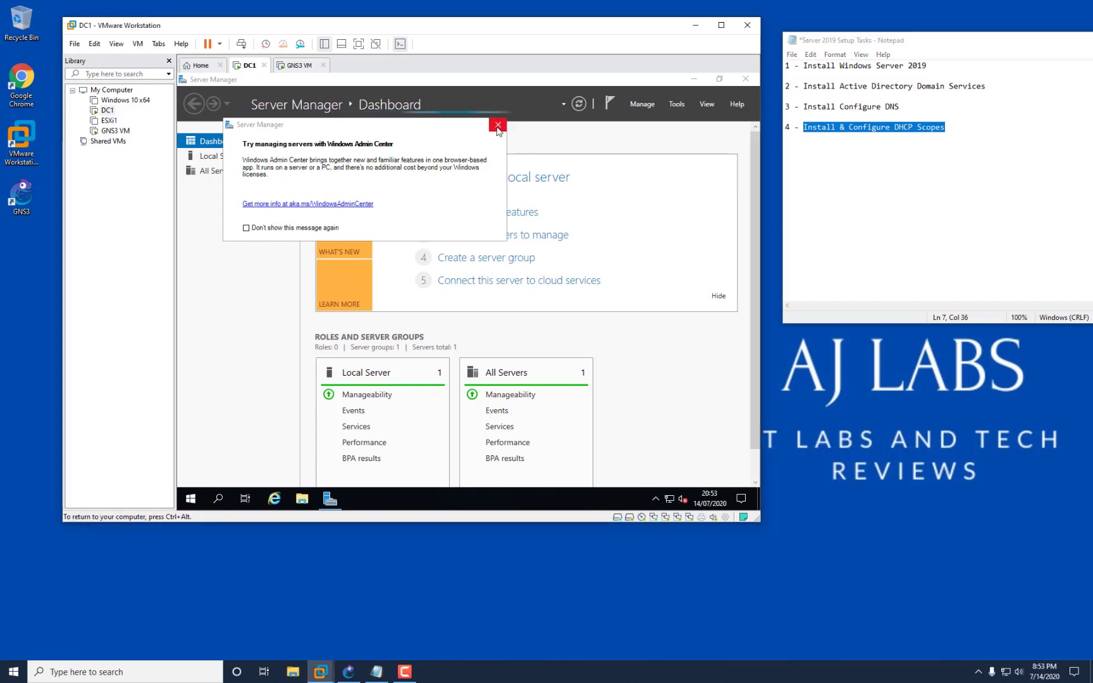
pyautogui.click(497, 125)
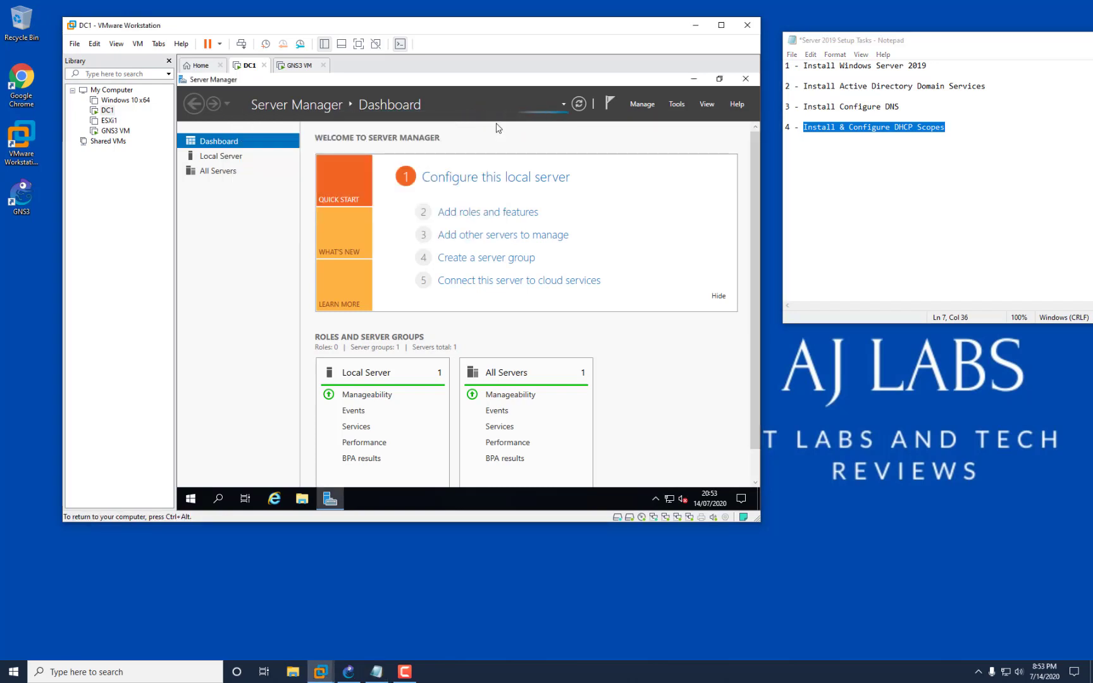
# Open the Network Connections list from Network & Internet settings and locate Ethernet0.
pyautogui.rightClick(667, 498)
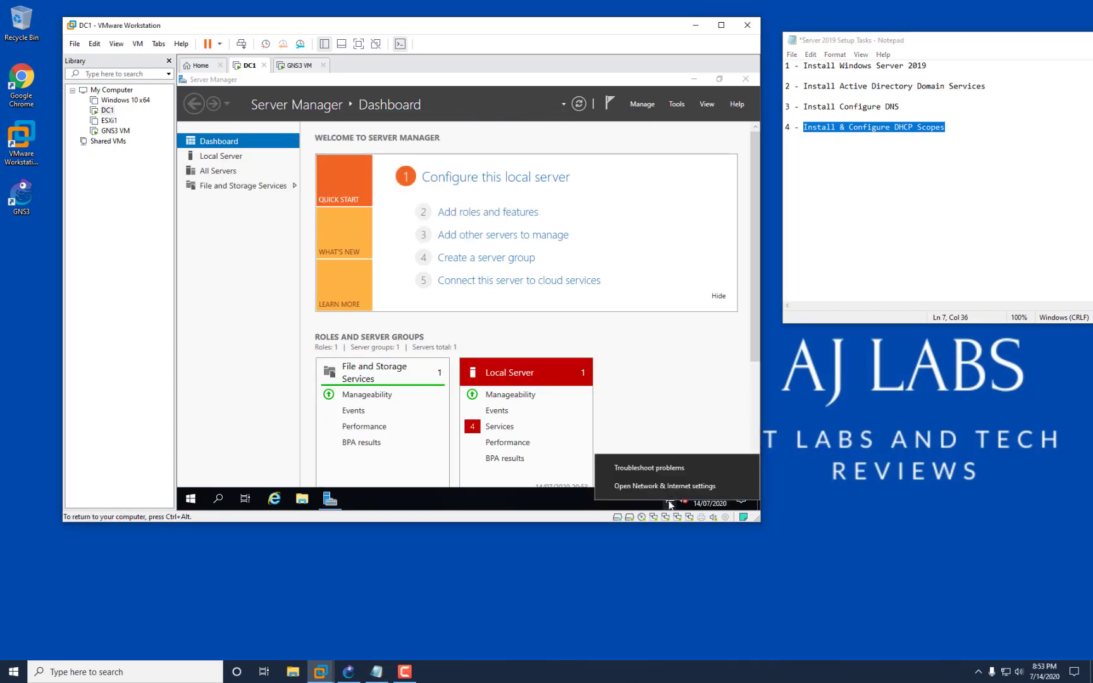
pyautogui.click(673, 487)
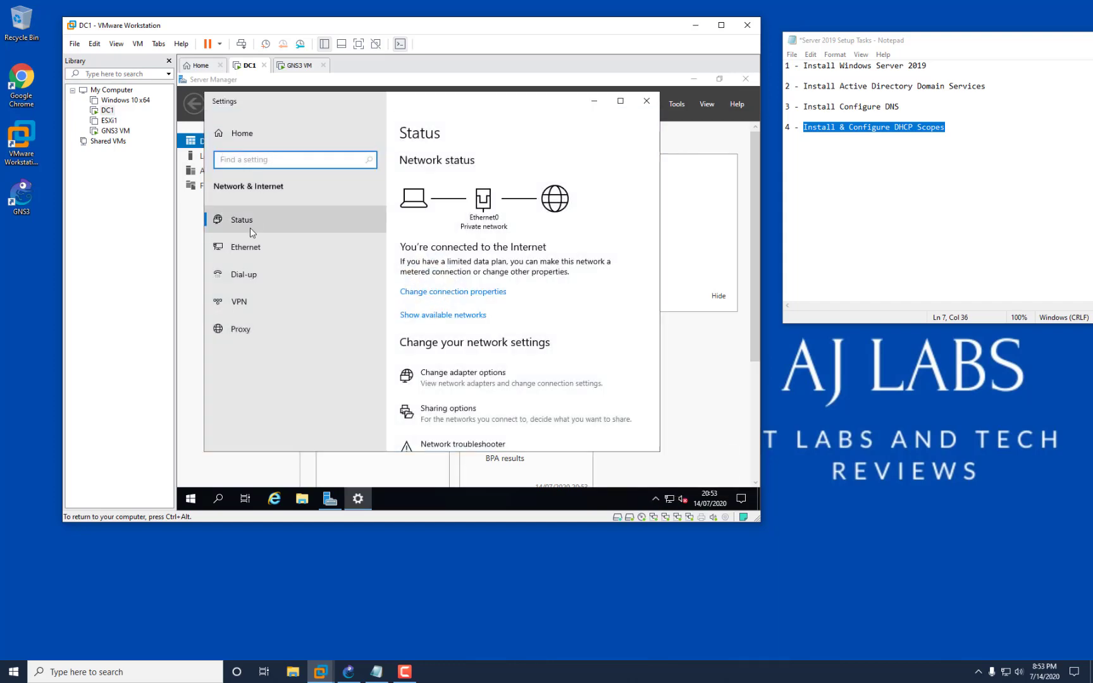
pyautogui.click(263, 252)
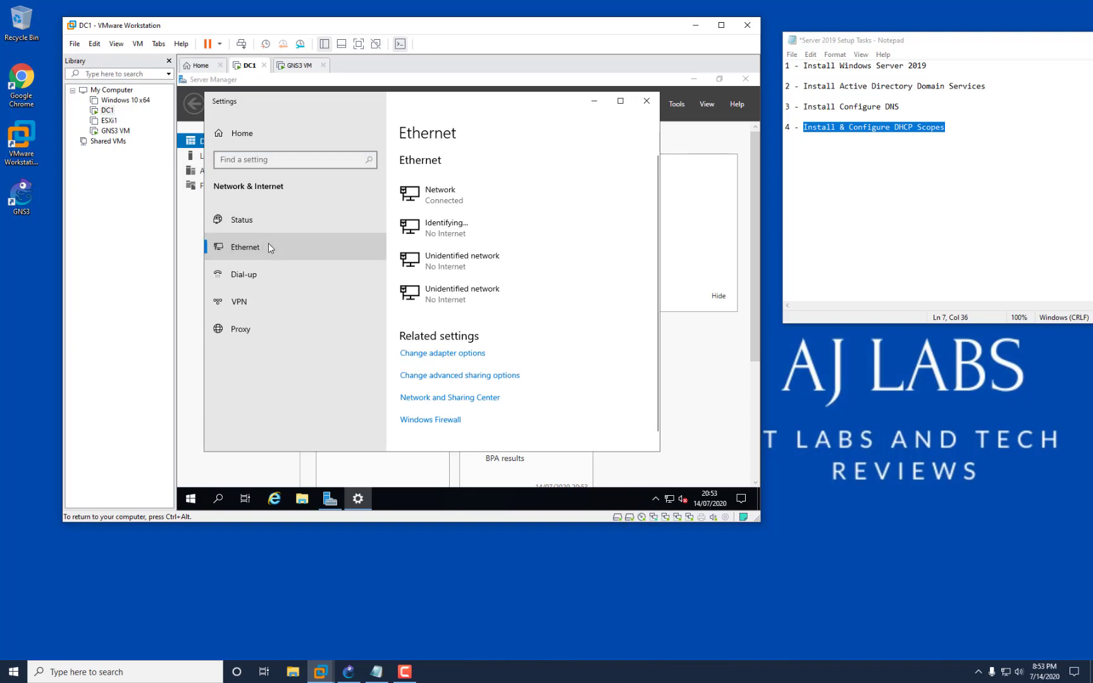
pyautogui.click(450, 354)
pyautogui.click(341, 189)
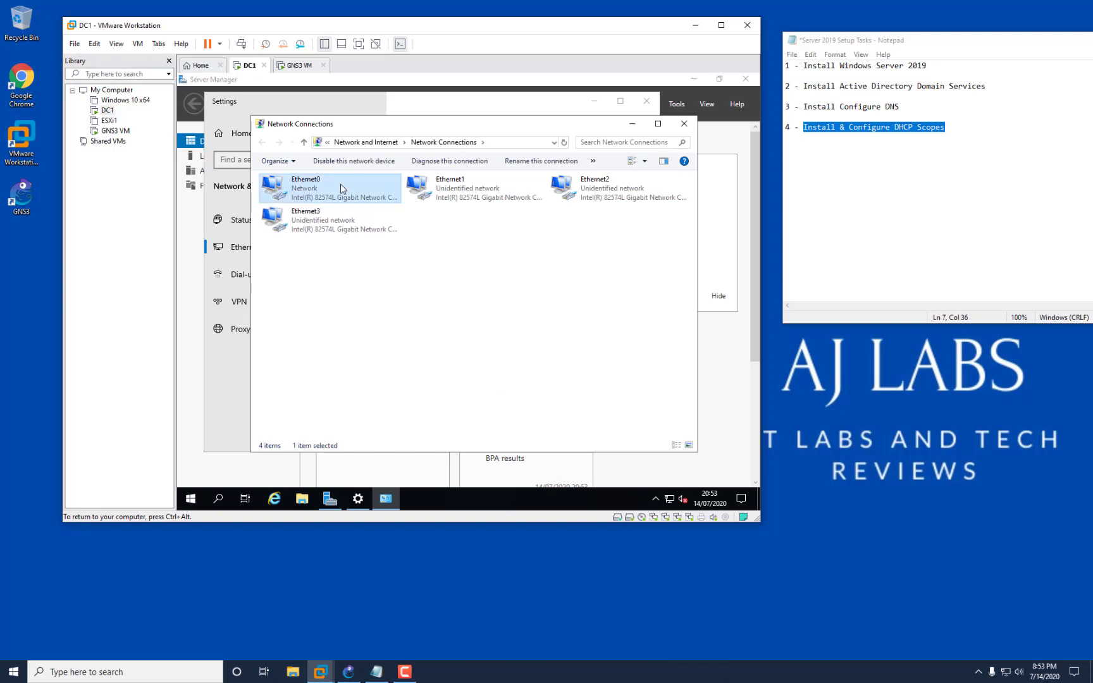
pyautogui.rightClick(341, 189)
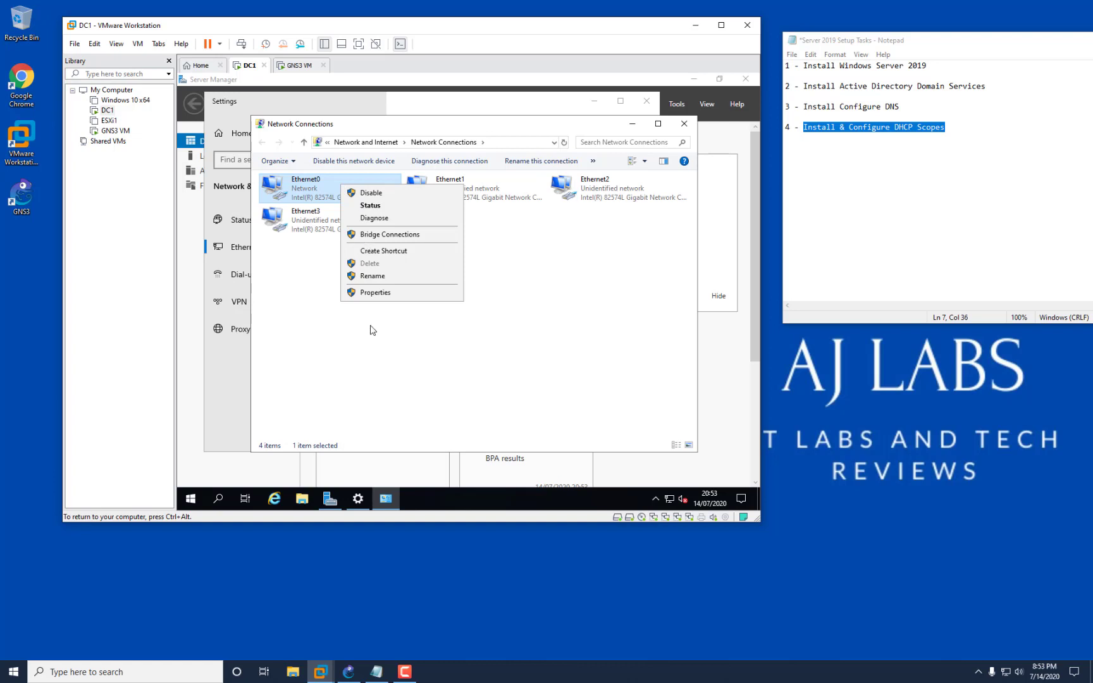
pyautogui.click(390, 293)
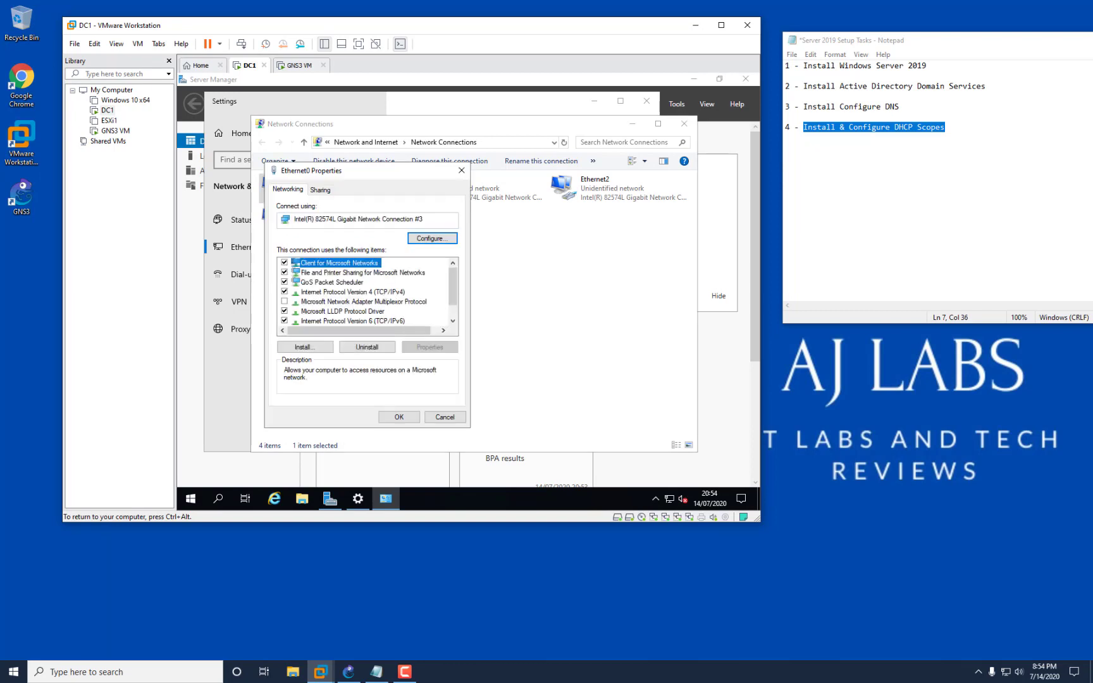
pyautogui.click(461, 170)
# Review Ethernet0's status details, showing the DHCP address 192.168.220.130.
pyautogui.rightClick(341, 200)
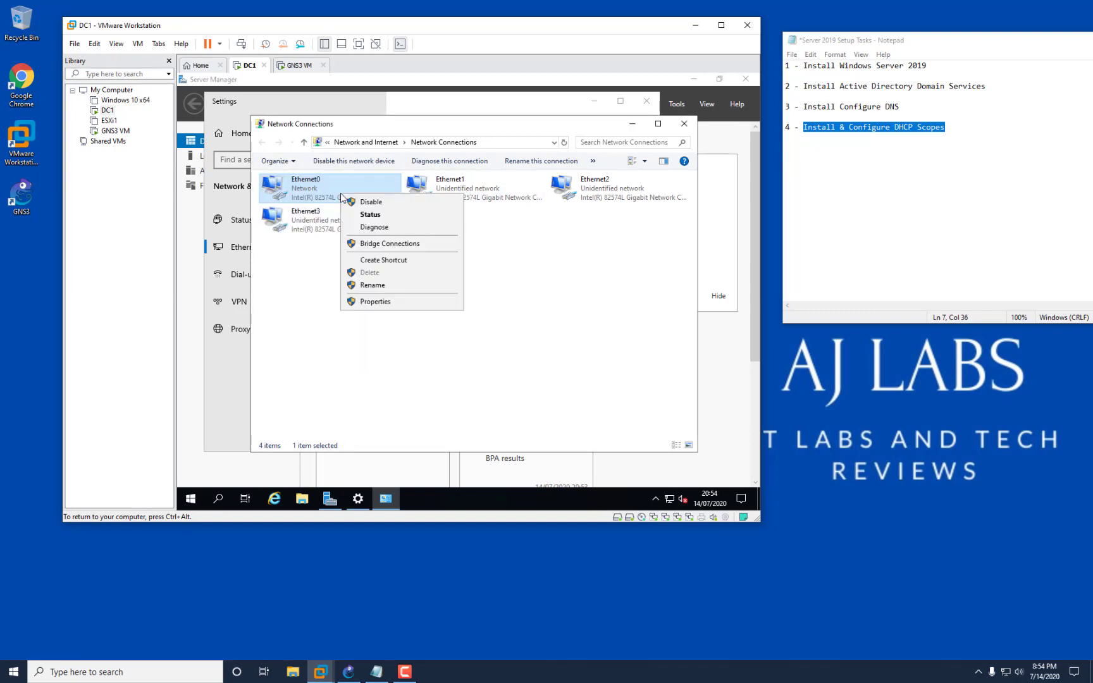
pyautogui.click(373, 214)
pyautogui.click(418, 281)
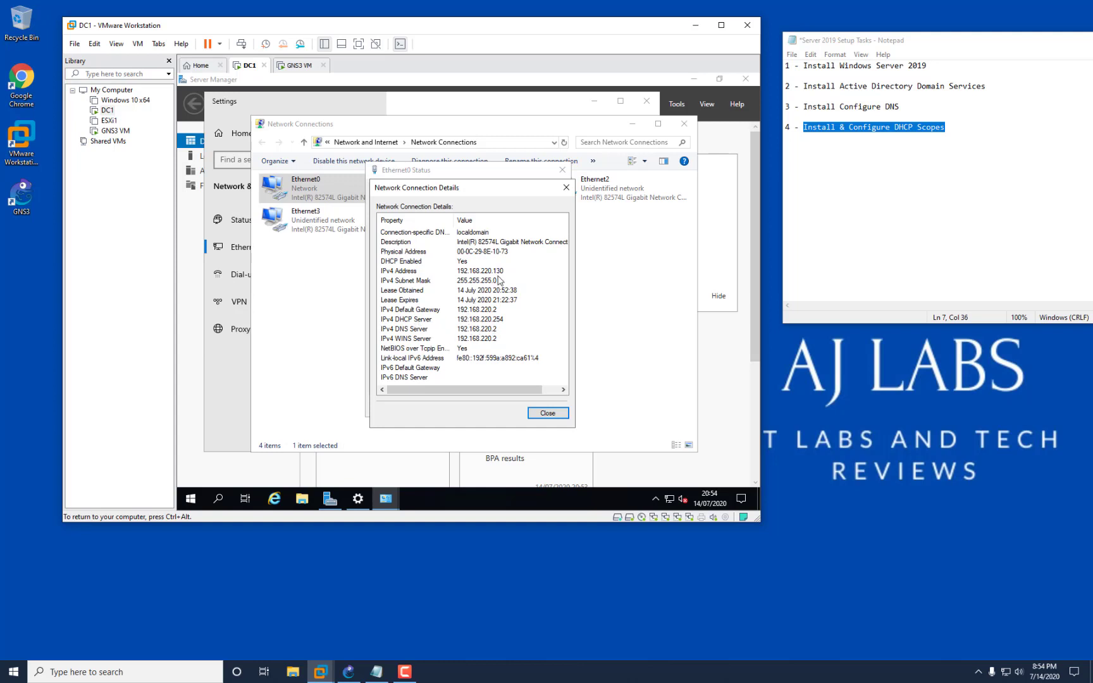
pyautogui.click(548, 414)
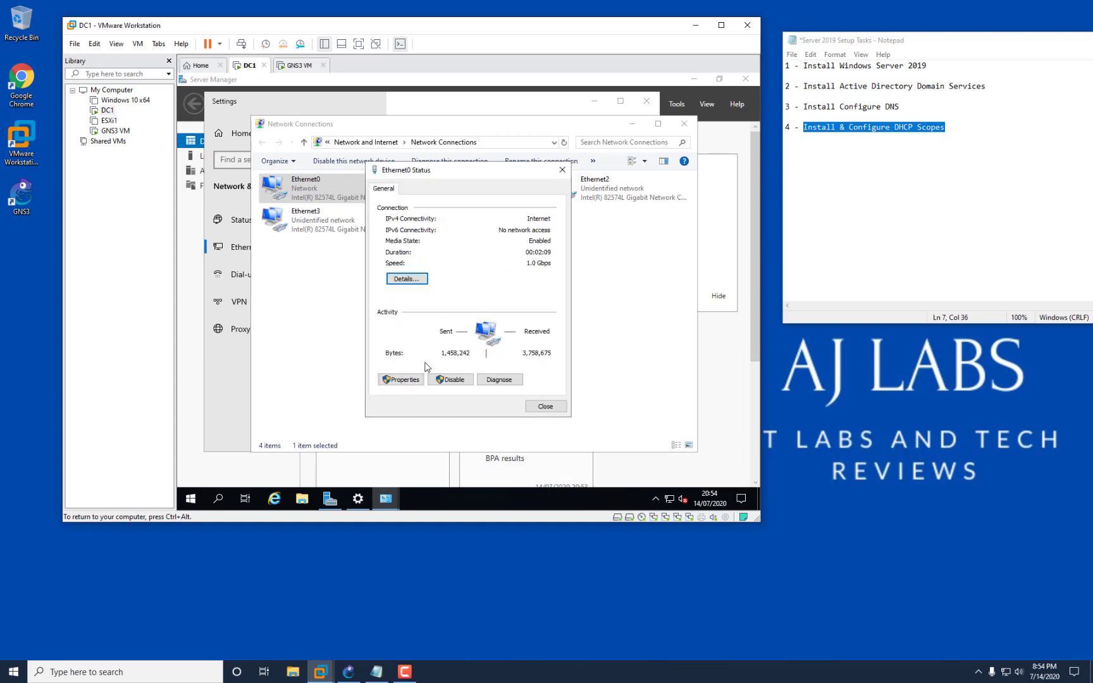
# Turn off IPv6 in Ethernet0's properties and select the IPv4 protocol.
pyautogui.click(412, 380)
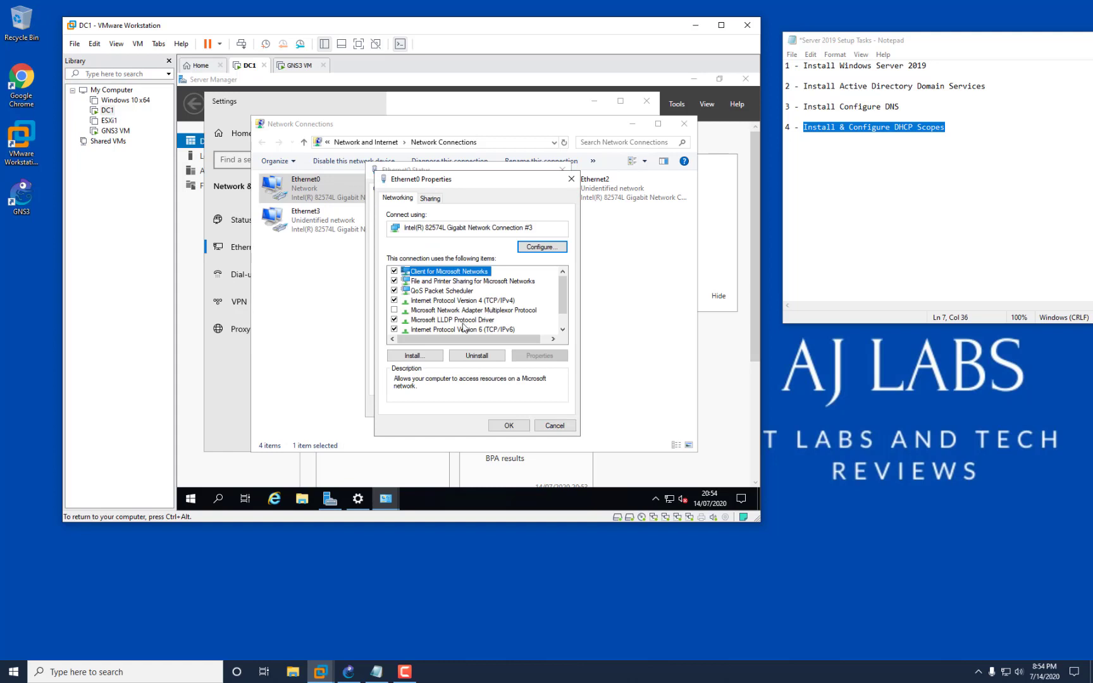
pyautogui.click(395, 329)
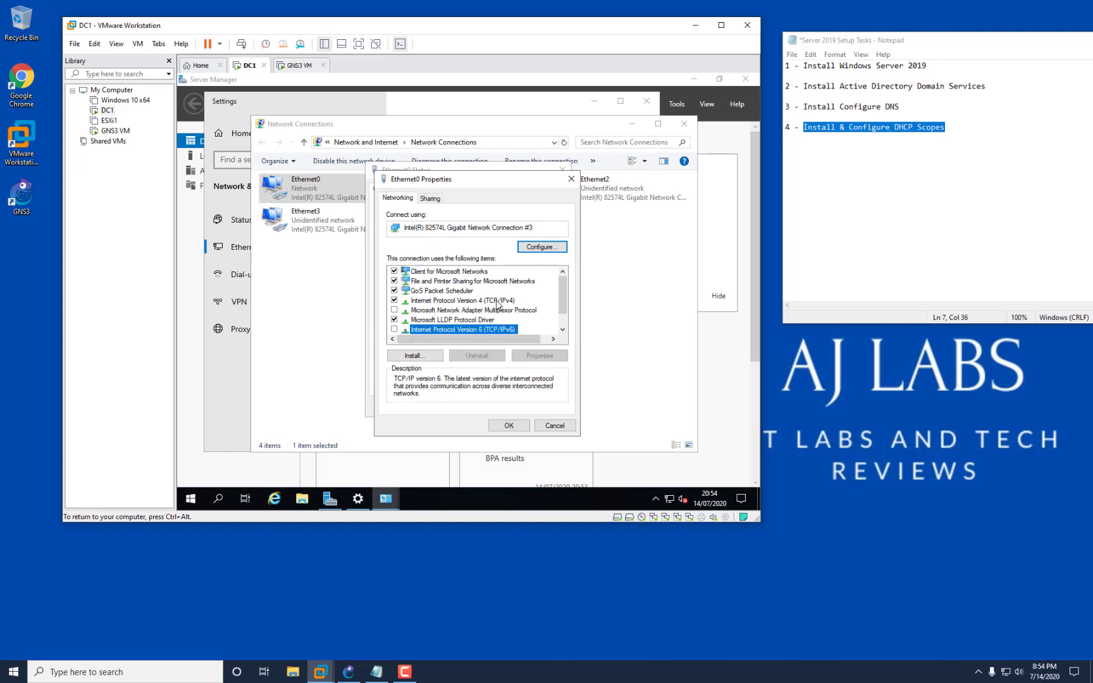
pyautogui.click(497, 302)
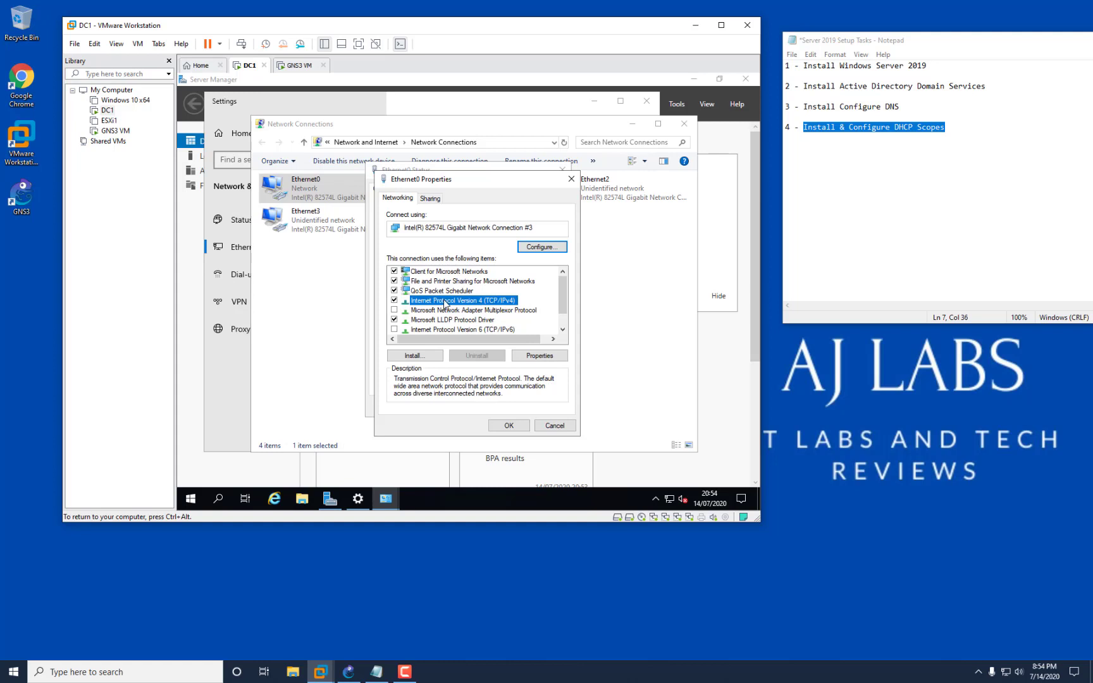
# Give Ethernet0 static IPv4 192.168.220.130/24, gateway 192.168.220.2 and DNS 192.168.220.130.
pyautogui.click(548, 356)
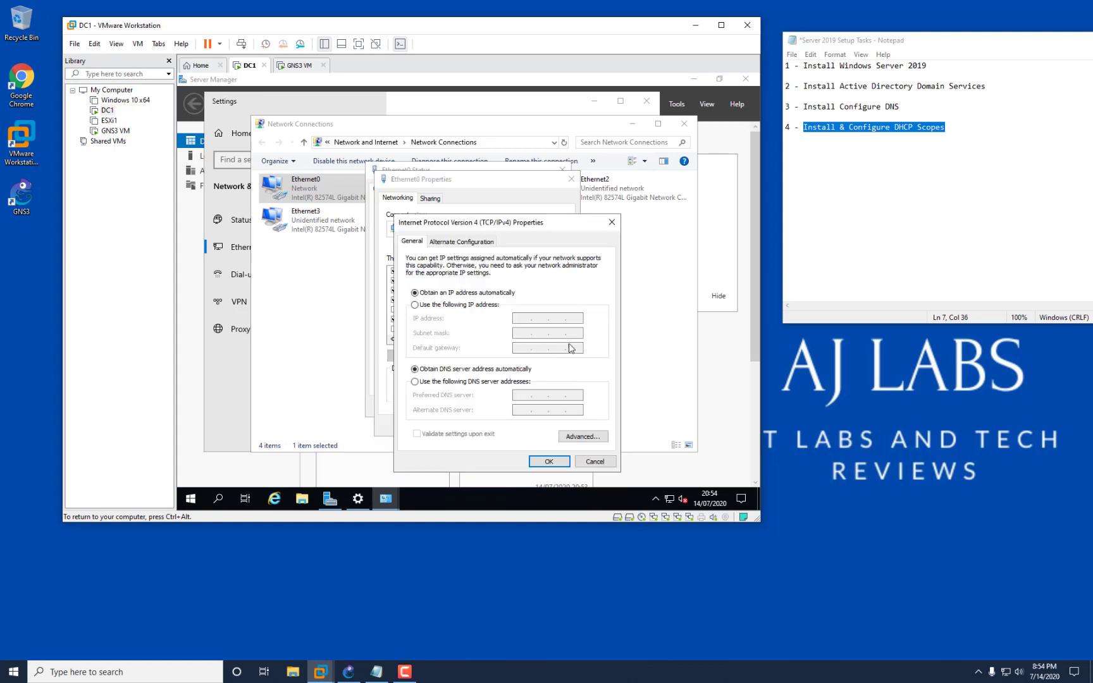
pyautogui.click(457, 305)
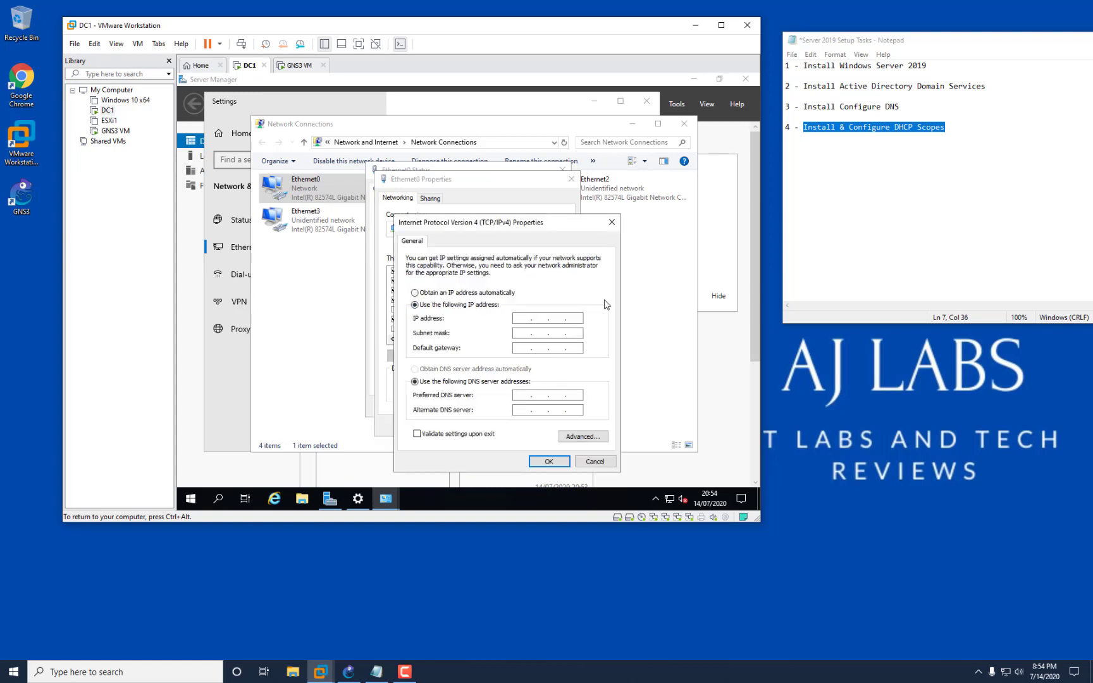
pyautogui.write('192 . 168 . 220 . 130')
pyautogui.press('Tab')
pyautogui.click(527, 348)
pyautogui.click(518, 396)
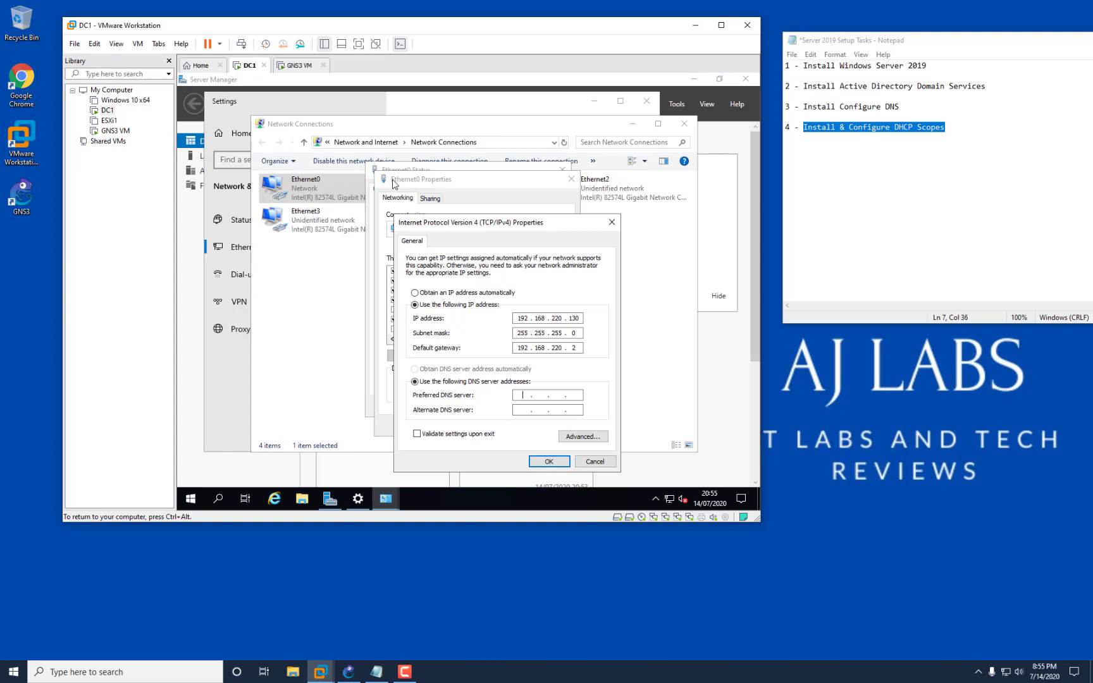
pyautogui.write('192.168.220.130')
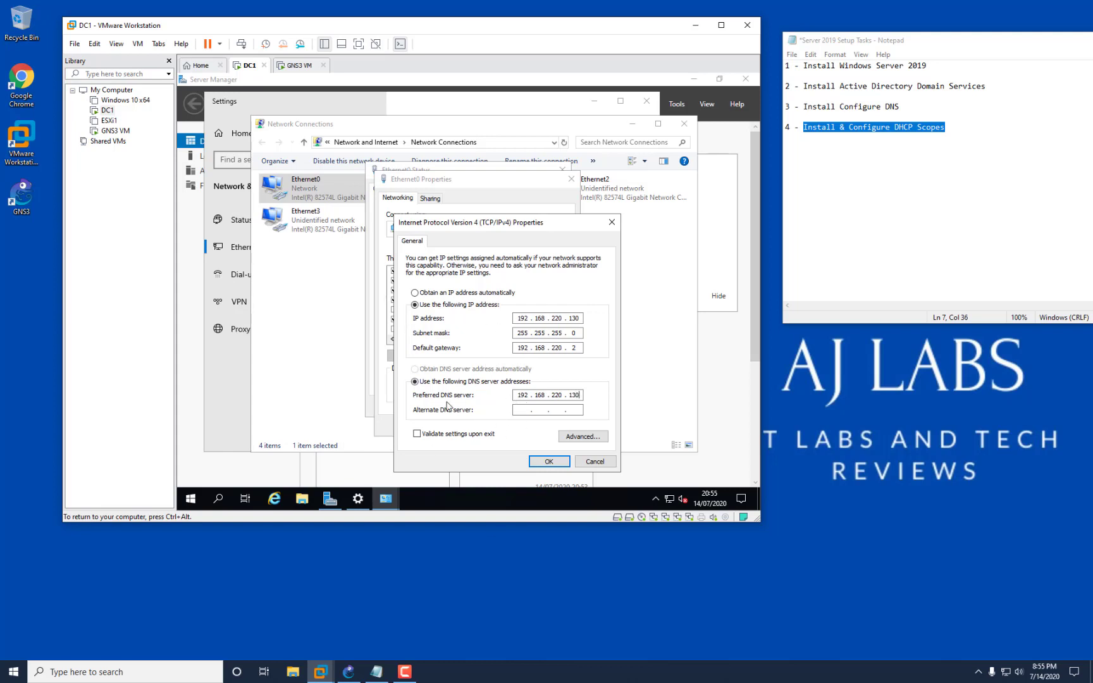
pyautogui.click(549, 462)
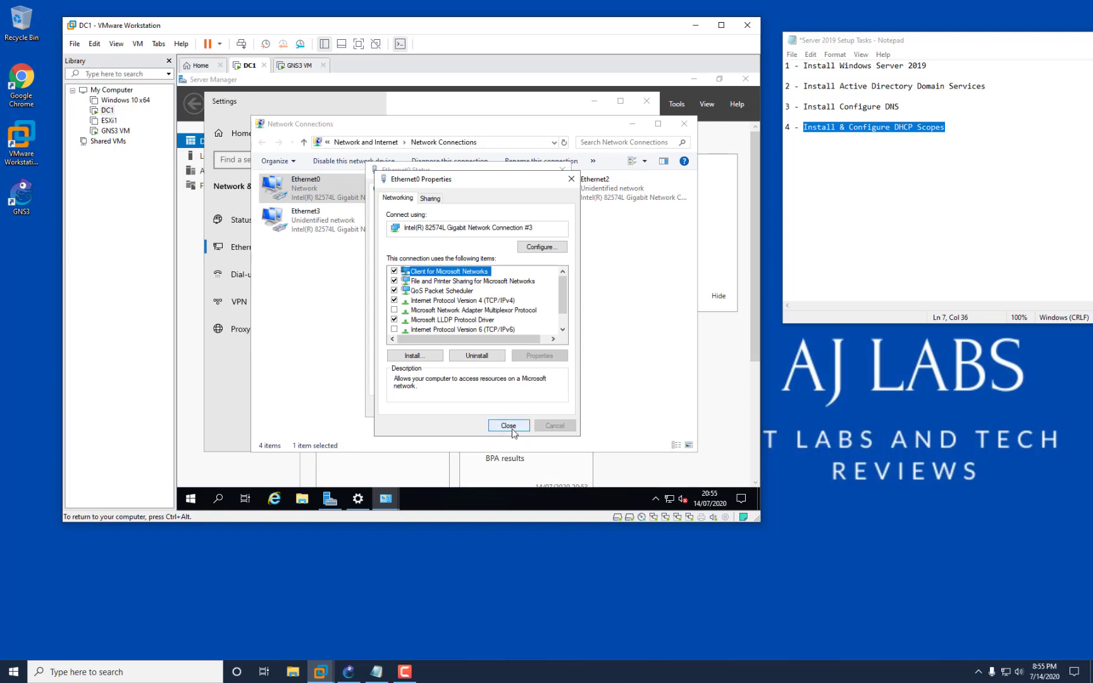
pyautogui.click(509, 425)
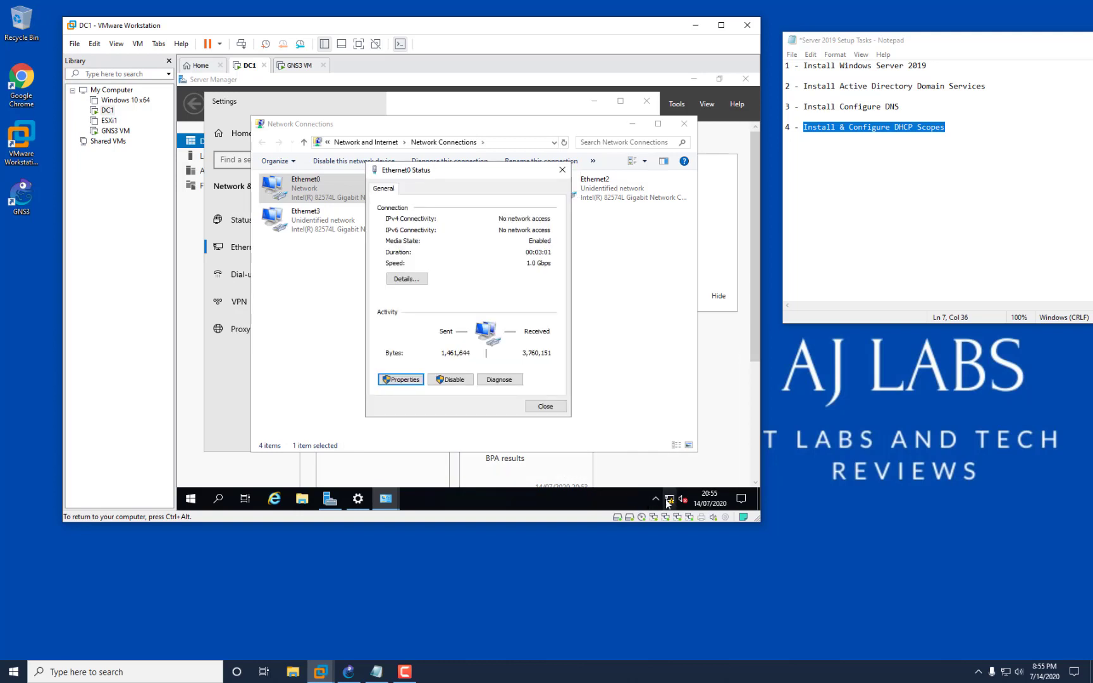
pyautogui.moveTo(670, 503)
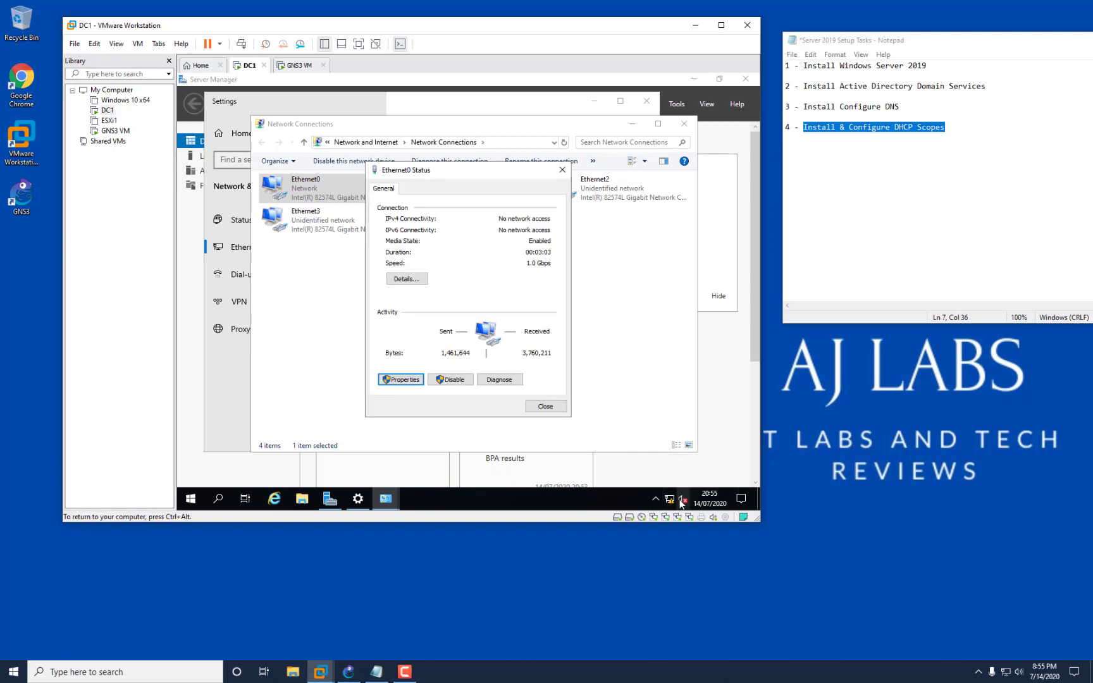
# Check Ethernet0's connection details to confirm the static address 192.168.220.130.
pyautogui.click(545, 406)
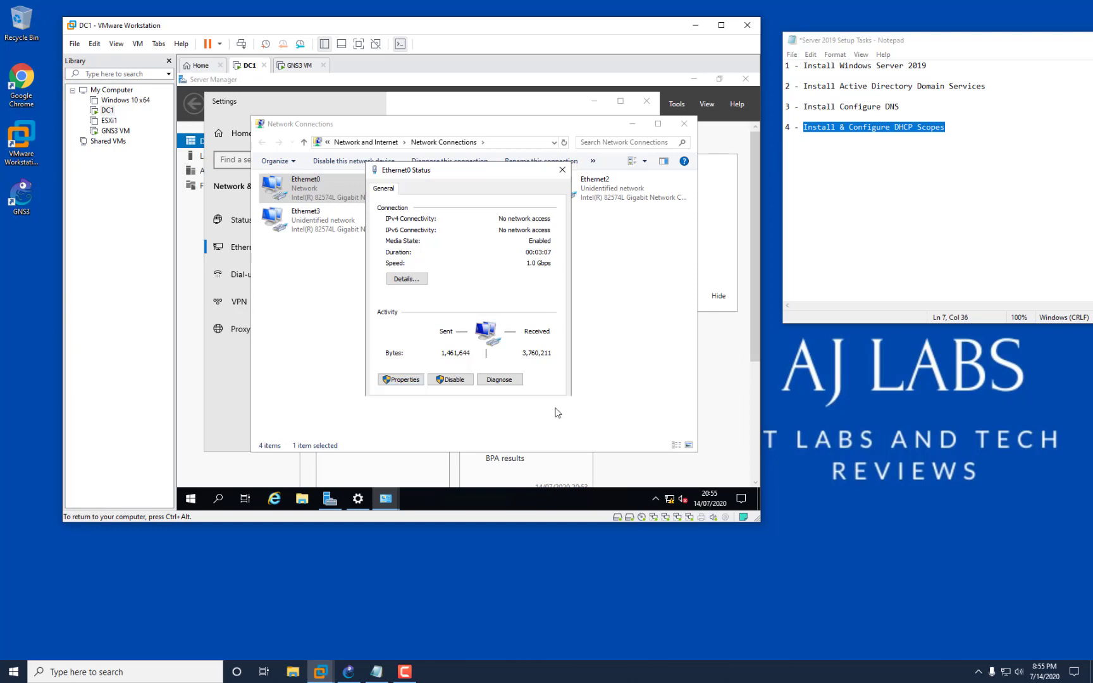
pyautogui.rightClick(315, 181)
pyautogui.click(344, 202)
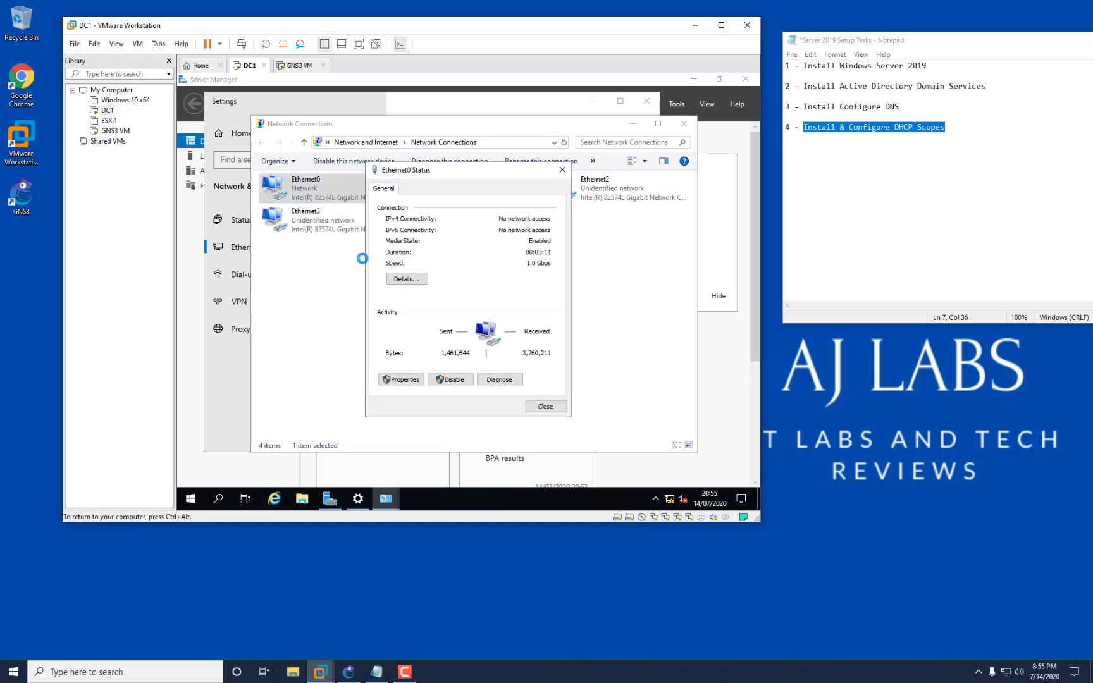
pyautogui.click(413, 278)
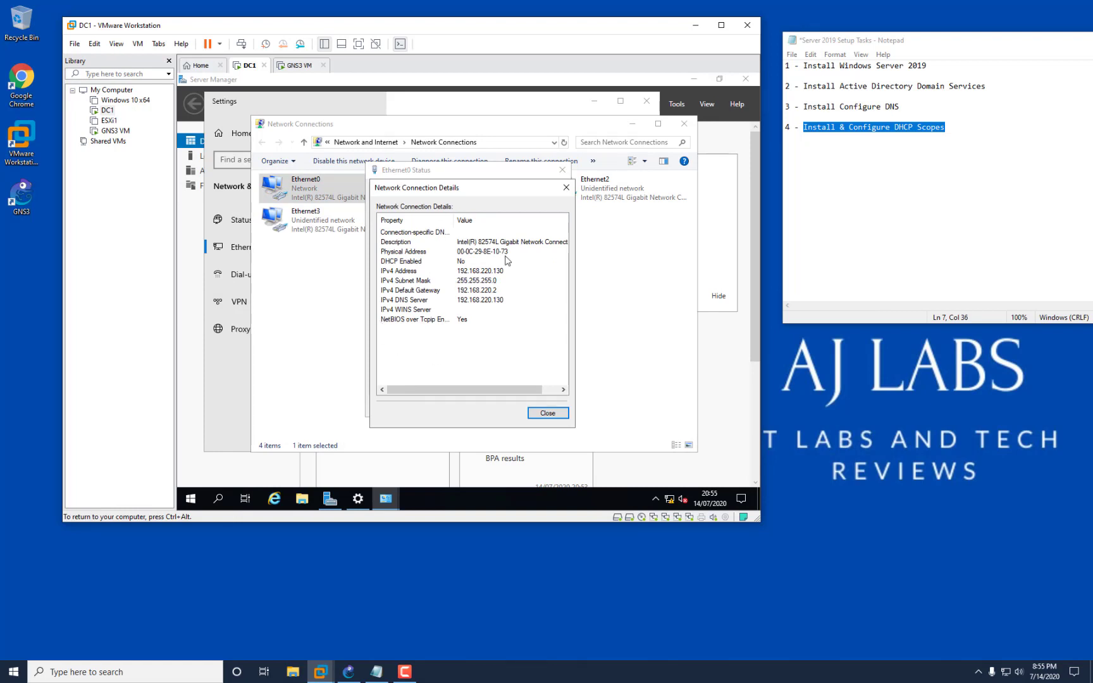
pyautogui.click(563, 187)
pyautogui.click(562, 169)
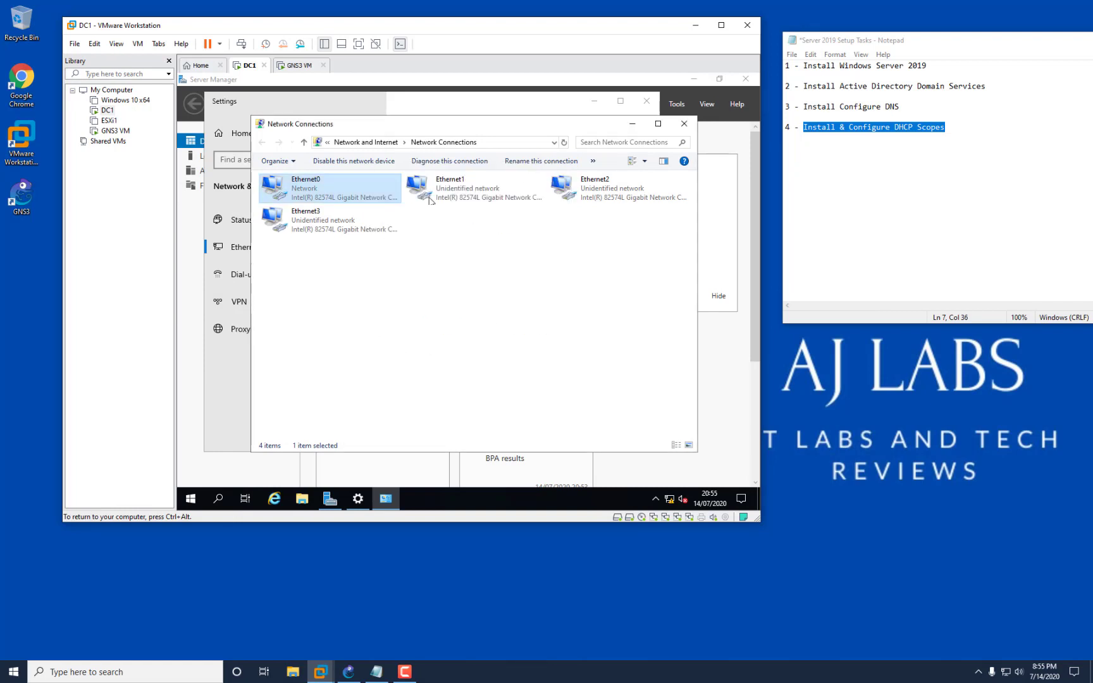
# Recheck Ethernet0's IPv4 properties unchanged, then close Network Connections and the Settings window.
pyautogui.rightClick(303, 196)
pyautogui.click(344, 305)
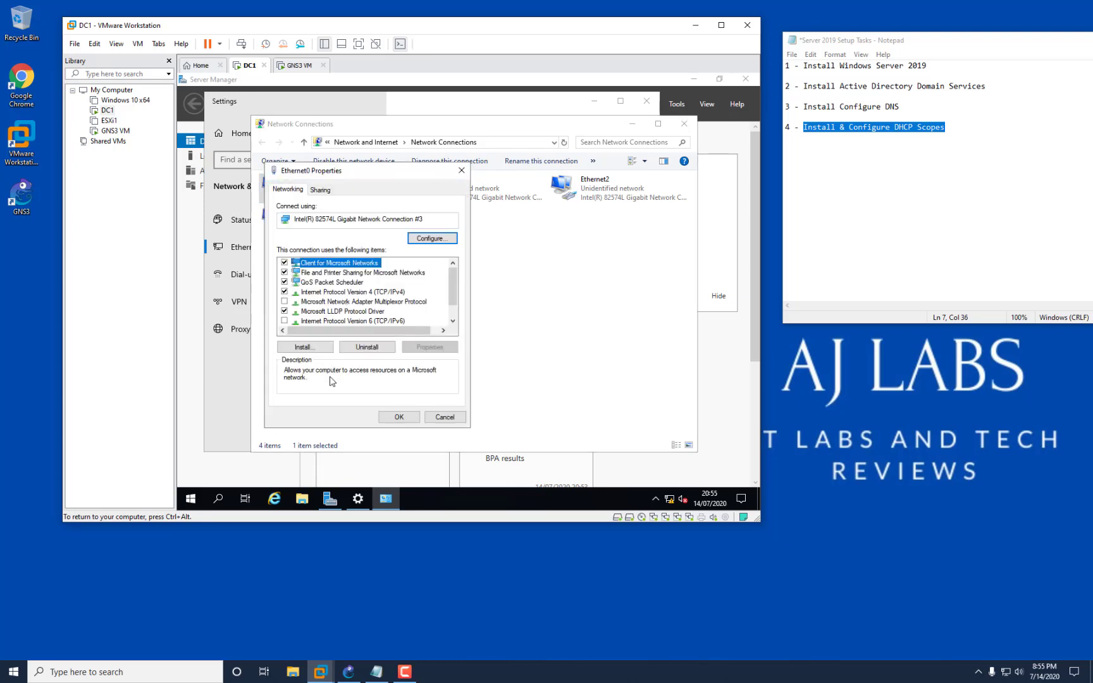
pyautogui.click(363, 292)
pyautogui.click(430, 346)
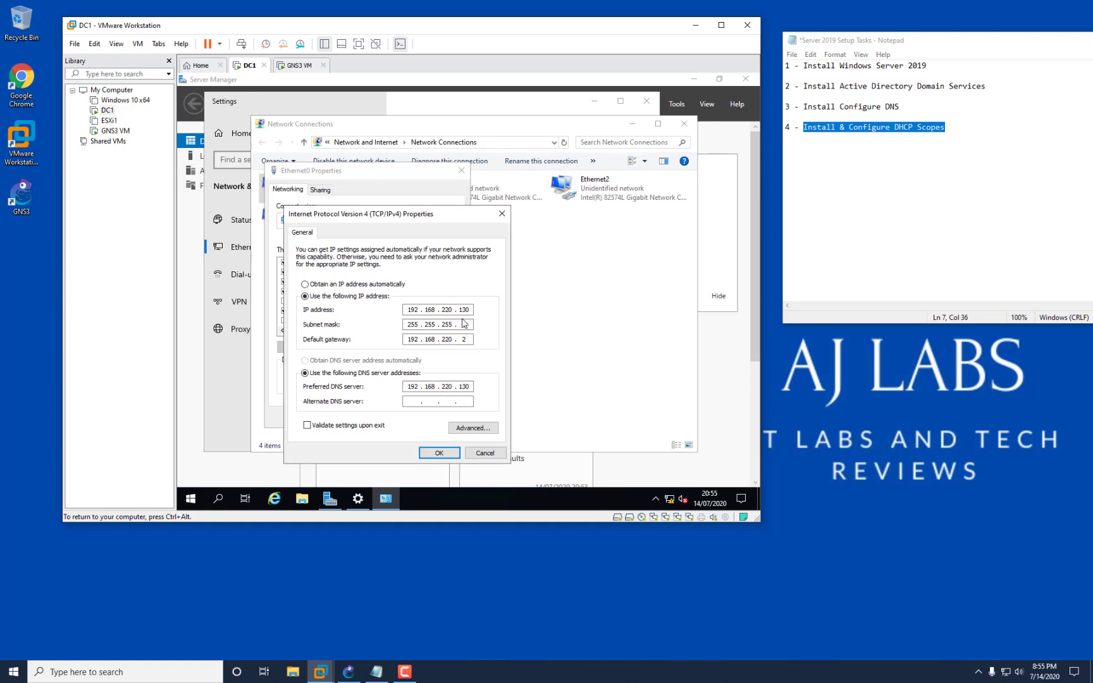
pyautogui.moveTo(470, 309); pyautogui.dragTo(455, 310)
pyautogui.click(439, 453)
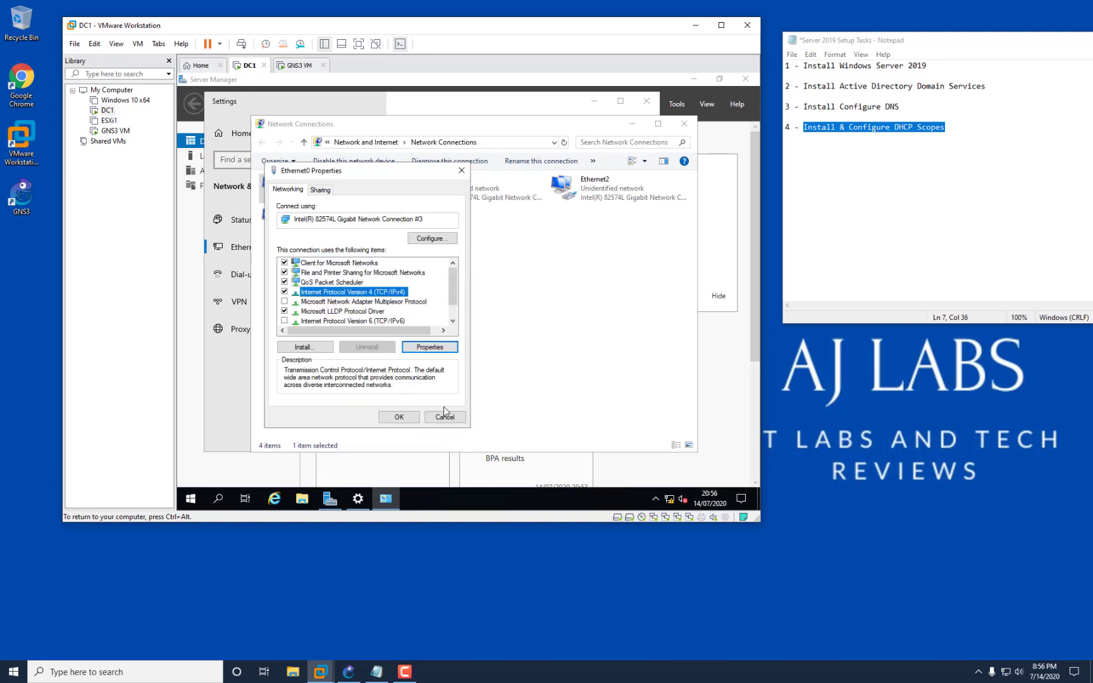
pyautogui.click(445, 415)
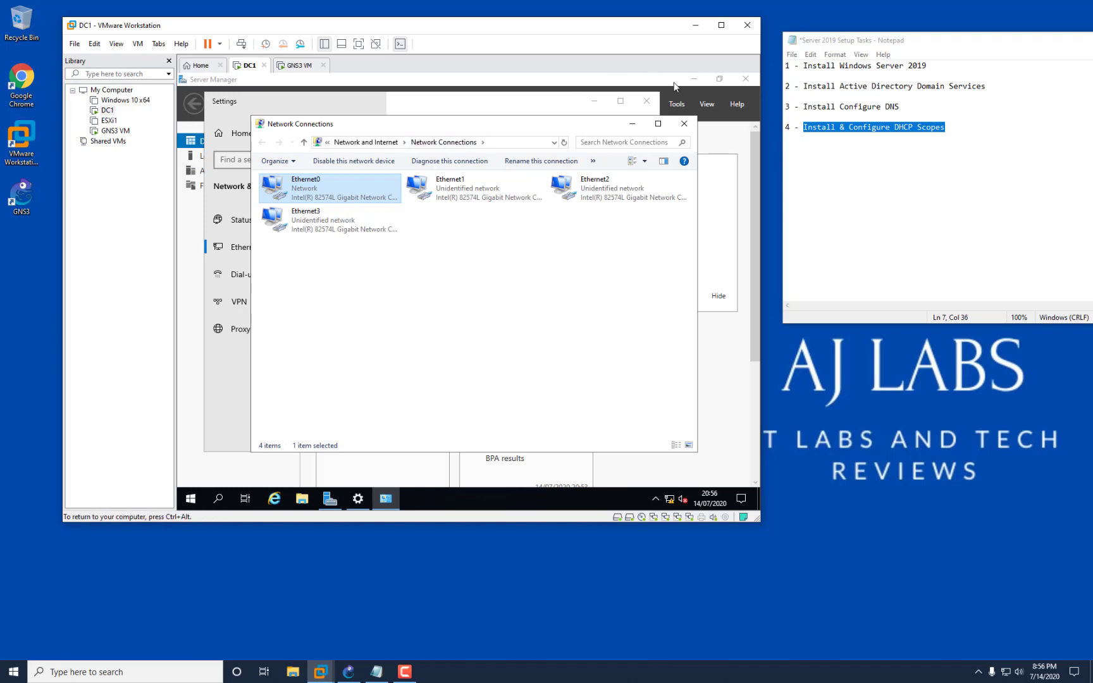
pyautogui.click(685, 124)
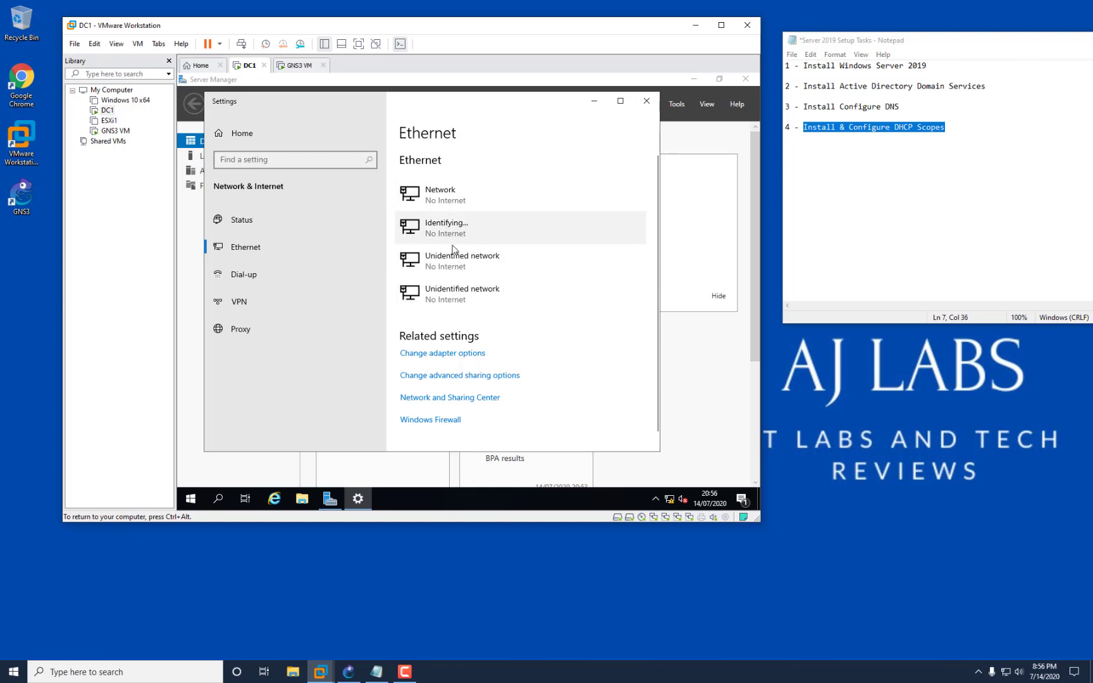
pyautogui.click(651, 102)
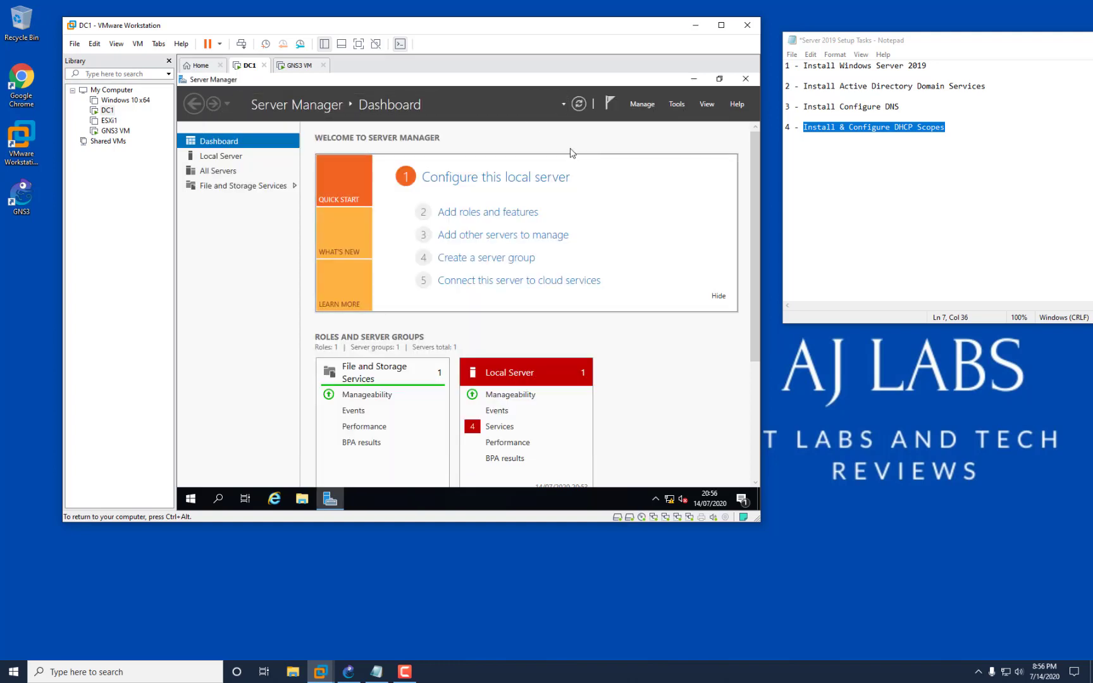
# In Add Roles and Features, select Active Directory Domain Services with its management features.
pyautogui.click(643, 105)
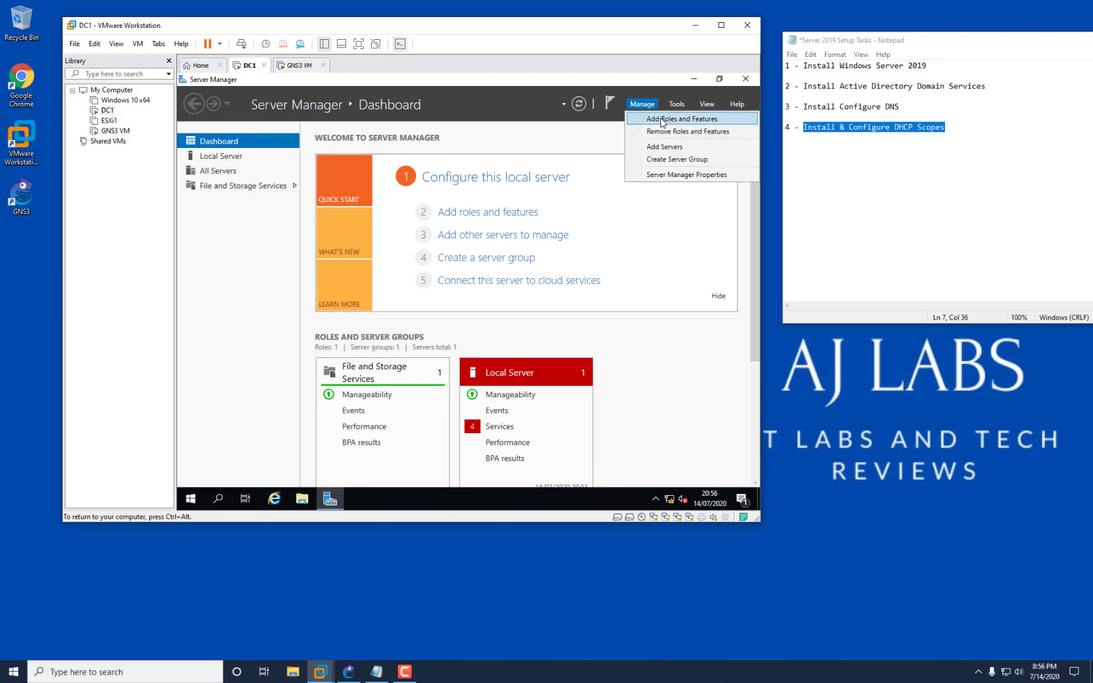
pyautogui.click(663, 120)
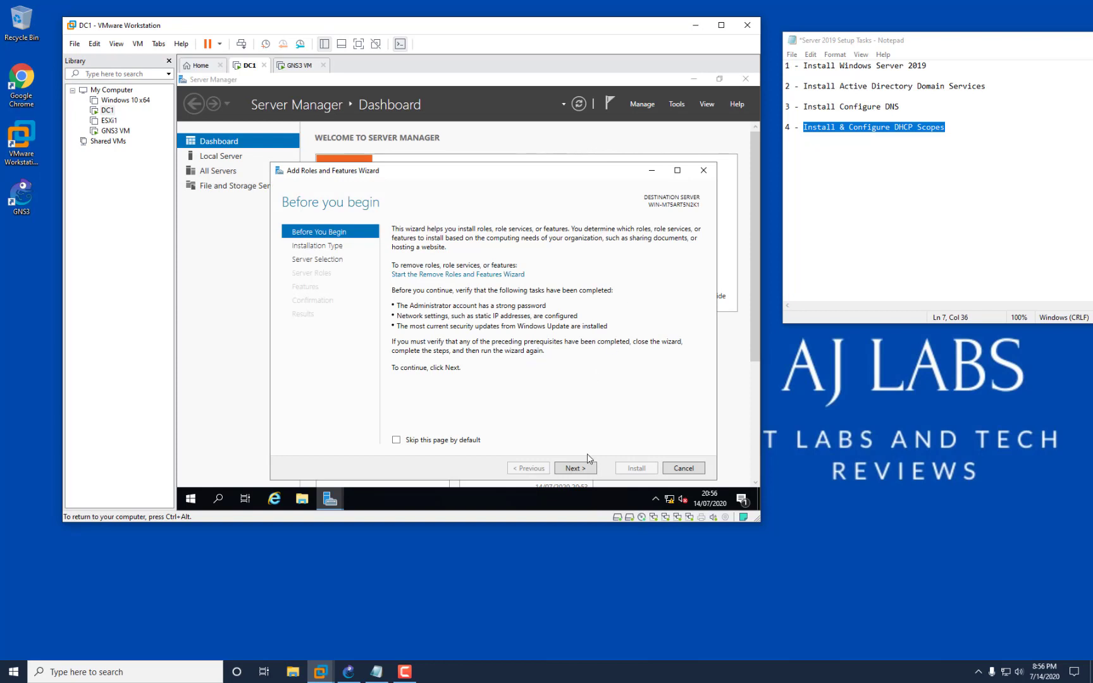
pyautogui.click(582, 471)
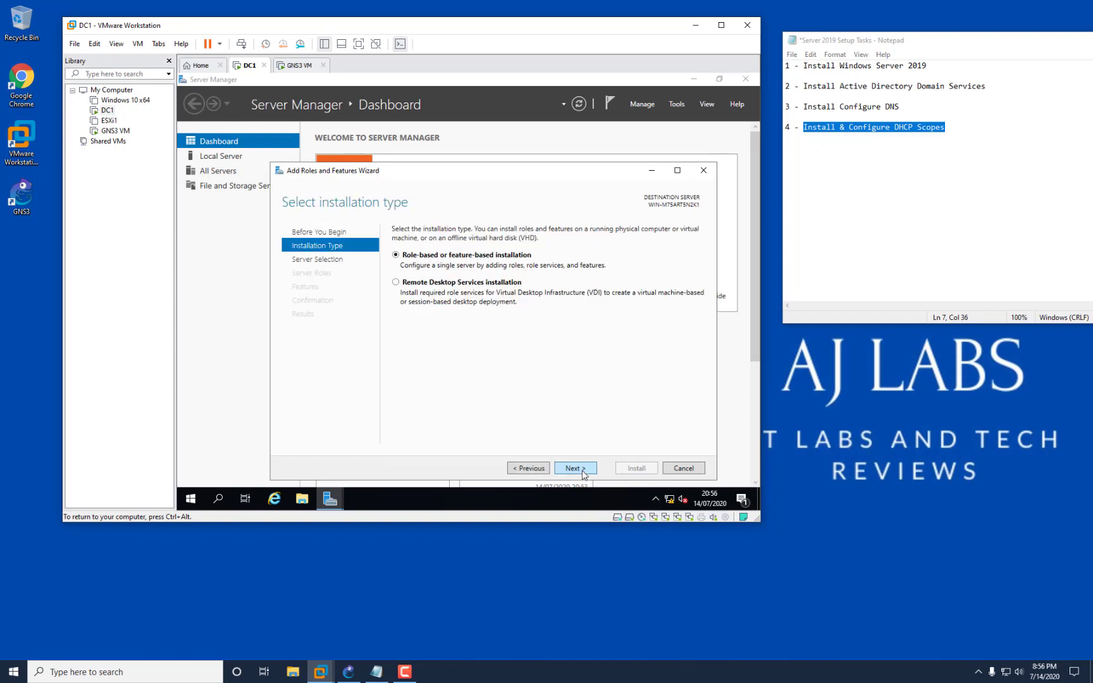
pyautogui.click(583, 471)
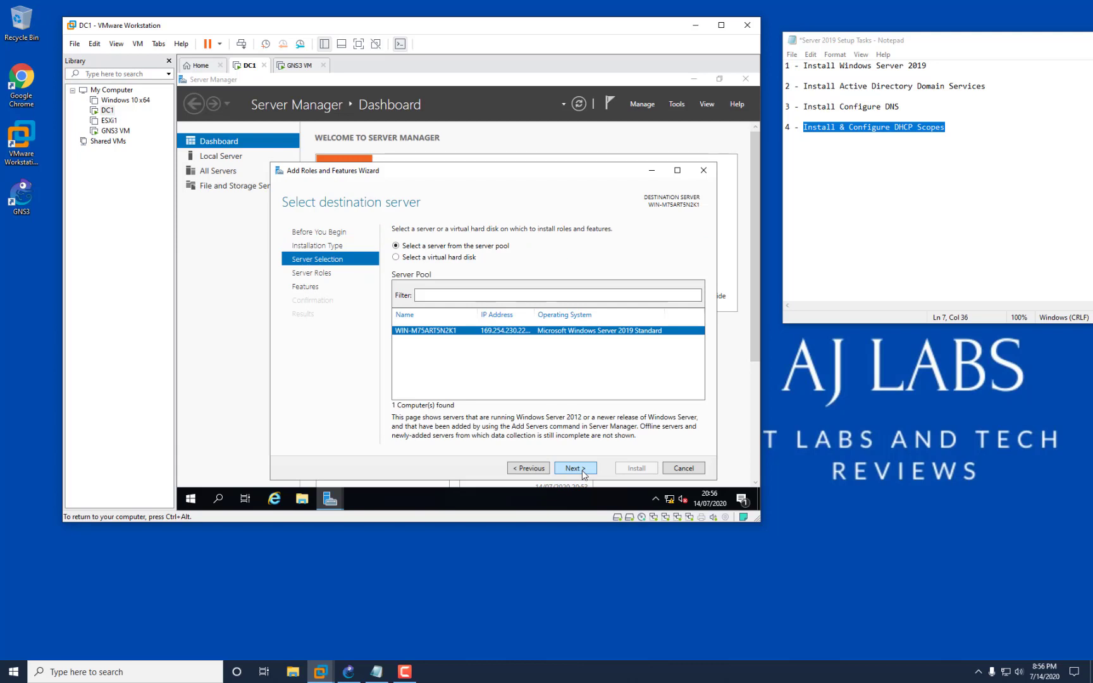
pyautogui.click(582, 472)
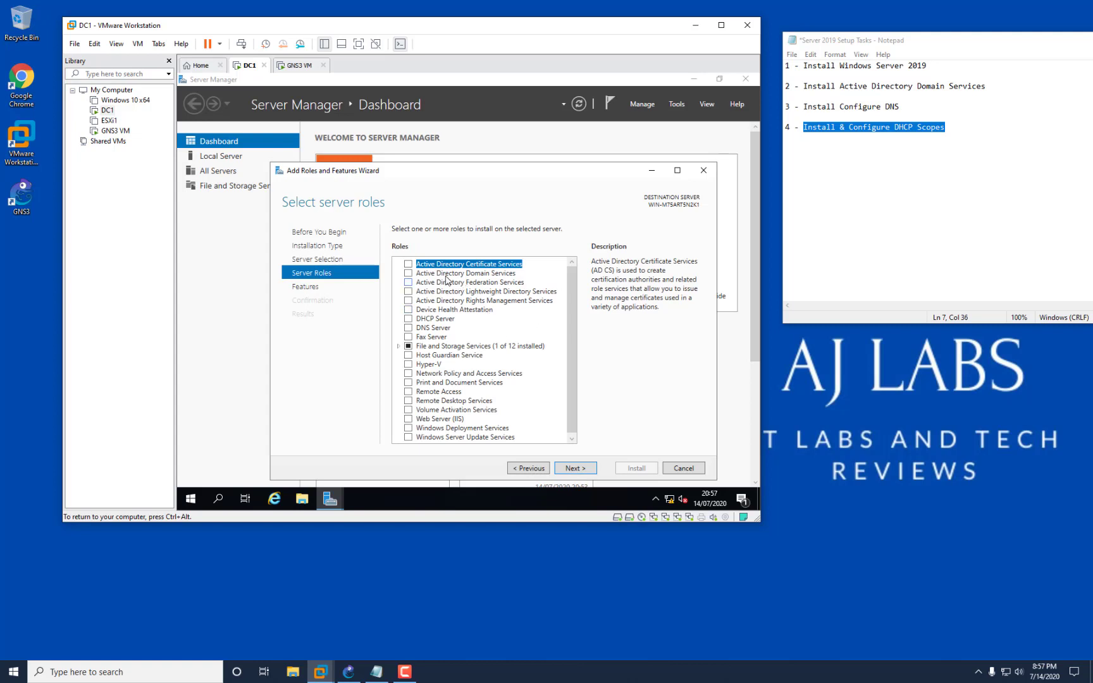
pyautogui.click(408, 273)
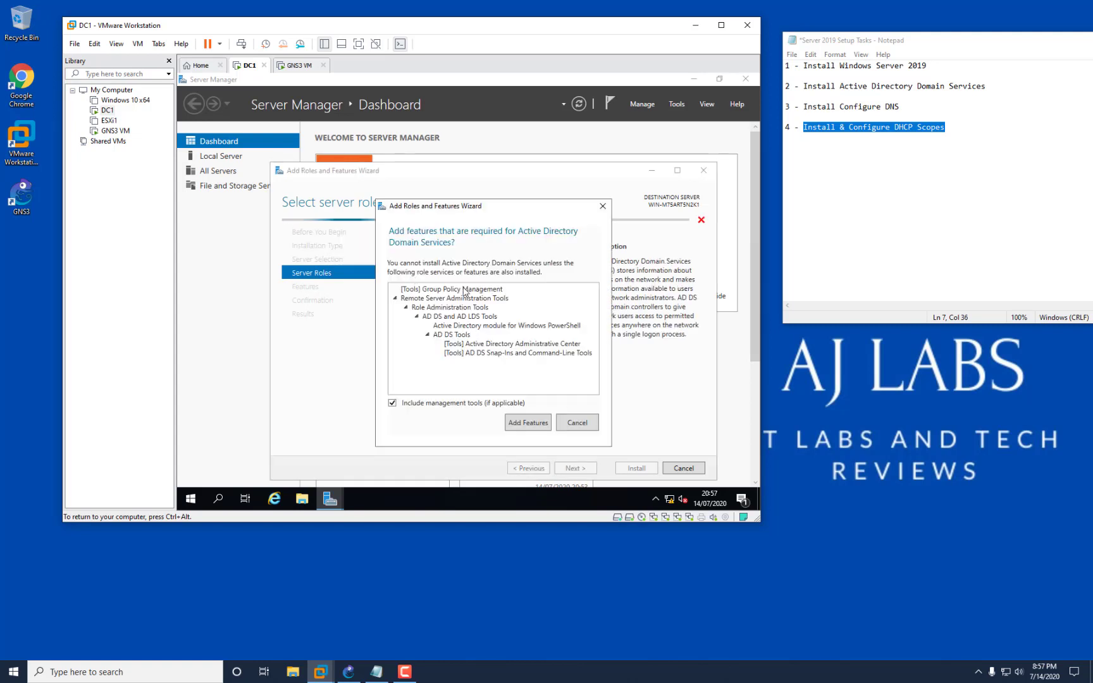
pyautogui.click(527, 423)
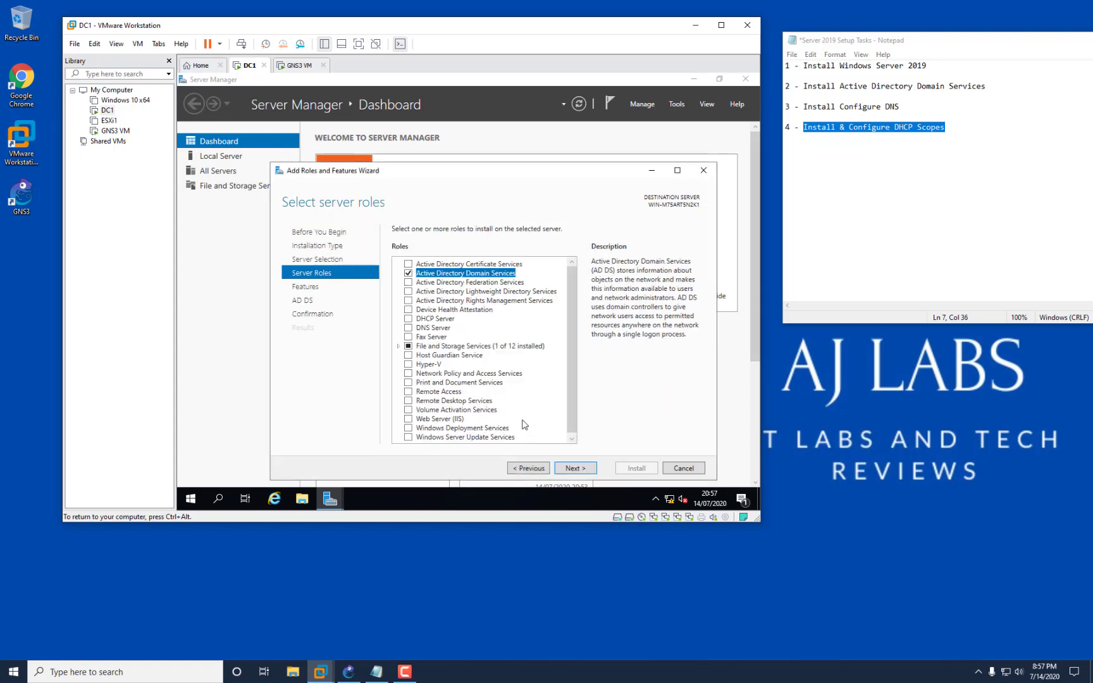
# Install the AD DS role, check the notifications, and open File Explorer.
pyautogui.click(583, 471)
pyautogui.click(583, 470)
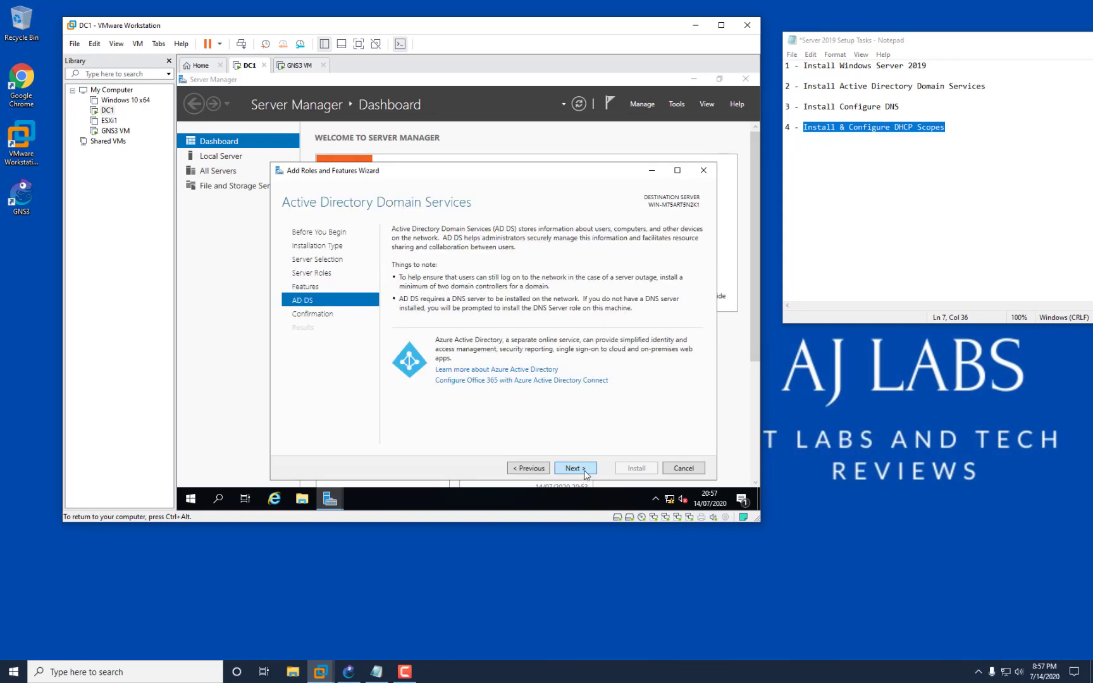
pyautogui.click(584, 471)
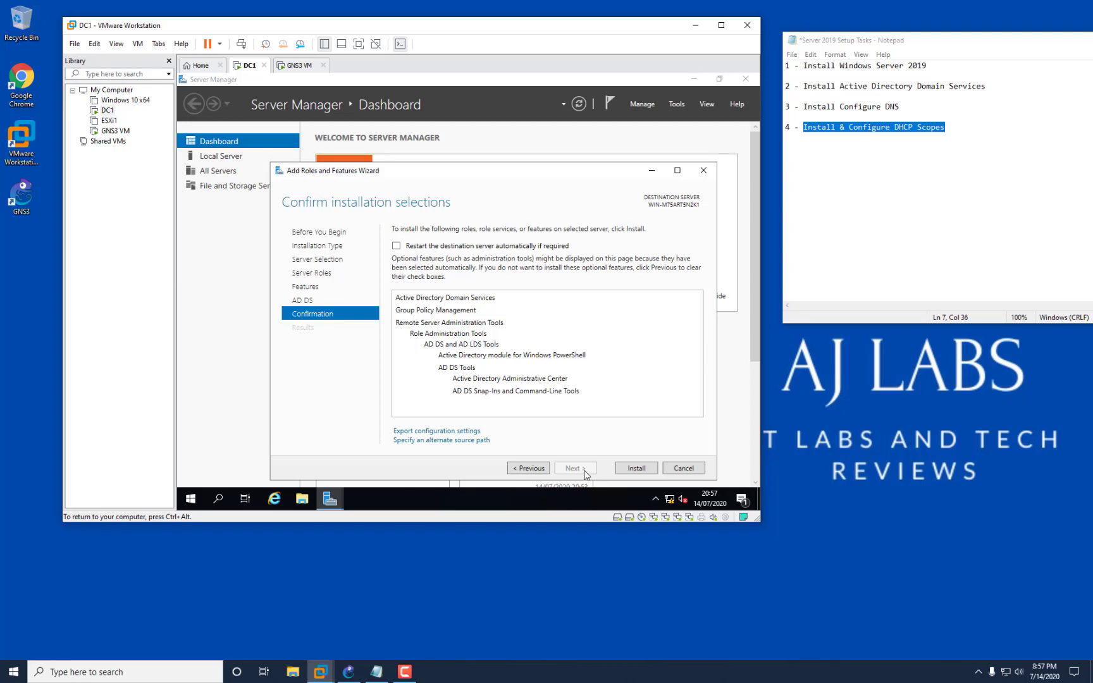
pyautogui.click(636, 468)
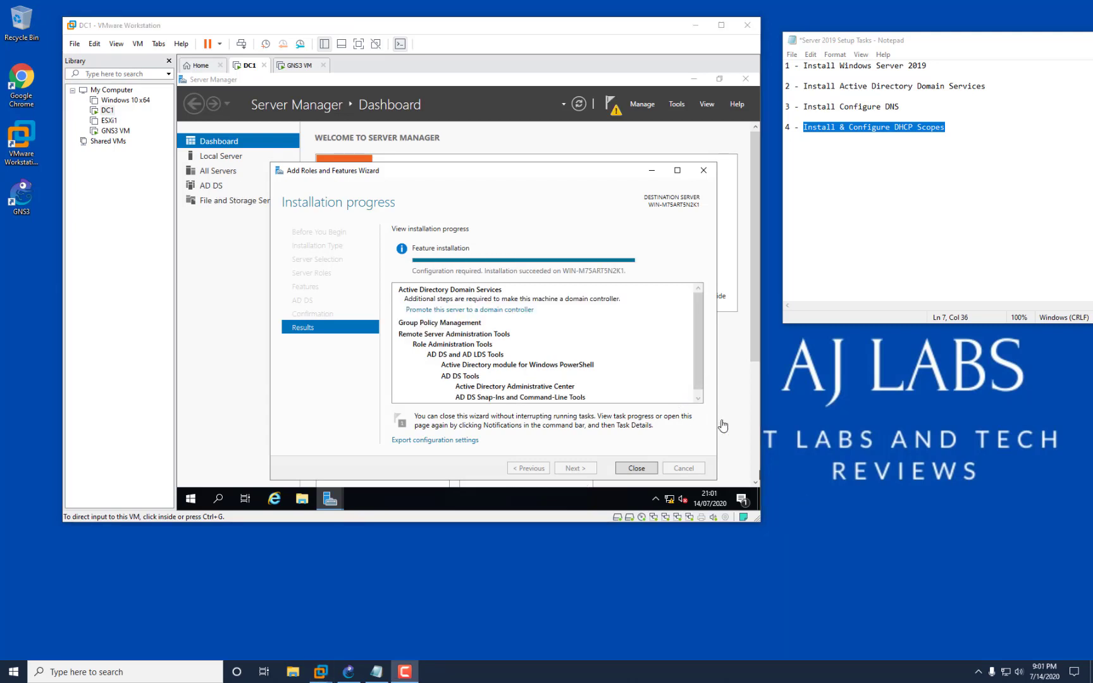
pyautogui.click(638, 469)
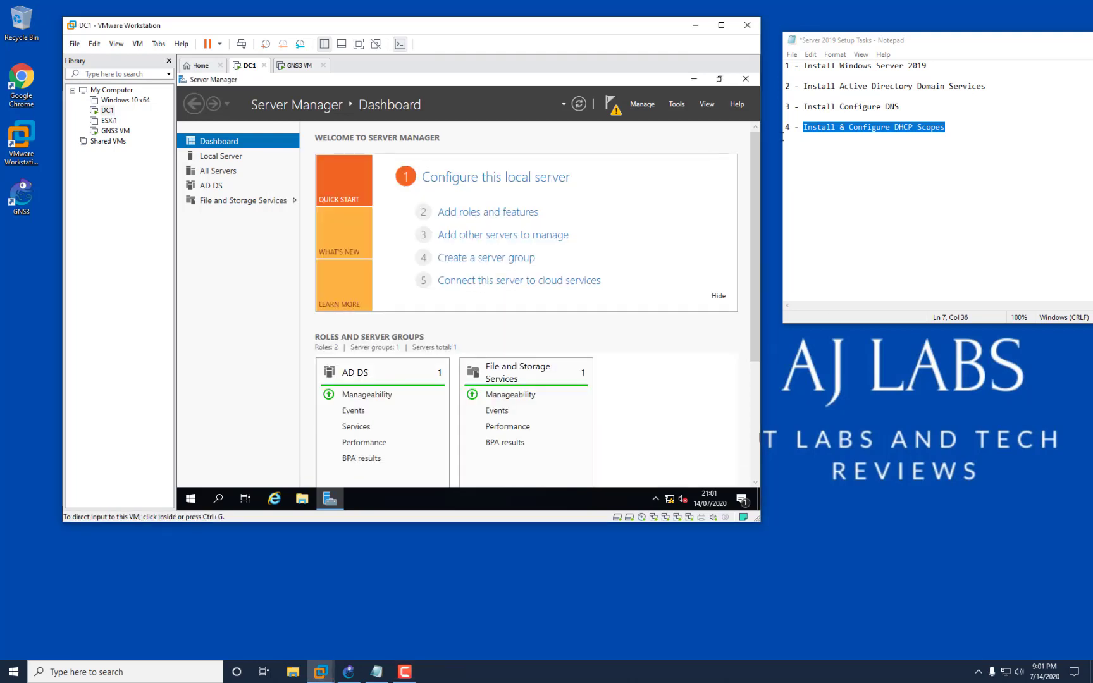
pyautogui.click(613, 109)
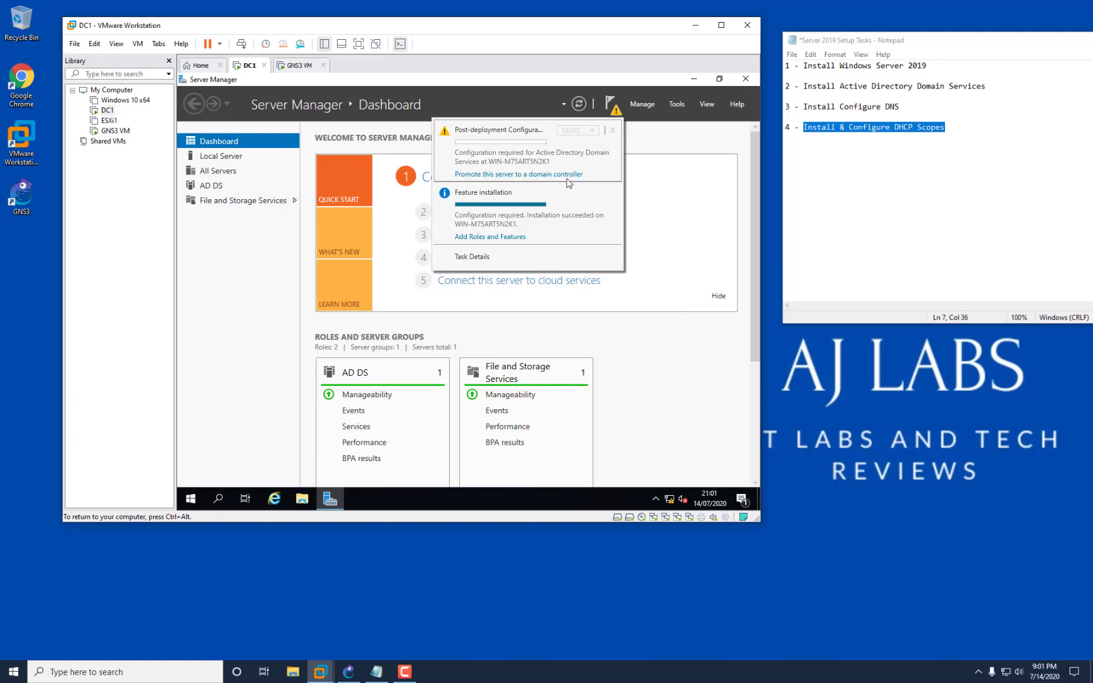
pyautogui.click(302, 498)
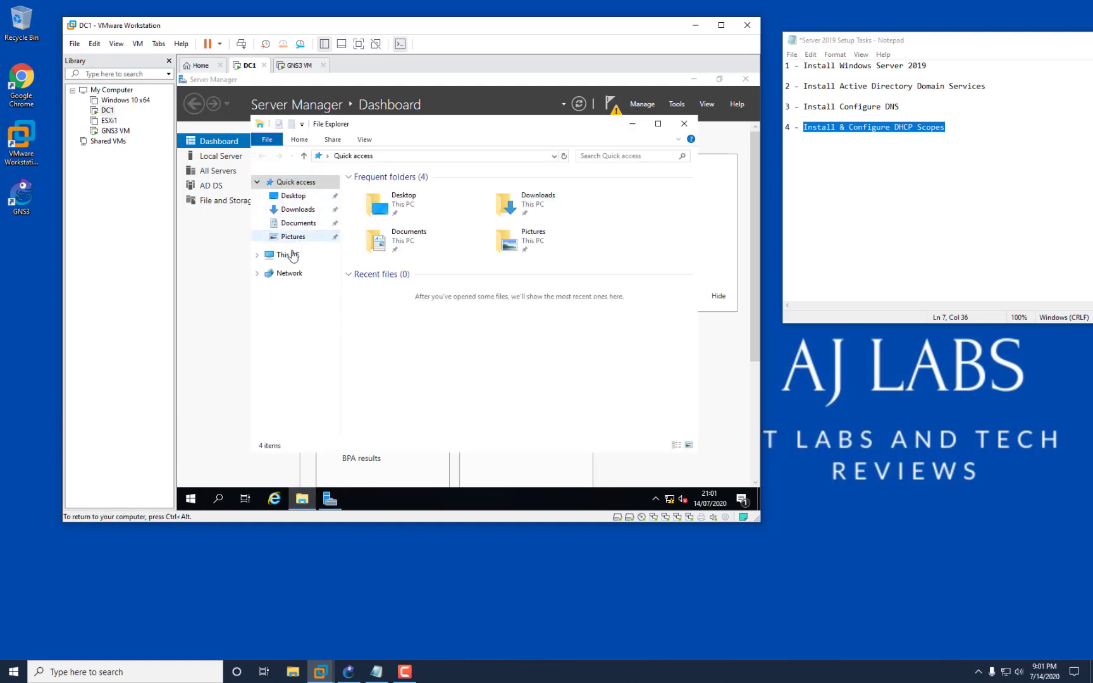
# Open the computer name change dialog from This PC's system properties, keeping workgroup membership.
pyautogui.rightClick(291, 256)
pyautogui.click(361, 411)
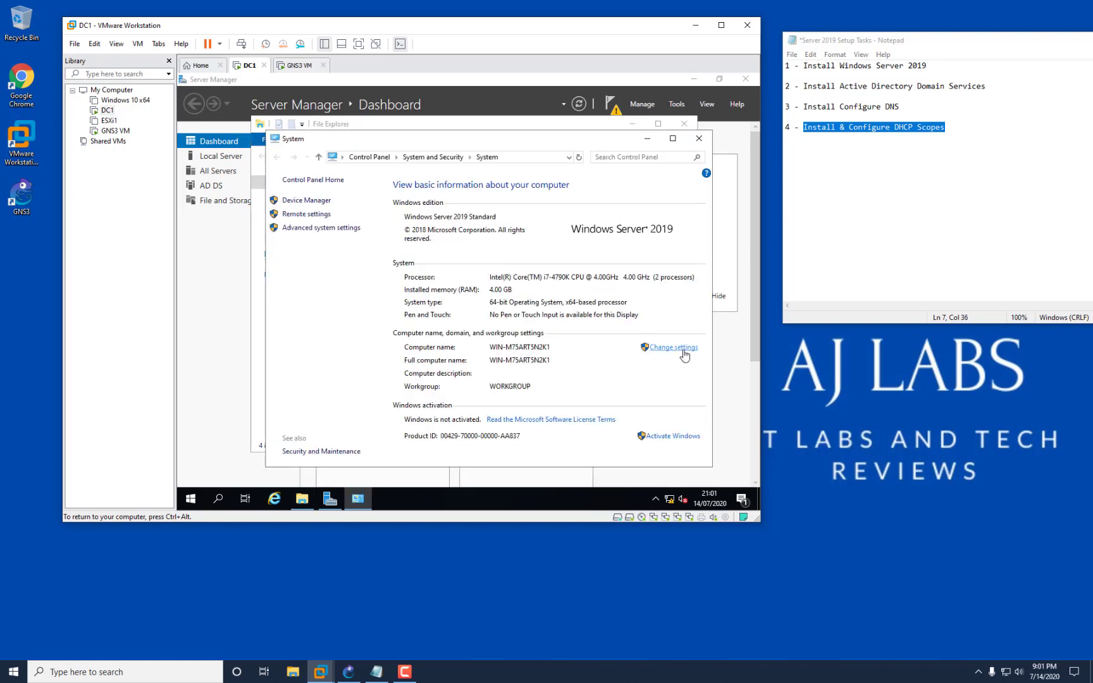
pyautogui.click(655, 347)
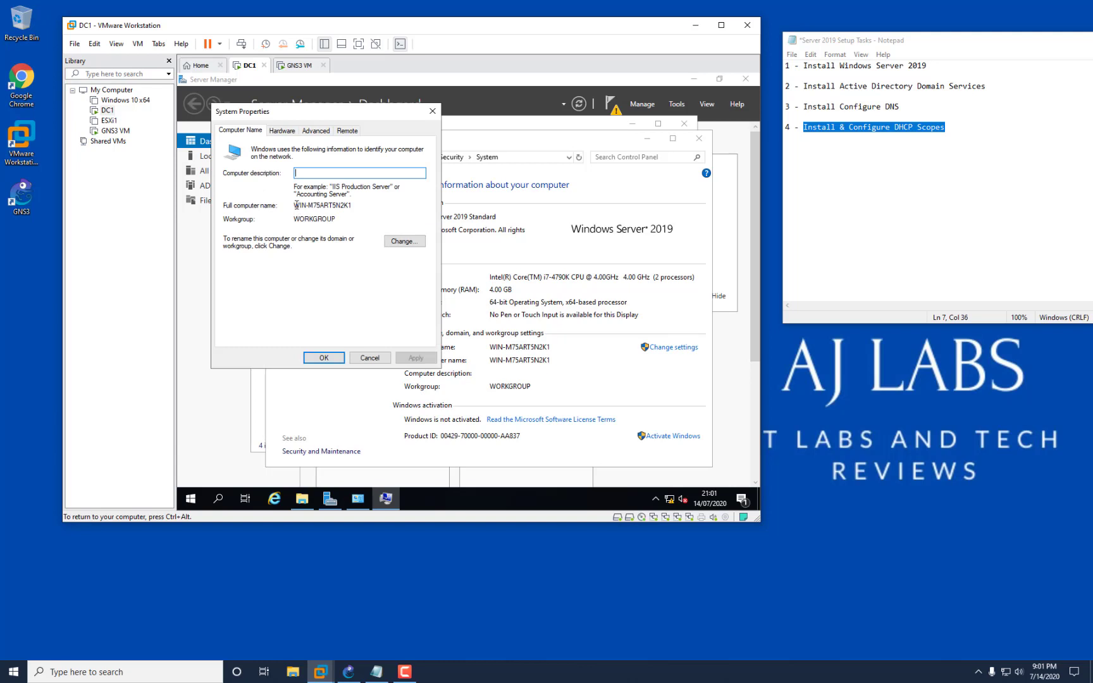
pyautogui.moveTo(295, 204); pyautogui.dragTo(366, 205)
pyautogui.click(406, 244)
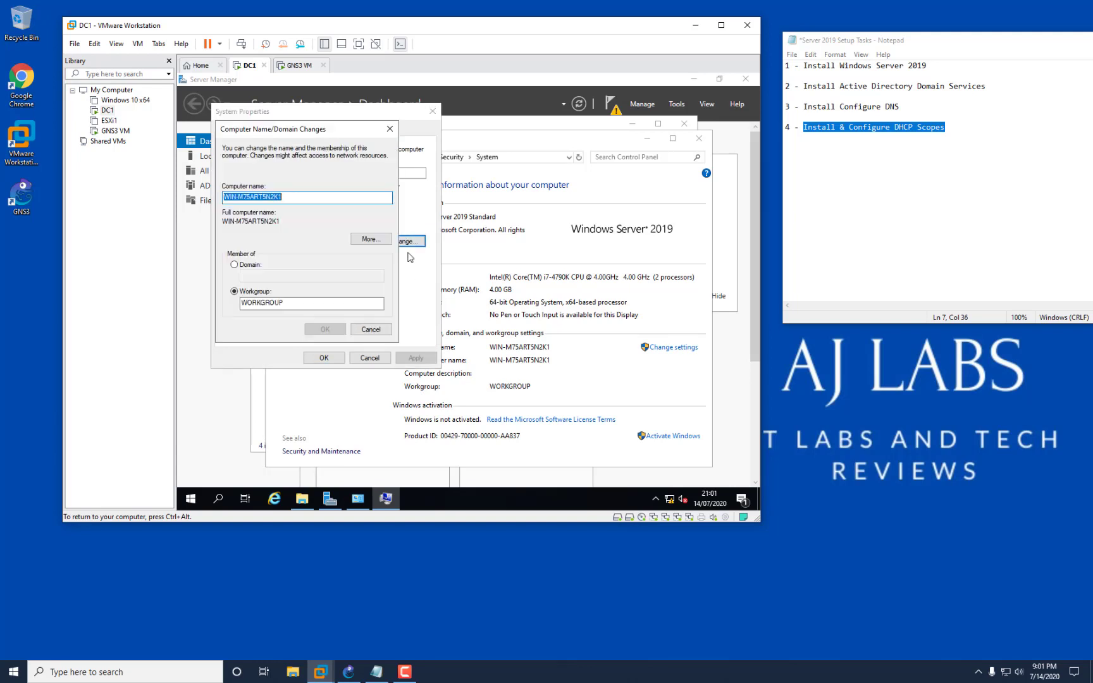
pyautogui.click(241, 267)
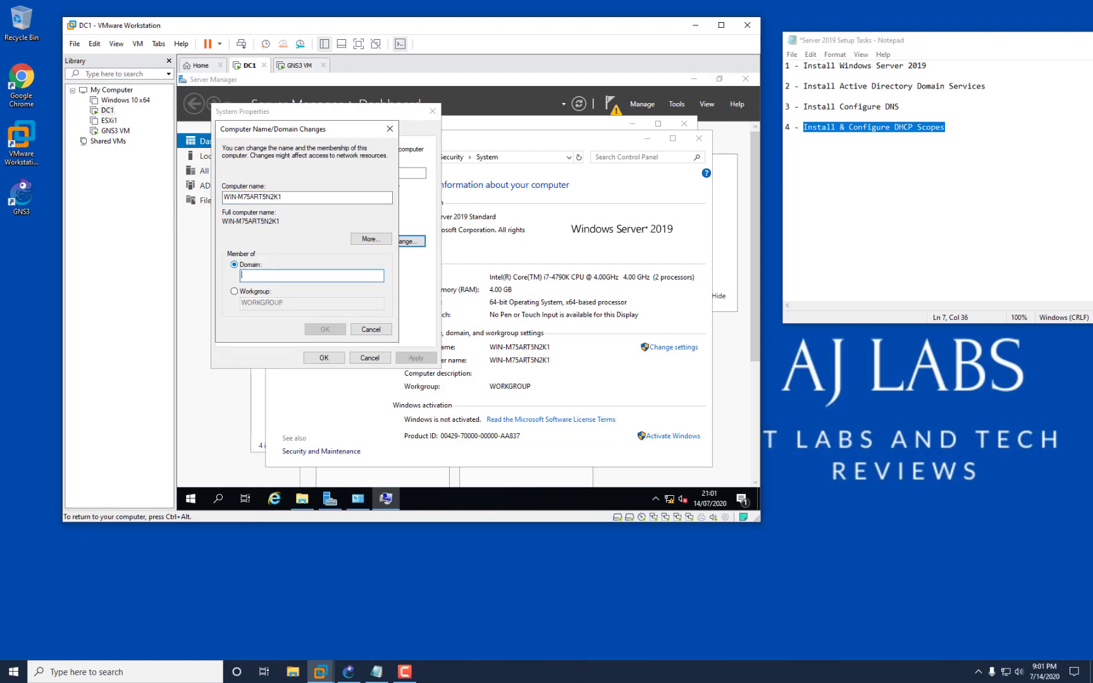
pyautogui.write('DC')
pyautogui.press('BackSpace')
pyautogui.press('BackSpace')
pyautogui.press('BackSpace')
pyautogui.click(245, 295)
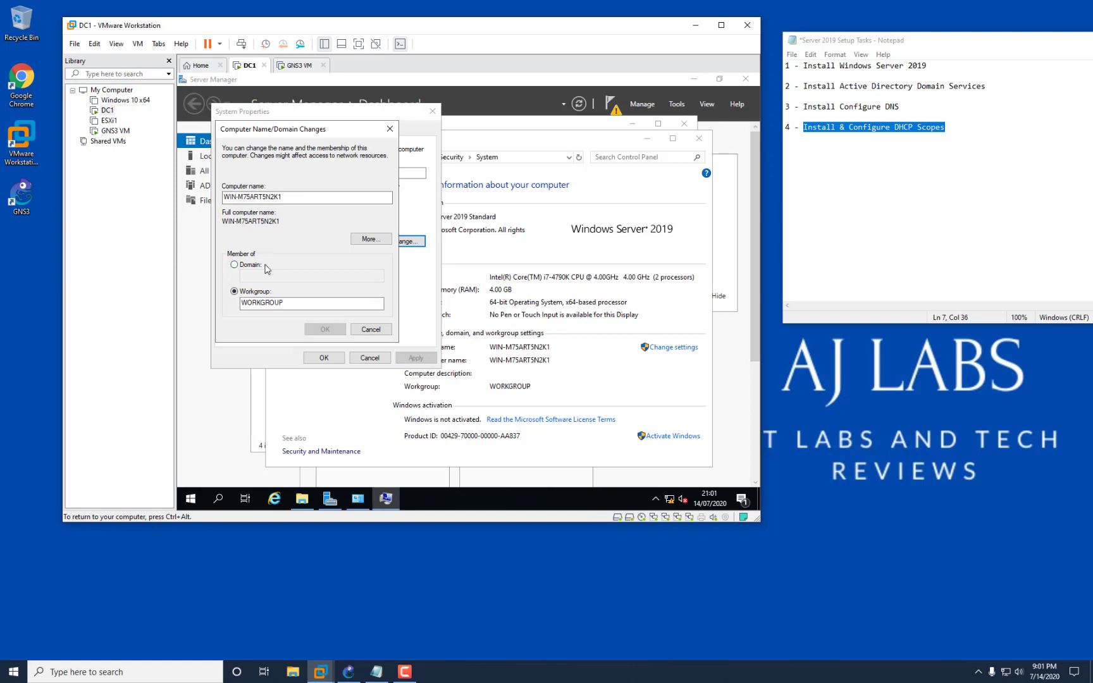
# Rename the computer to DC1 and restart the virtual machine.
pyautogui.moveTo(305, 198); pyautogui.dragTo(180, 198)
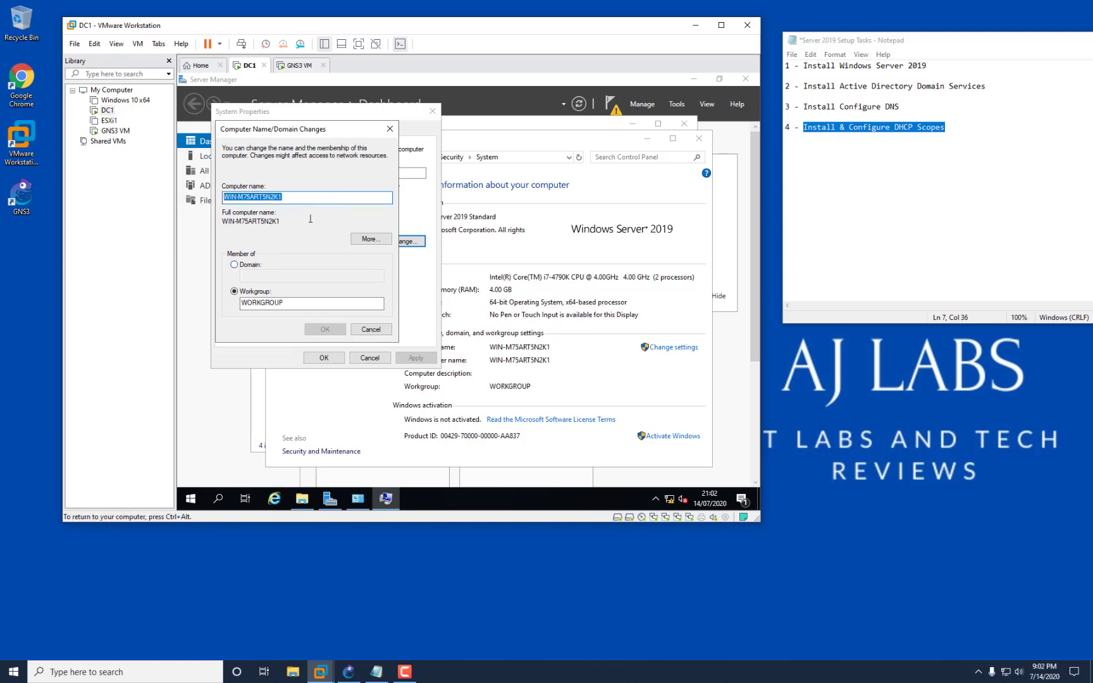
pyautogui.moveTo(297, 198); pyautogui.dragTo(182, 198)
pyautogui.write('DC')
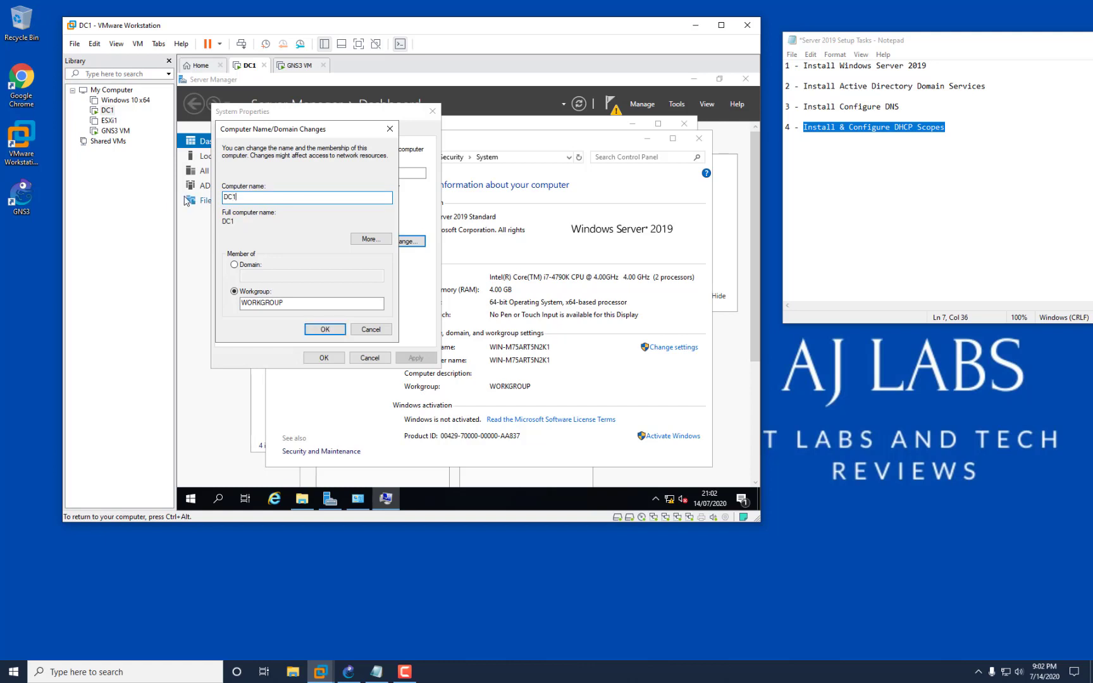
pyautogui.write('1')
pyautogui.click(325, 330)
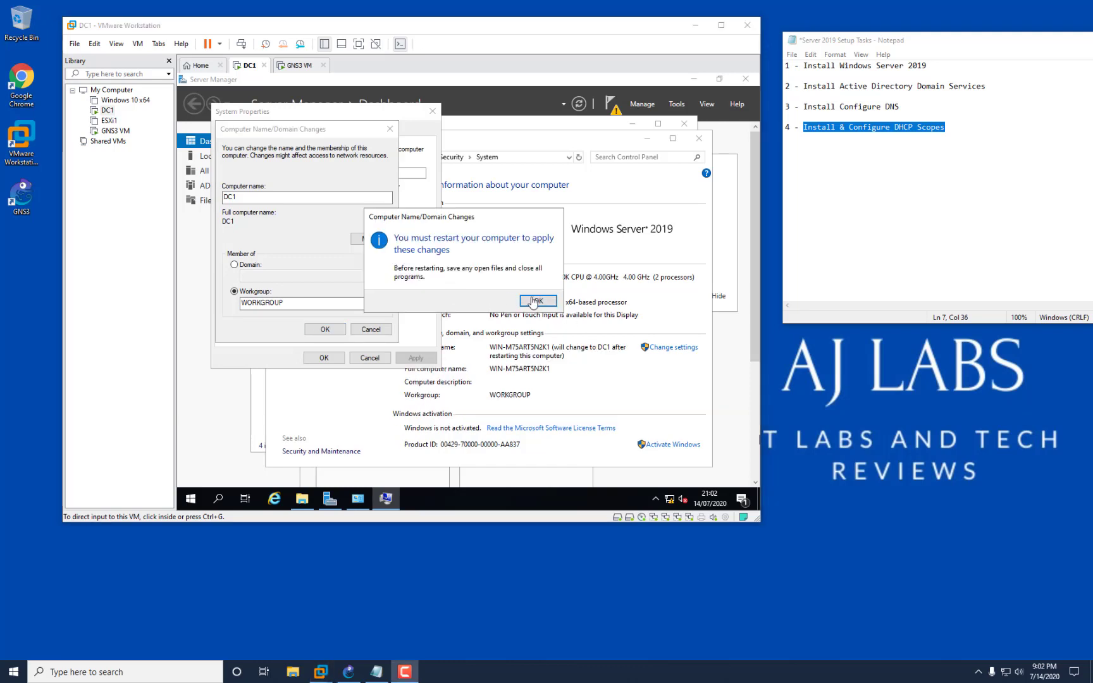
pyautogui.click(536, 301)
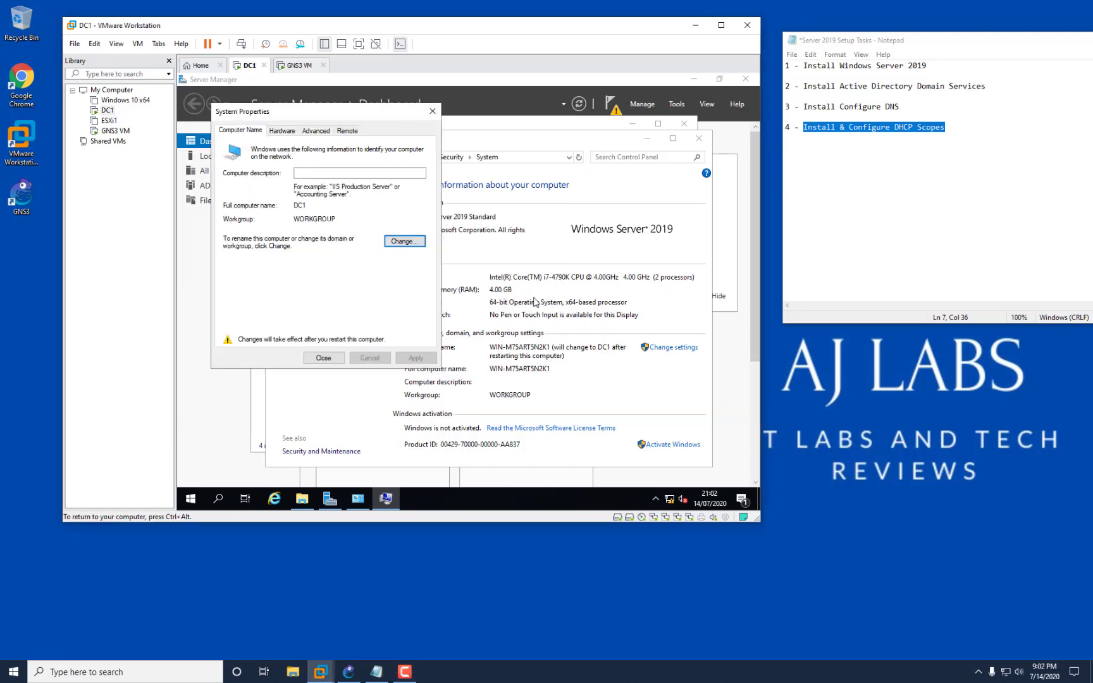
pyautogui.click(306, 359)
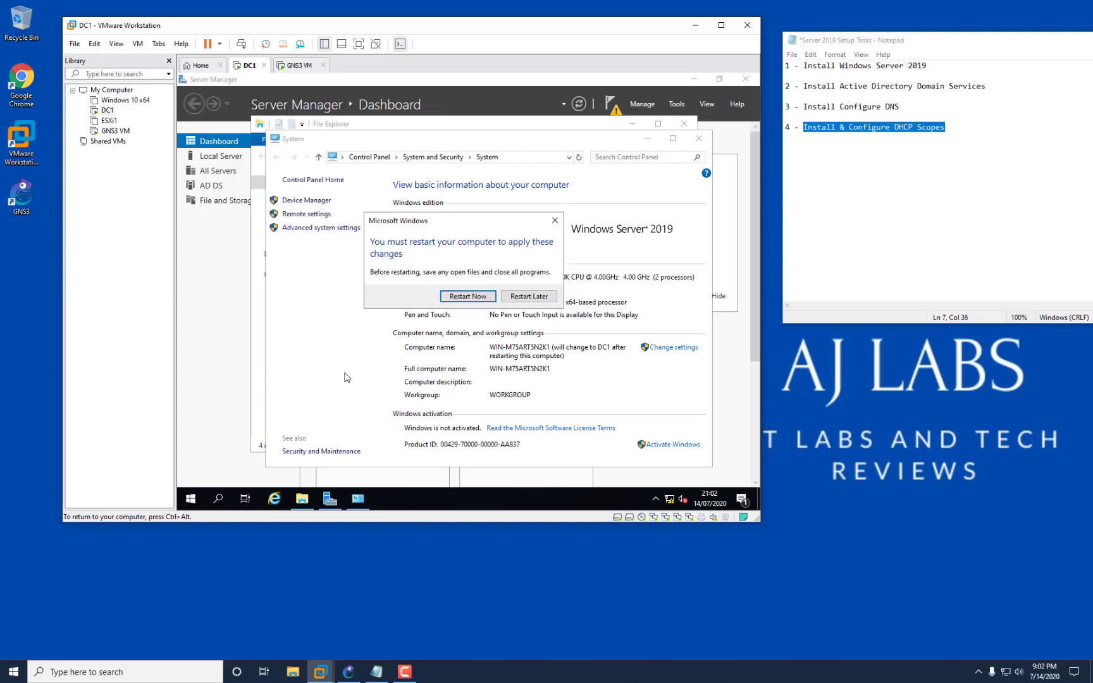
pyautogui.click(481, 300)
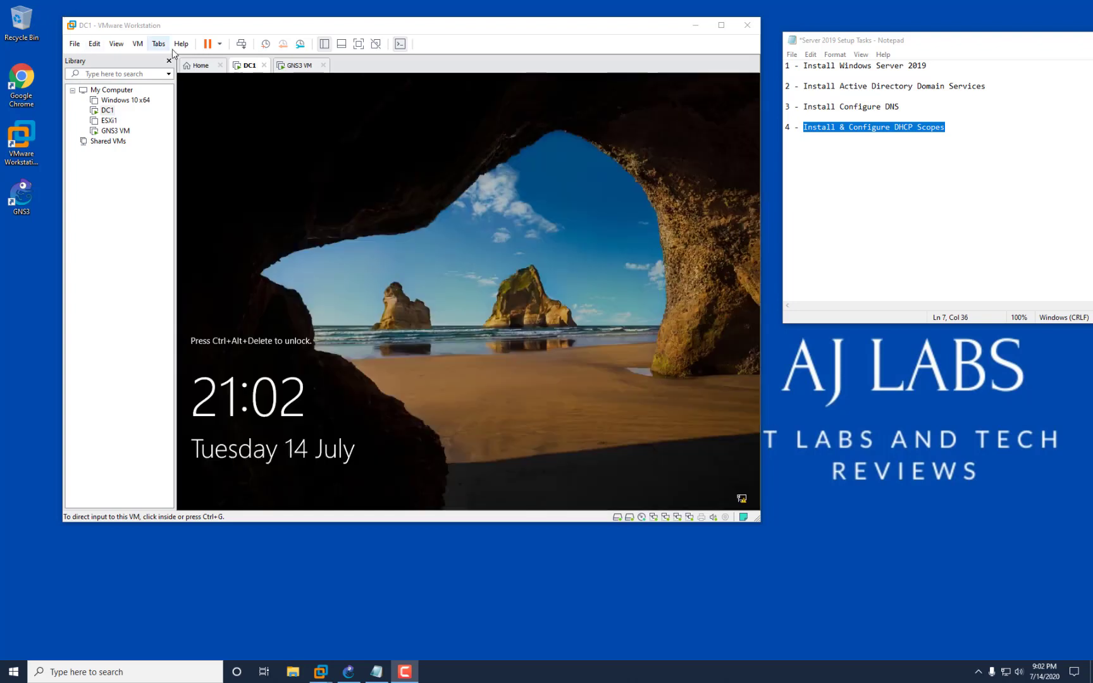
# Sign in as Administrator and tick 'Don't show this message again' on the Windows Admin Center pop-up.
pyautogui.click(242, 47)
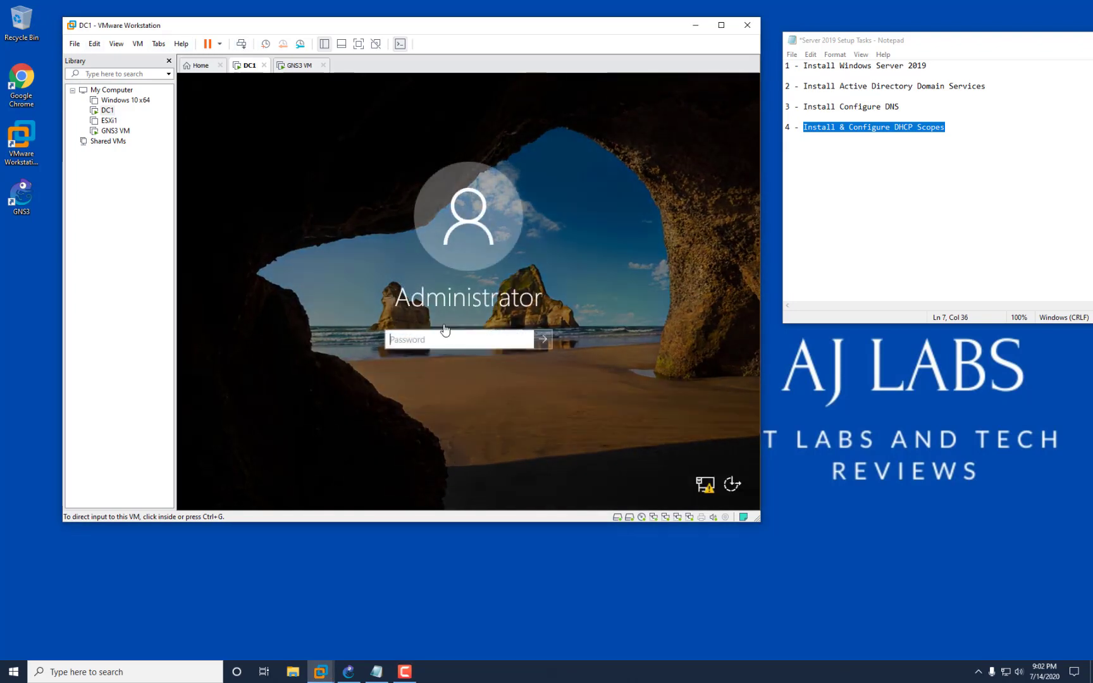
pyautogui.click(444, 336)
pyautogui.write('••••••')
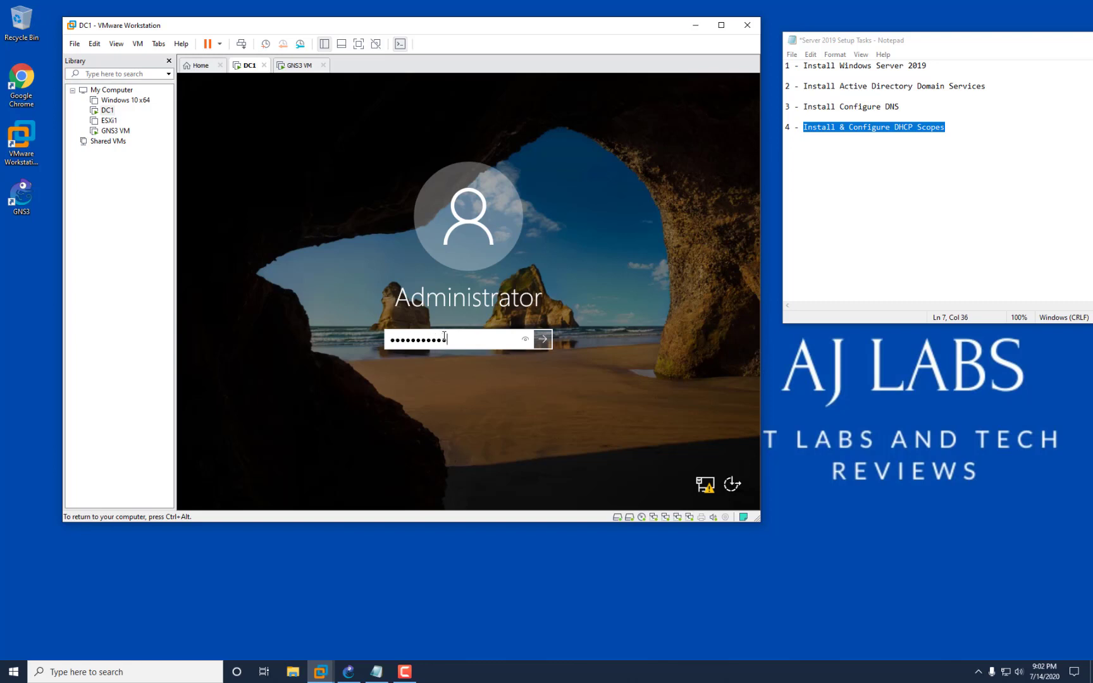
pyautogui.press('Return')
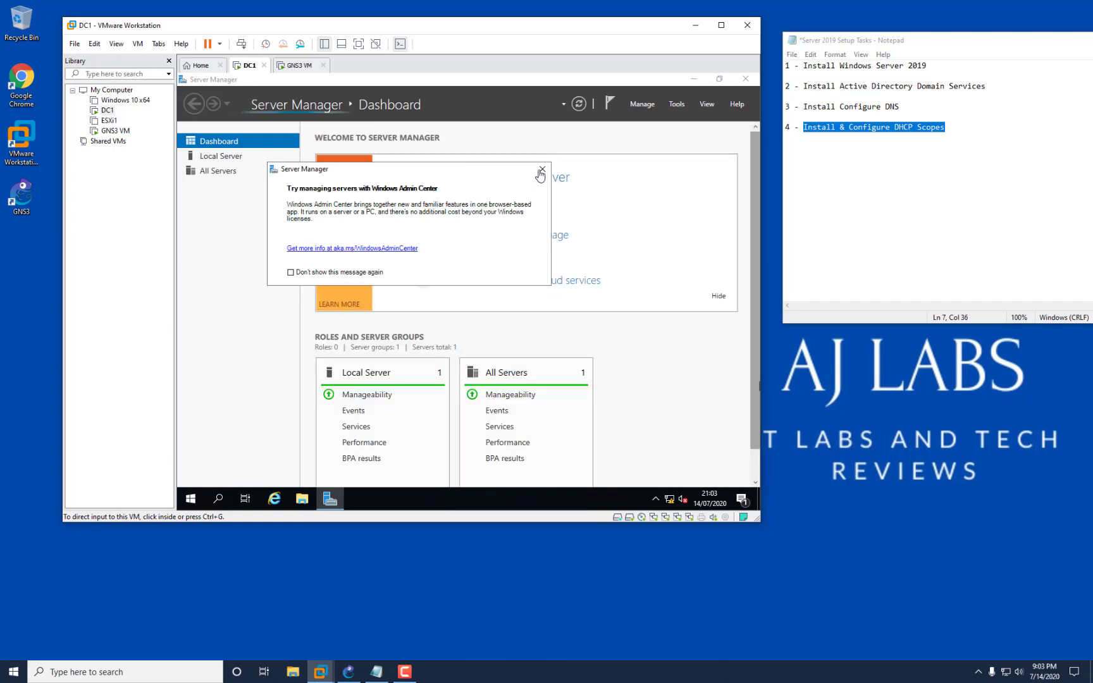
pyautogui.click(291, 273)
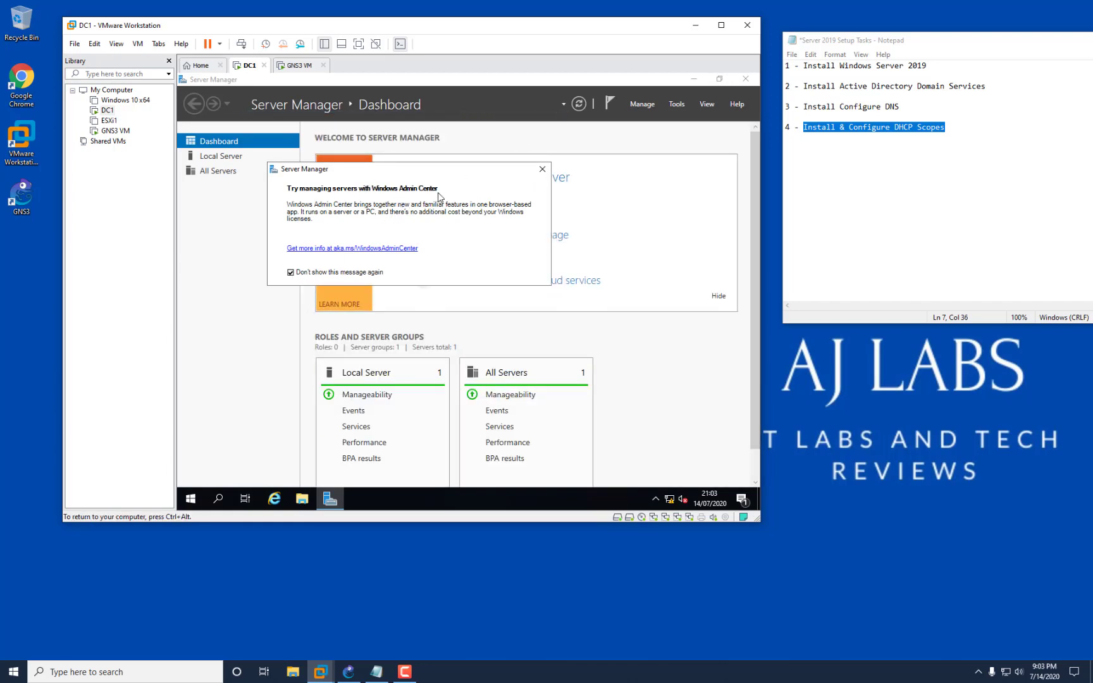
# Close the pop-up and choose 'Promote this server to a domain controller' from Server Manager notifications.
pyautogui.click(542, 169)
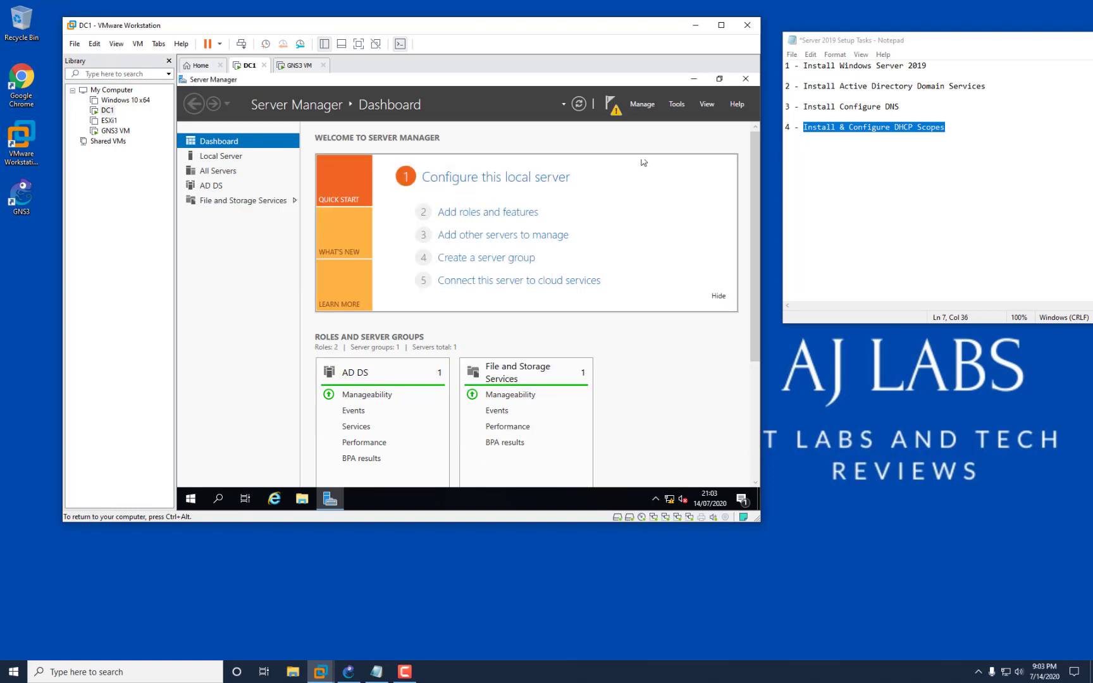
pyautogui.click(613, 108)
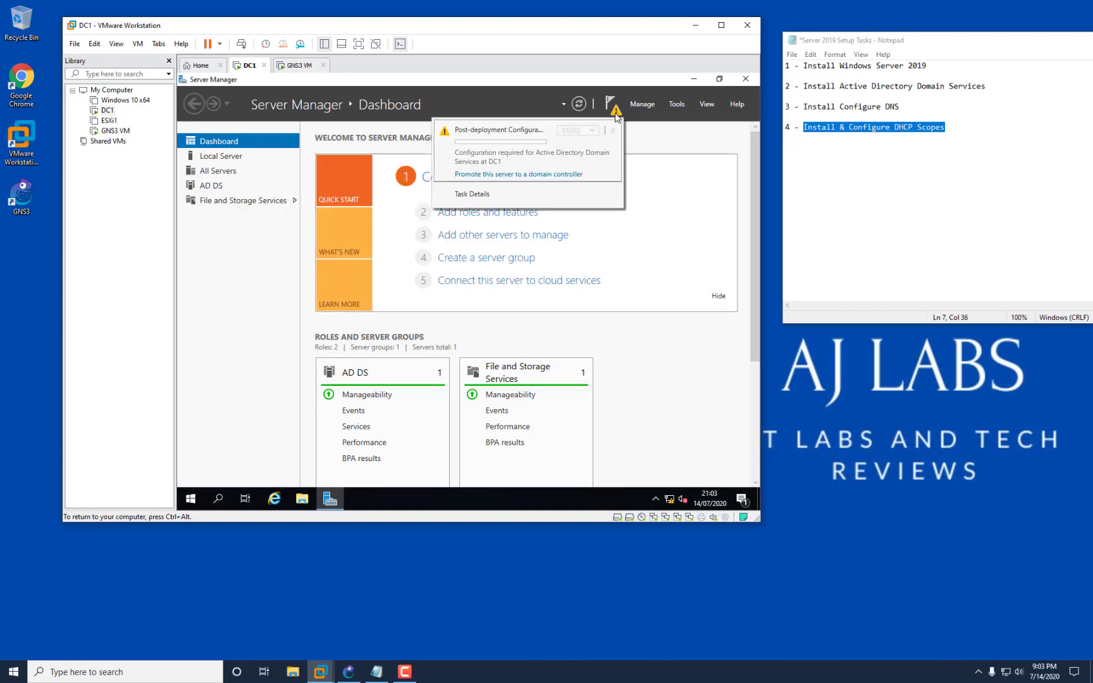
pyautogui.click(485, 174)
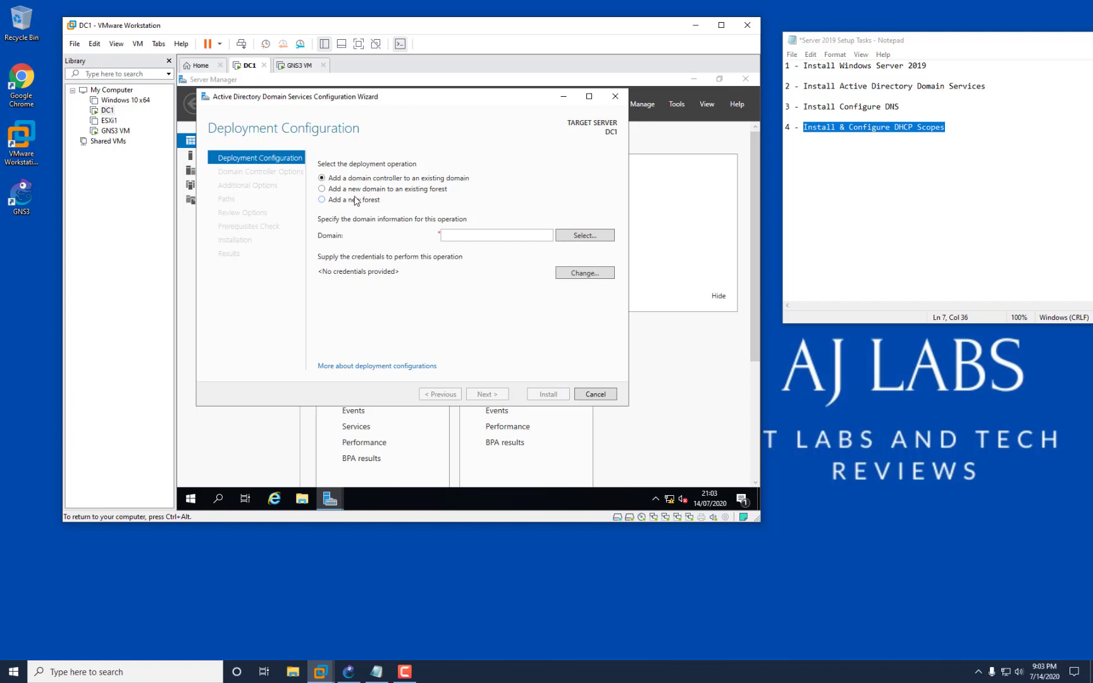
# Choose to add a new forest with root domain ajlabs.com.
pyautogui.click(356, 201)
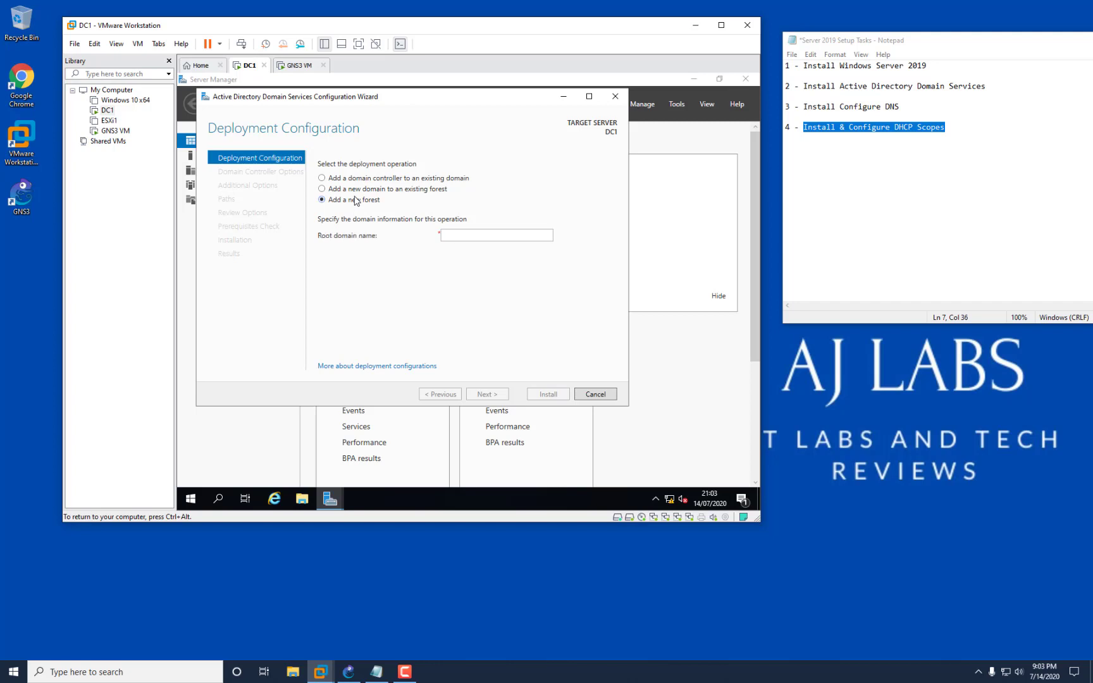
pyautogui.click(471, 234)
pyautogui.write('ajlabs.com')
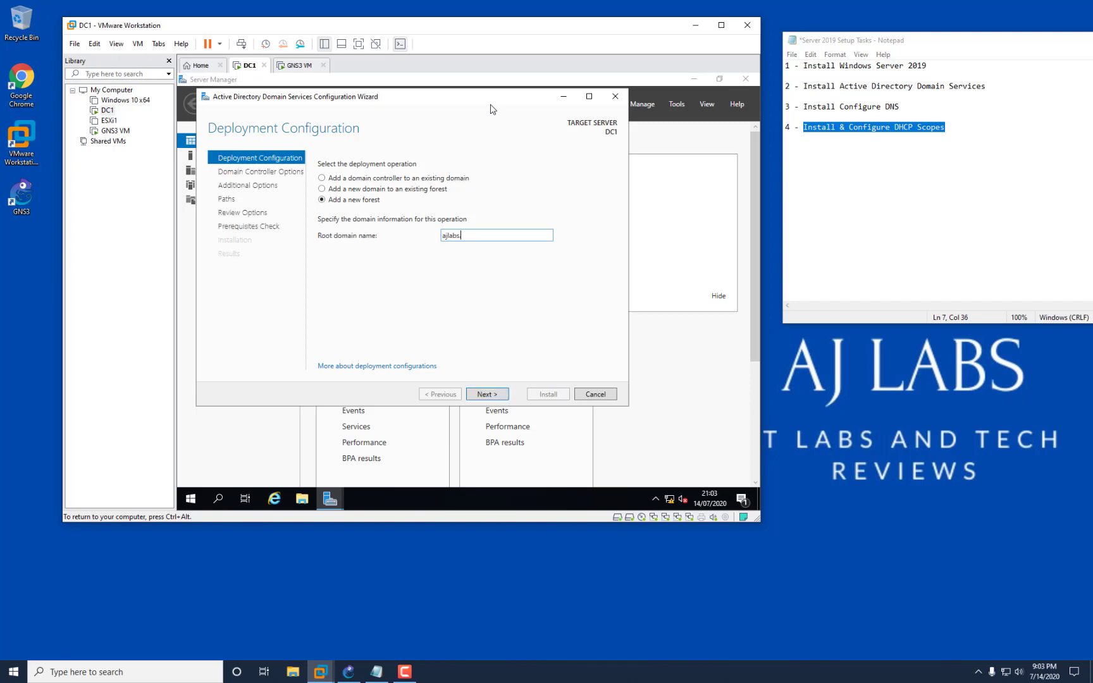
pyautogui.click(487, 394)
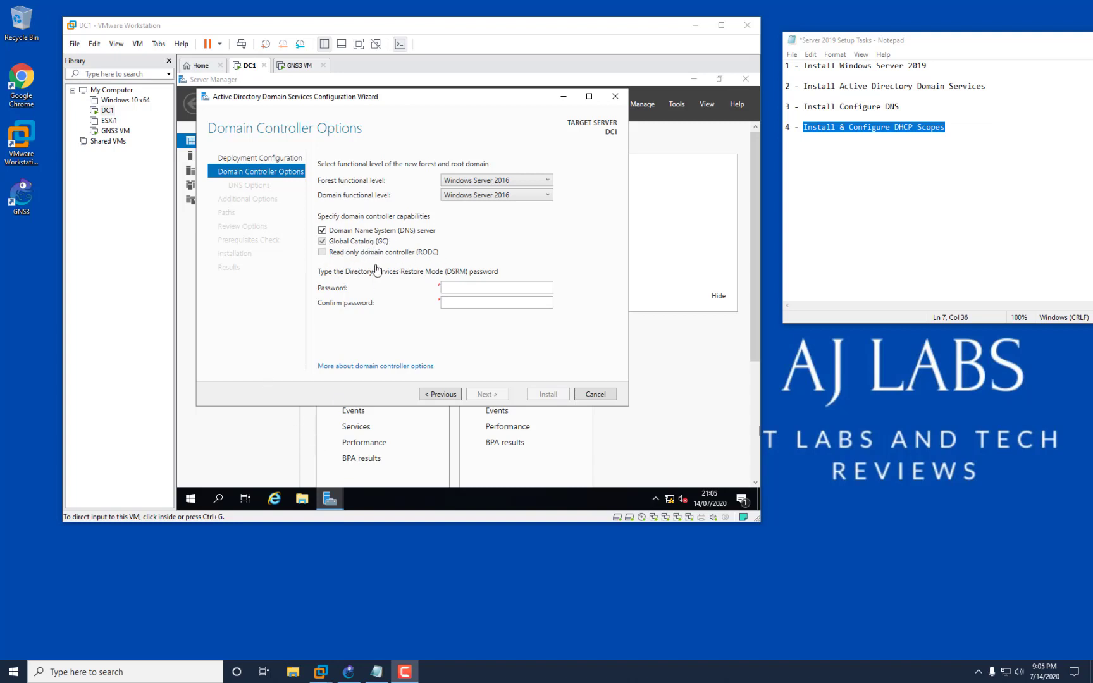
# Enter and confirm the DSRM password on the Domain Controller Options page.
pyautogui.click(474, 289)
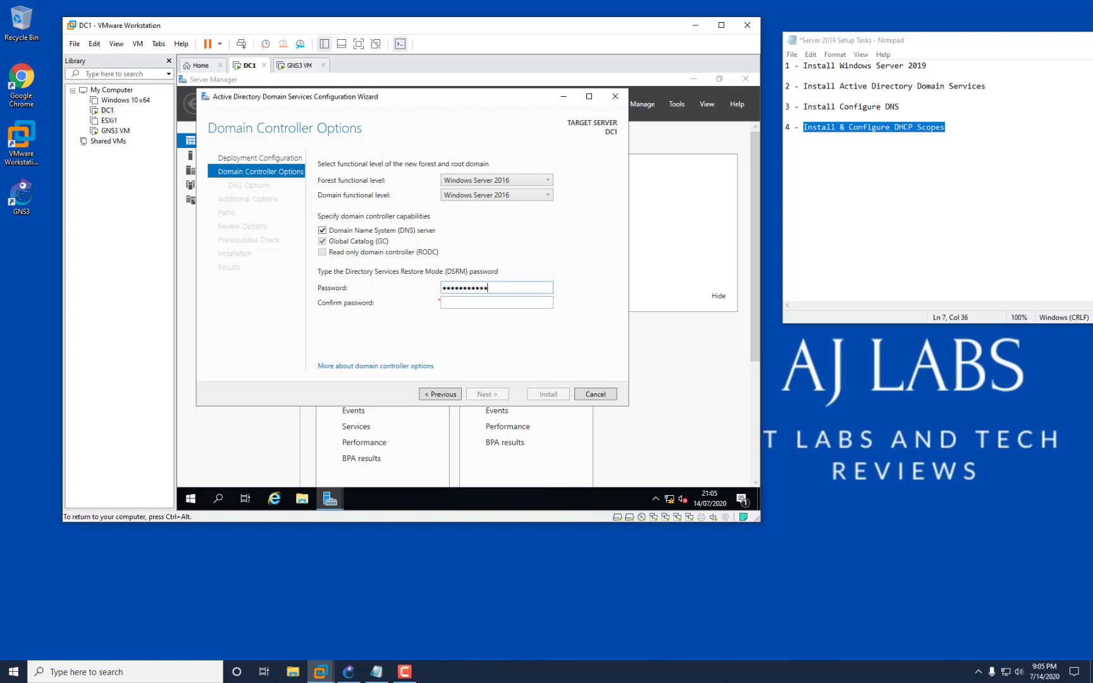
pyautogui.press('Tab')
pyautogui.write('!')
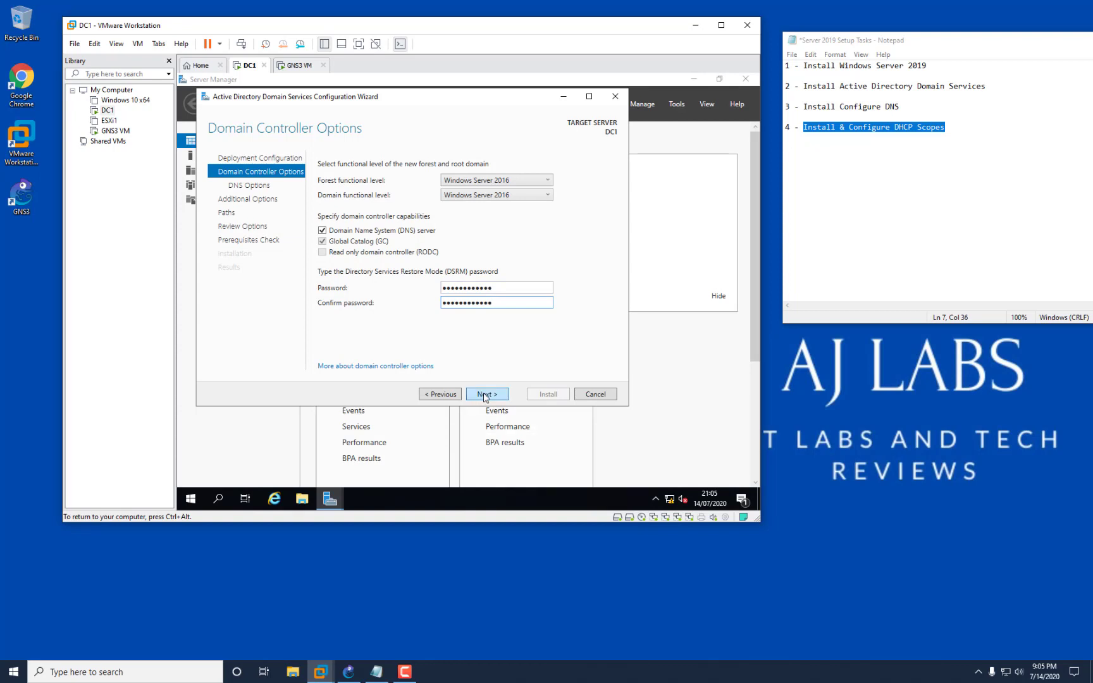
# Accept the DNS options, NetBIOS name AJLABS and default paths, then run the prerequisites check.
pyautogui.click(484, 395)
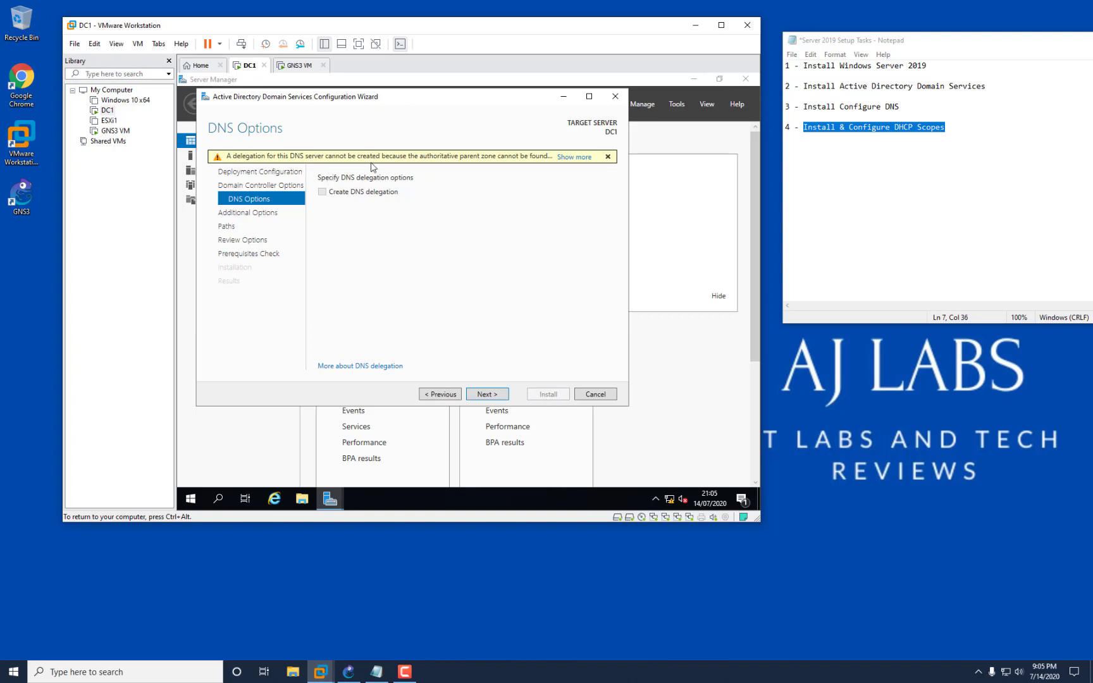
pyautogui.click(490, 392)
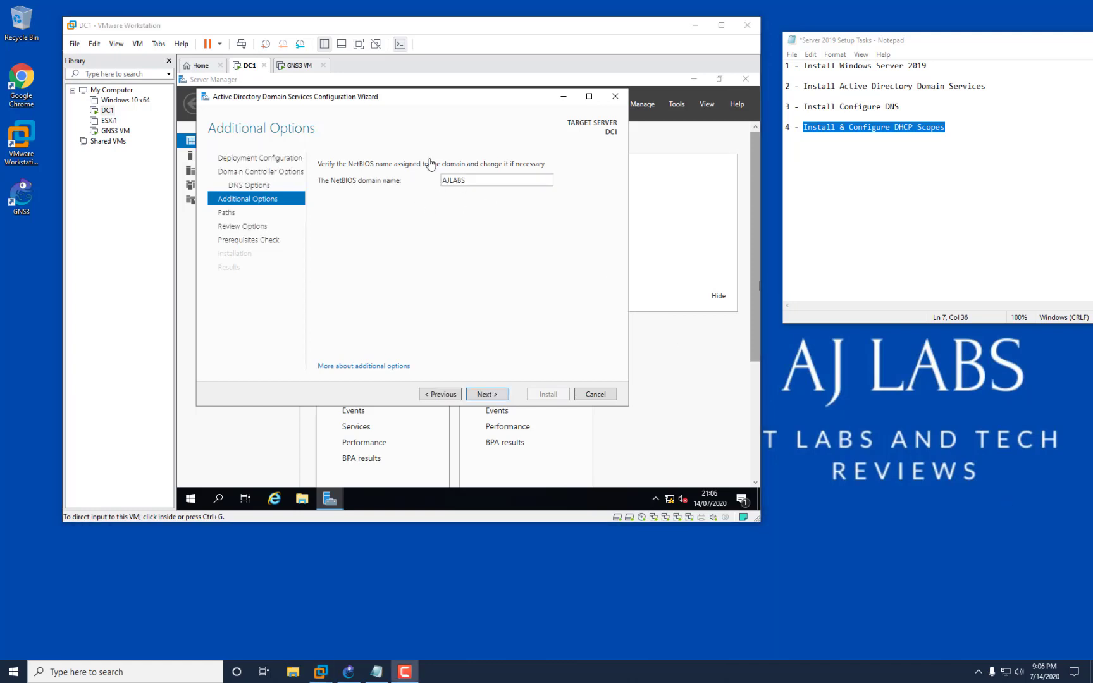
pyautogui.click(485, 400)
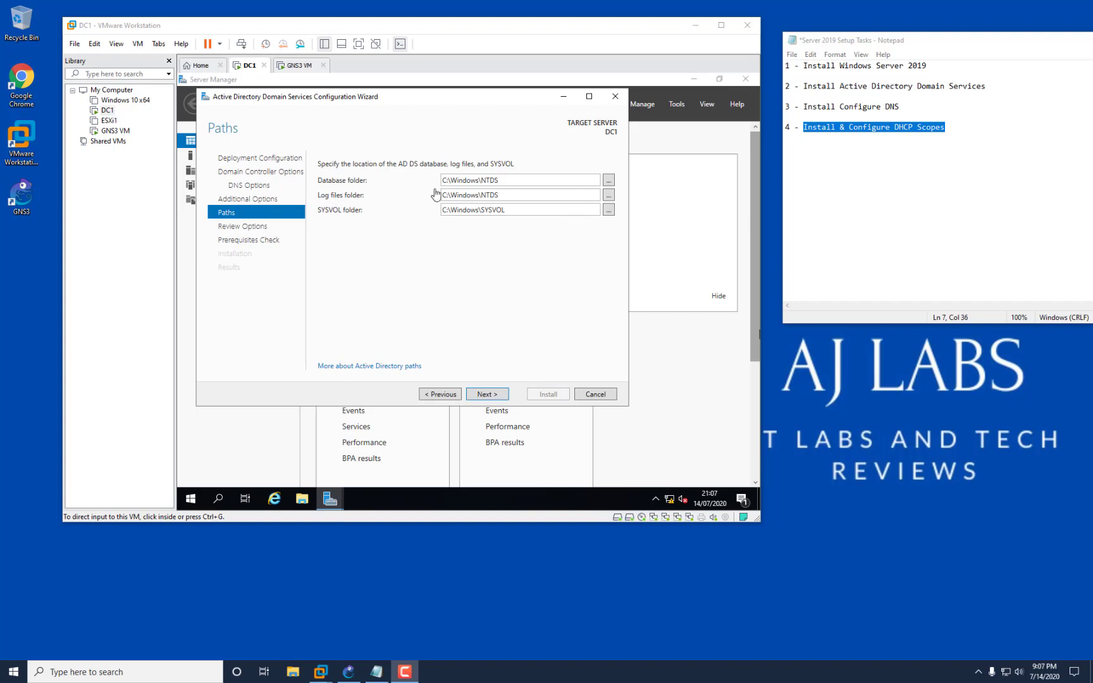
pyautogui.click(487, 394)
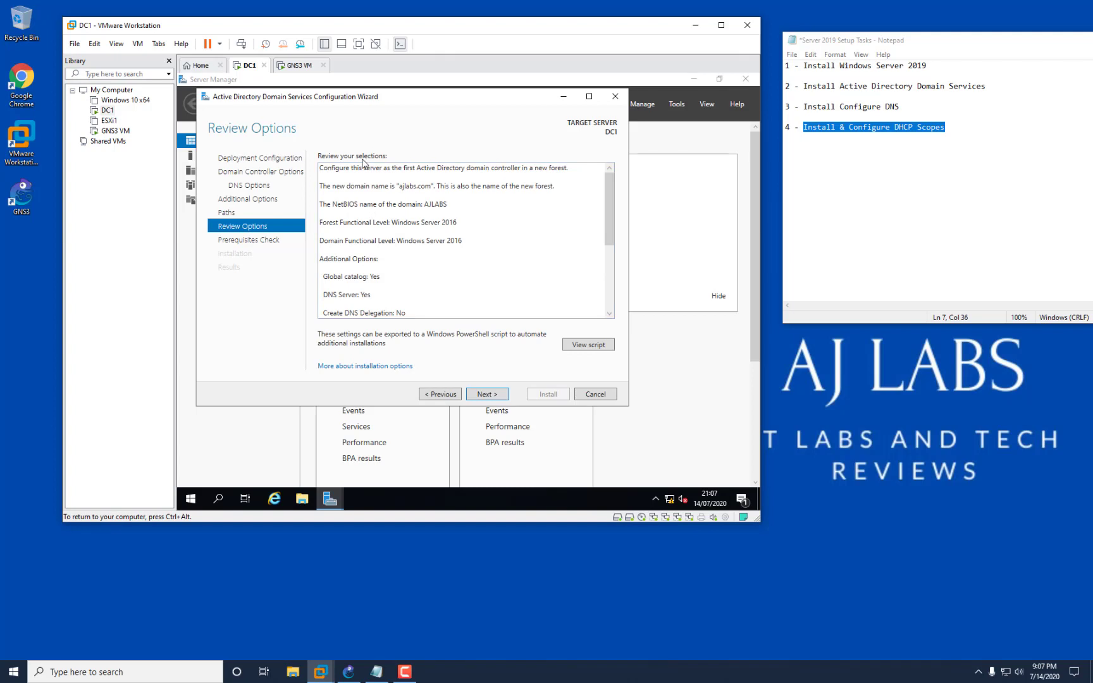
pyautogui.scroll(-3, 447, 202)
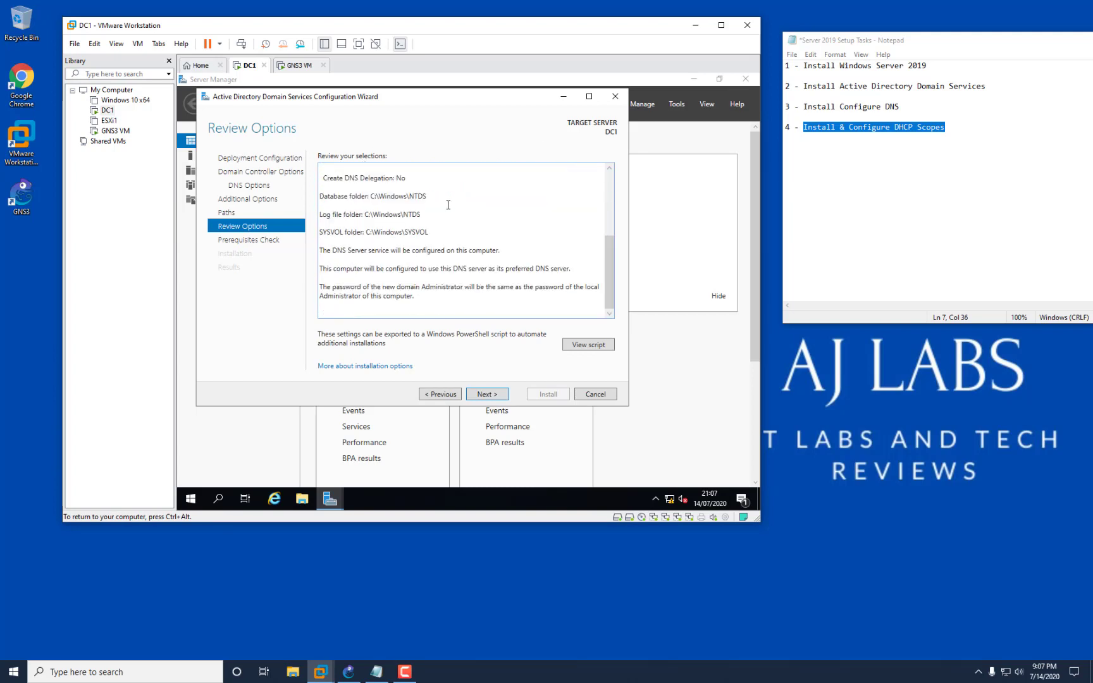
pyautogui.scroll(3, 448, 204)
pyautogui.scroll(-3, 449, 204)
pyautogui.scroll(3, 460, 271)
pyautogui.scroll(-3, 460, 272)
pyautogui.click(487, 394)
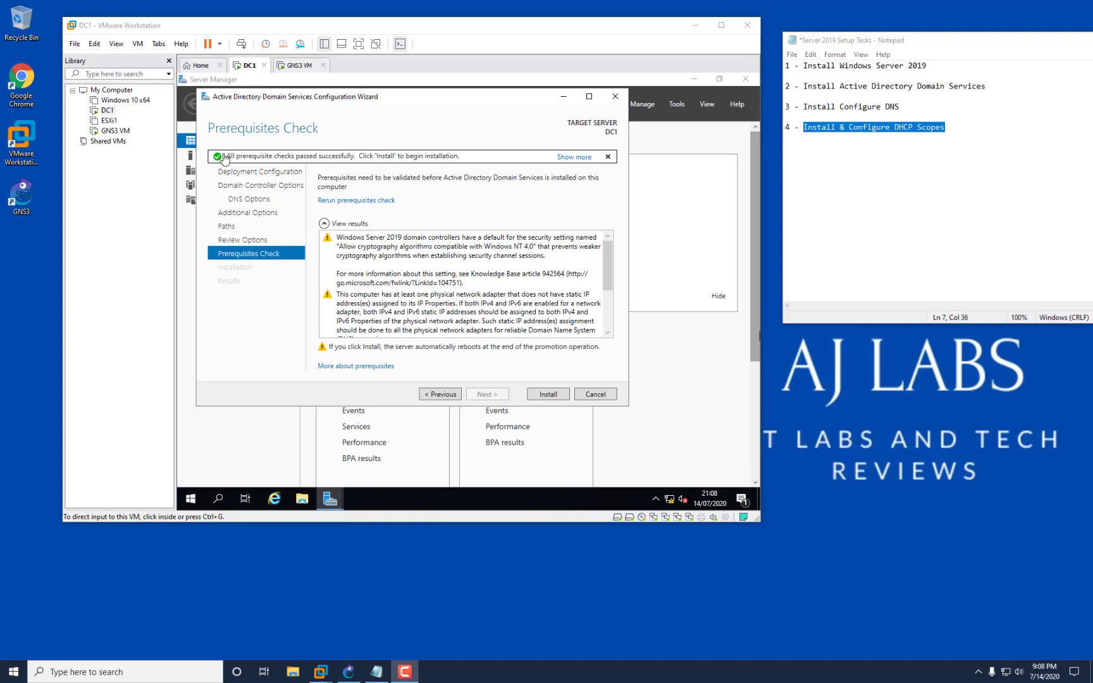
# Run the AD DS installation for ajlabs.com, then dismiss the sign-out notice and close the wizard.
pyautogui.click(548, 395)
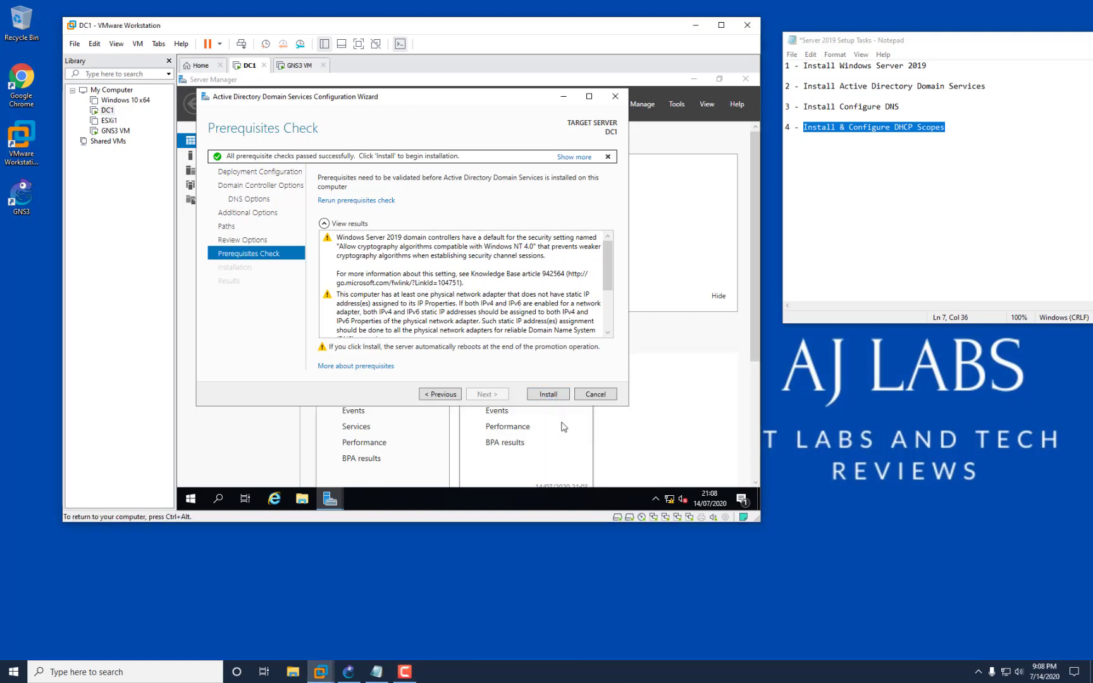
pyautogui.click(547, 394)
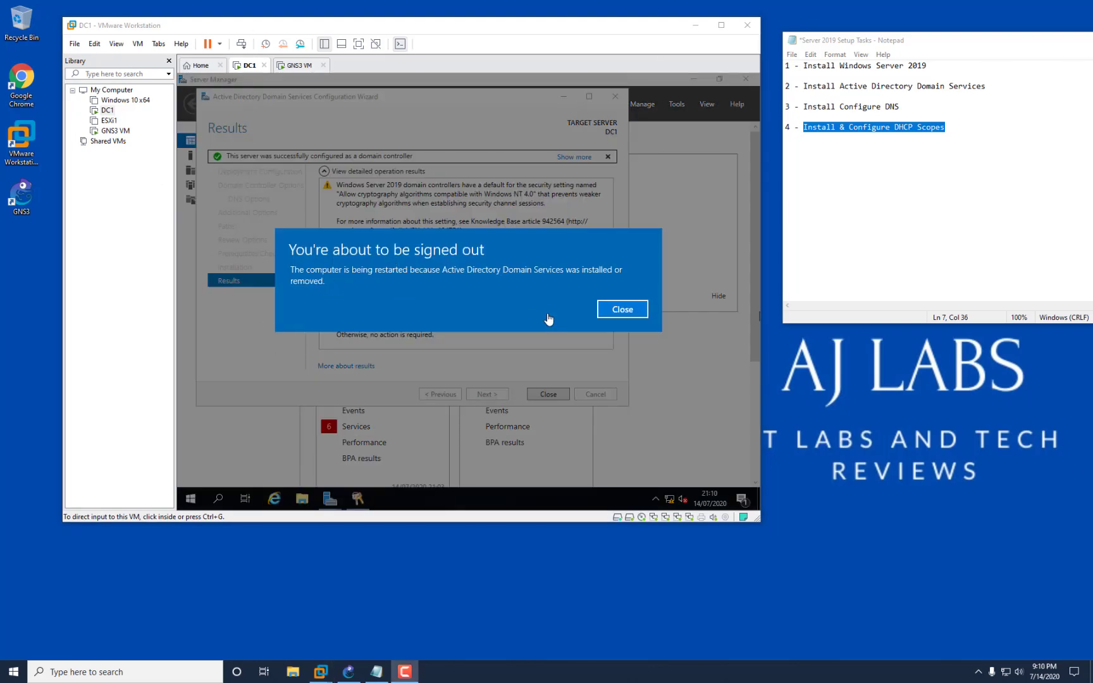
pyautogui.click(610, 312)
pyautogui.click(565, 398)
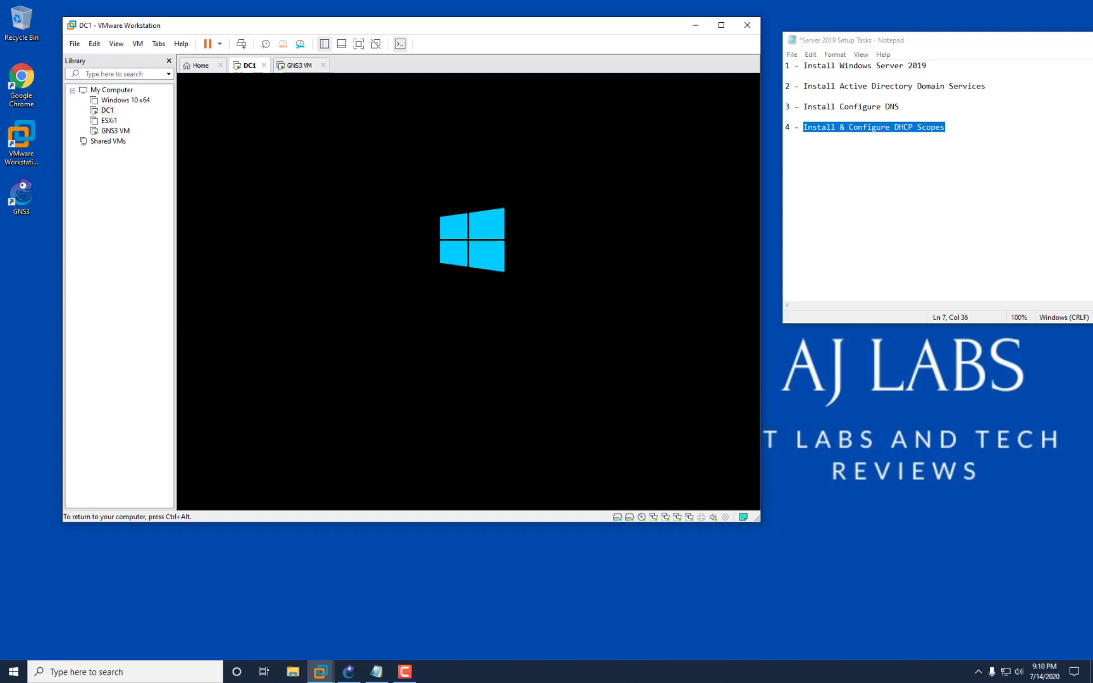
# Sign into restarted DC1 as the AJLABS domain Administrator with the account password, then highlight the Configure DNS task.
pyautogui.hotkey('ctrl', 'alt')
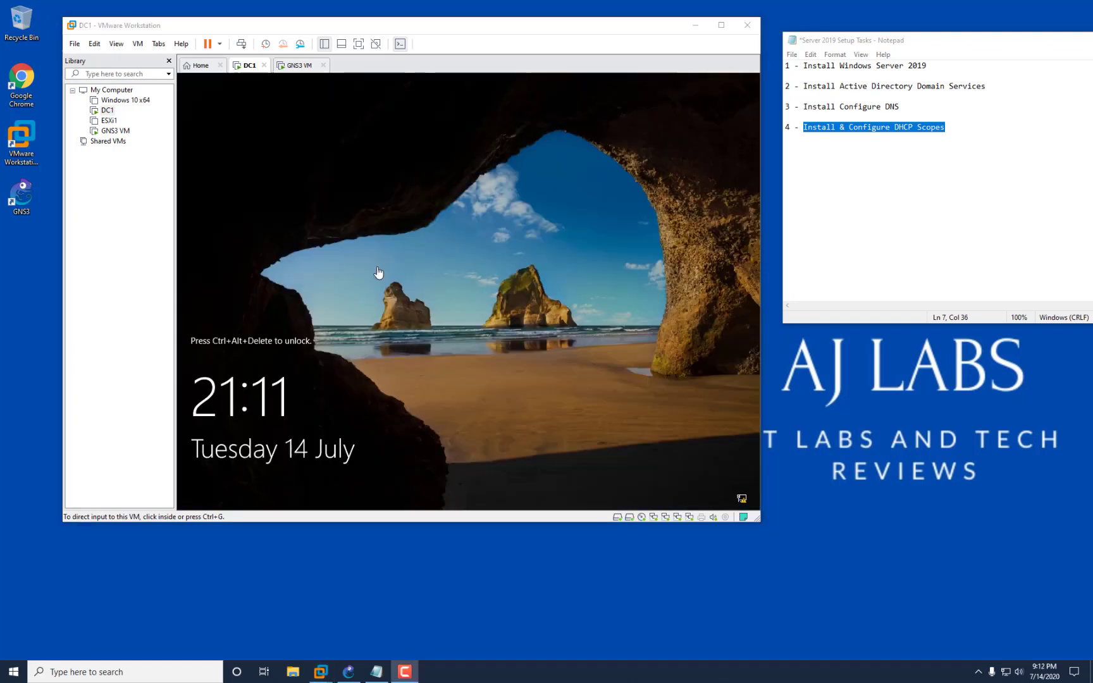
pyautogui.click(241, 45)
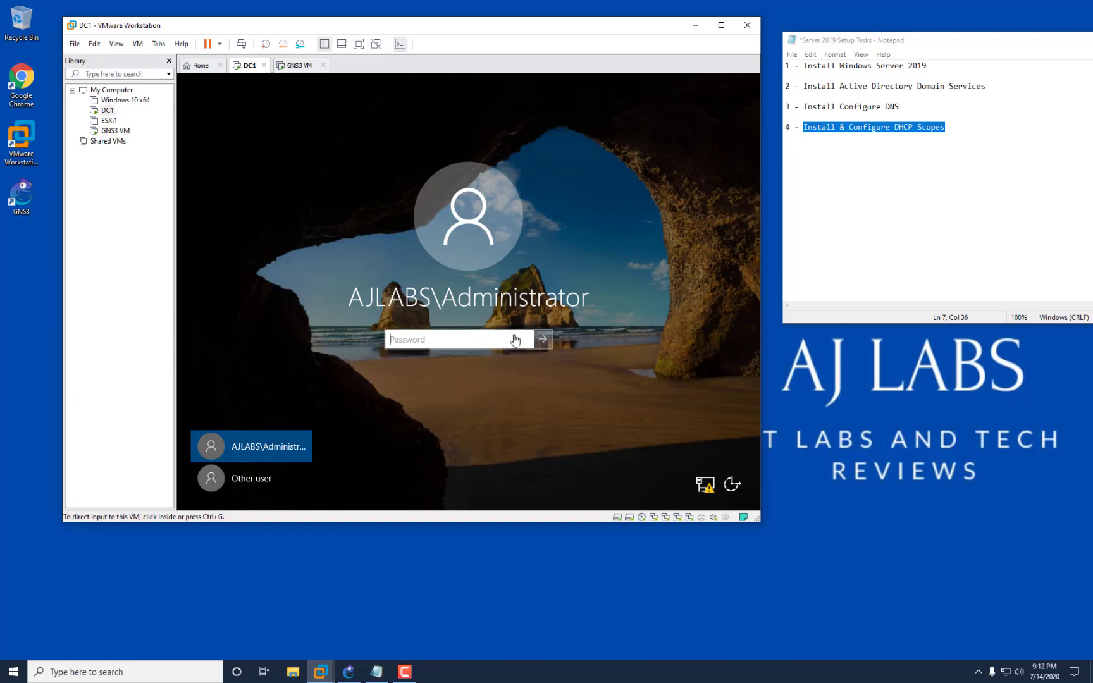
pyautogui.click(485, 333)
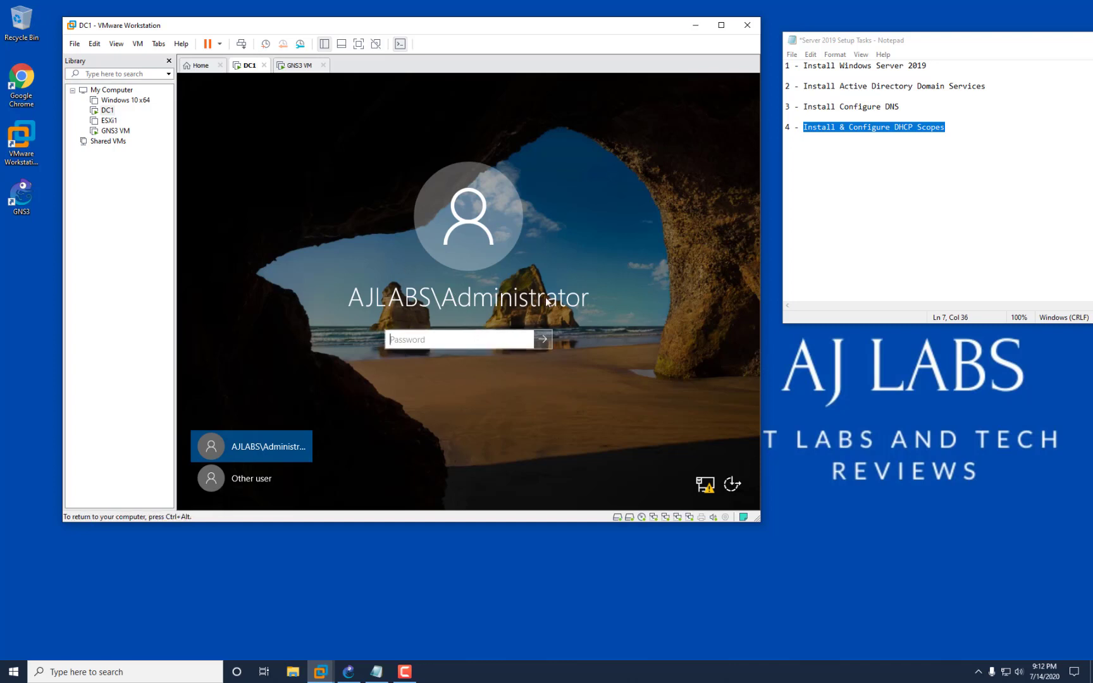
pyautogui.write('P')
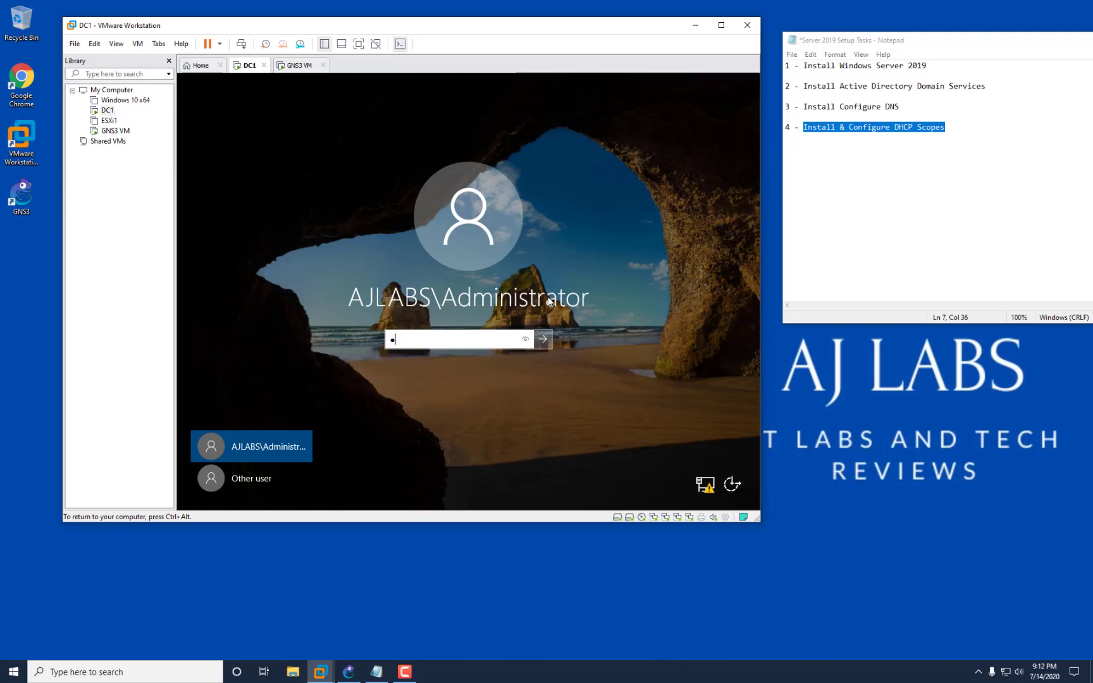
pyautogui.write('••••••••••')
pyautogui.press('Return')
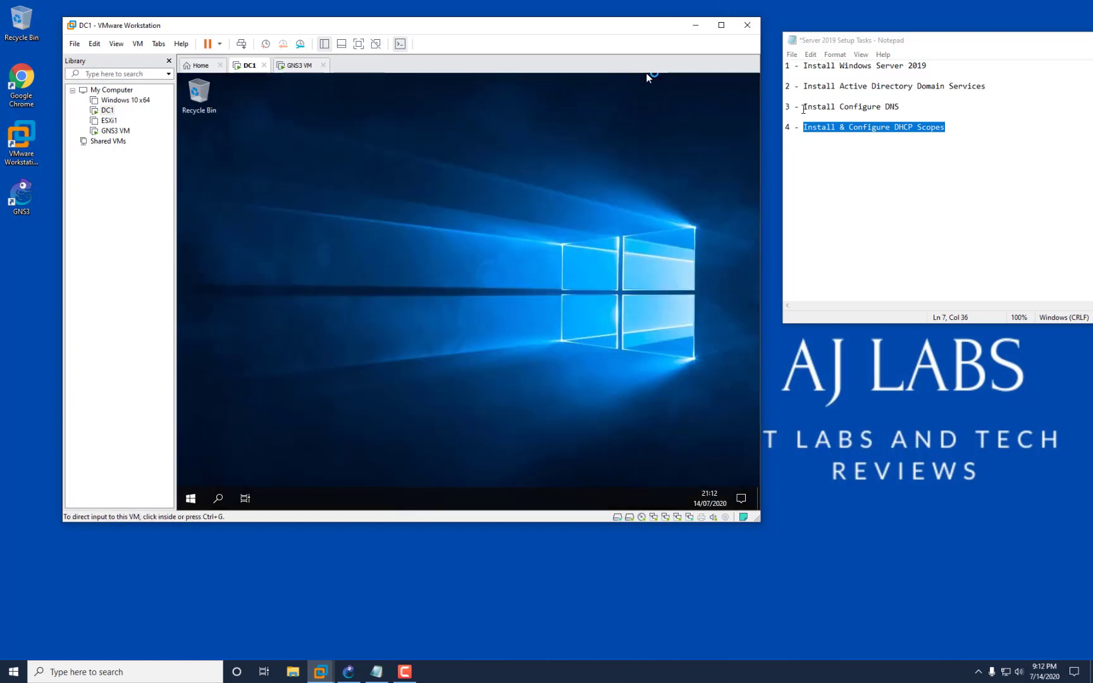
pyautogui.moveTo(804, 106); pyautogui.dragTo(905, 107)
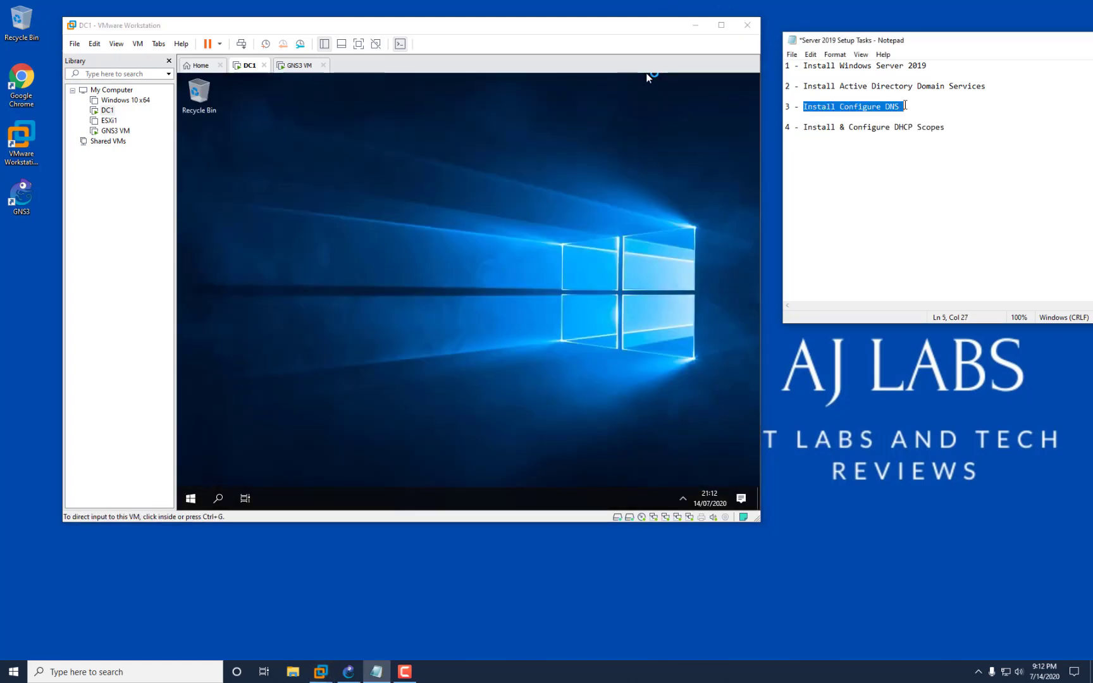
# Highlight the Windows Server 2019, AD DS and DNS tasks, then open Server Manager's Manage menu.
pyautogui.moveTo(803, 65); pyautogui.dragTo(927, 66)
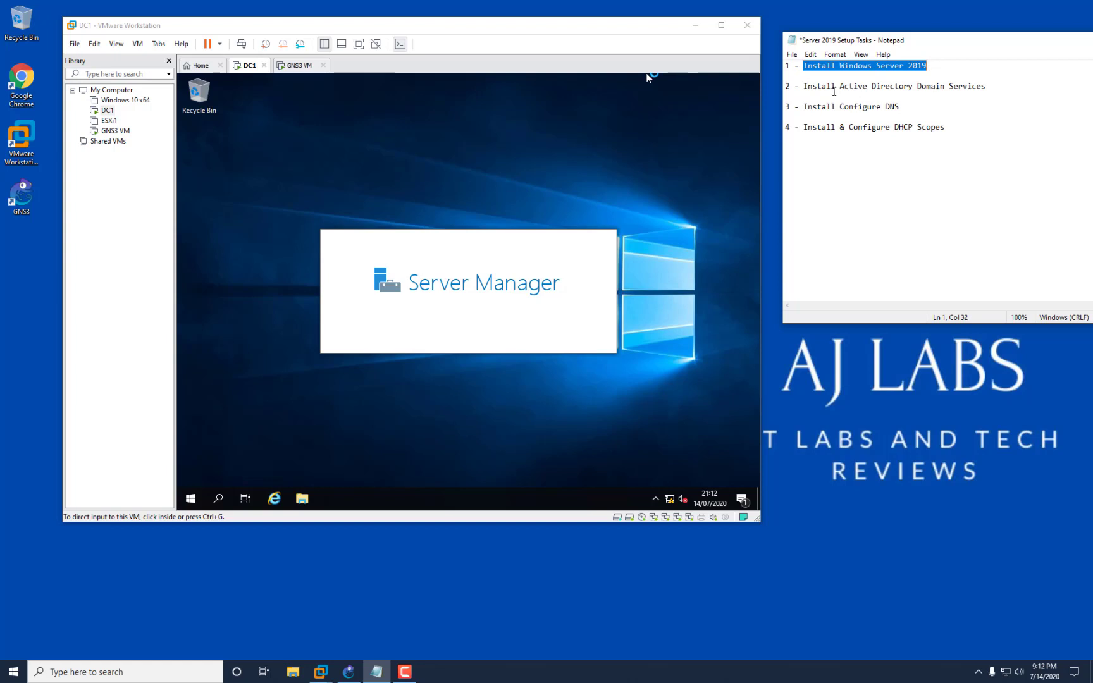
pyautogui.moveTo(803, 86); pyautogui.dragTo(988, 87)
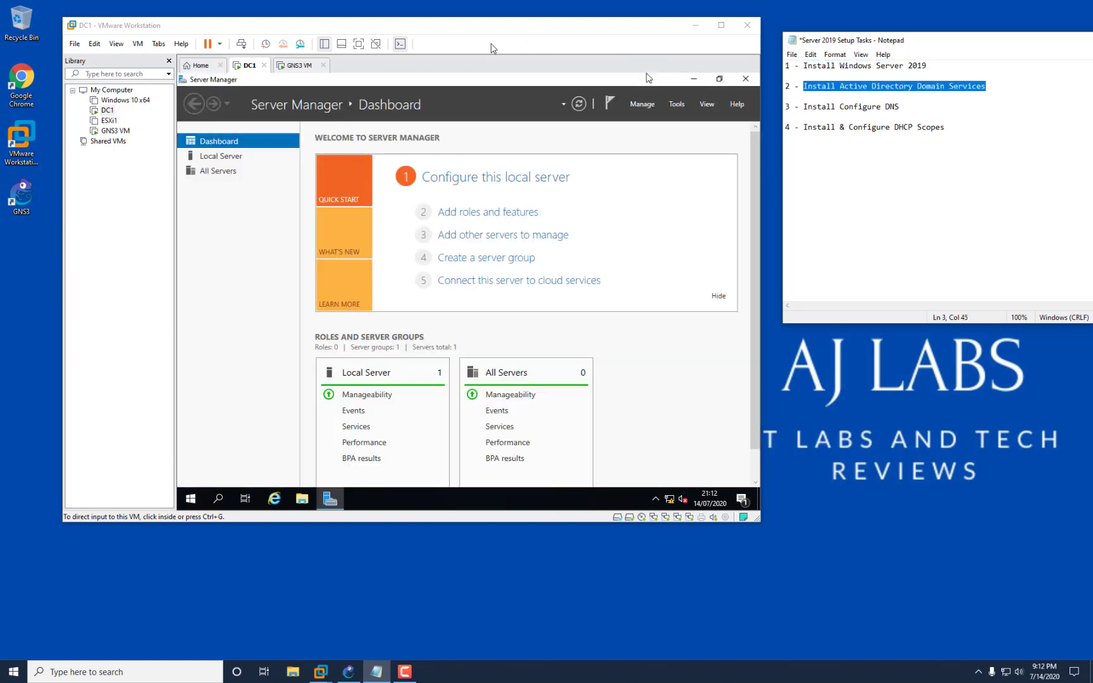
pyautogui.moveTo(803, 106); pyautogui.dragTo(907, 109)
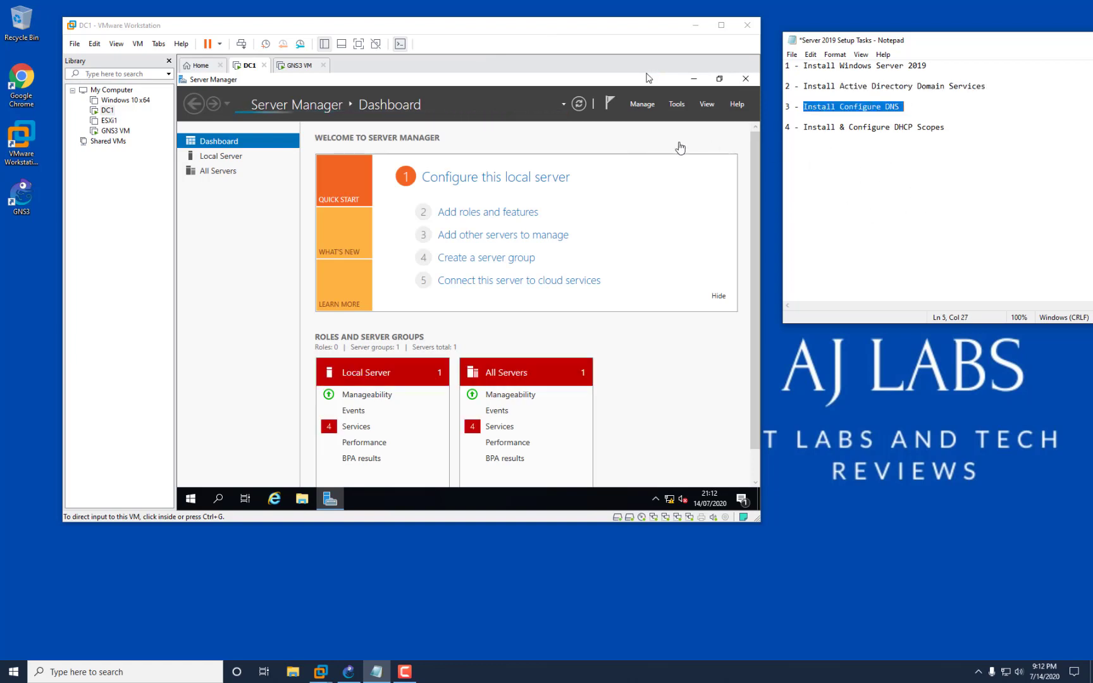
pyautogui.click(563, 150)
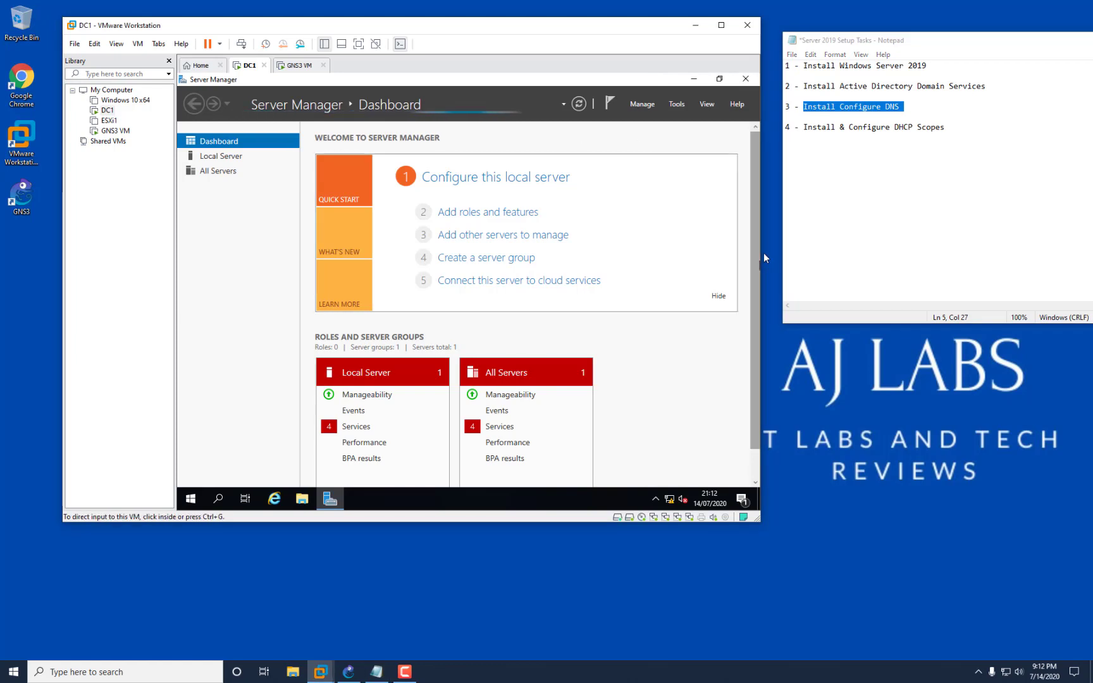
pyautogui.click(642, 105)
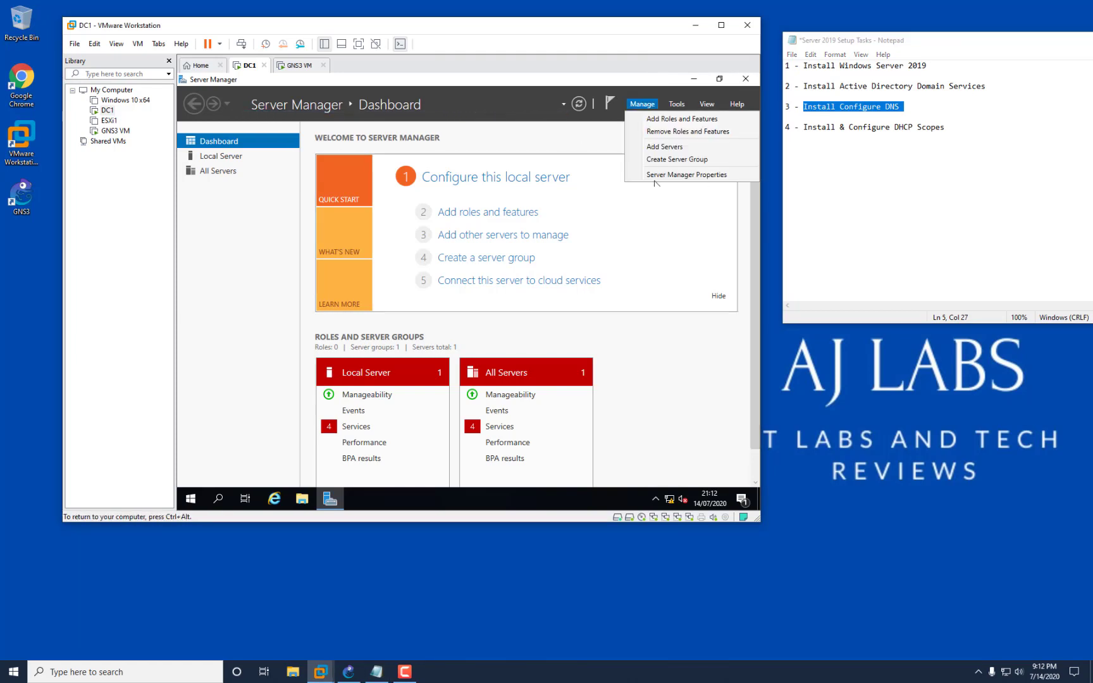
# Add the DHCP Server role plus its required management tools to DC1 via the Add Roles and Features wizard.
pyautogui.click(671, 120)
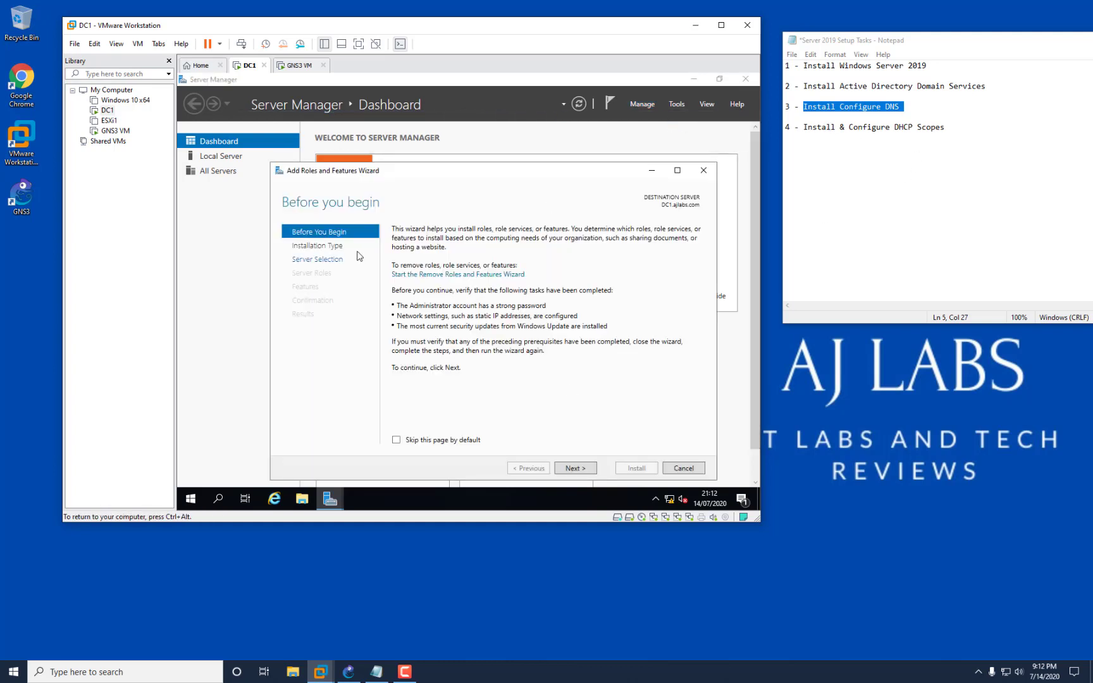
pyautogui.click(587, 471)
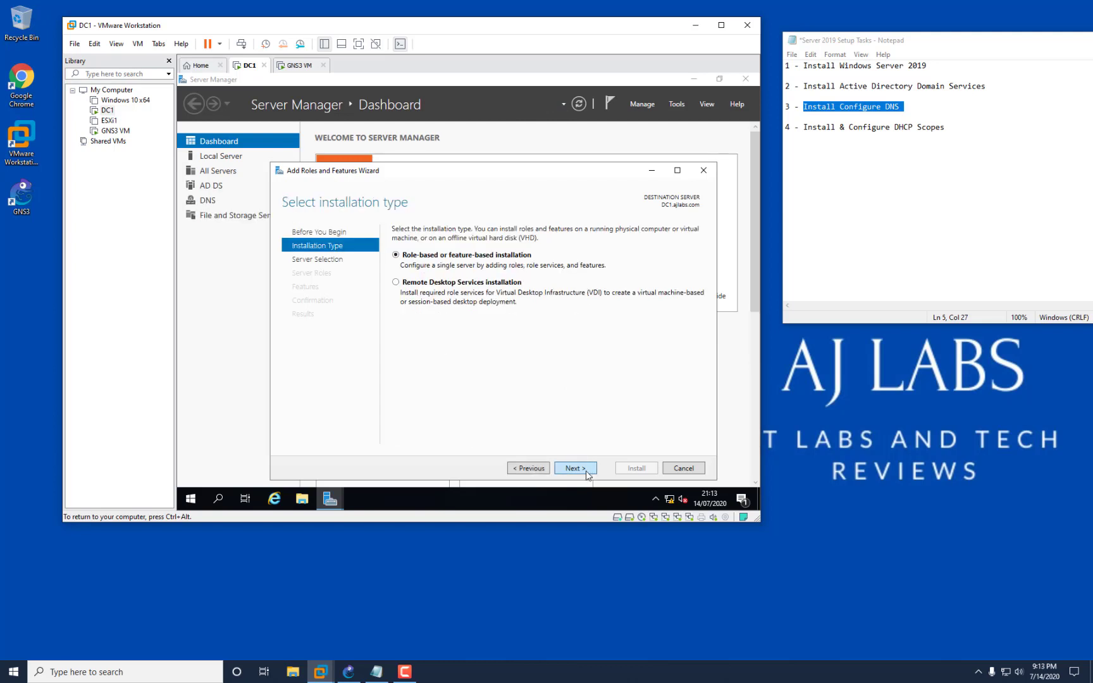
pyautogui.click(588, 471)
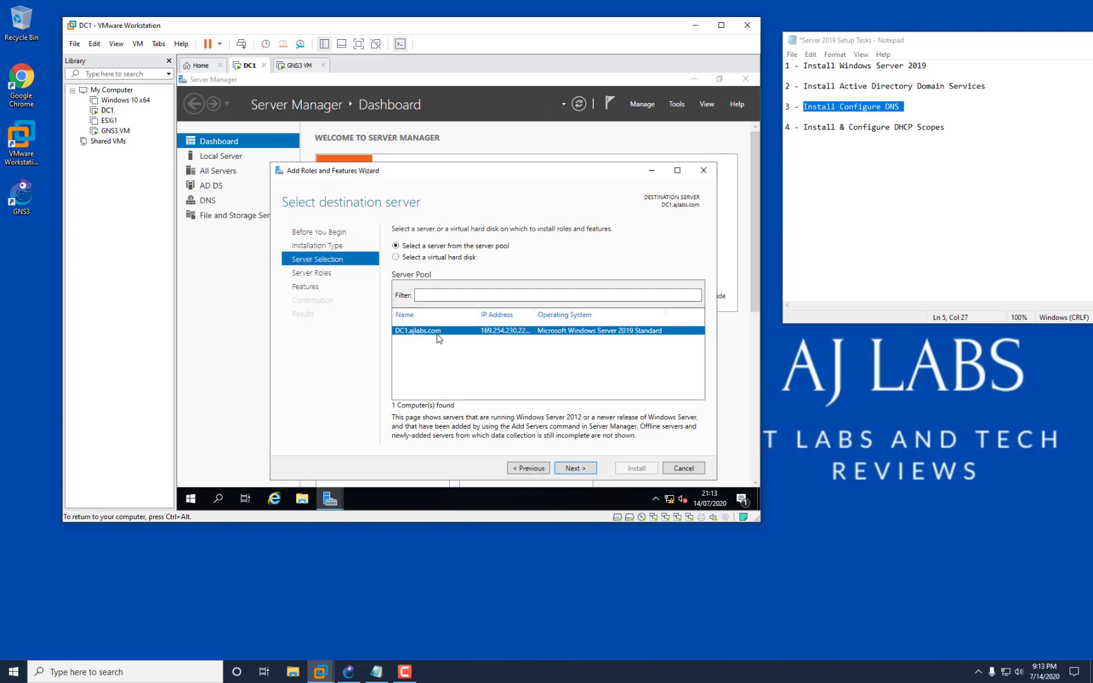
pyautogui.click(575, 467)
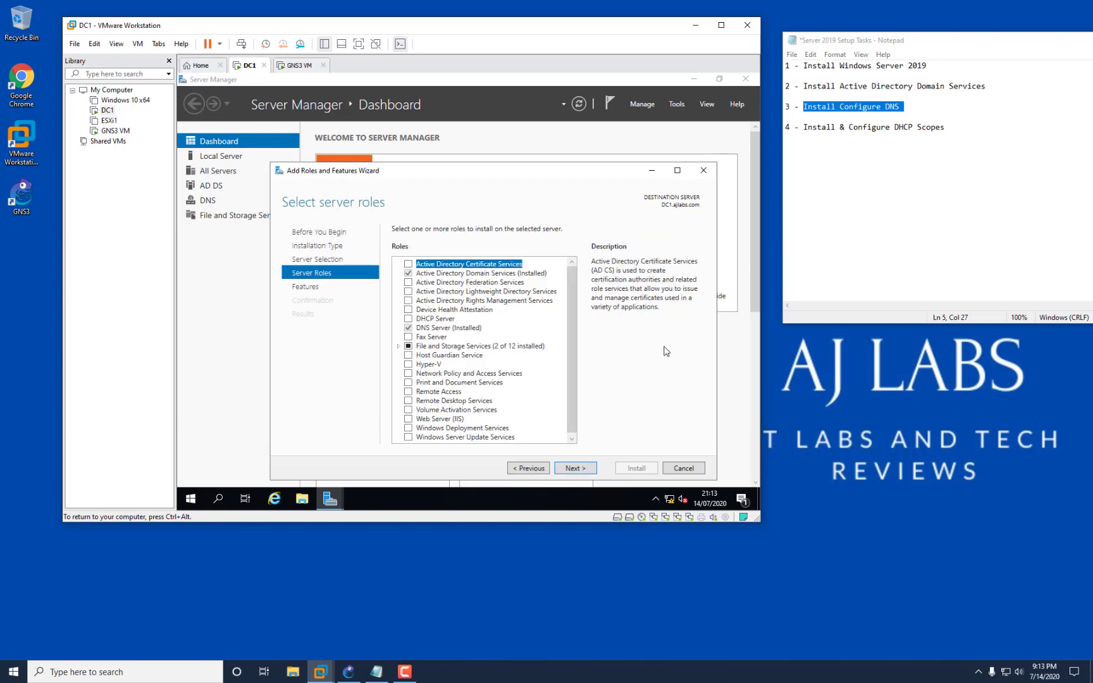
pyautogui.click(409, 319)
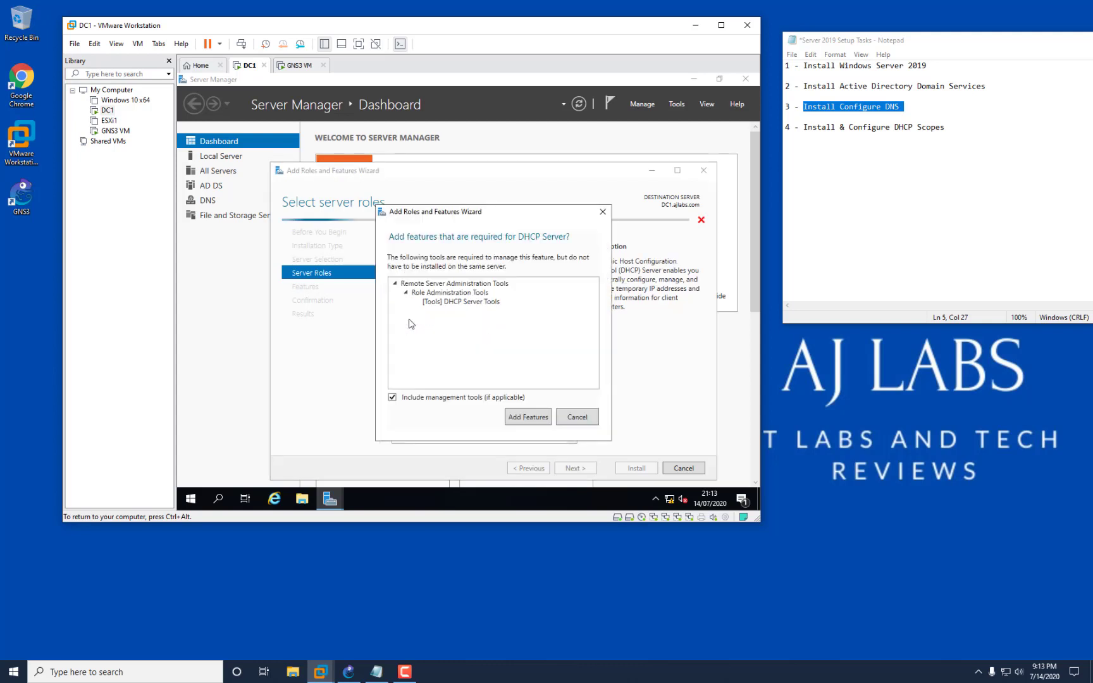
pyautogui.click(528, 417)
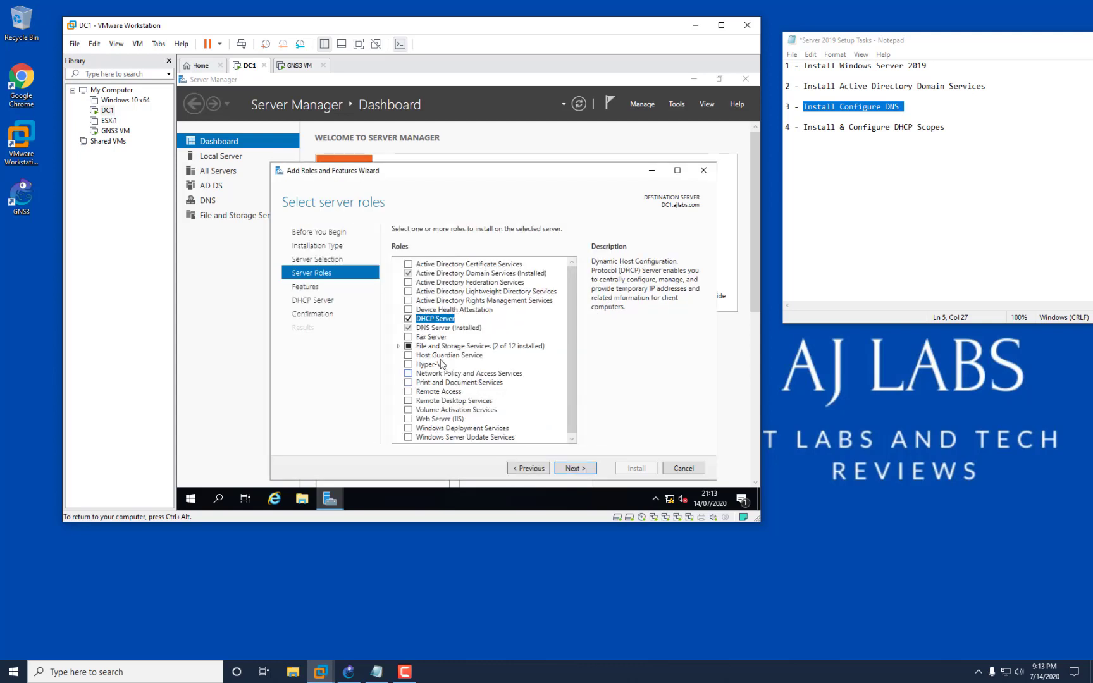
pyautogui.click(410, 329)
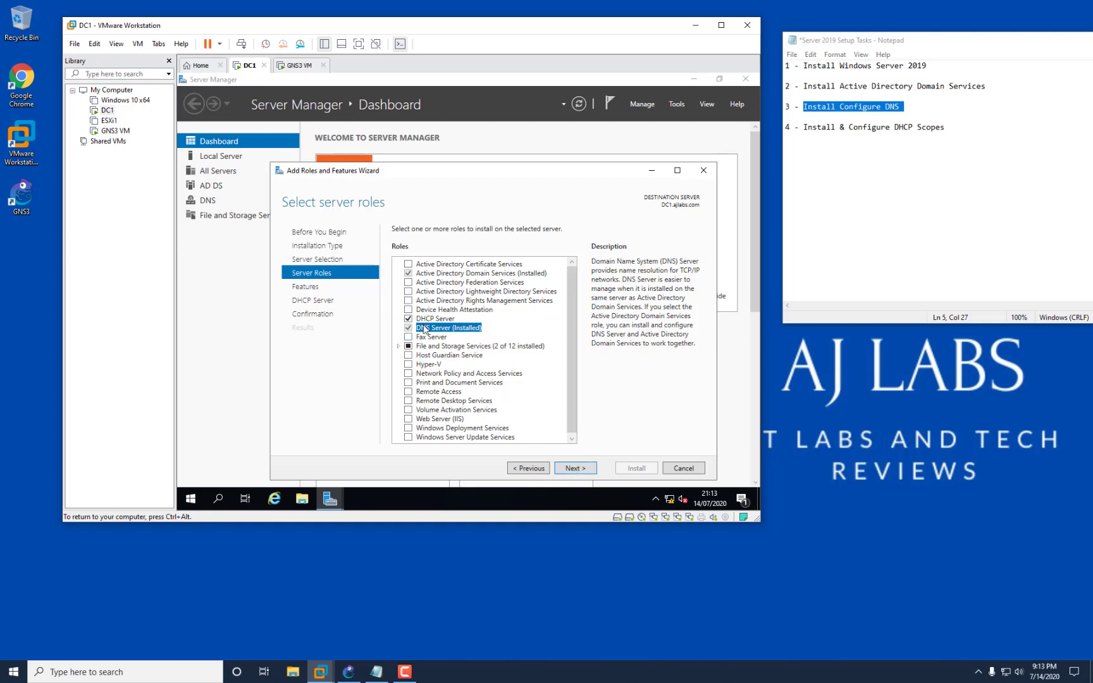
pyautogui.click(588, 469)
pyautogui.click(590, 476)
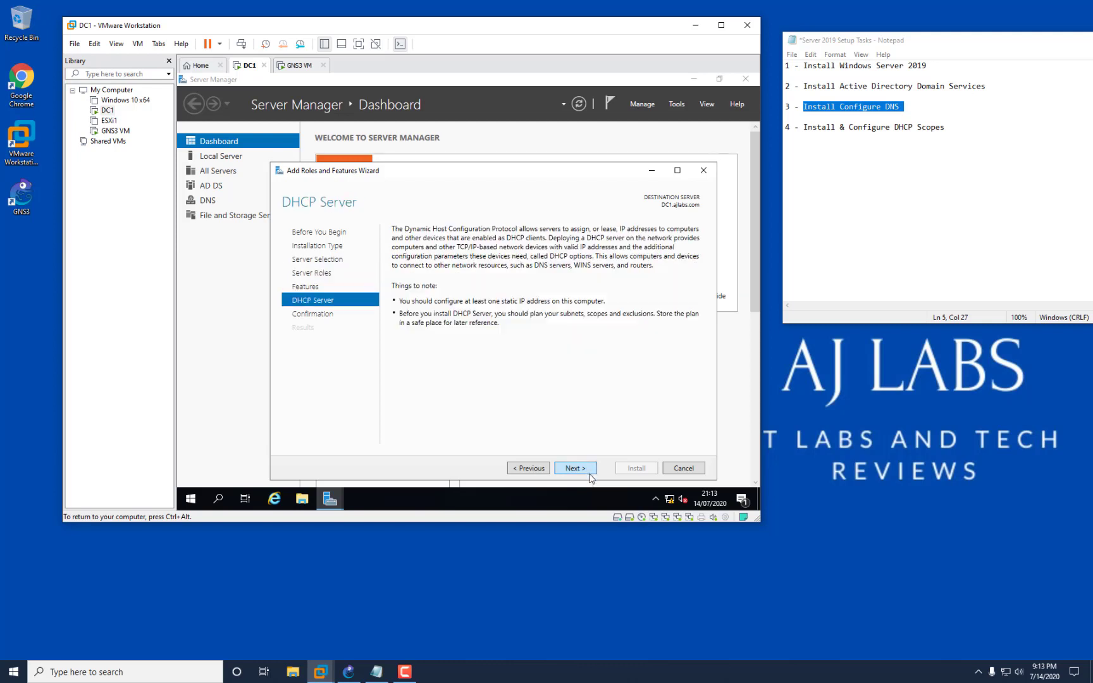
pyautogui.click(591, 476)
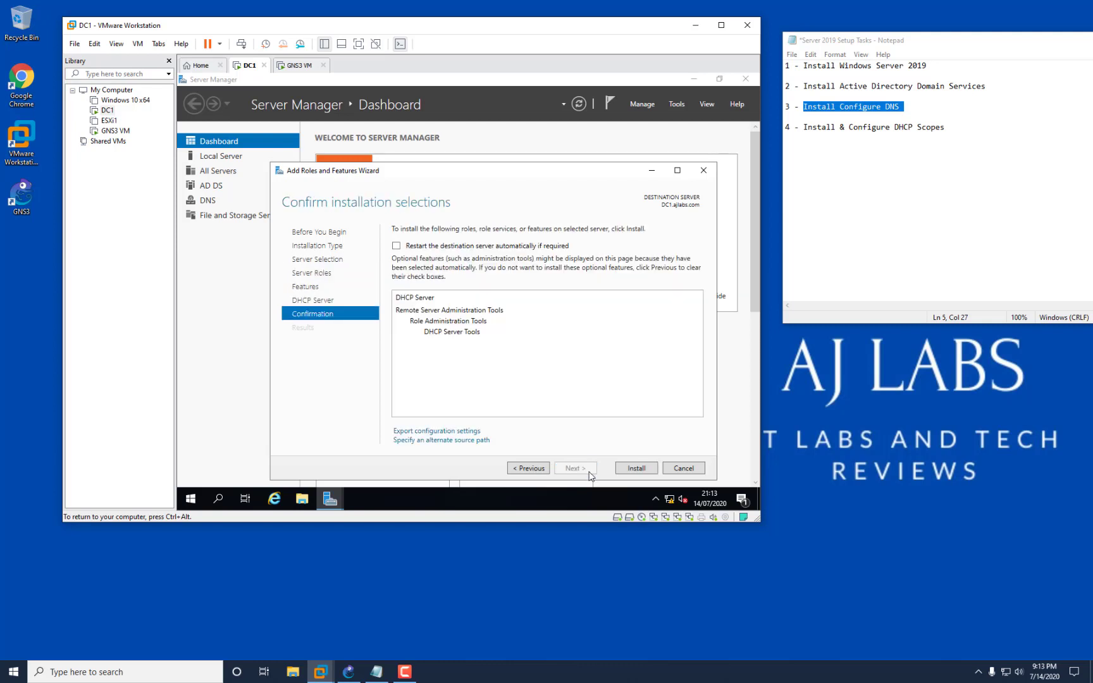
pyautogui.click(633, 469)
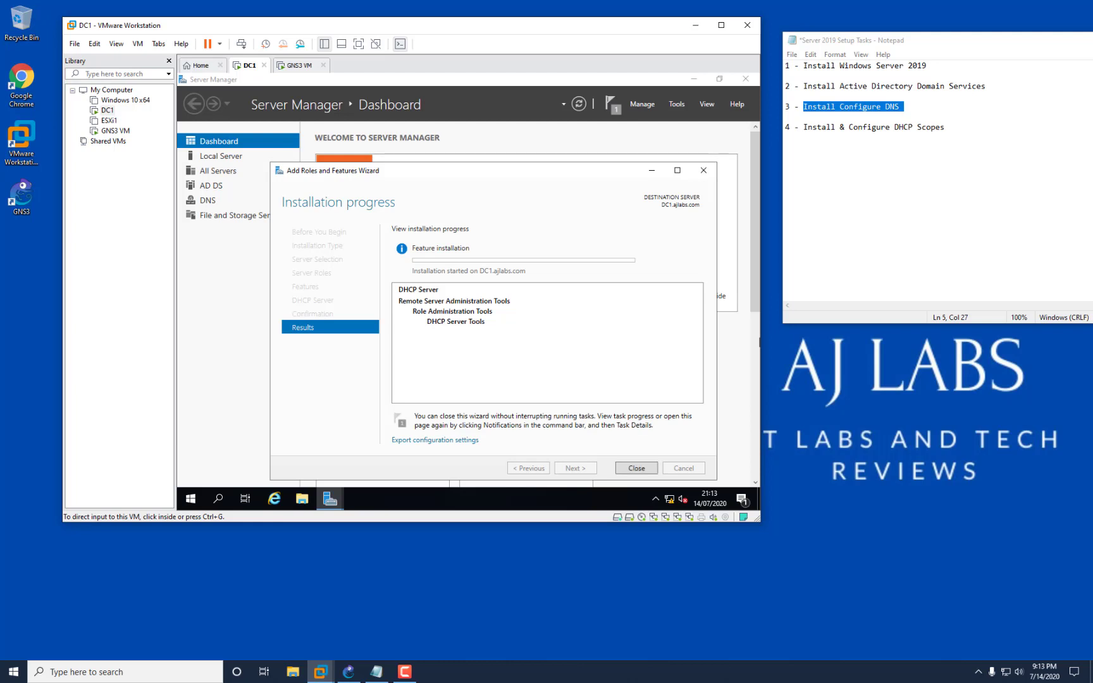
pyautogui.click(636, 468)
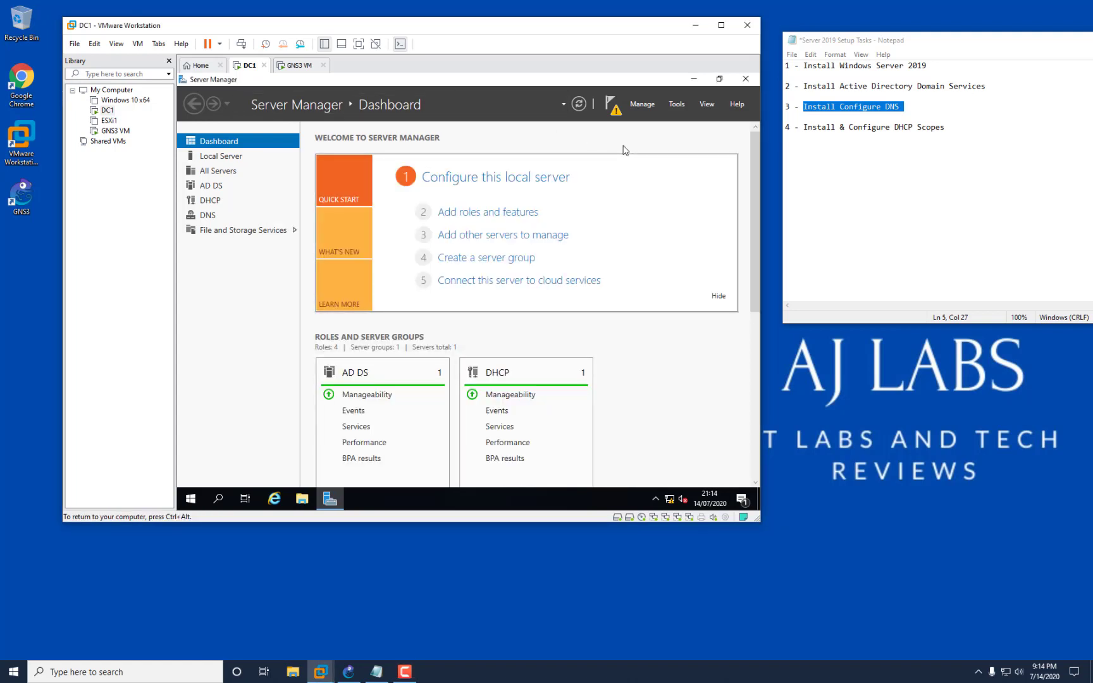
# Review the DHCP post-deployment notification, then bring up Server Manager's Tools list.
pyautogui.click(635, 105)
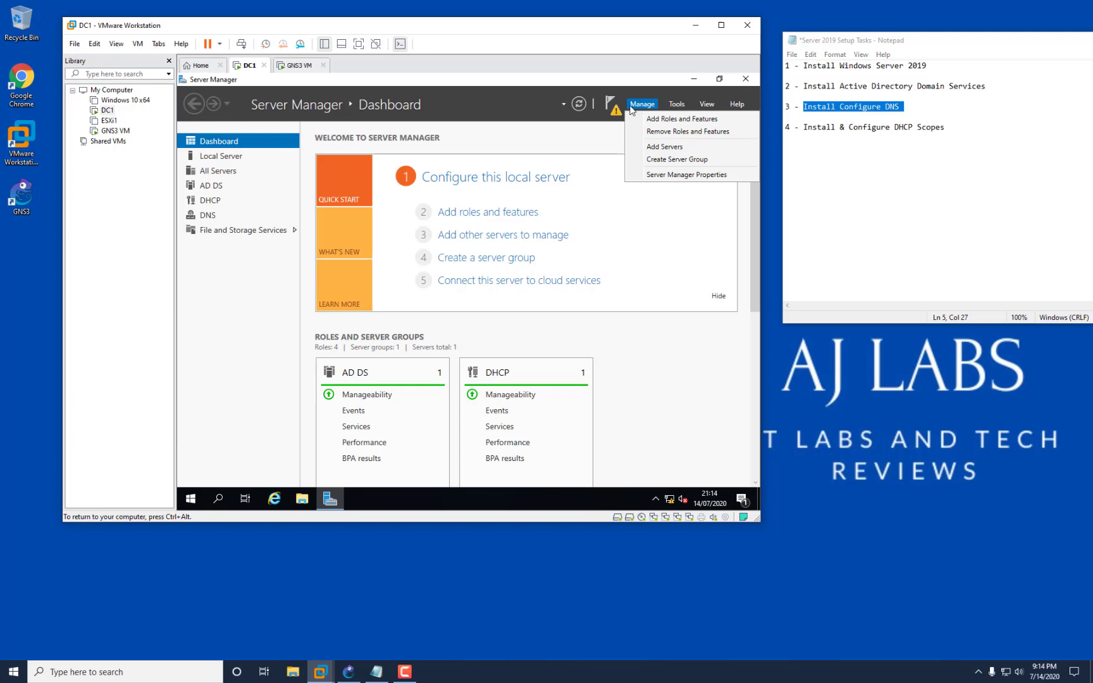
pyautogui.click(607, 134)
pyautogui.click(615, 114)
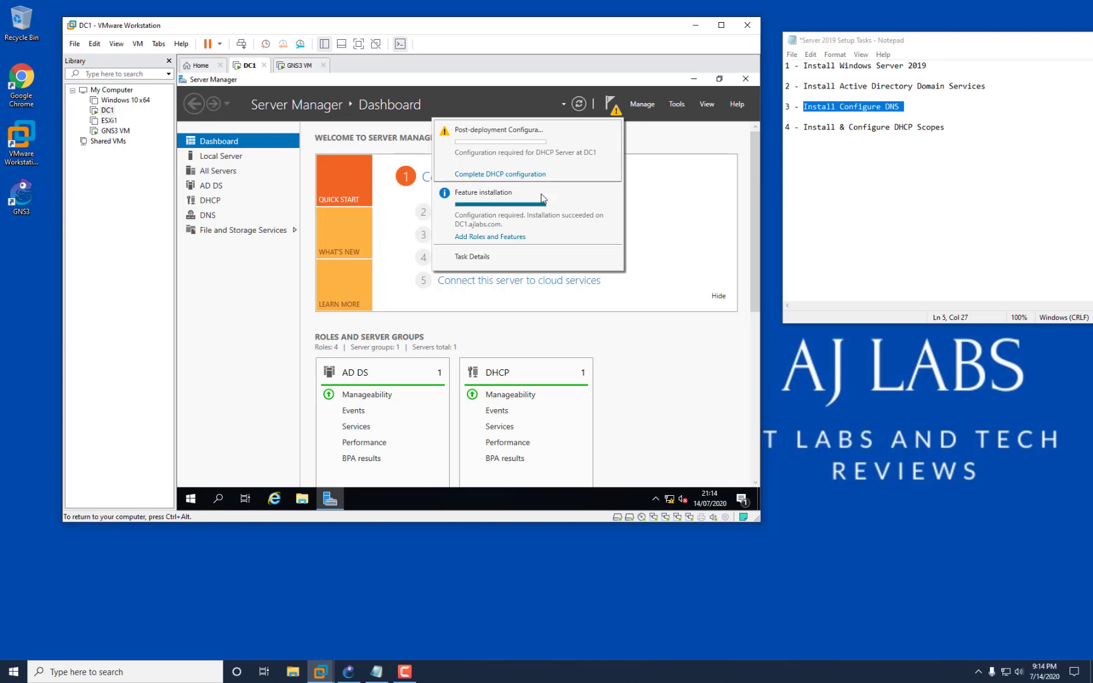
pyautogui.click(676, 109)
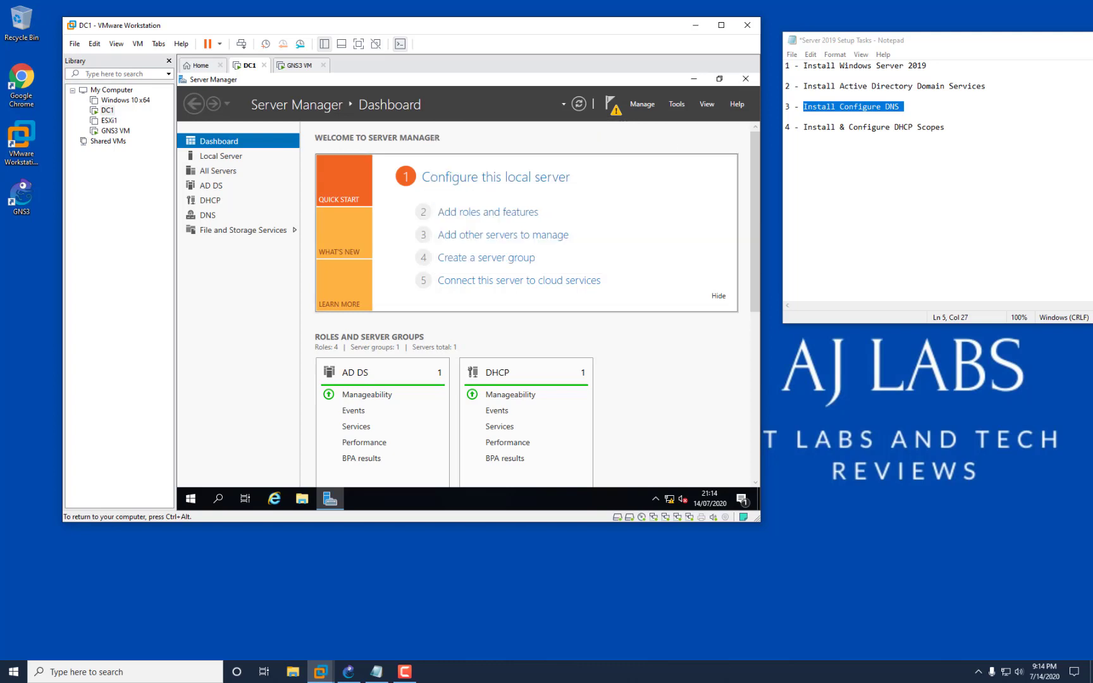
pyautogui.click(675, 106)
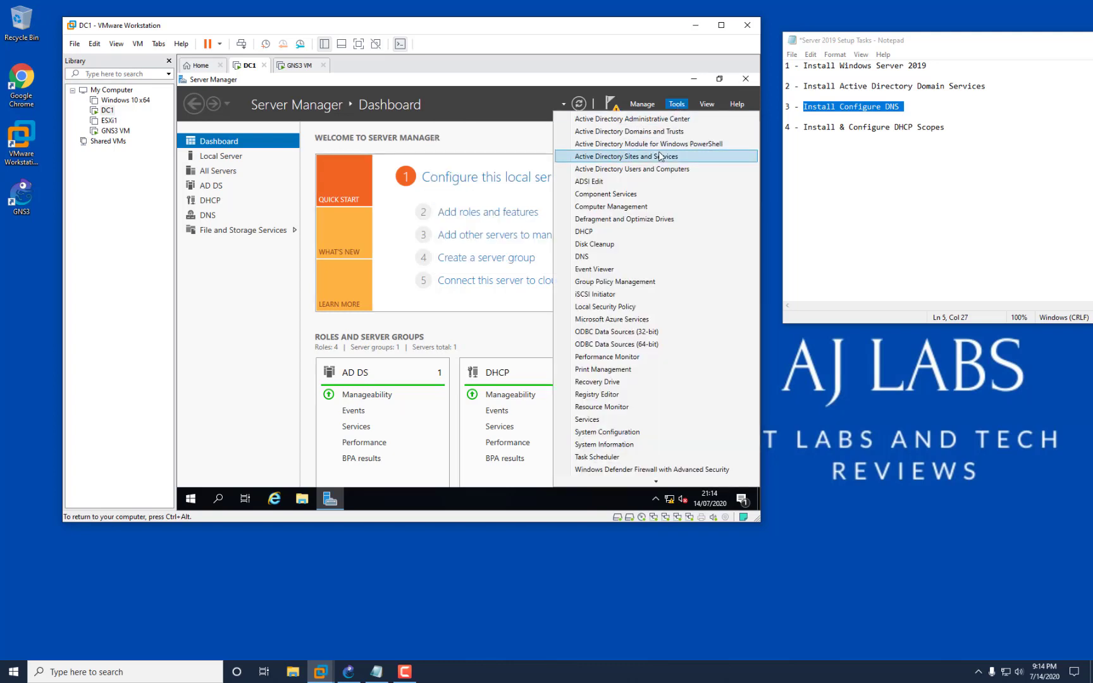
# Launch DNS Manager and expand DC1 > Forward Lookup Zones to show the ajlabs.com records.
pyautogui.click(582, 256)
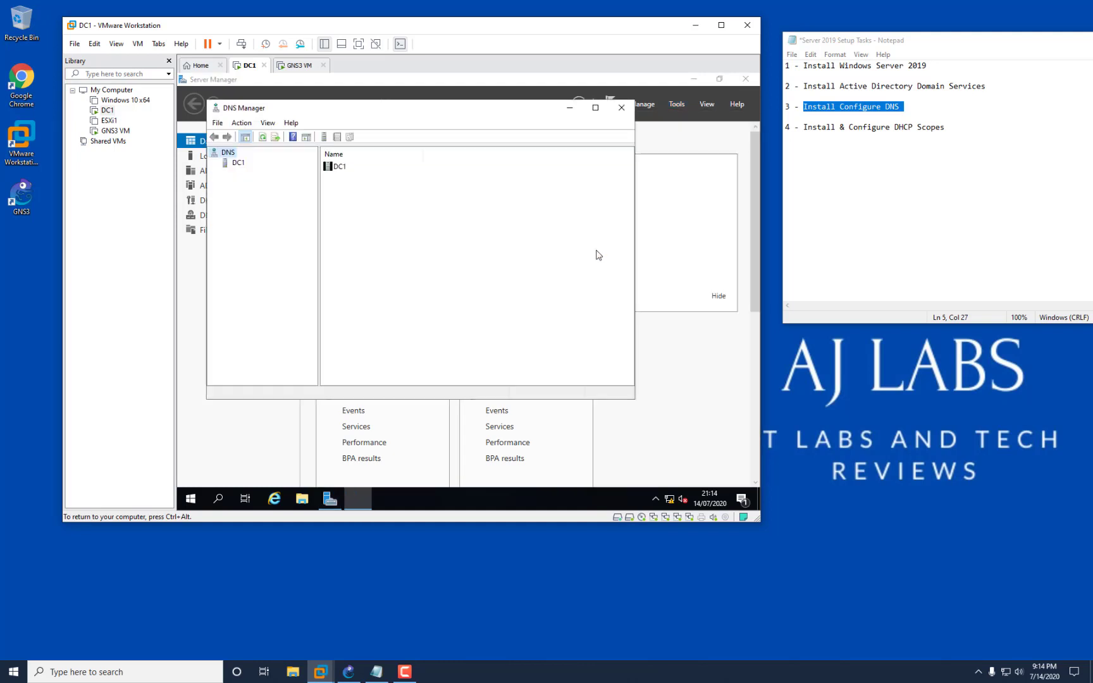
pyautogui.click(239, 163)
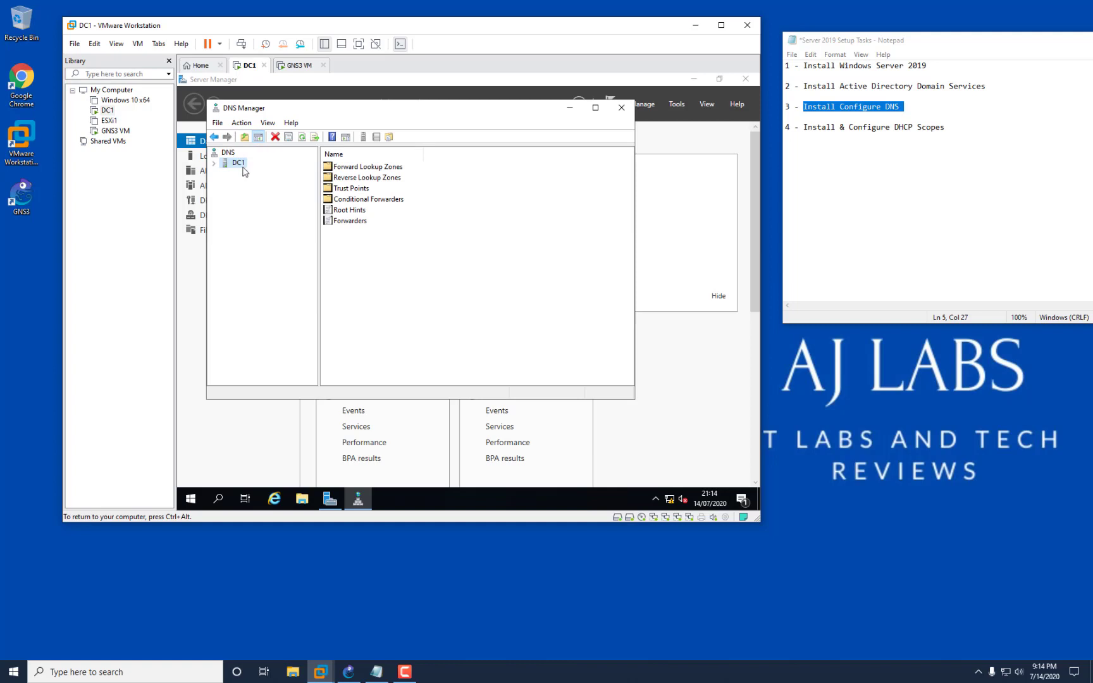
pyautogui.click(214, 165)
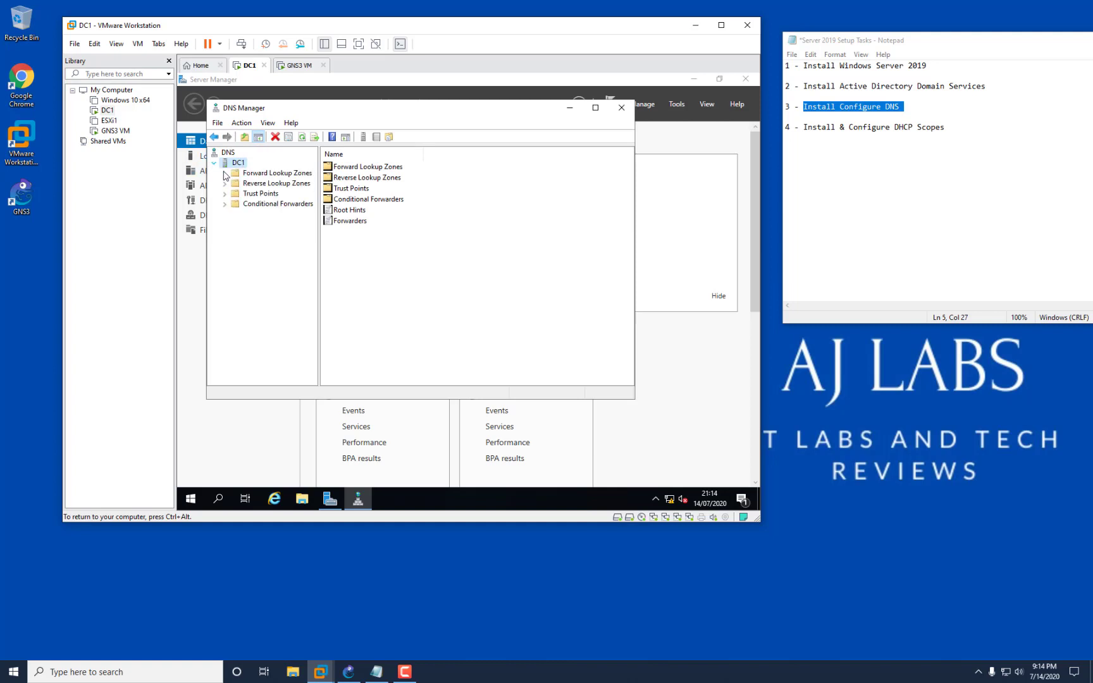
pyautogui.click(226, 174)
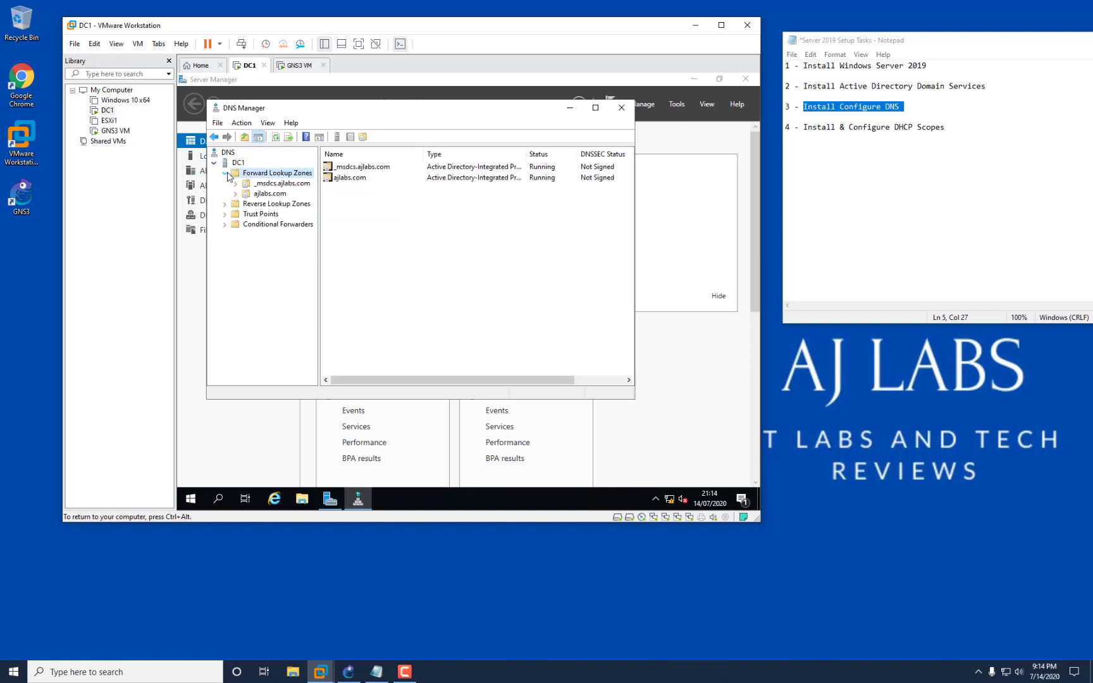
pyautogui.doubleClick(254, 195)
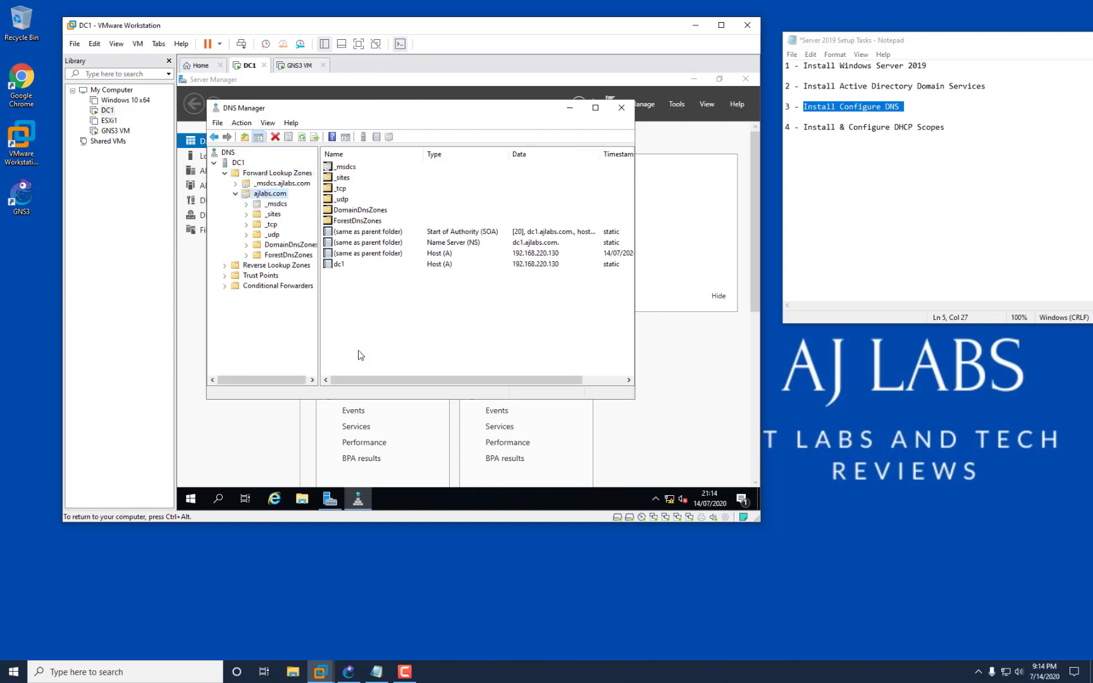
pyautogui.click(356, 264)
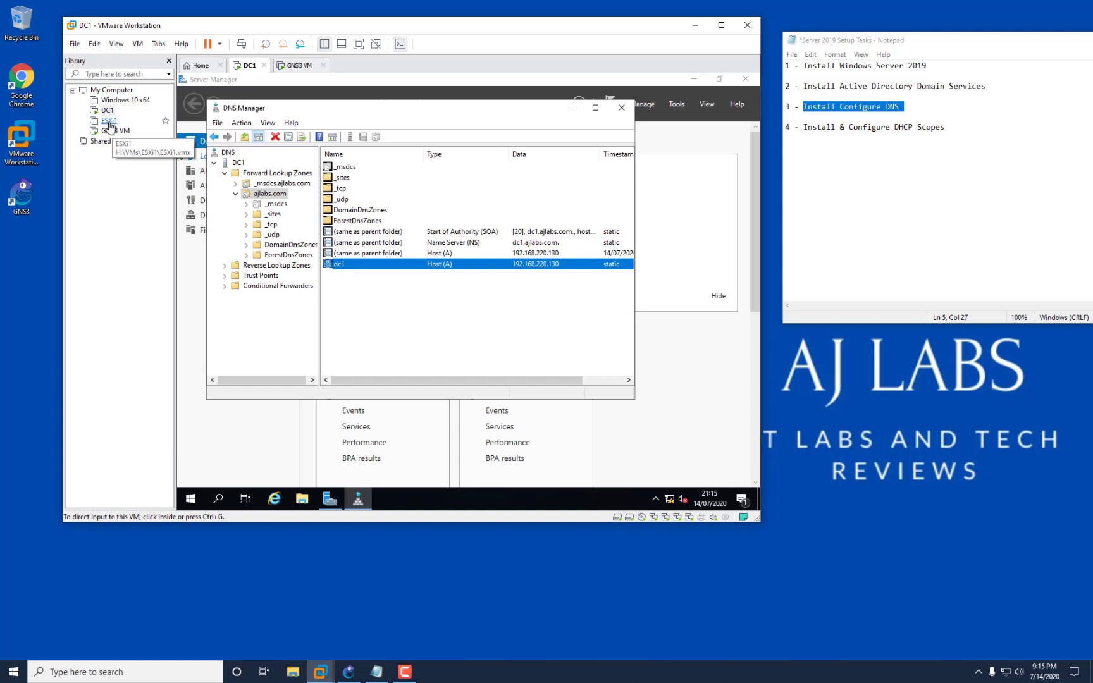
# Create host record esxi1 at 192.168.220.131 with a PTR record, accepting the missing reverse zone warning.
pyautogui.rightClick(352, 278)
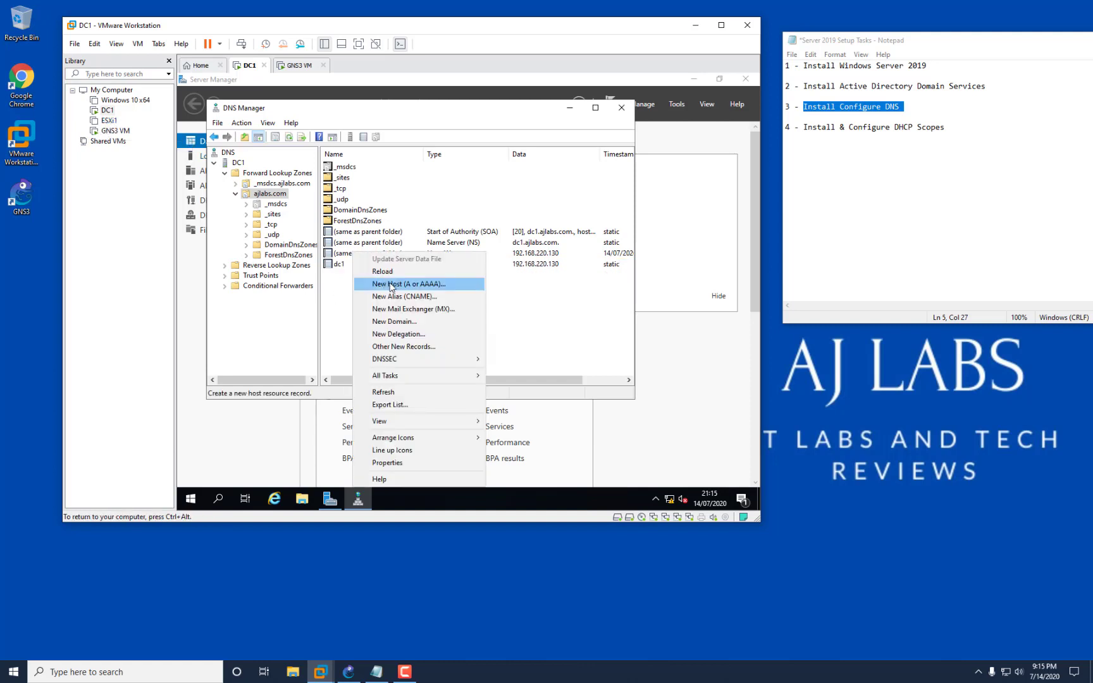
pyautogui.click(390, 284)
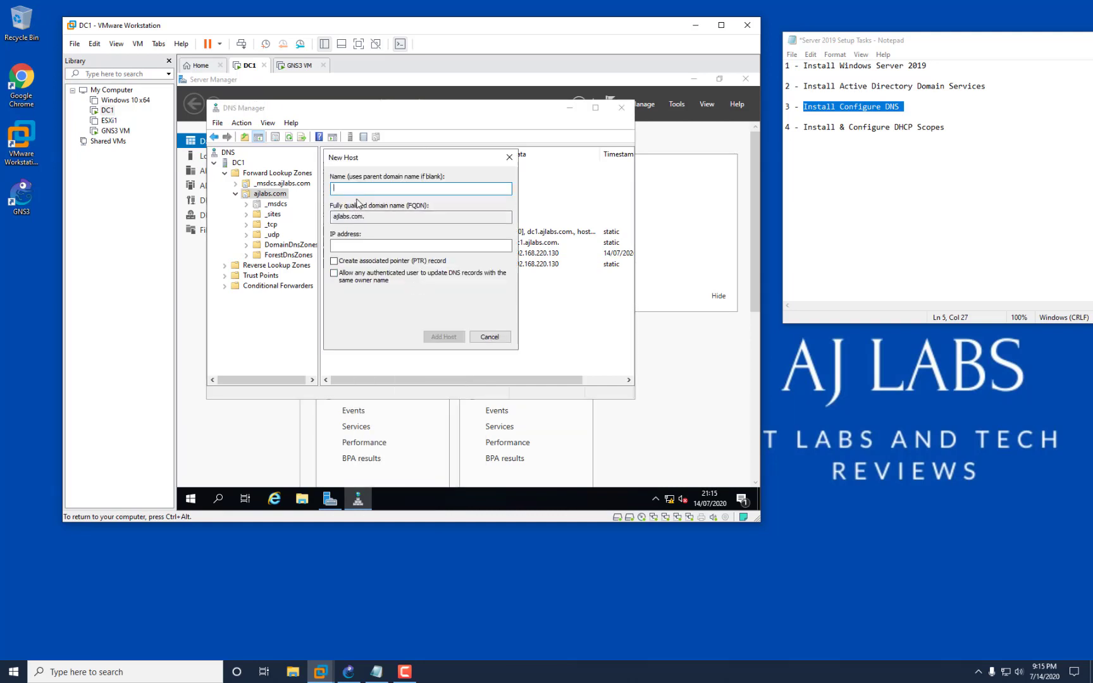
pyautogui.write('esxi1')
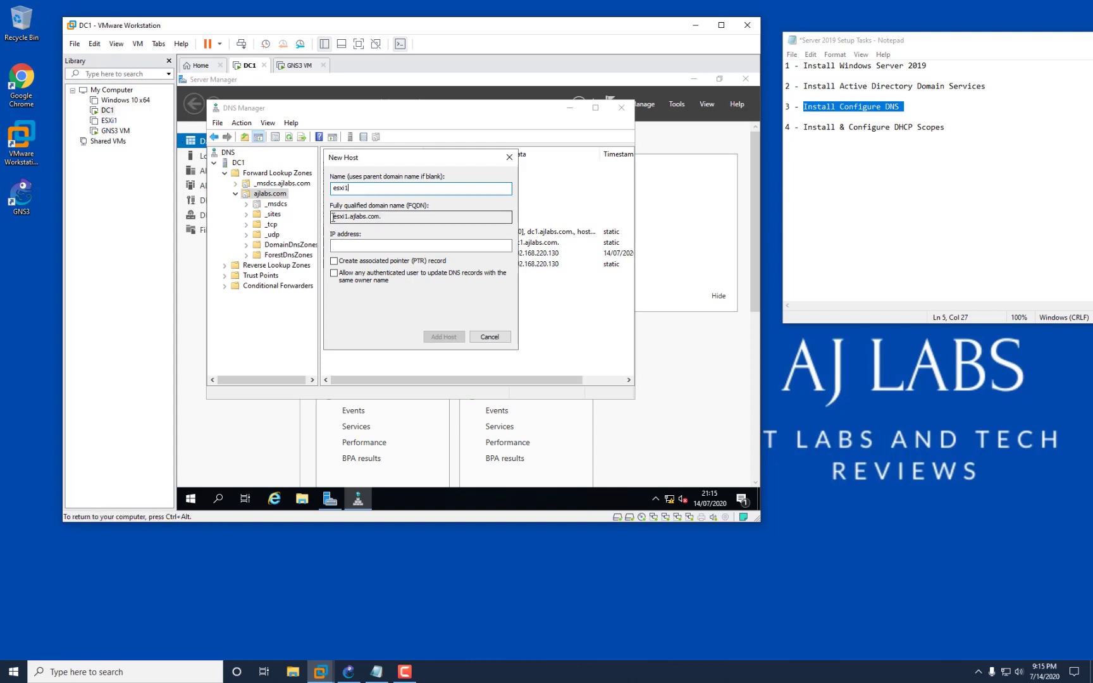
pyautogui.moveTo(332, 216); pyautogui.dragTo(390, 217)
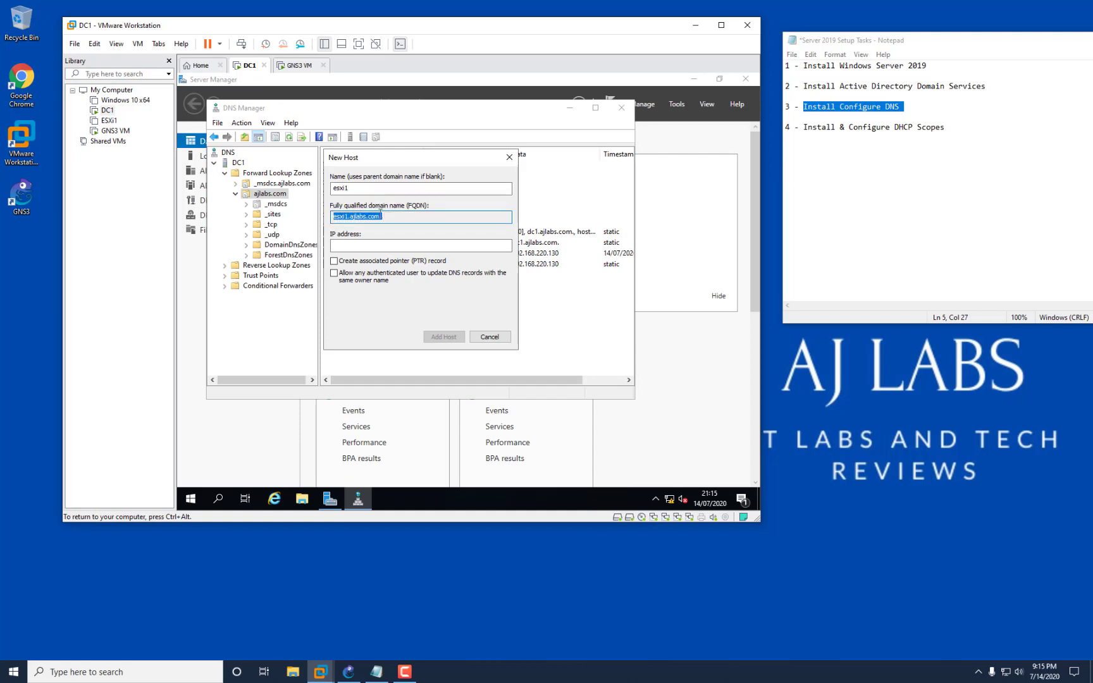
pyautogui.click(375, 246)
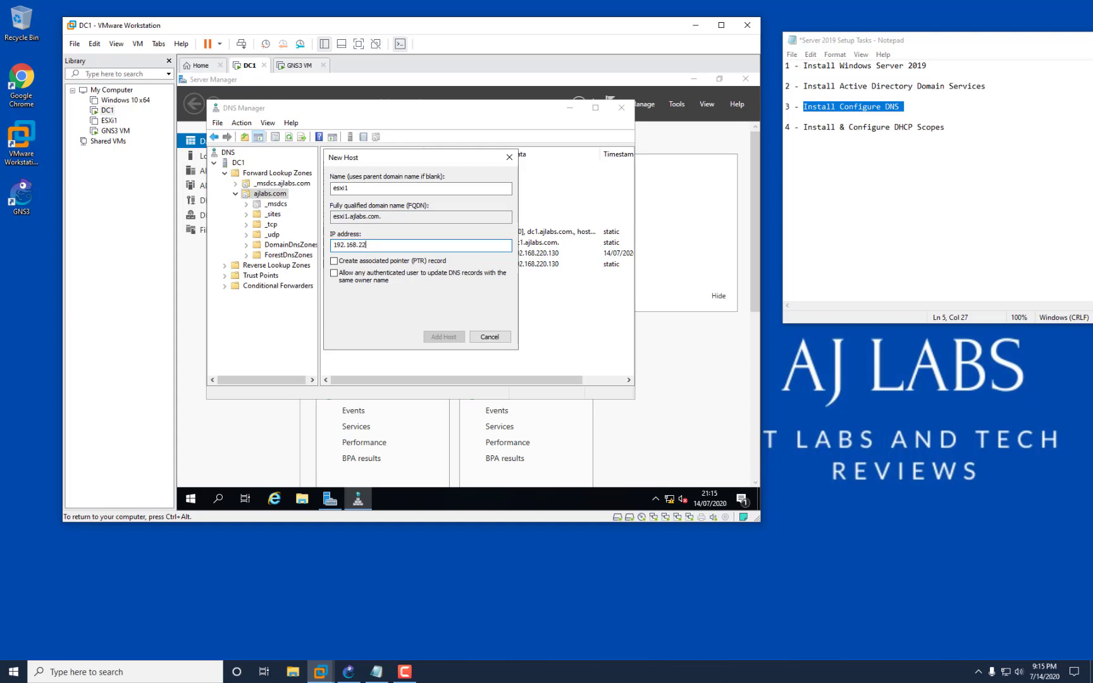
pyautogui.write('192.168.220.131')
pyautogui.moveTo(478, 160); pyautogui.dragTo(659, 277)
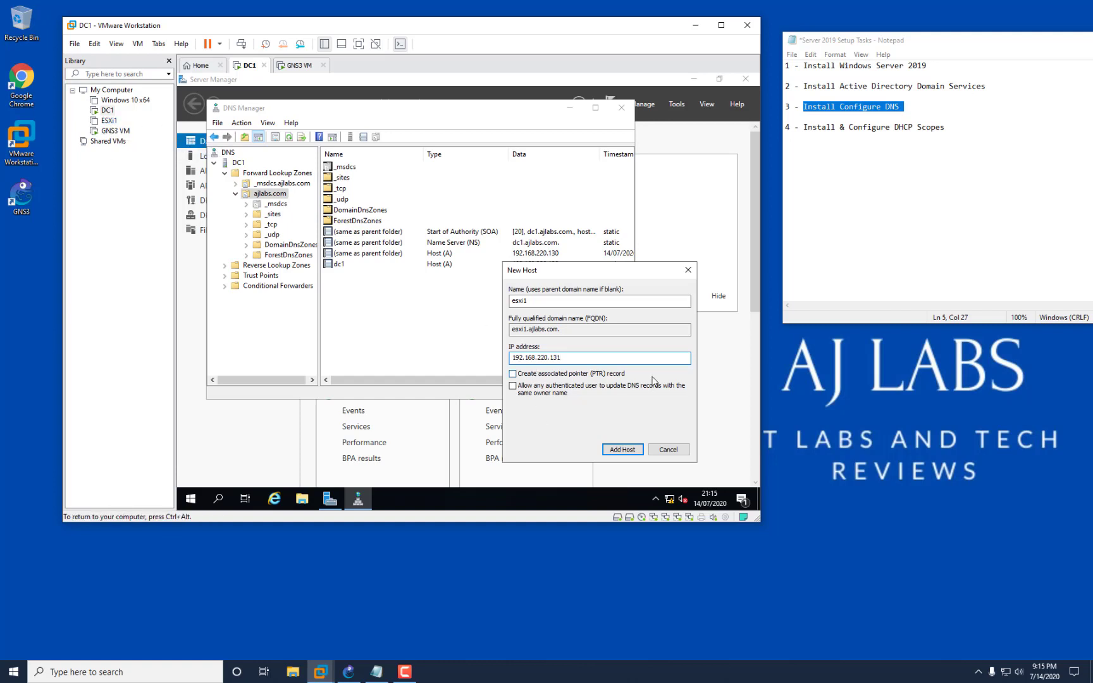
pyautogui.click(544, 374)
pyautogui.click(631, 450)
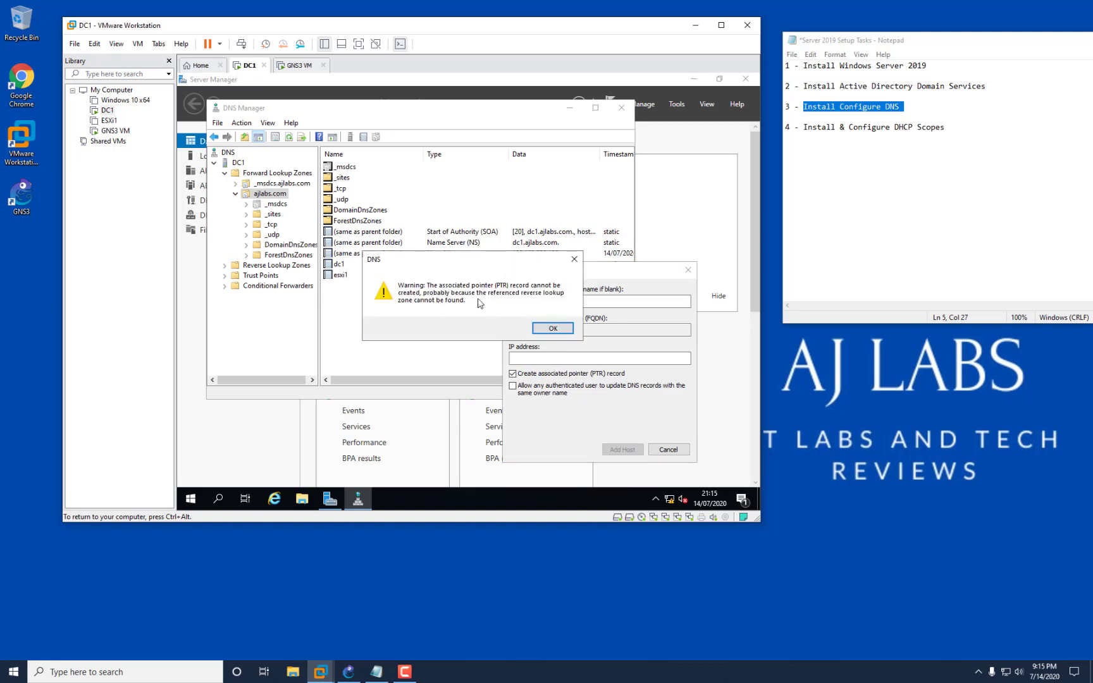
pyautogui.click(545, 327)
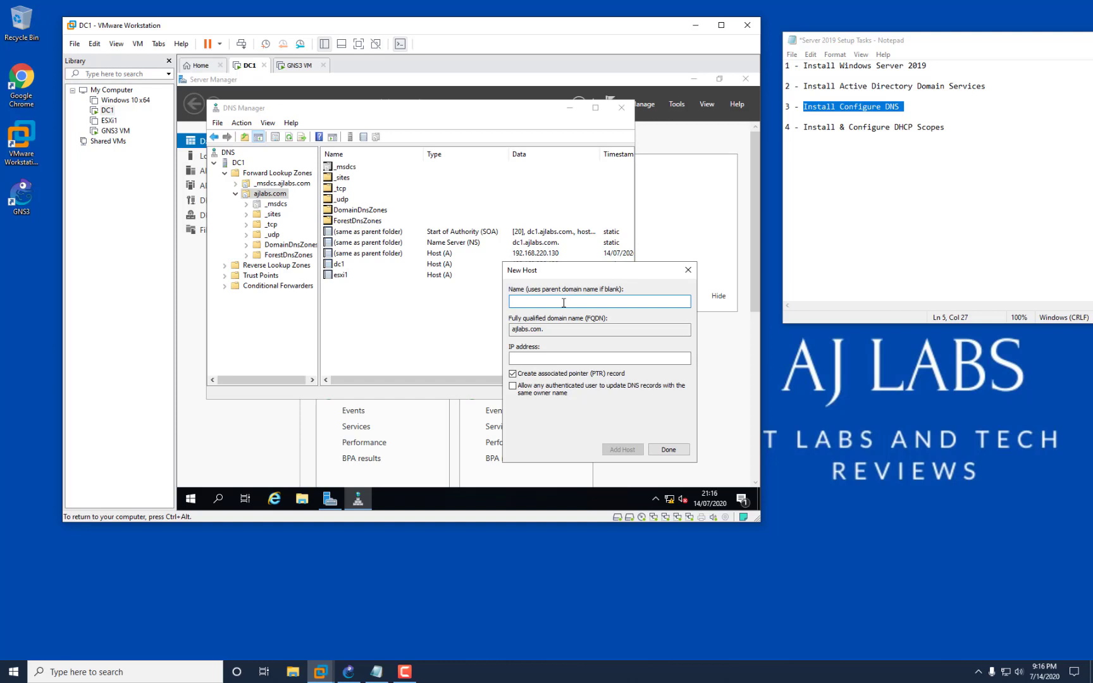
# Add host record vcsa at 192.168.220.133 without a PTR record.
pyautogui.write('vcsa')
pyautogui.click(558, 358)
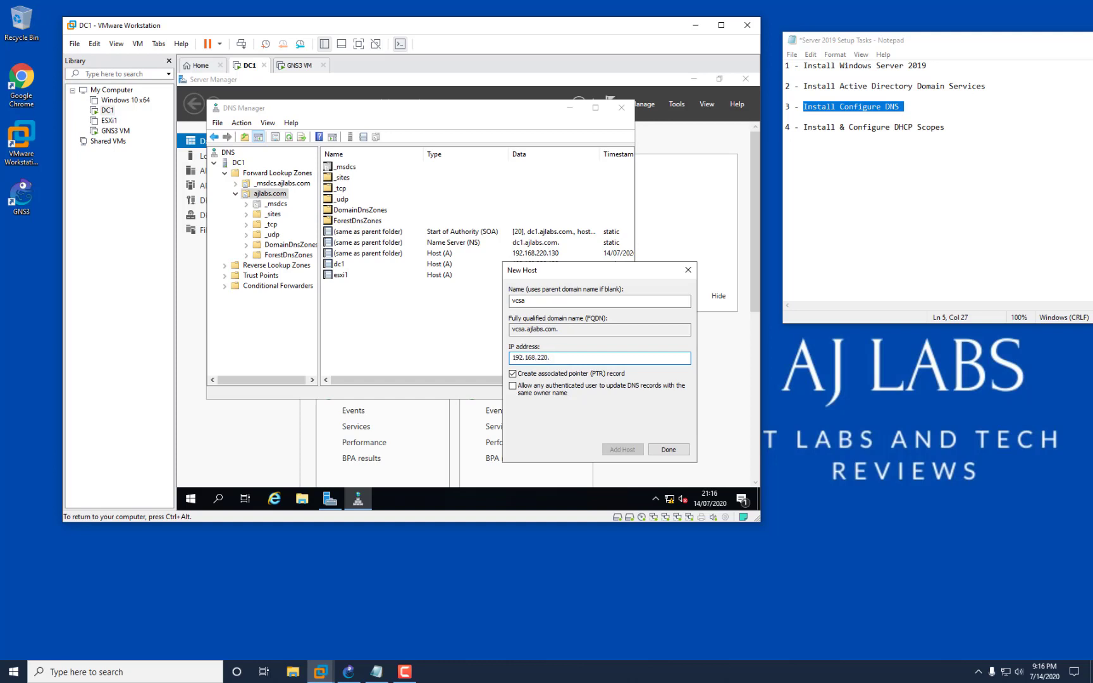
pyautogui.write('192.168.220.133')
pyautogui.click(561, 374)
pyautogui.click(619, 451)
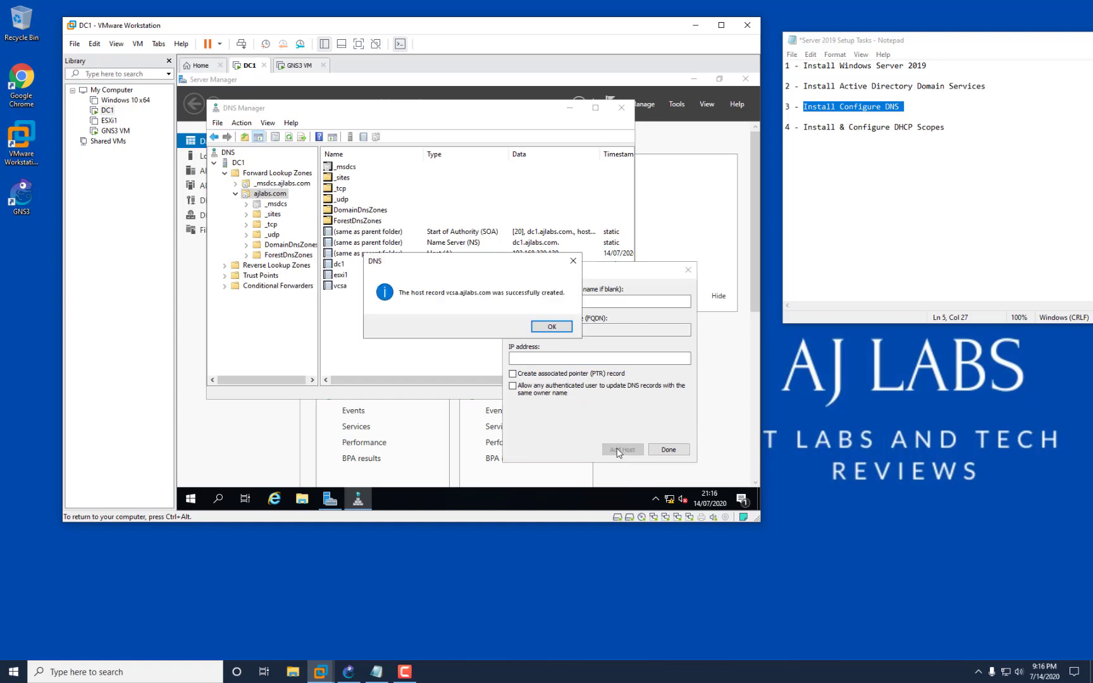
pyautogui.click(552, 326)
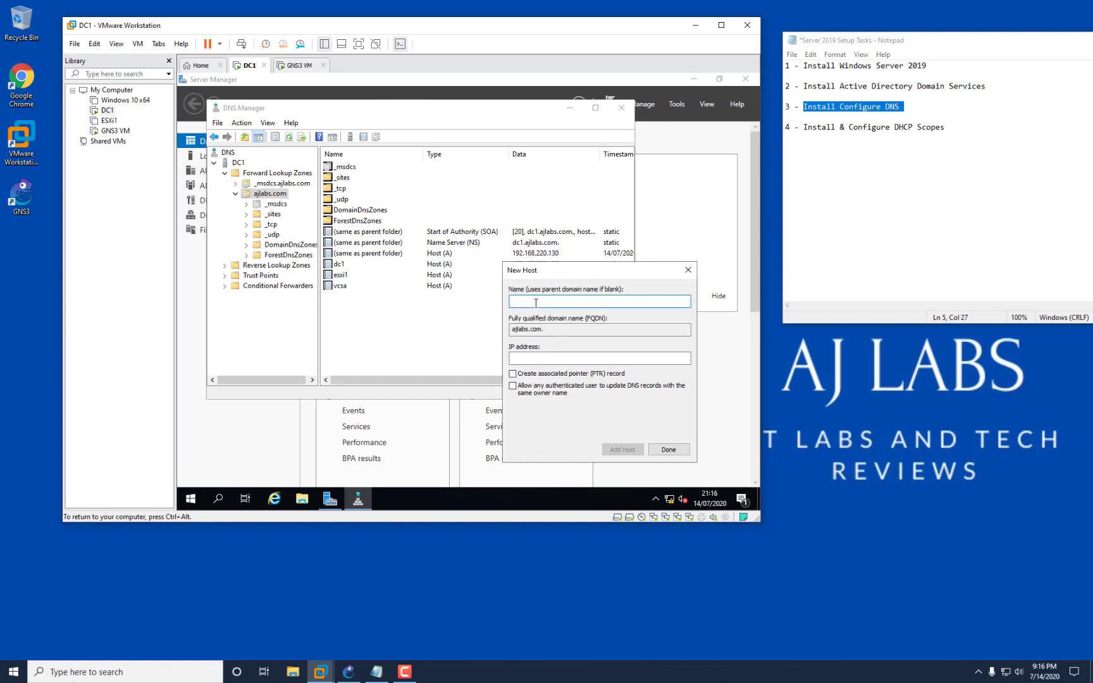
# Add host record esxi2 at 192.168.220.132 and finish adding hosts.
pyautogui.write('esxi2')
pyautogui.click(538, 358)
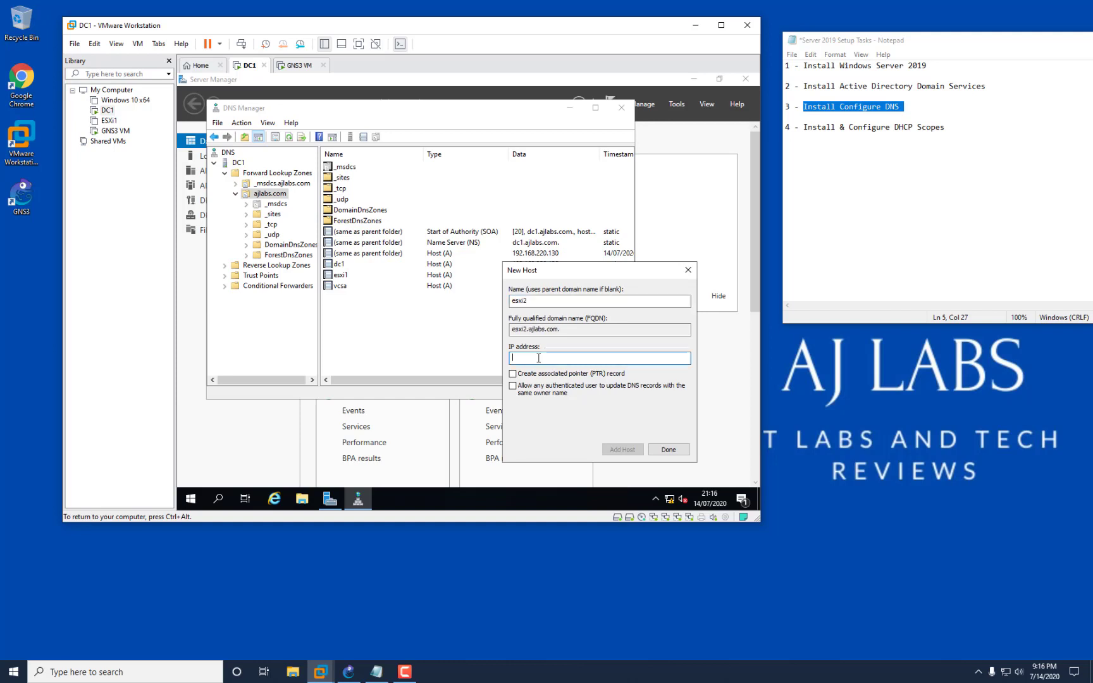
pyautogui.write('192.168.220.132')
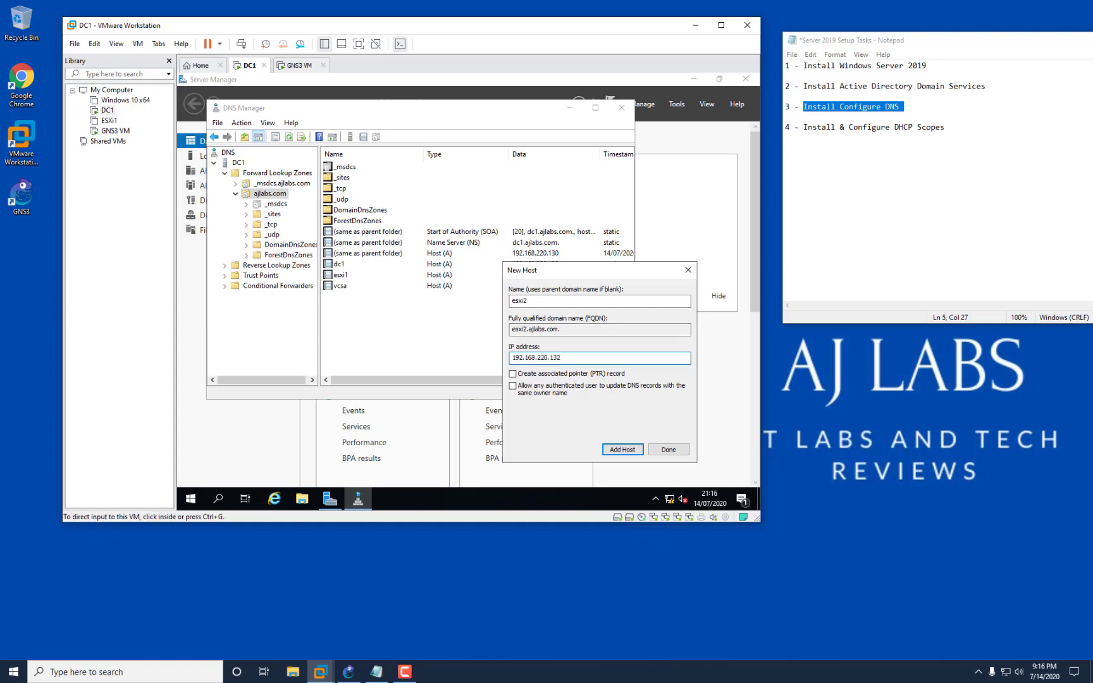
pyautogui.click(622, 449)
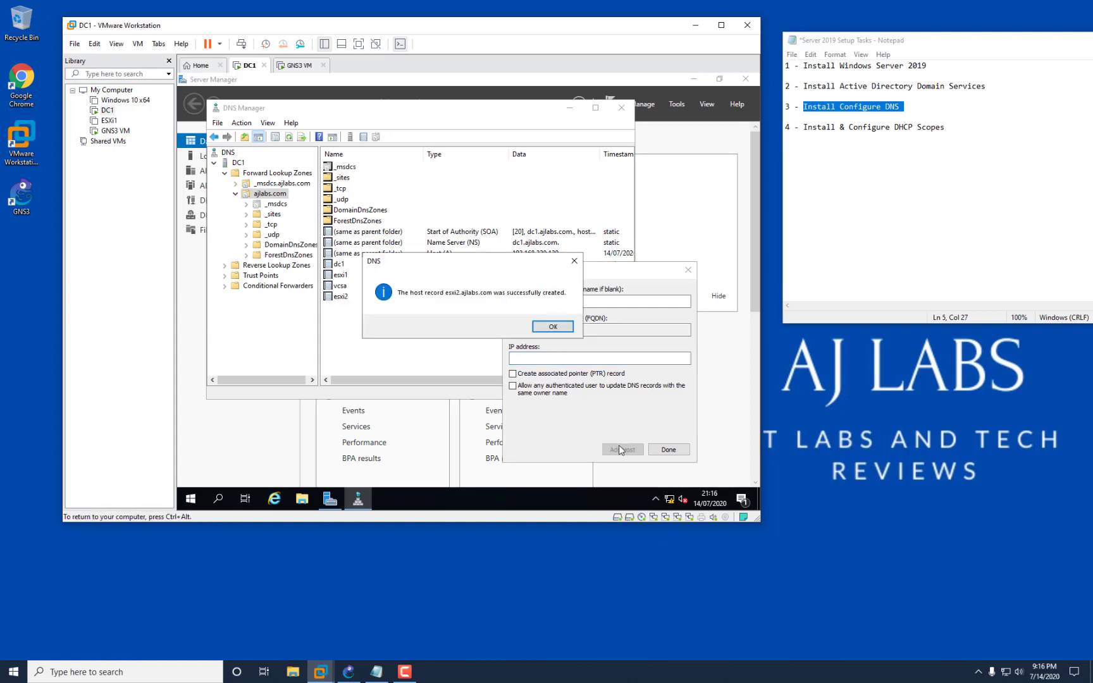
pyautogui.click(553, 327)
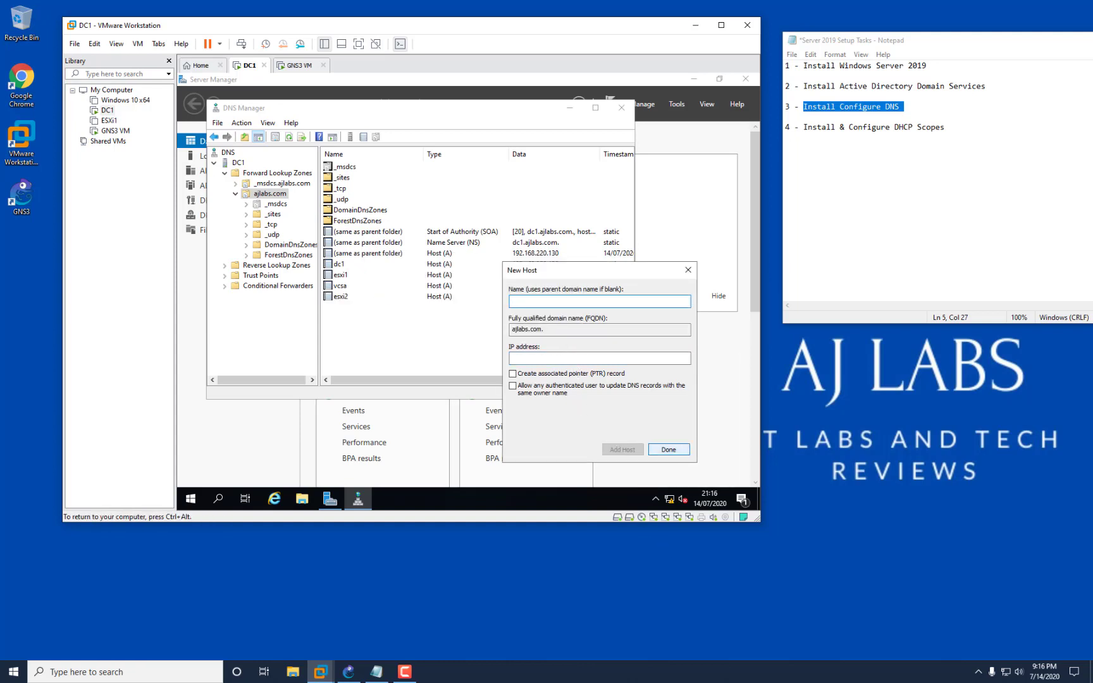
pyautogui.click(688, 270)
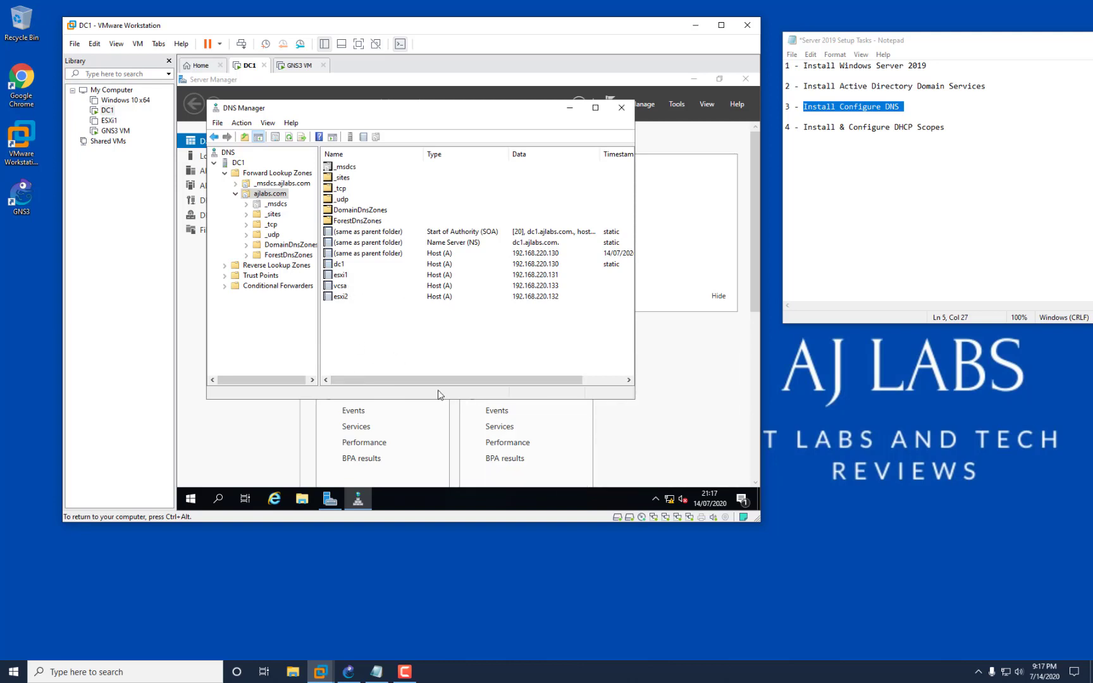
# Replace DC1's three old fec0 DNS forwarders with the single forwarder 192.168.220.2.
pyautogui.rightClick(238, 163)
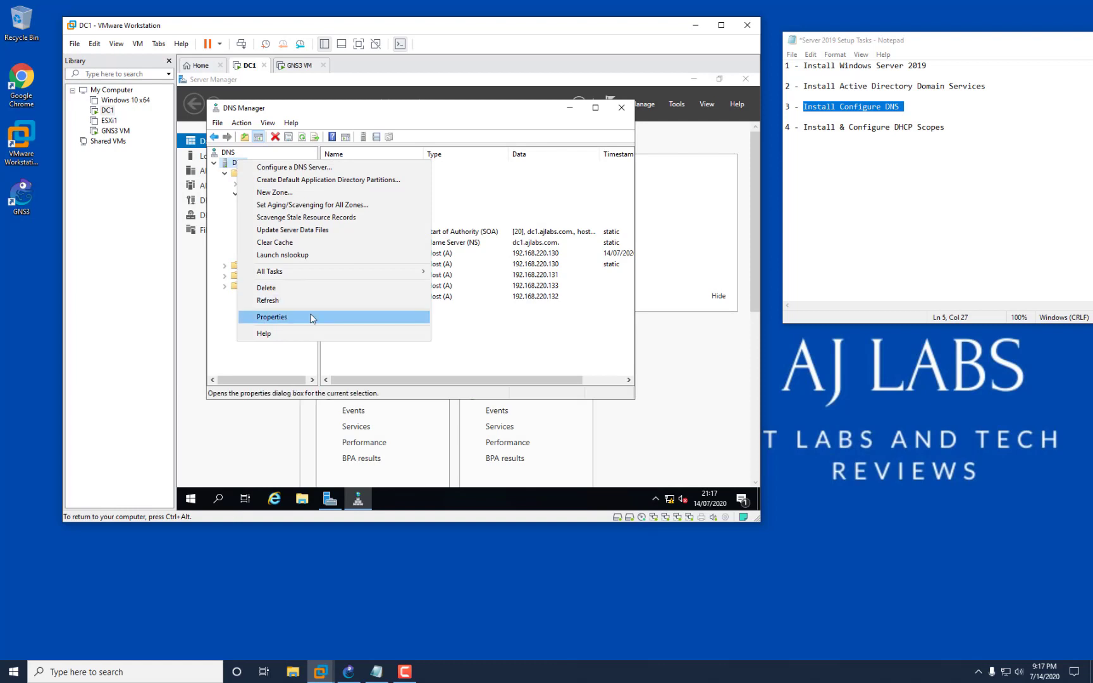
pyautogui.rightClick(228, 163)
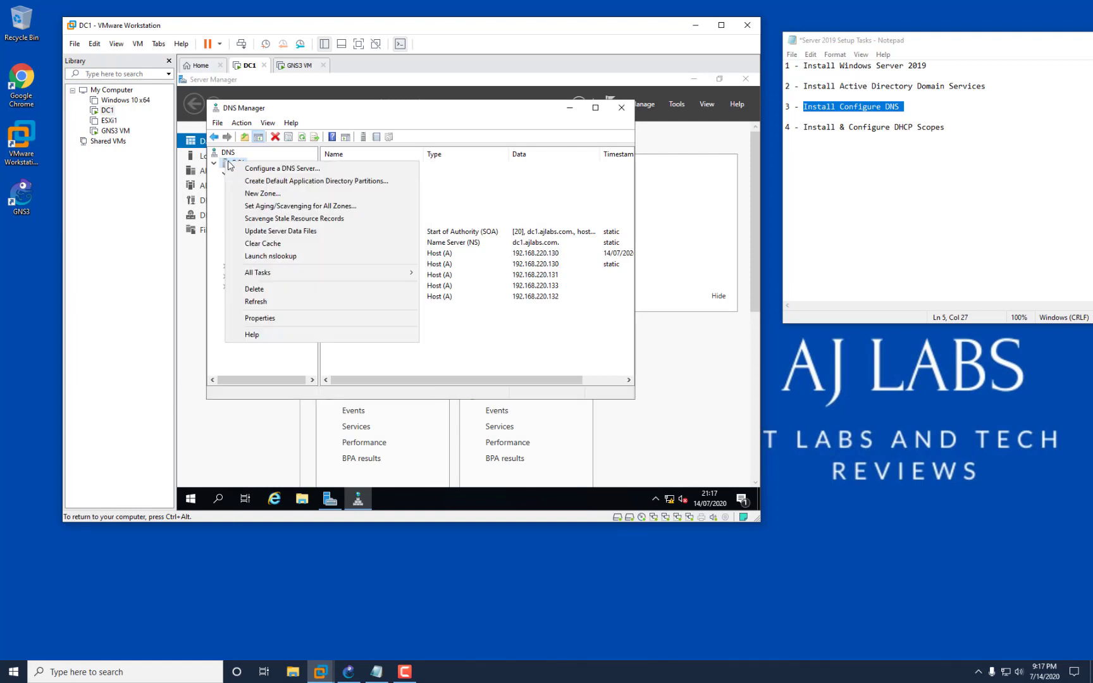
pyautogui.click(278, 318)
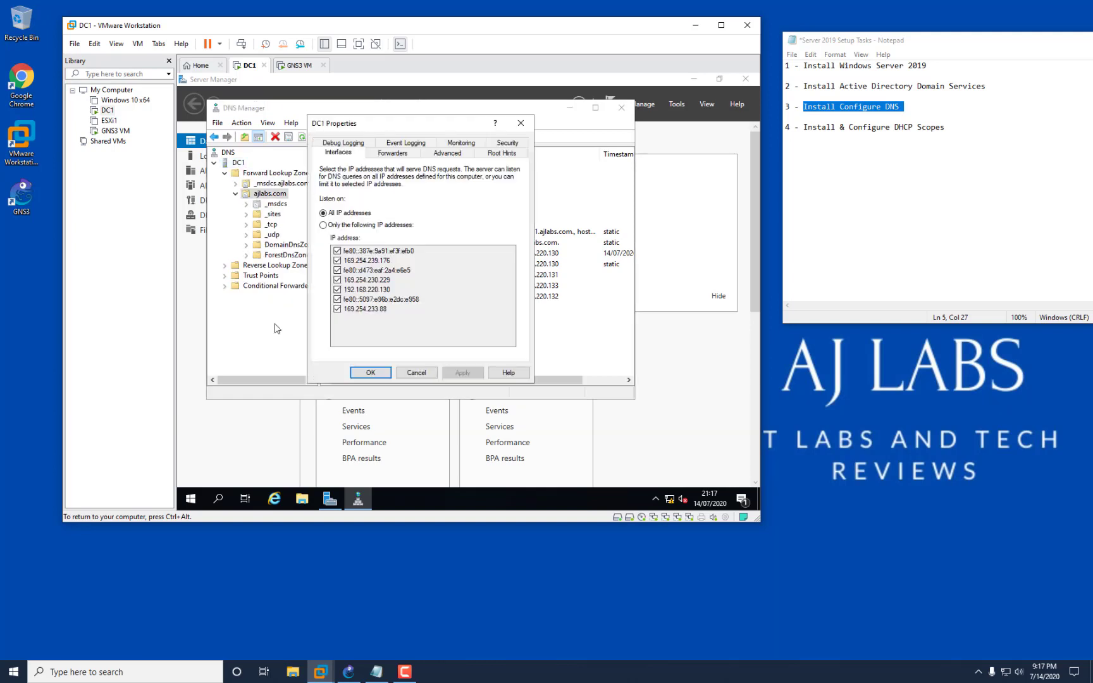
pyautogui.click(390, 156)
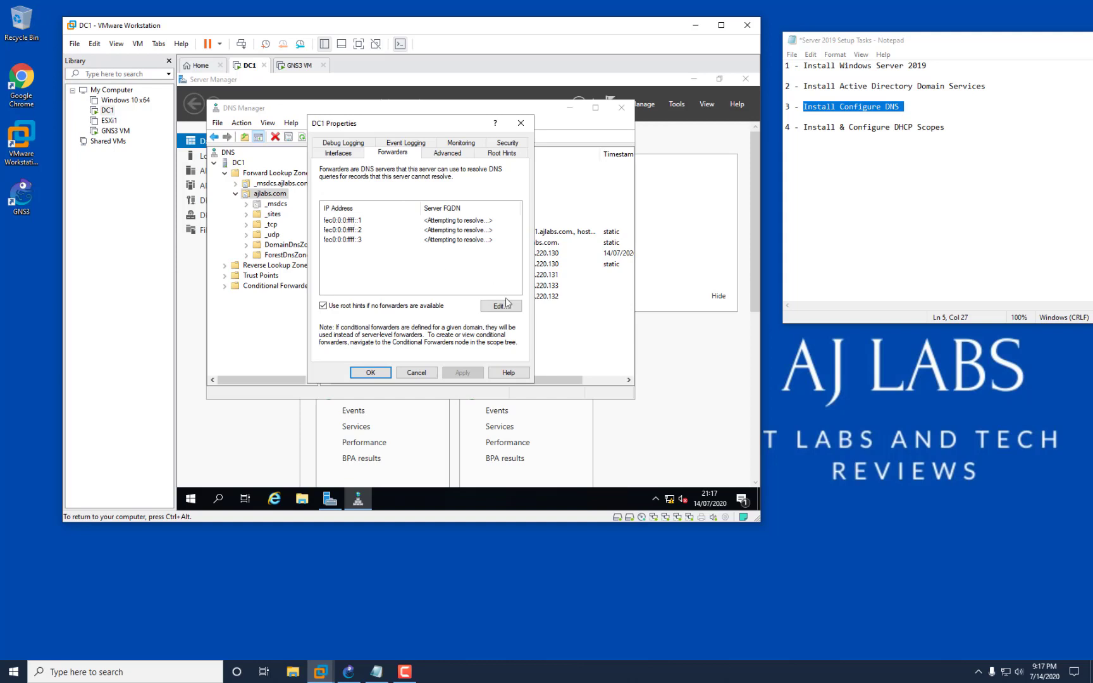
pyautogui.click(506, 308)
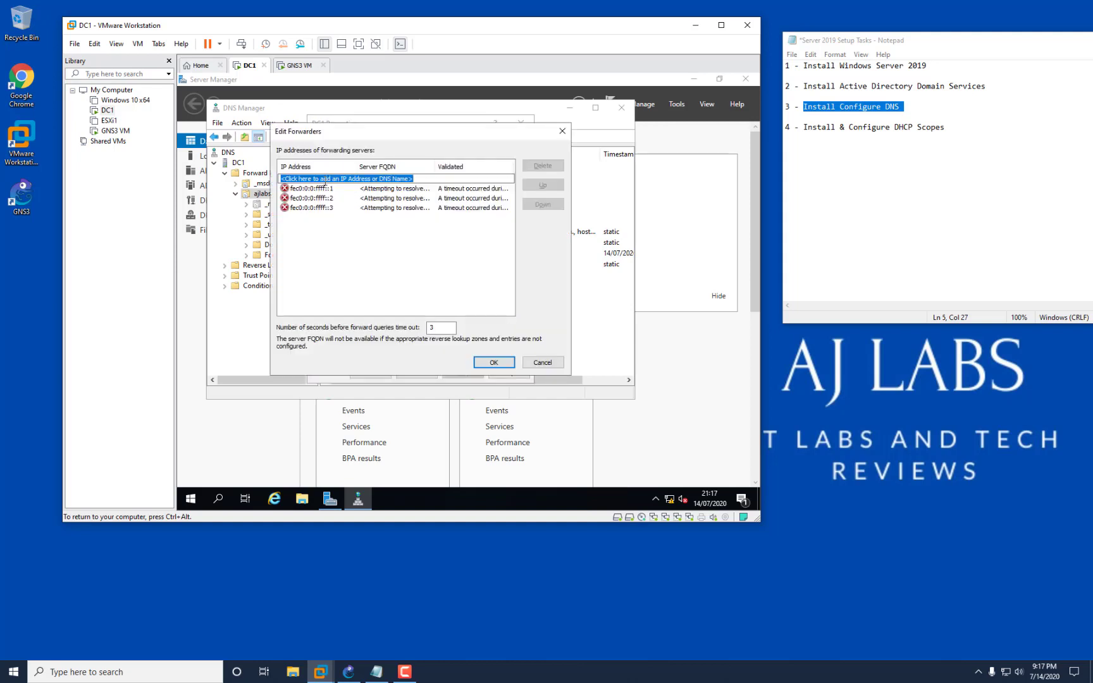
pyautogui.click(323, 189)
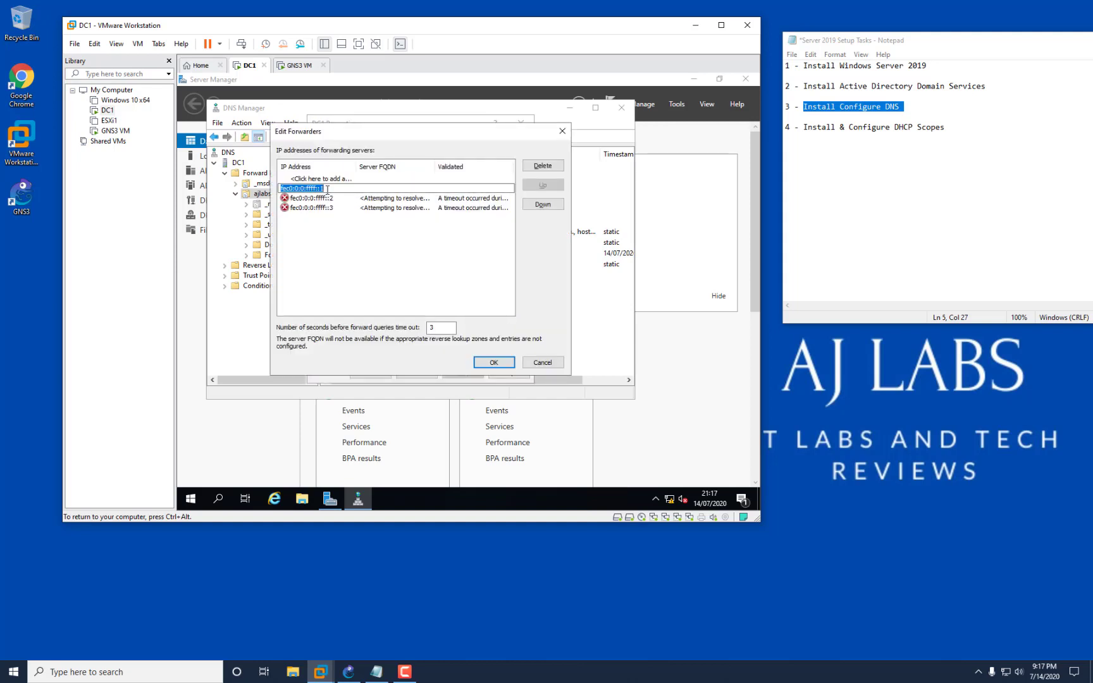
pyautogui.click(543, 166)
pyautogui.click(544, 166)
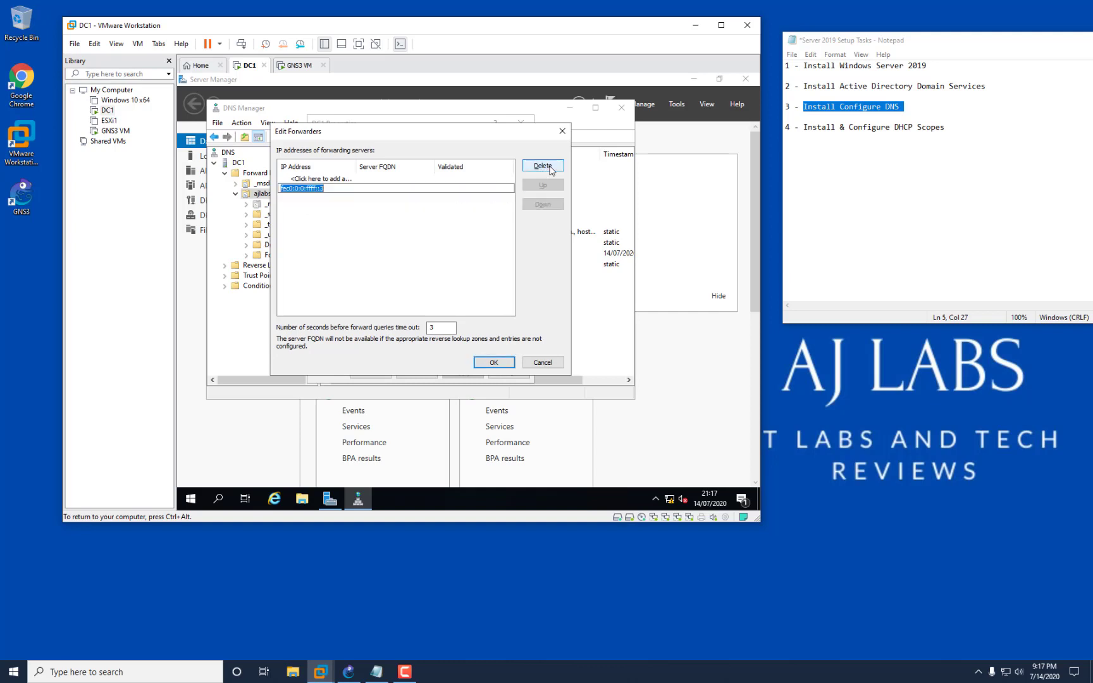
pyautogui.click(543, 166)
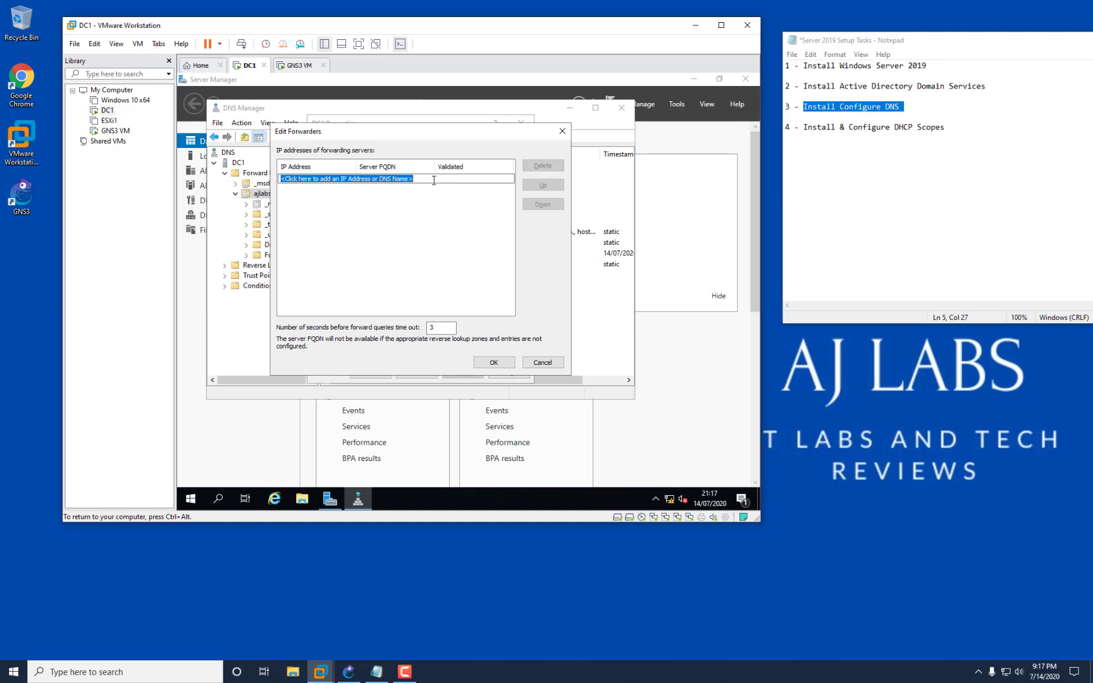
pyautogui.write('192.168.220.2')
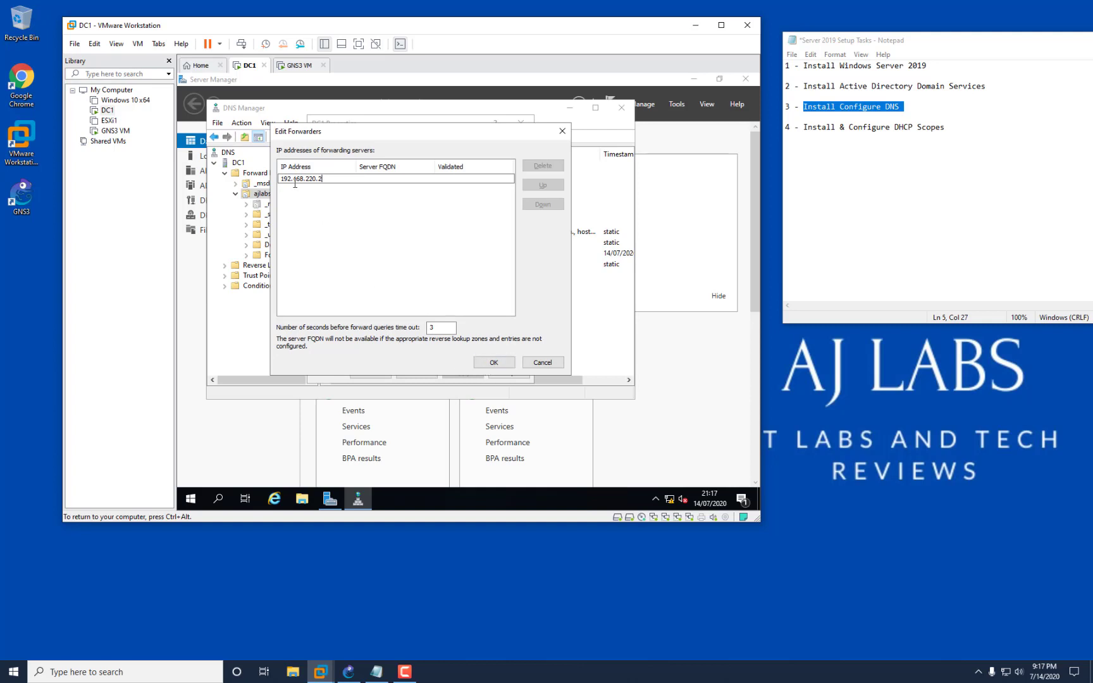
pyautogui.moveTo(333, 179); pyautogui.dragTo(259, 180)
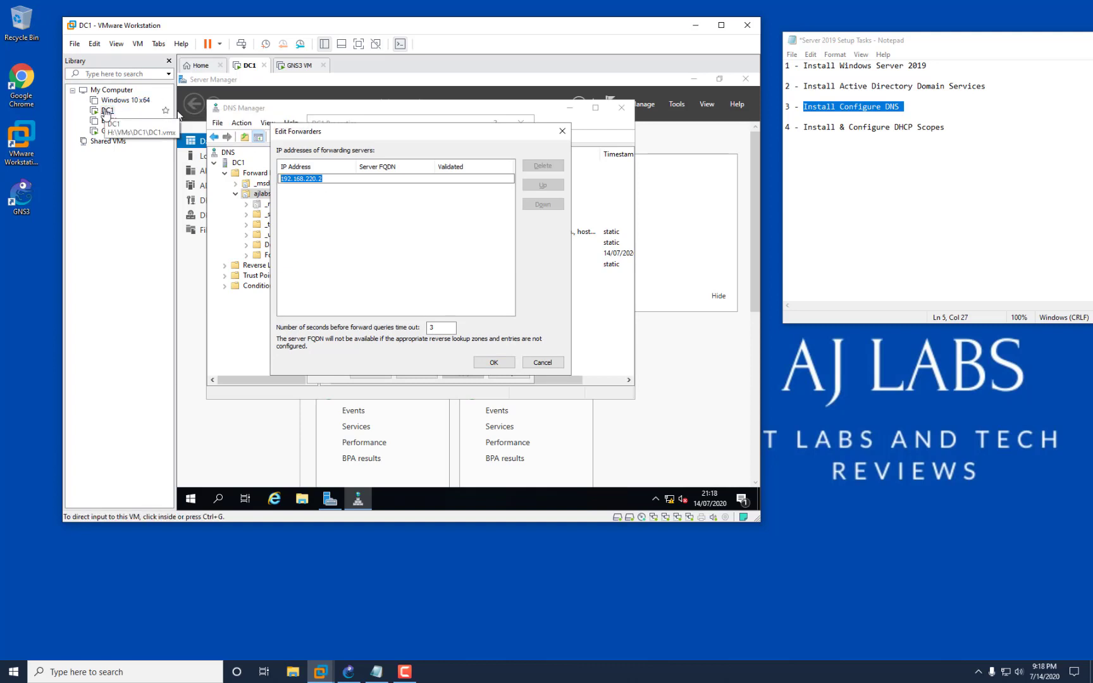
# Check the host PC's Ethernet settings, then bring up DC1's network and internet settings.
pyautogui.rightClick(1005, 674)
pyautogui.click(999, 660)
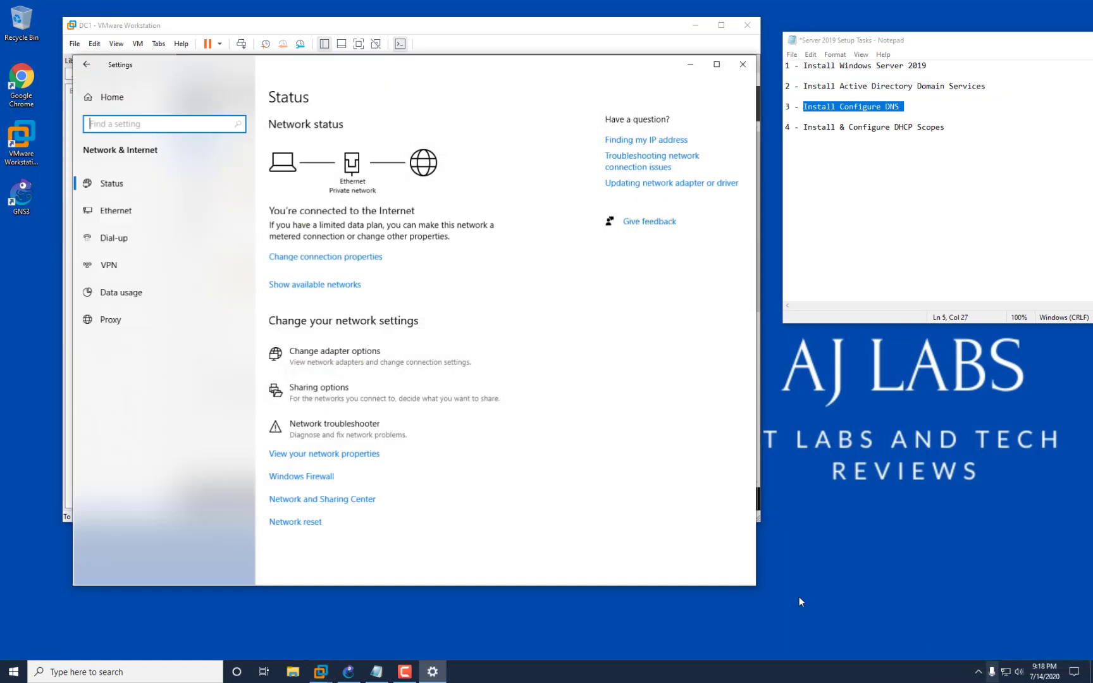
pyautogui.click(129, 210)
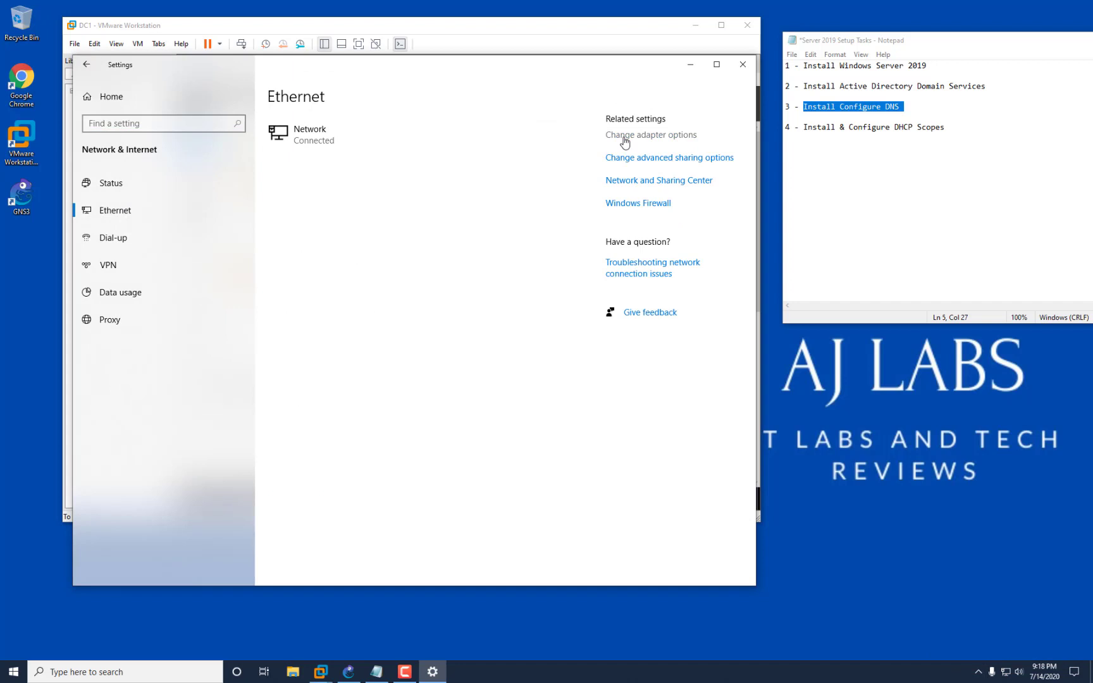
pyautogui.click(742, 64)
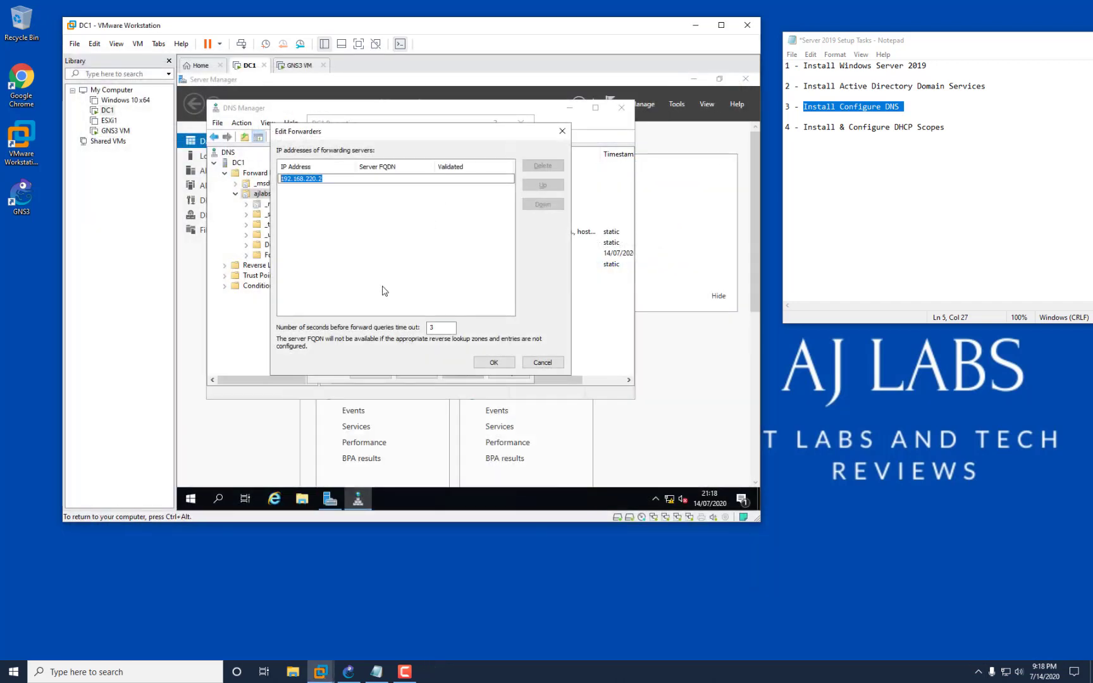
pyautogui.rightClick(669, 495)
pyautogui.click(669, 500)
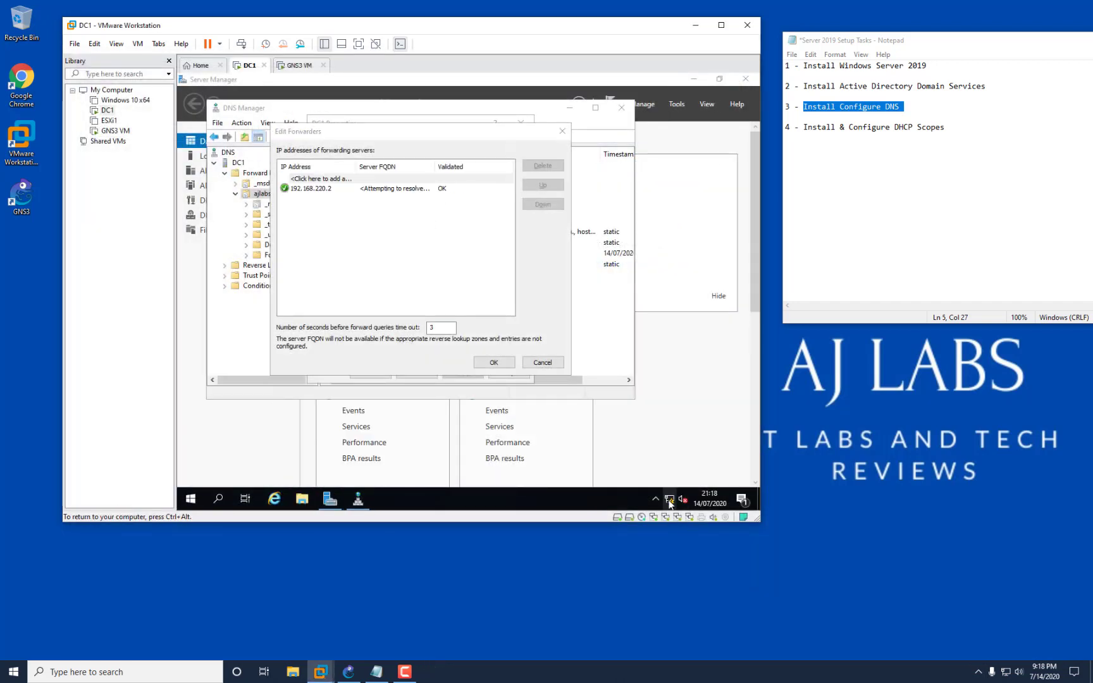
pyautogui.rightClick(669, 503)
pyautogui.click(670, 480)
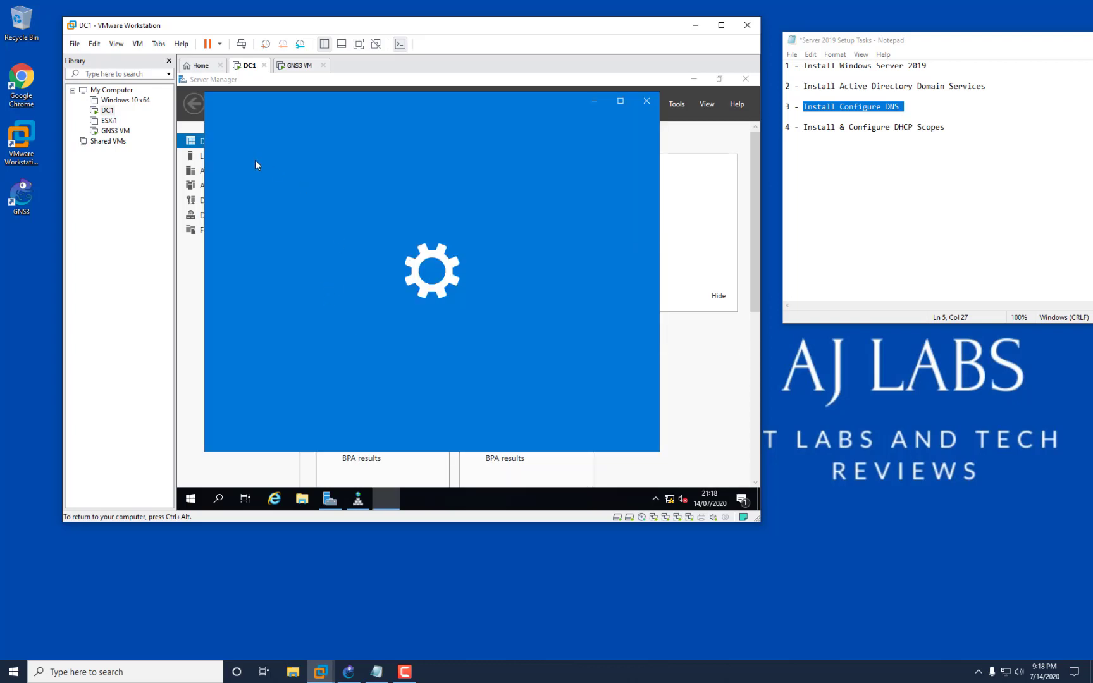
# Display Ethernet0's connection details: static IPv4 192.168.220.130 with gateway 192.168.220.2.
pyautogui.click(246, 246)
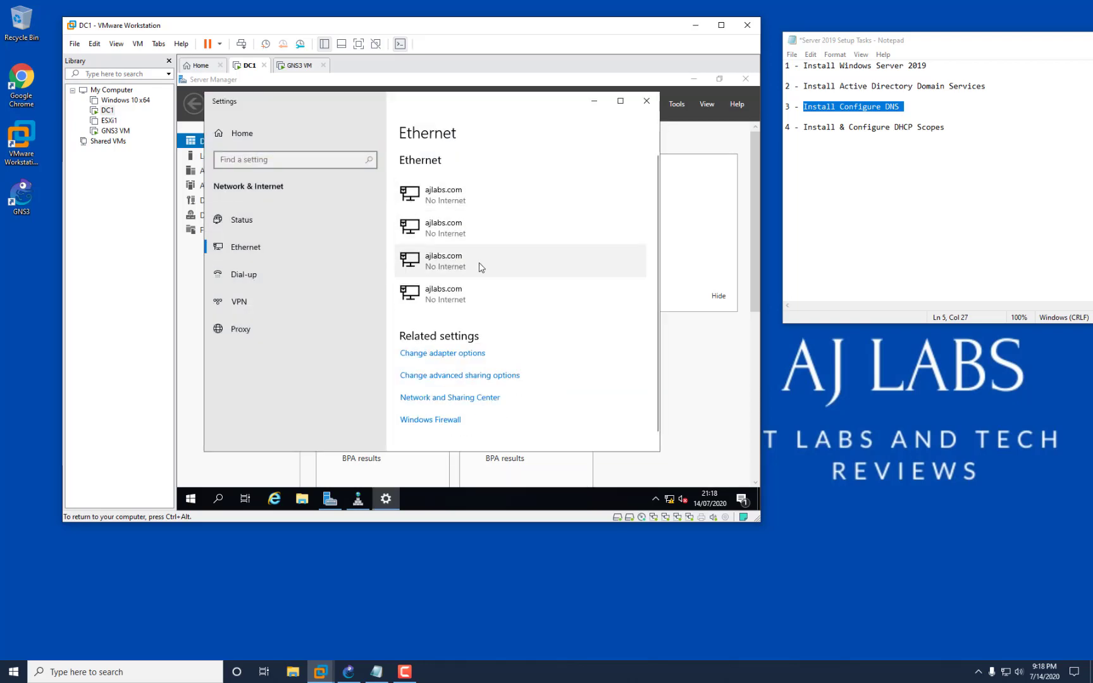
pyautogui.click(464, 354)
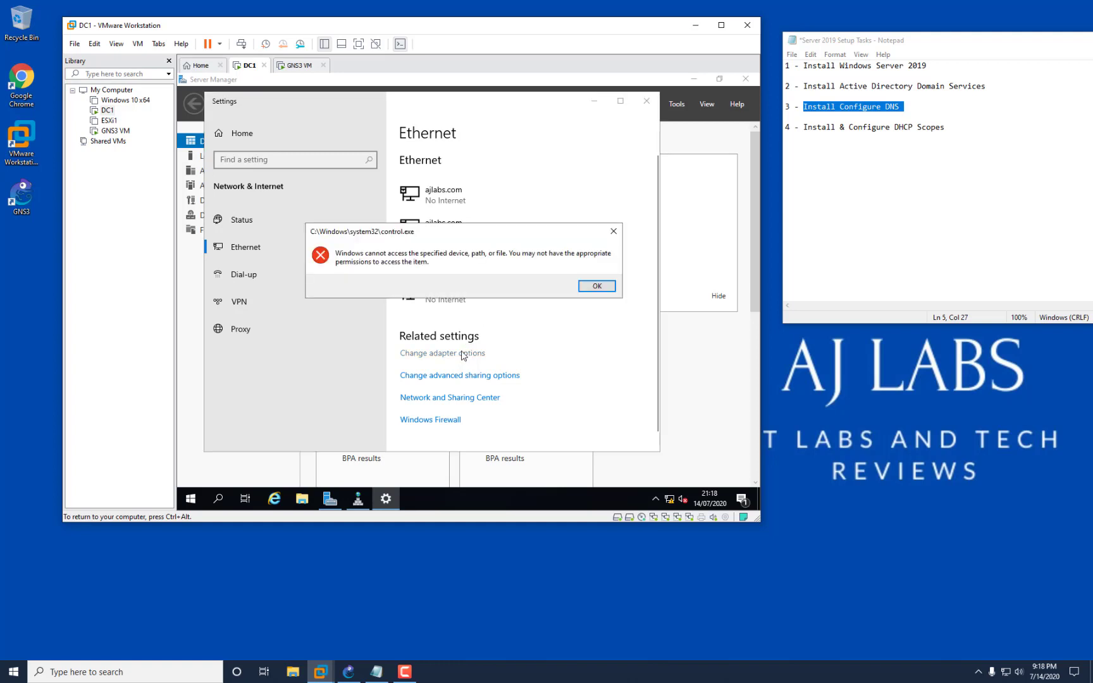
pyautogui.click(602, 286)
pyautogui.click(475, 397)
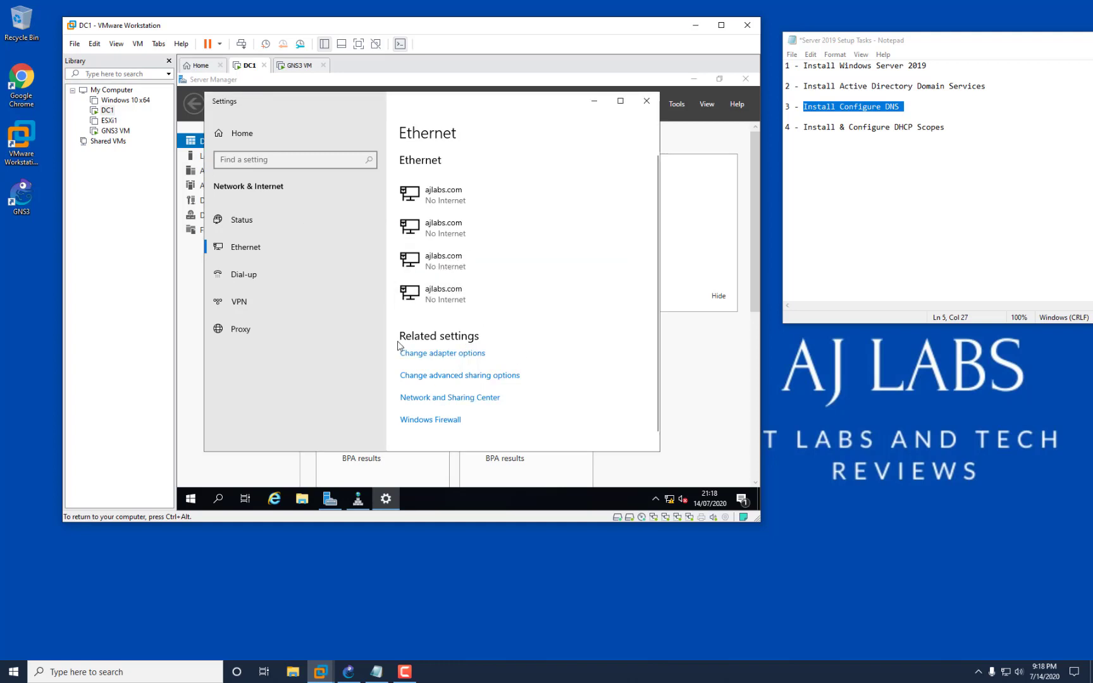
pyautogui.click(326, 186)
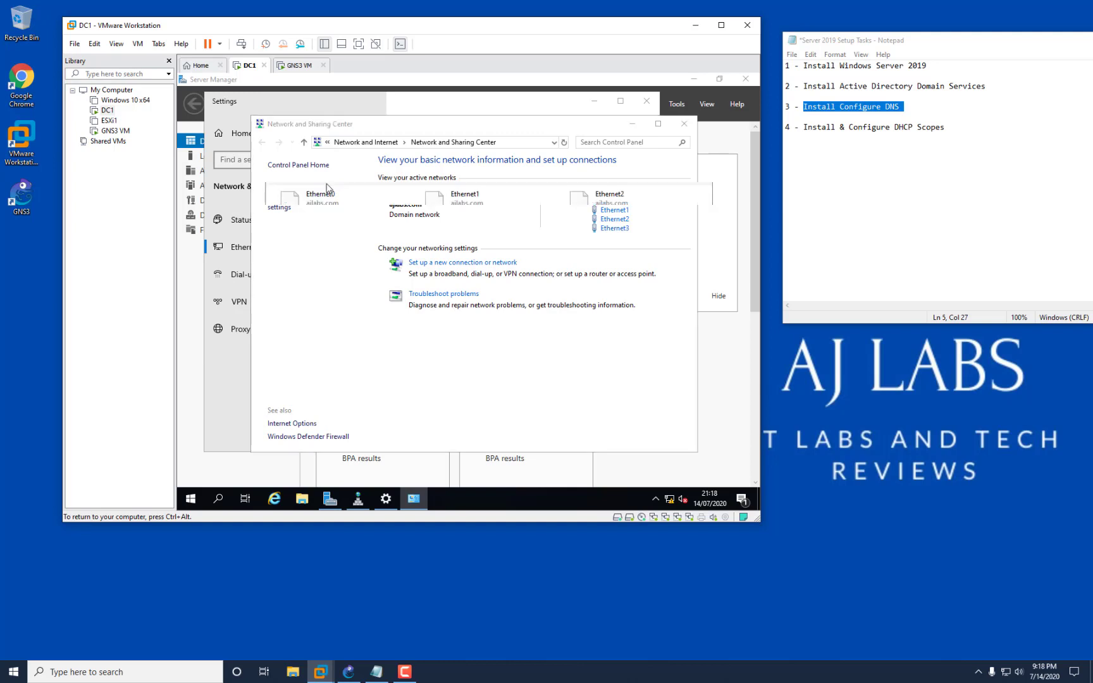
pyautogui.click(336, 204)
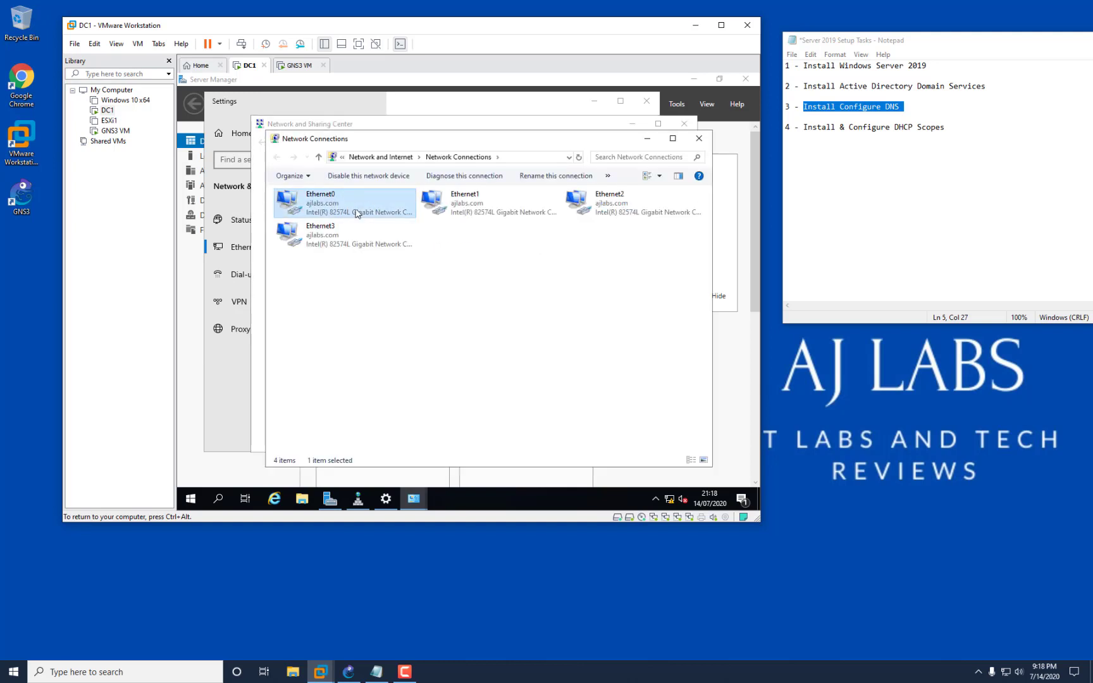
pyautogui.rightClick(329, 210)
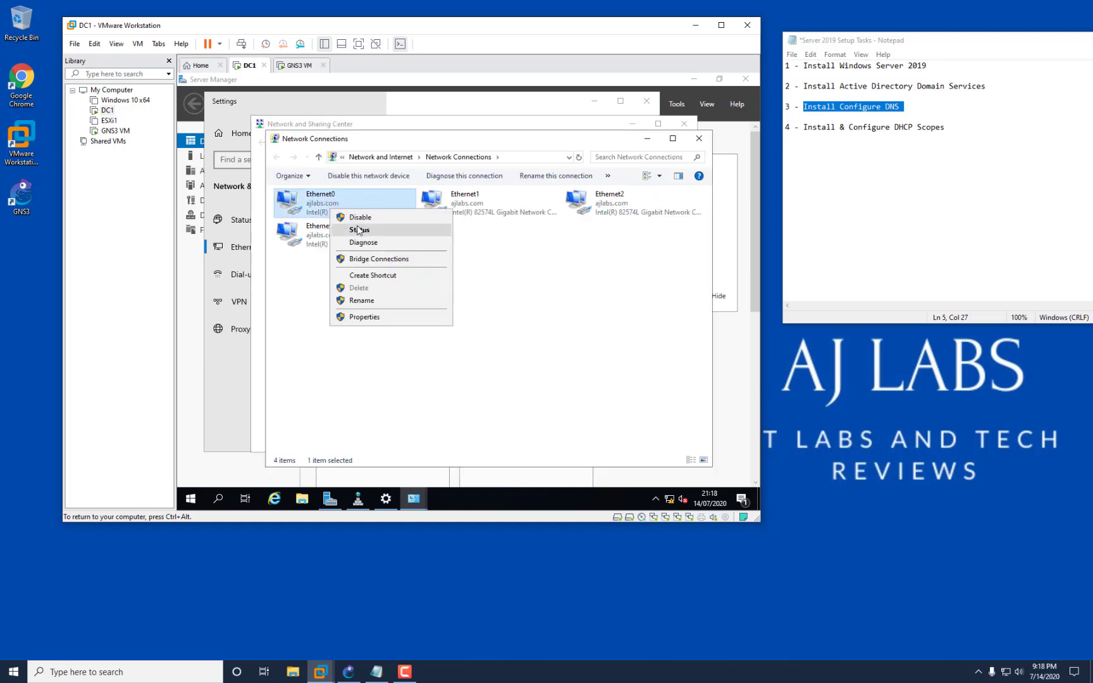
pyautogui.click(358, 230)
pyautogui.click(407, 278)
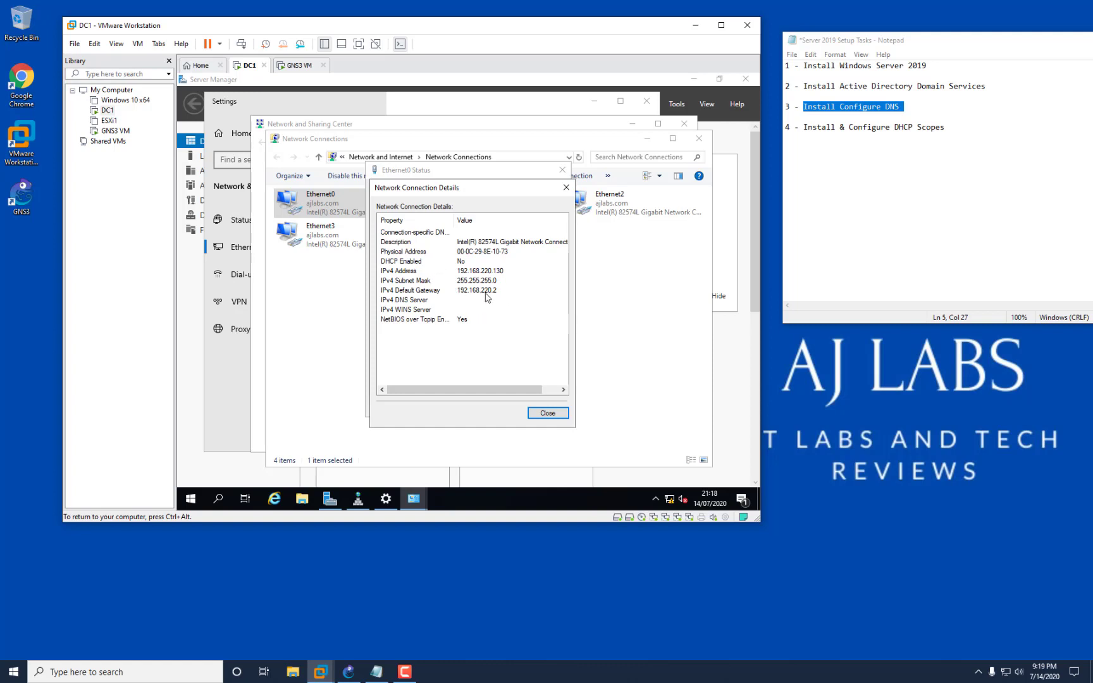
# Close DC1's Network Connection Details, Ethernet0 Status, Network Connections and Network and Sharing Center windows.
pyautogui.click(548, 414)
pyautogui.click(540, 408)
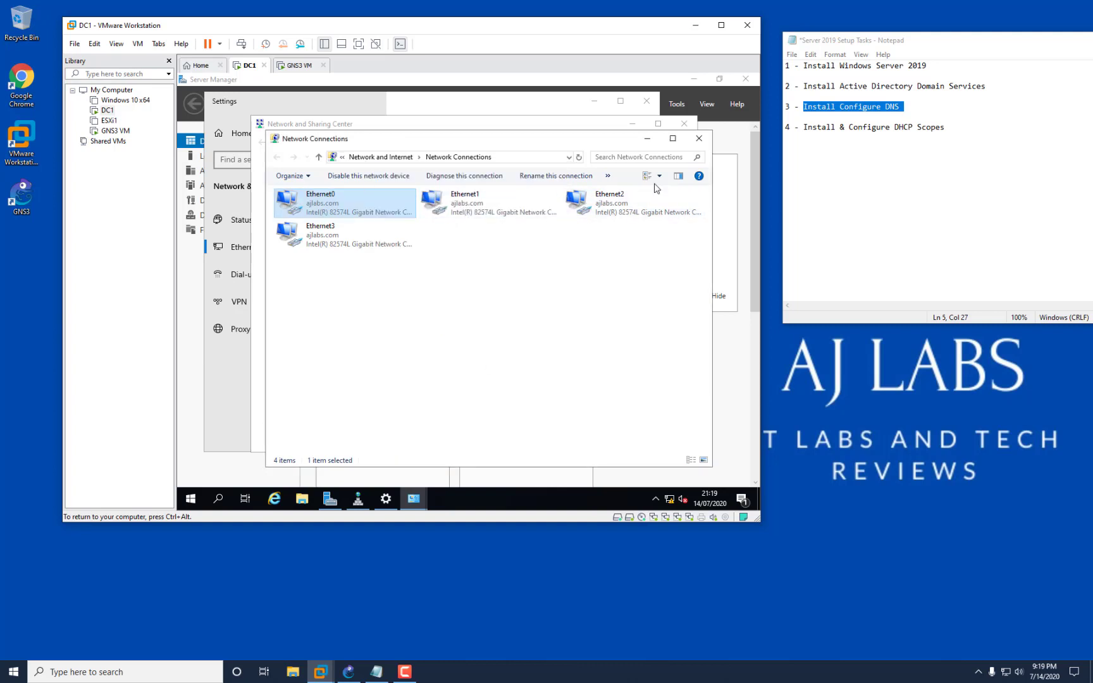
pyautogui.click(695, 136)
pyautogui.click(688, 128)
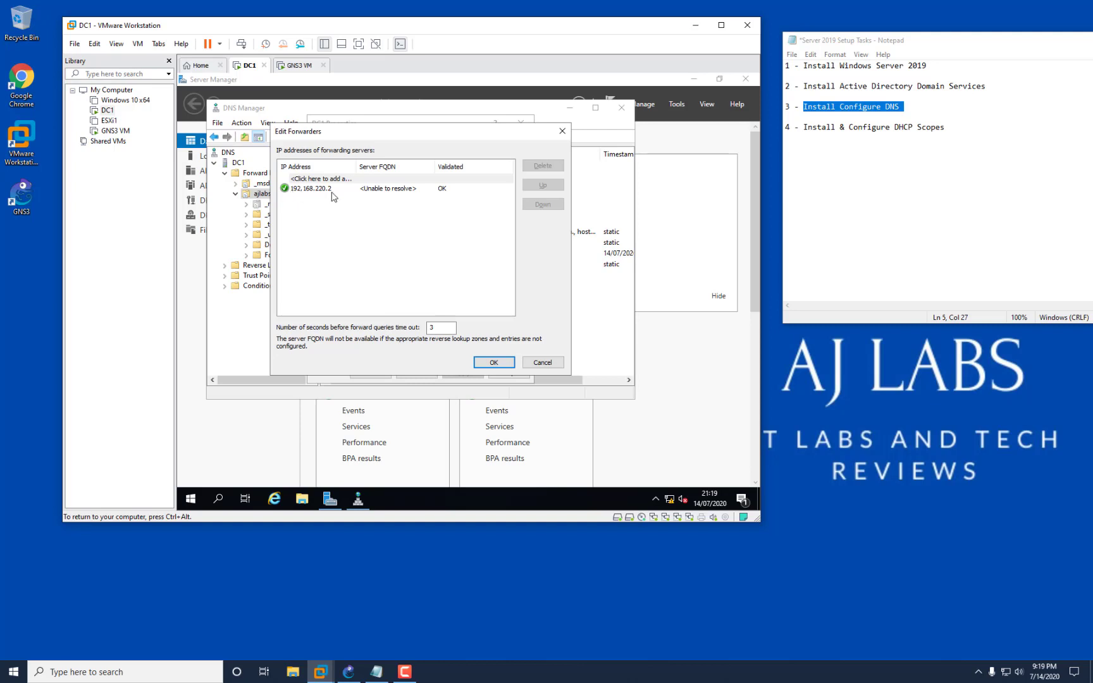
# Confirm 192.168.220.2 as DC1's DNS forwarder, apply the server properties, and close DNS Manager.
pyautogui.click(494, 363)
pyautogui.click(462, 372)
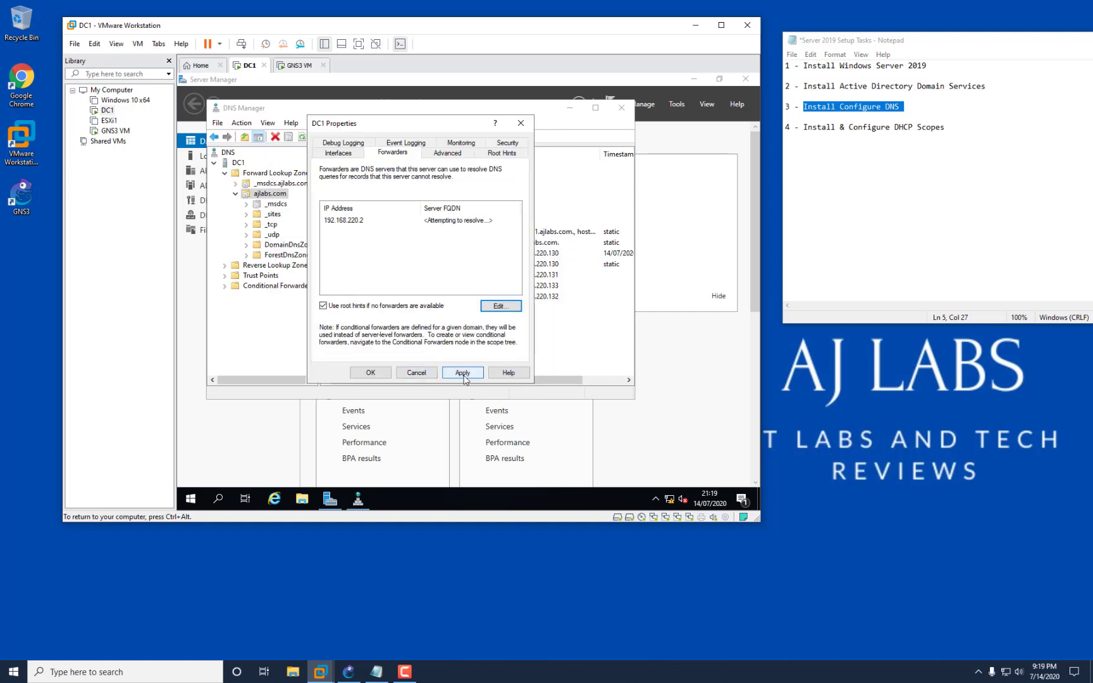
pyautogui.click(371, 372)
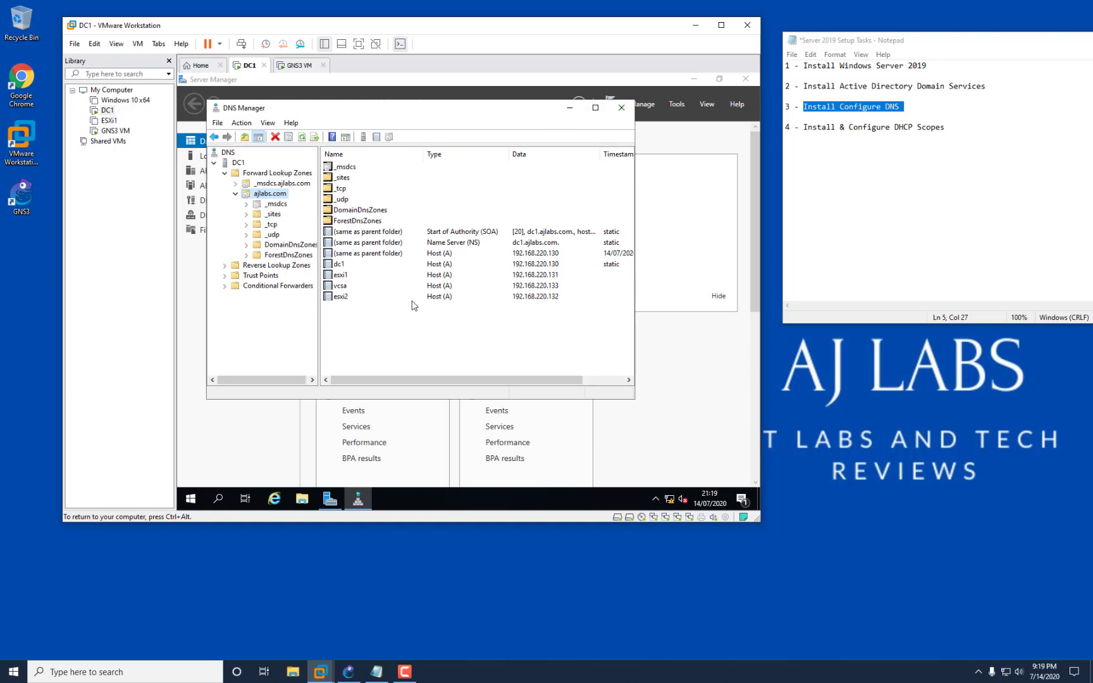
pyautogui.click(621, 107)
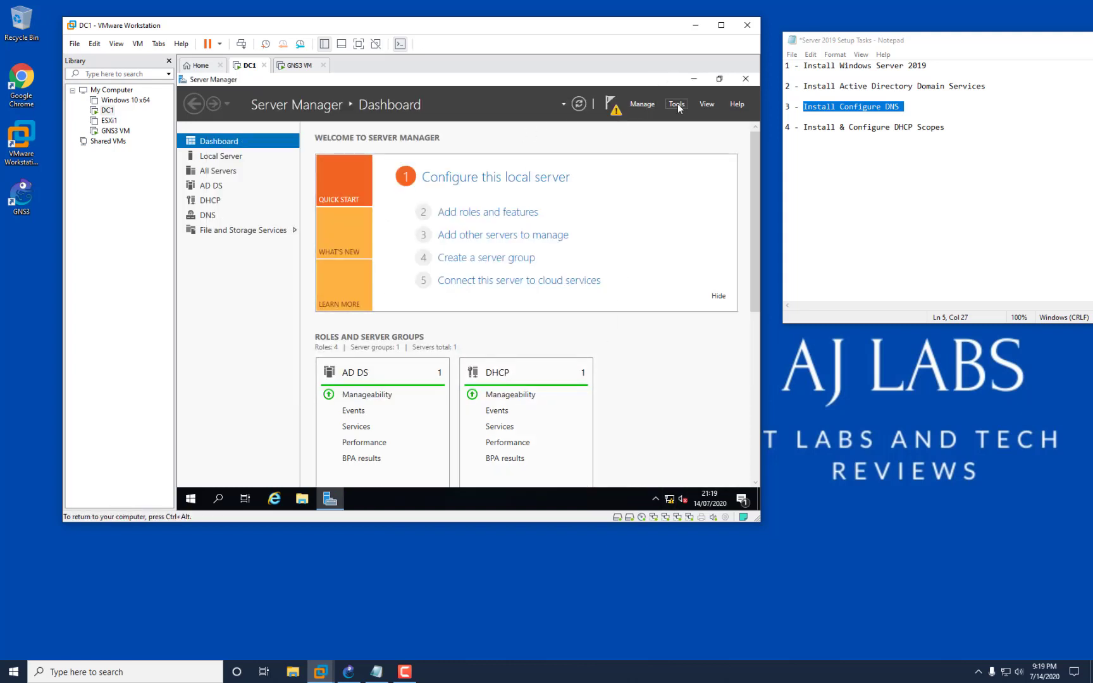
# Run Complete DHCP configuration to create the DHCP security groups and authorize DC1's DHCP server.
pyautogui.click(610, 108)
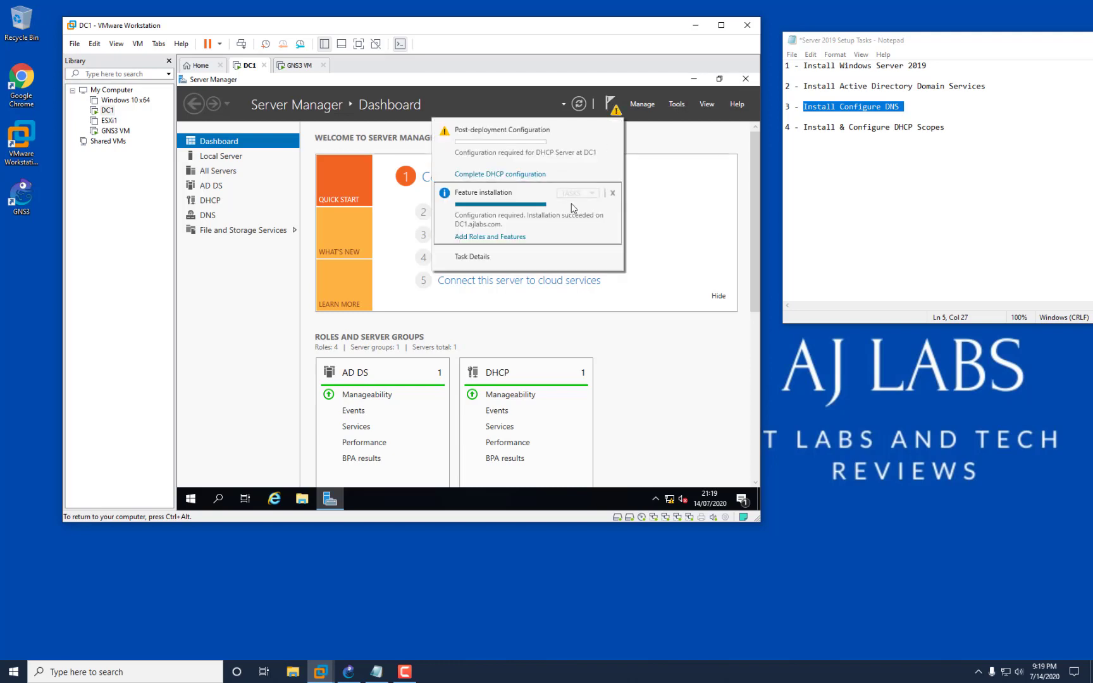
pyautogui.click(527, 175)
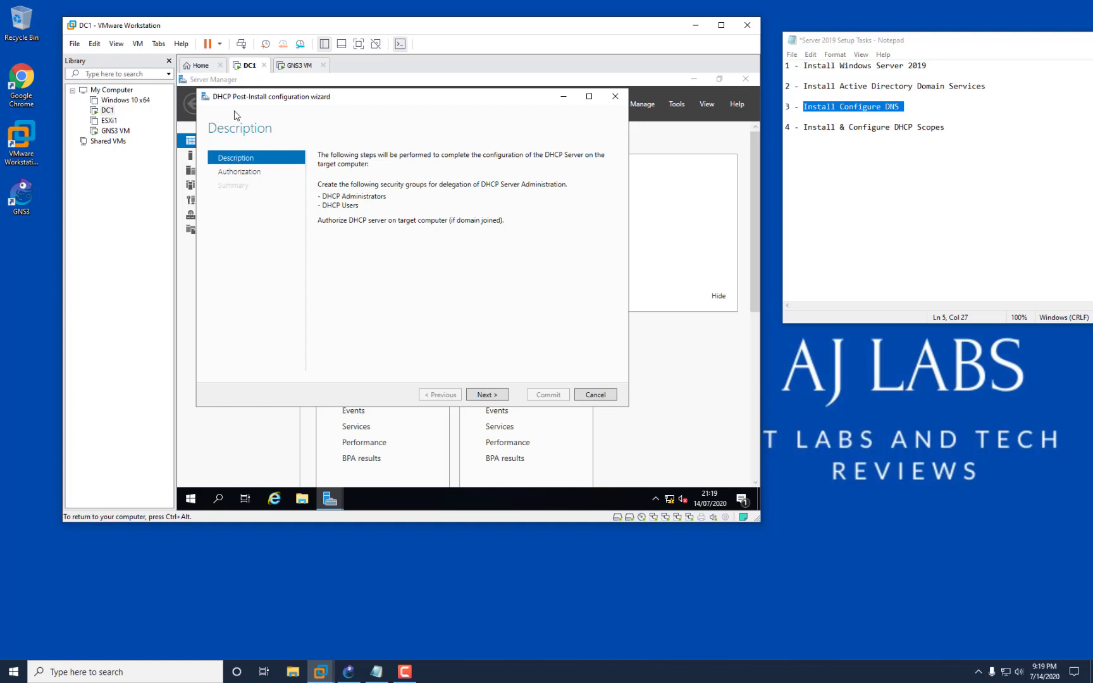
pyautogui.click(487, 394)
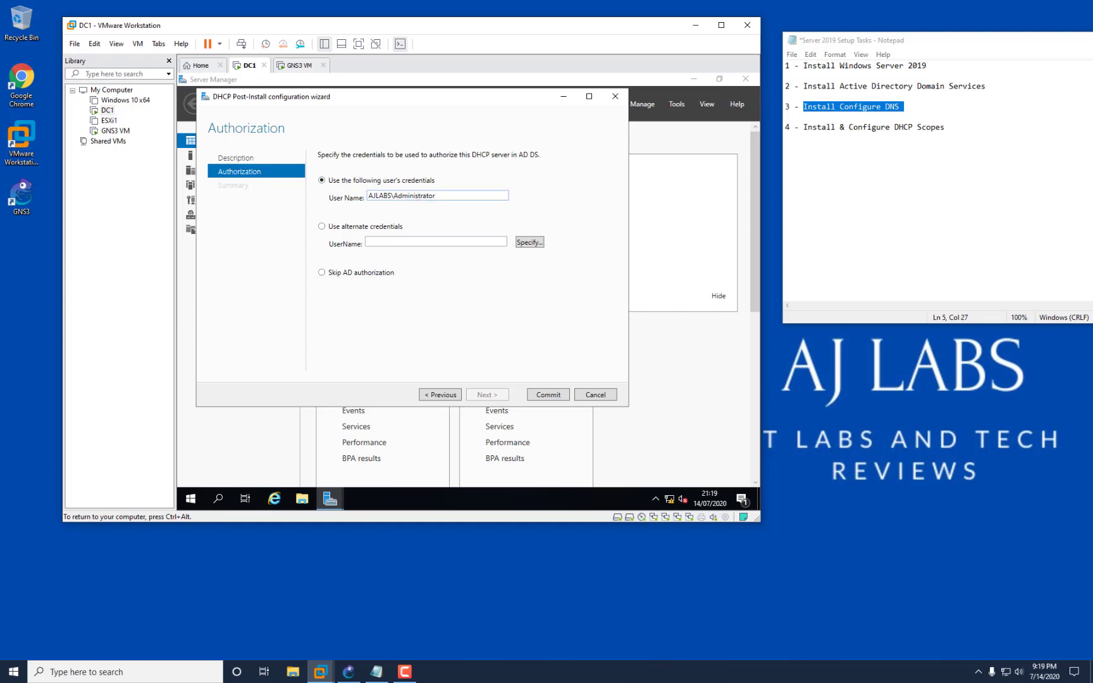
pyautogui.click(548, 394)
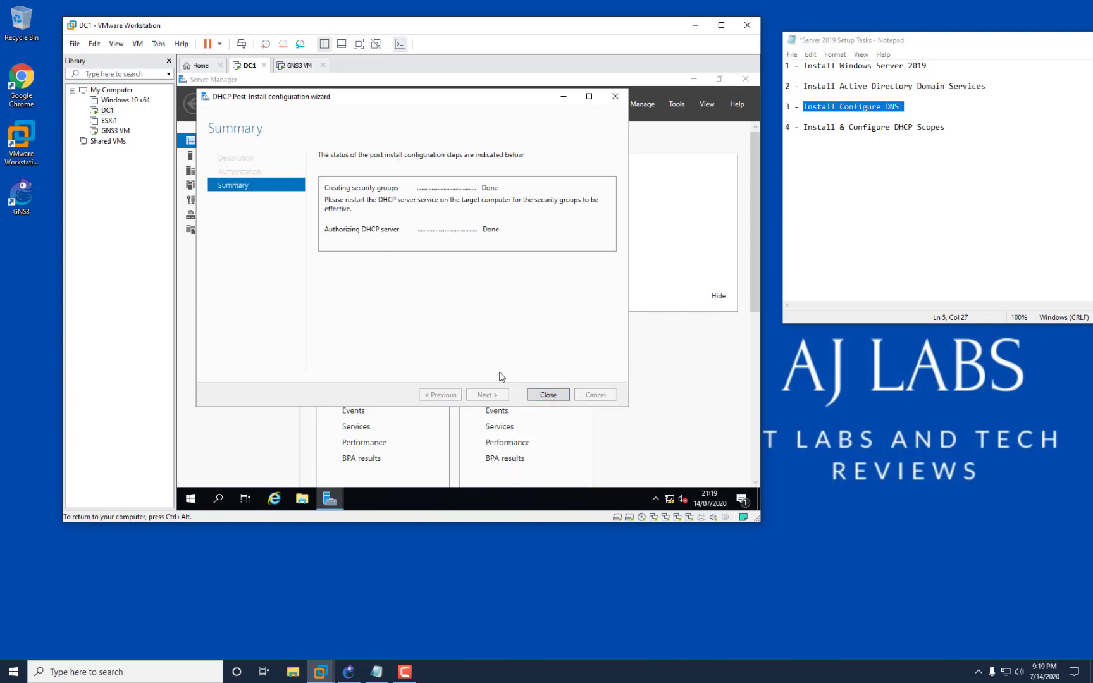
pyautogui.click(548, 395)
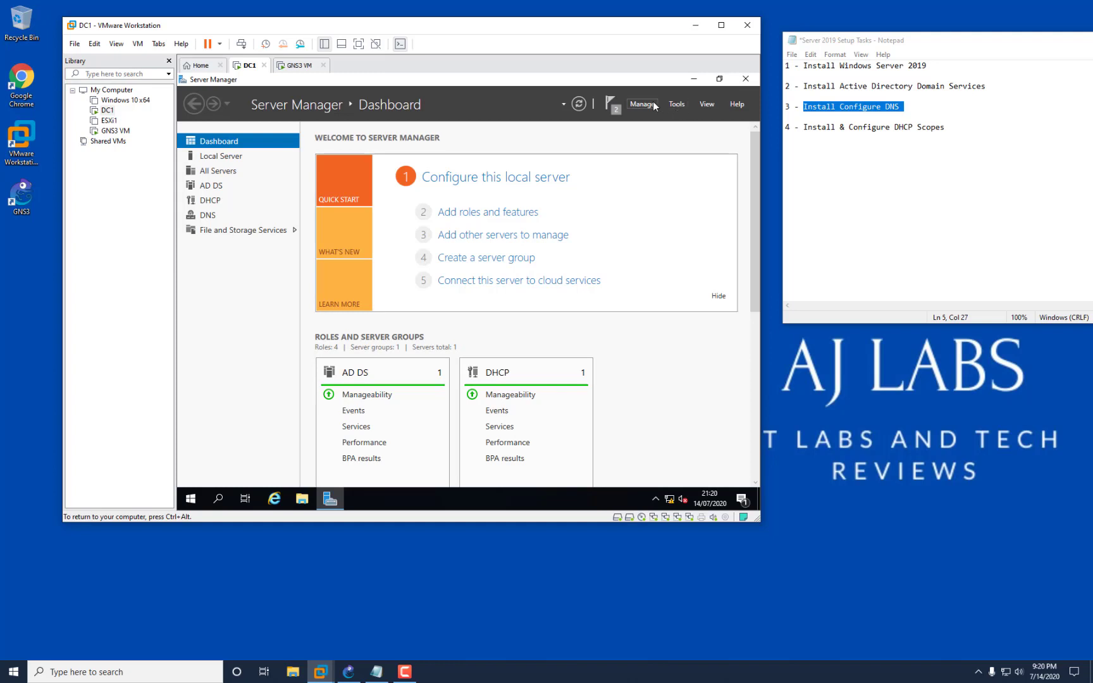
# Dismiss the Feature installation and Post-deployment Configuration notifications on DC1.
pyautogui.click(612, 105)
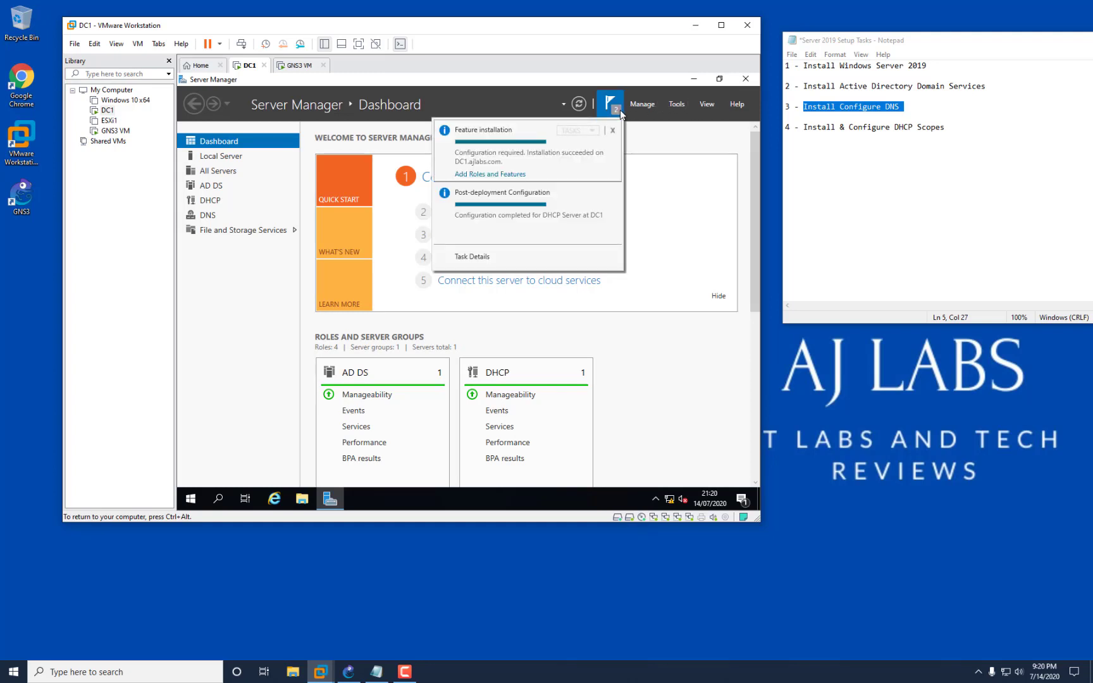
pyautogui.click(613, 130)
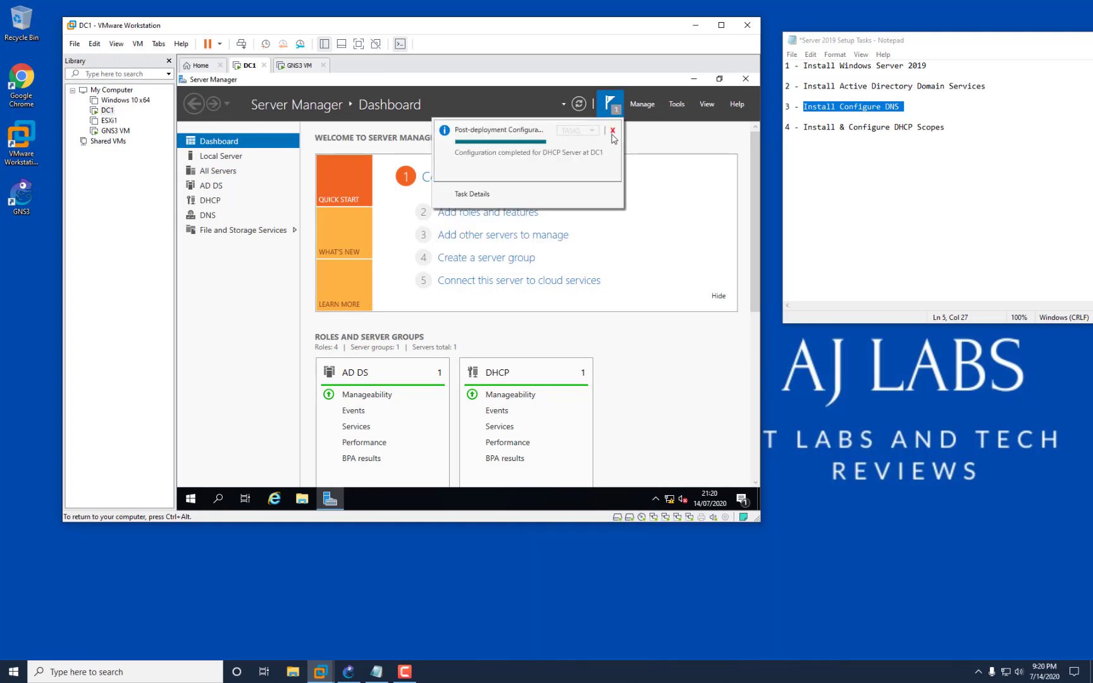
pyautogui.click(612, 131)
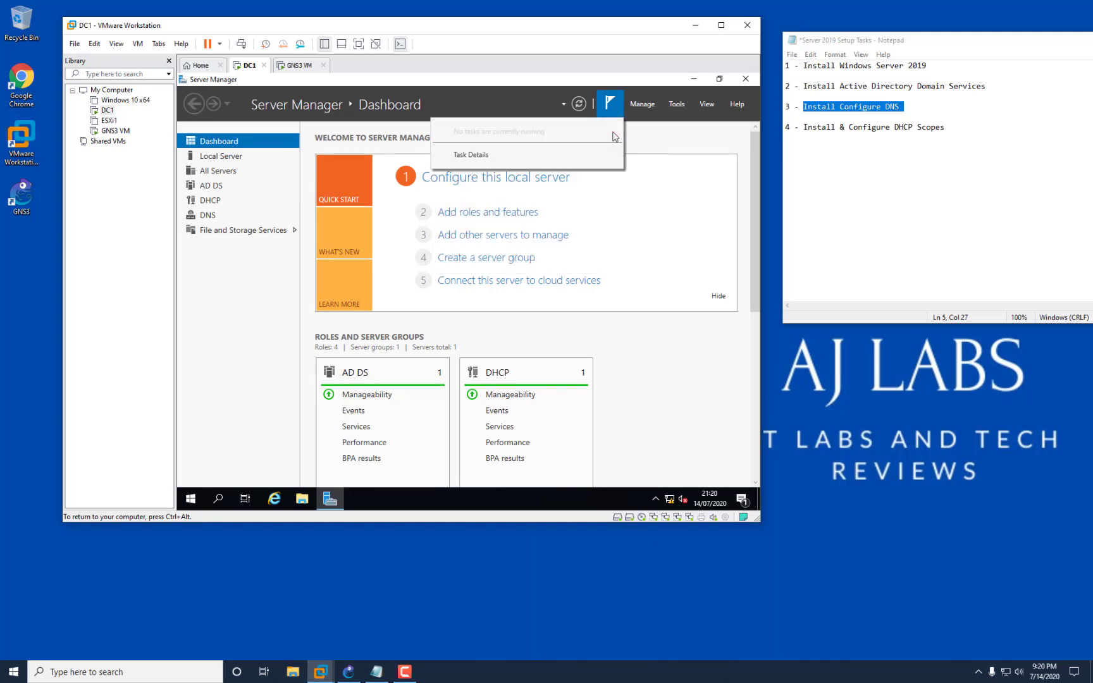
# Open the DHCP console from Tools, expand dc1.ajlabs.com, and widen the window and tree pane.
pyautogui.click(675, 104)
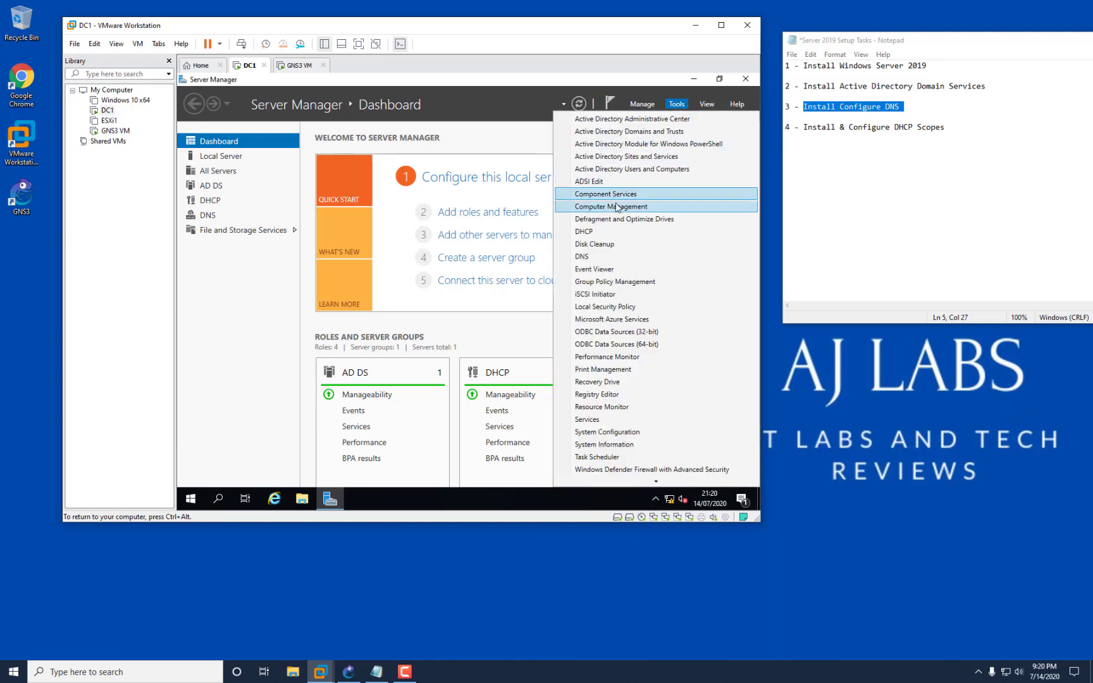
pyautogui.click(616, 230)
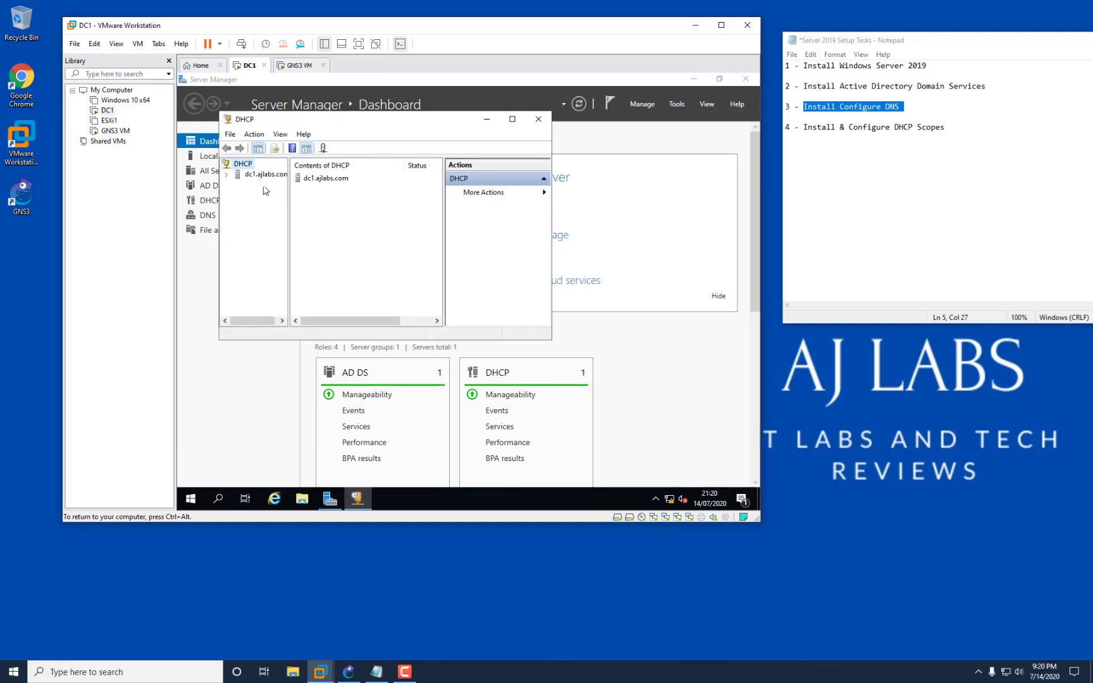
pyautogui.click(228, 175)
pyautogui.moveTo(552, 260); pyautogui.dragTo(704, 259)
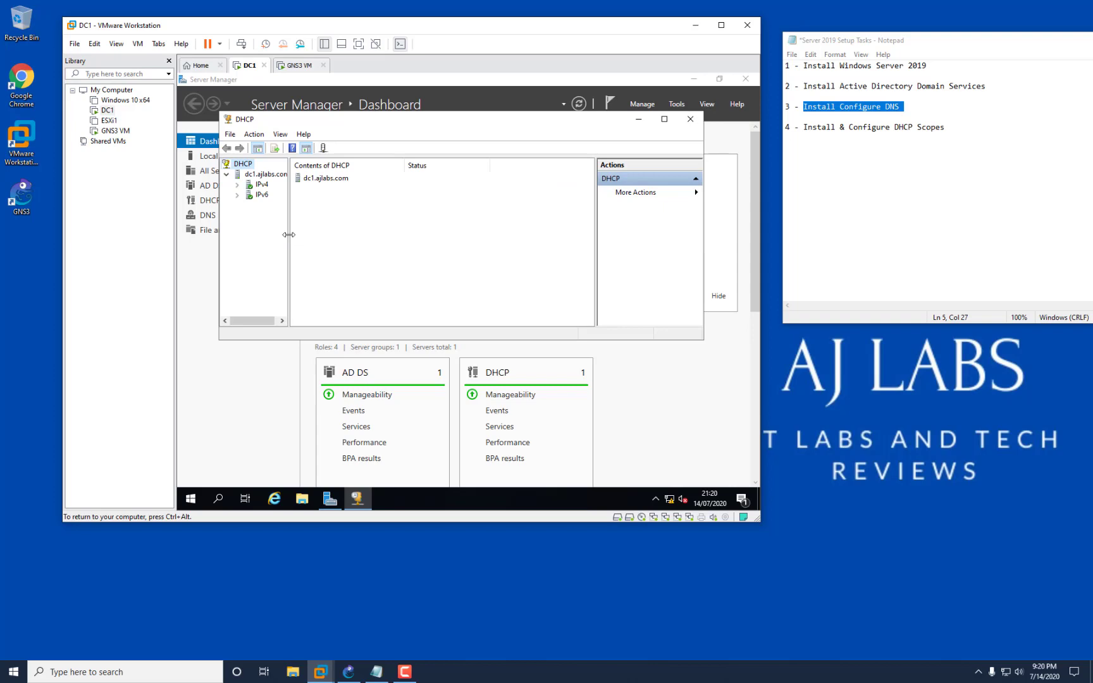
pyautogui.moveTo(288, 233); pyautogui.dragTo(380, 233)
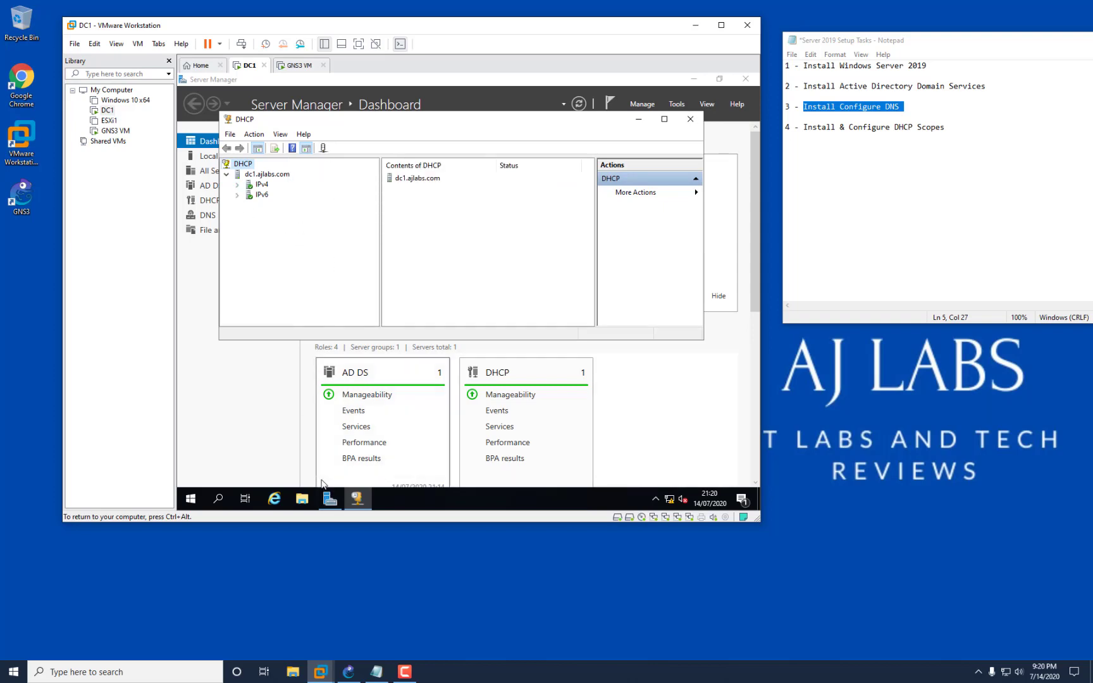
pyautogui.click(347, 673)
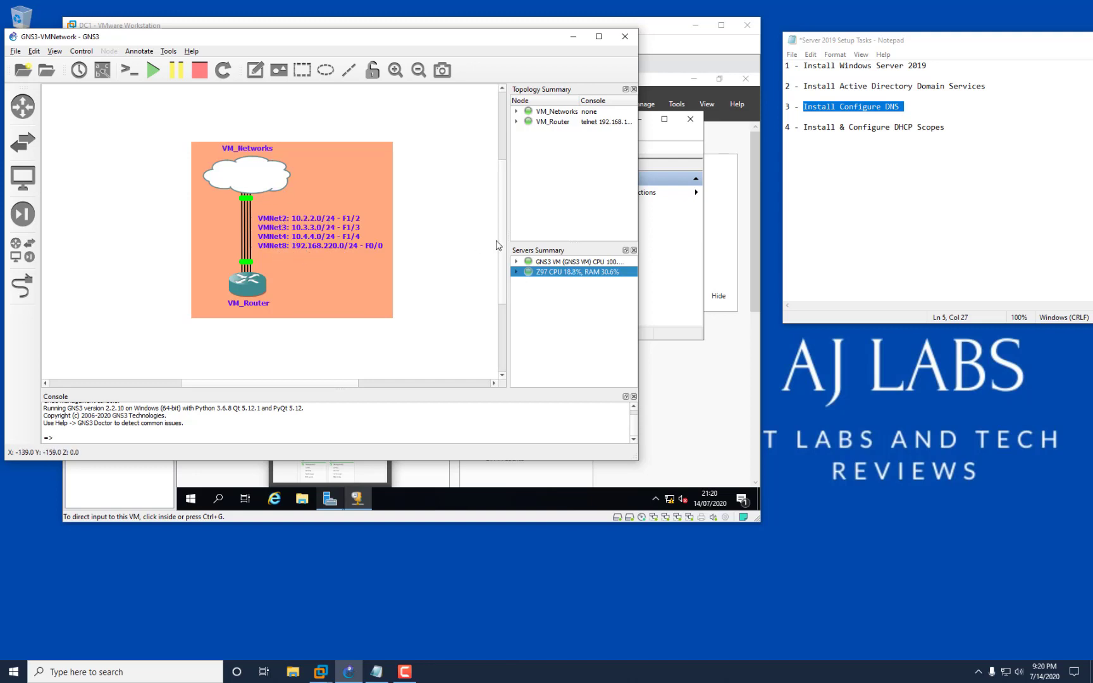
pyautogui.click(657, 295)
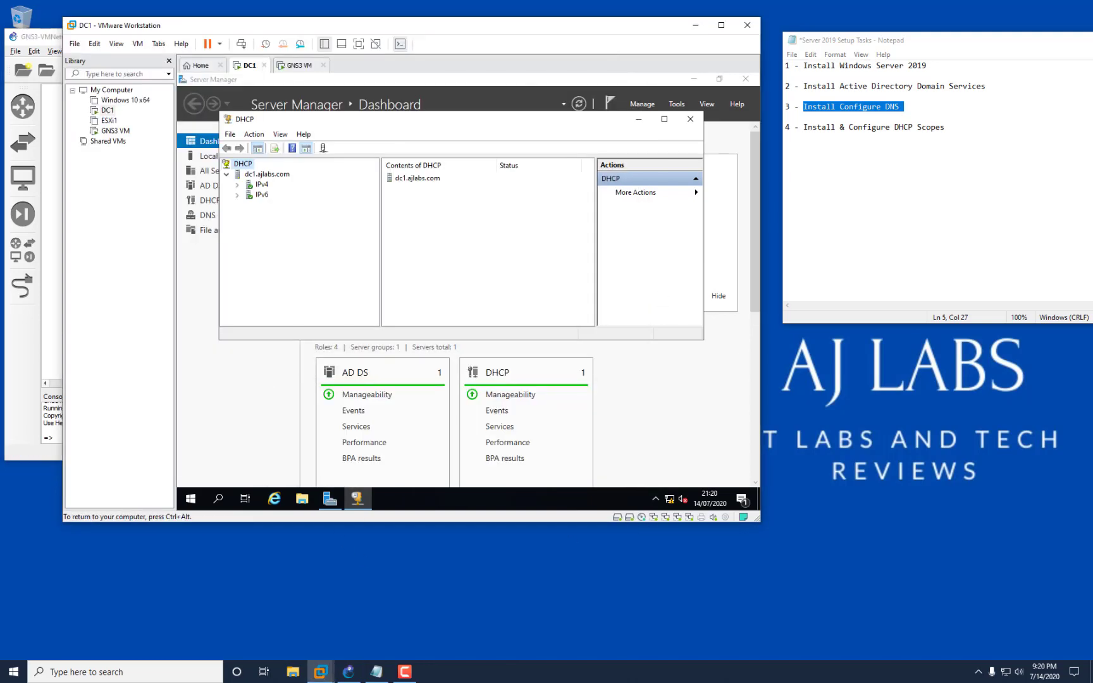
pyautogui.rightClick(671, 500)
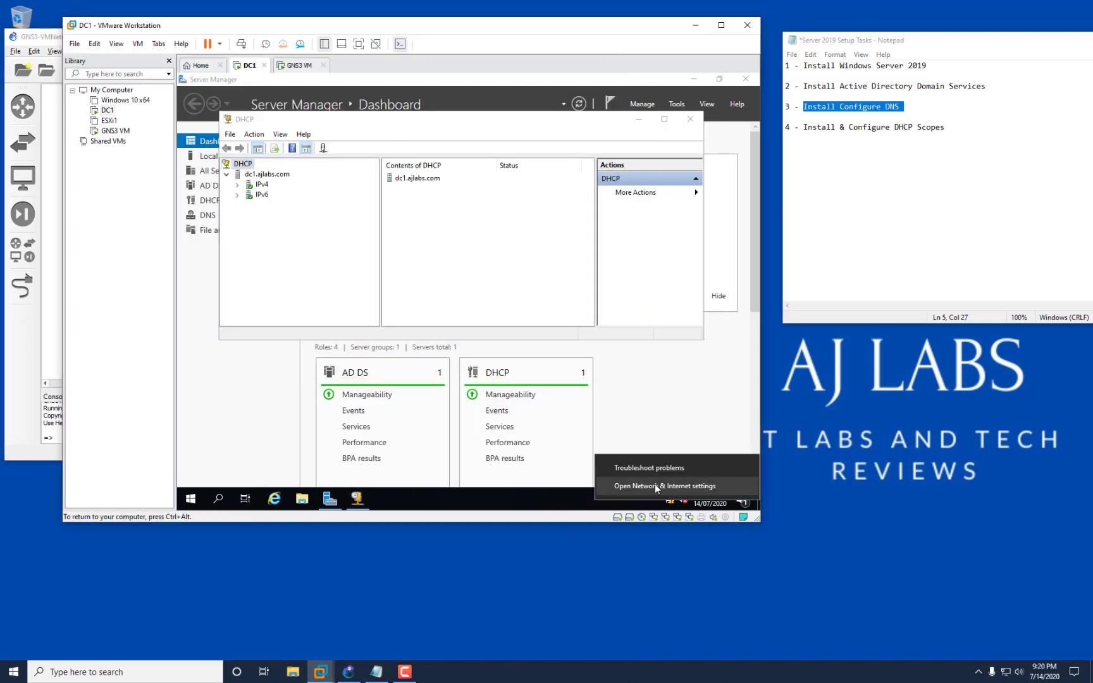
pyautogui.hotkey('ctrl', 'alt')
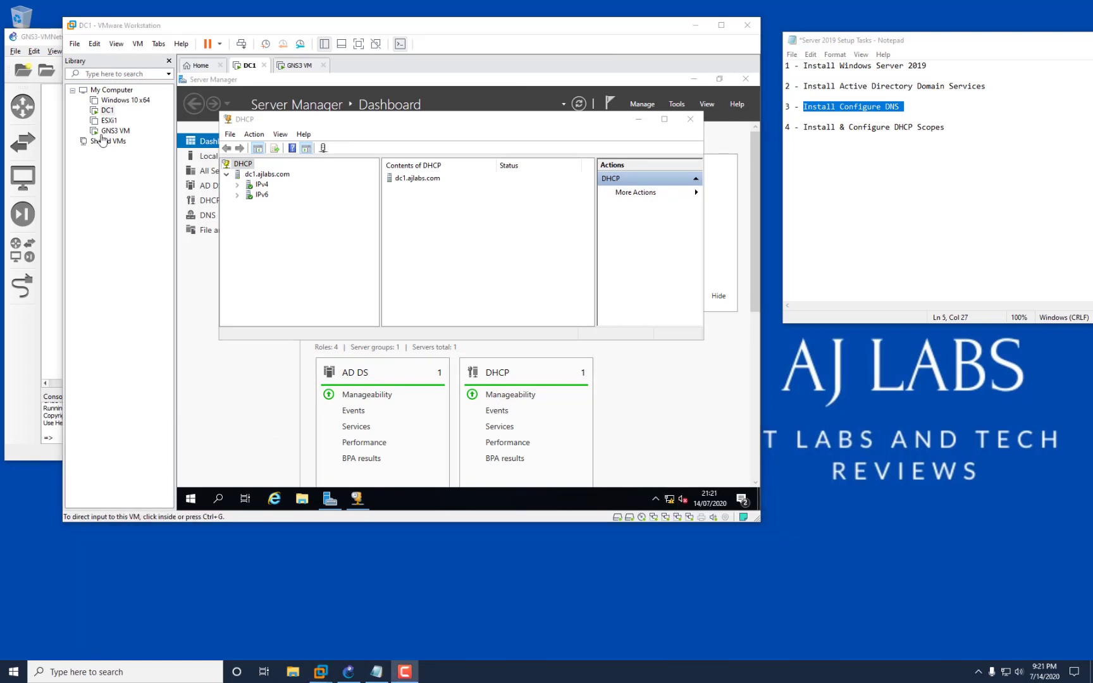
# Open DC1's virtual machine settings and compare Network Adapter 2 against the GNS3 topology.
pyautogui.rightClick(109, 114)
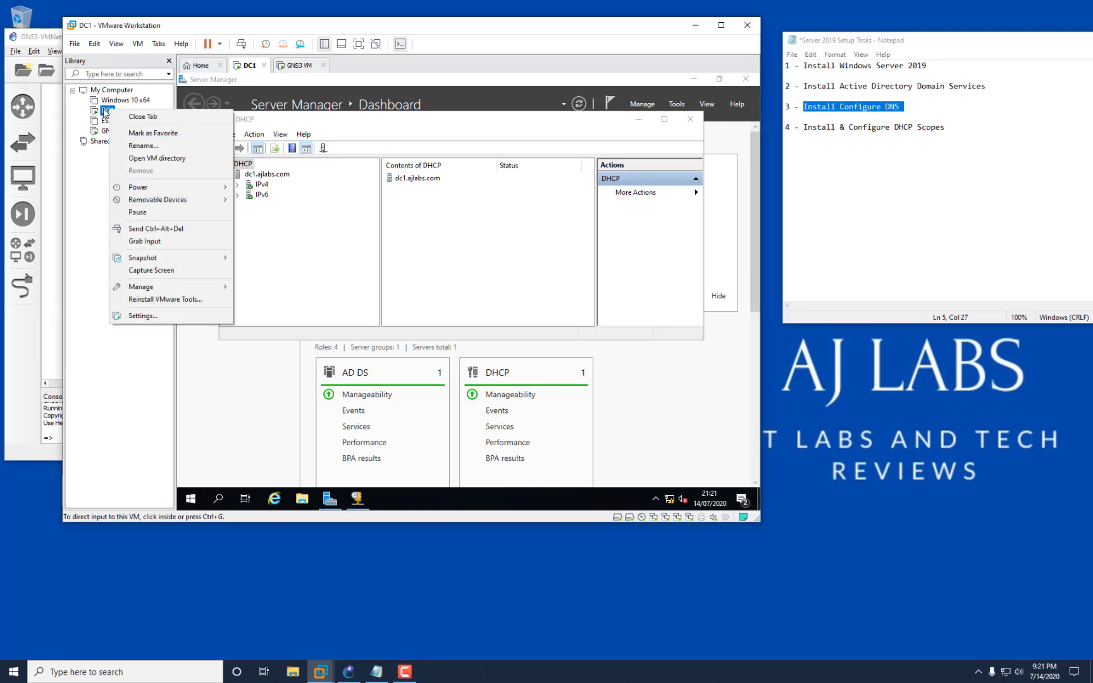
pyautogui.click(168, 316)
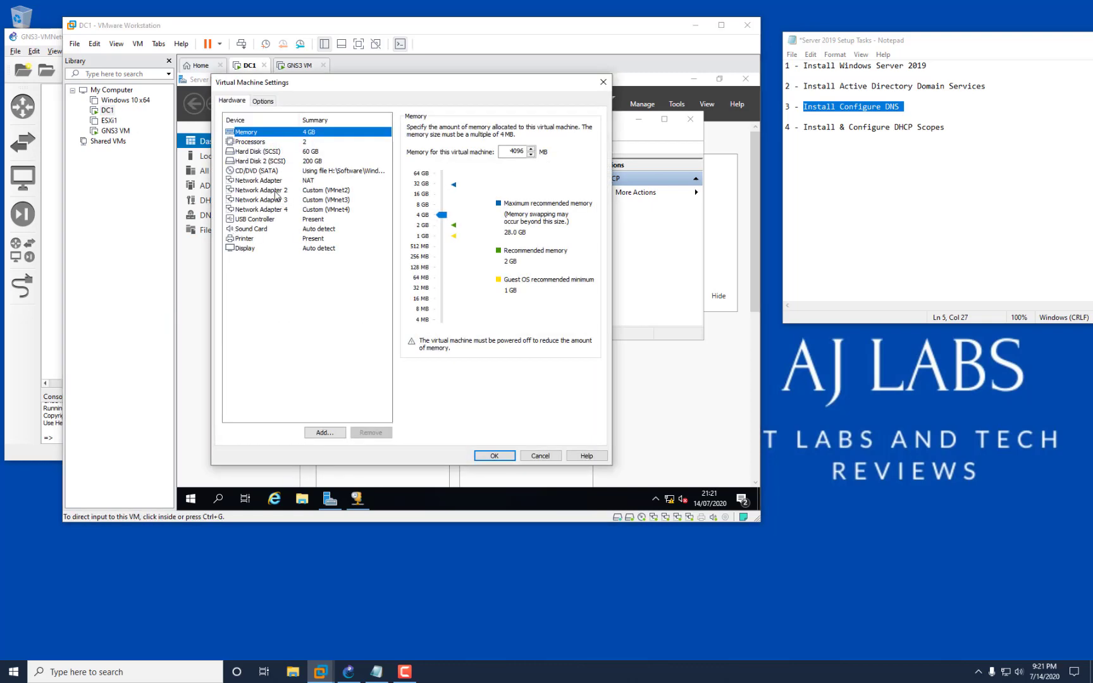
pyautogui.click(276, 191)
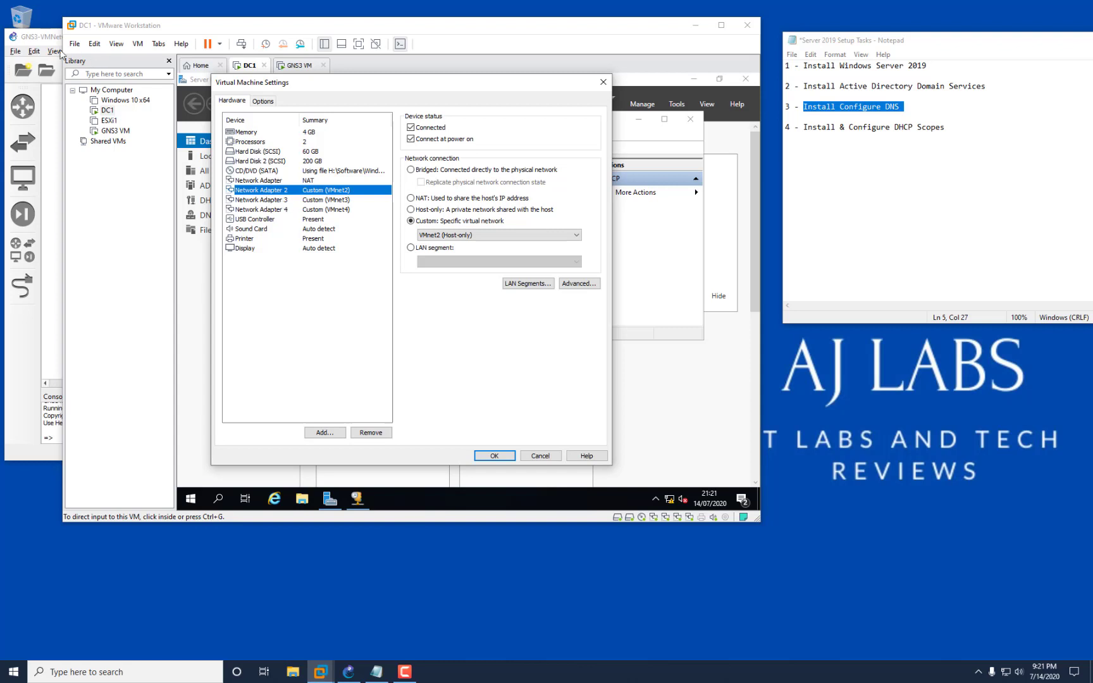
pyautogui.click(40, 41)
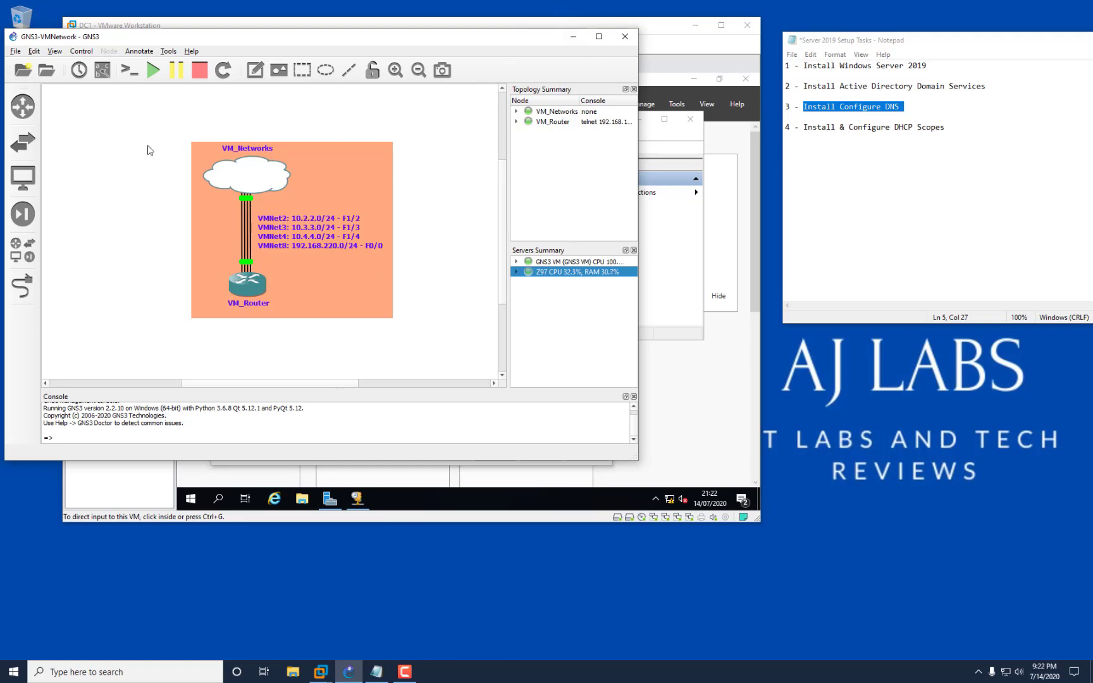
pyautogui.click(571, 36)
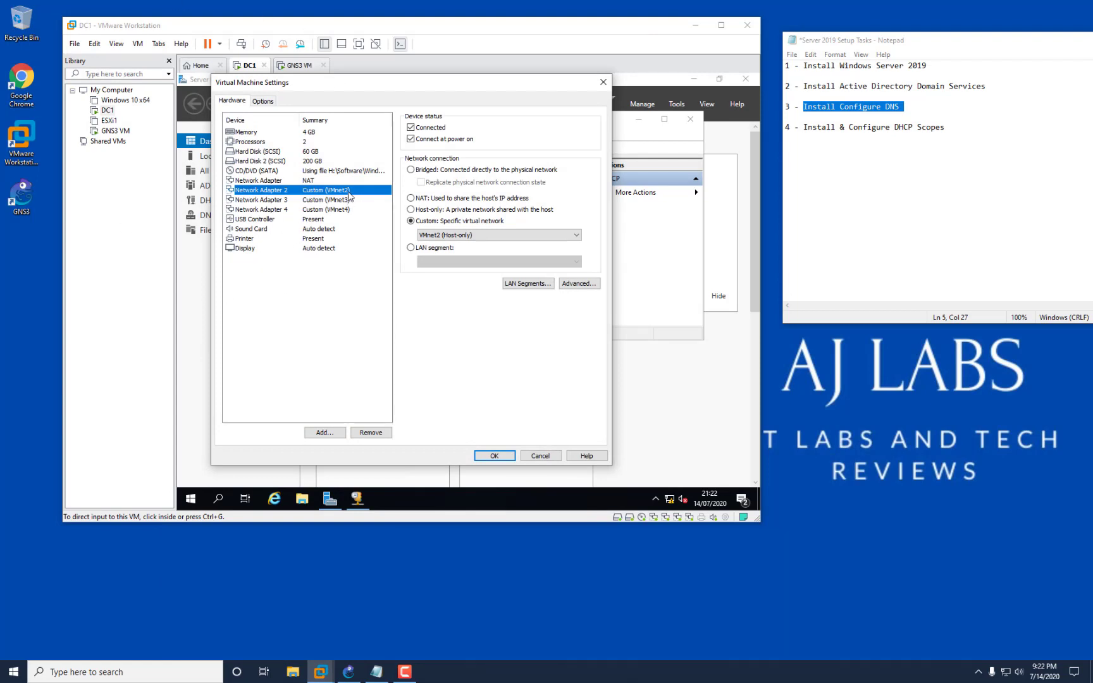
# Set Network Adapter 4 to Custom VMnet4 (Host-only) and save DC1's settings.
pyautogui.click(265, 201)
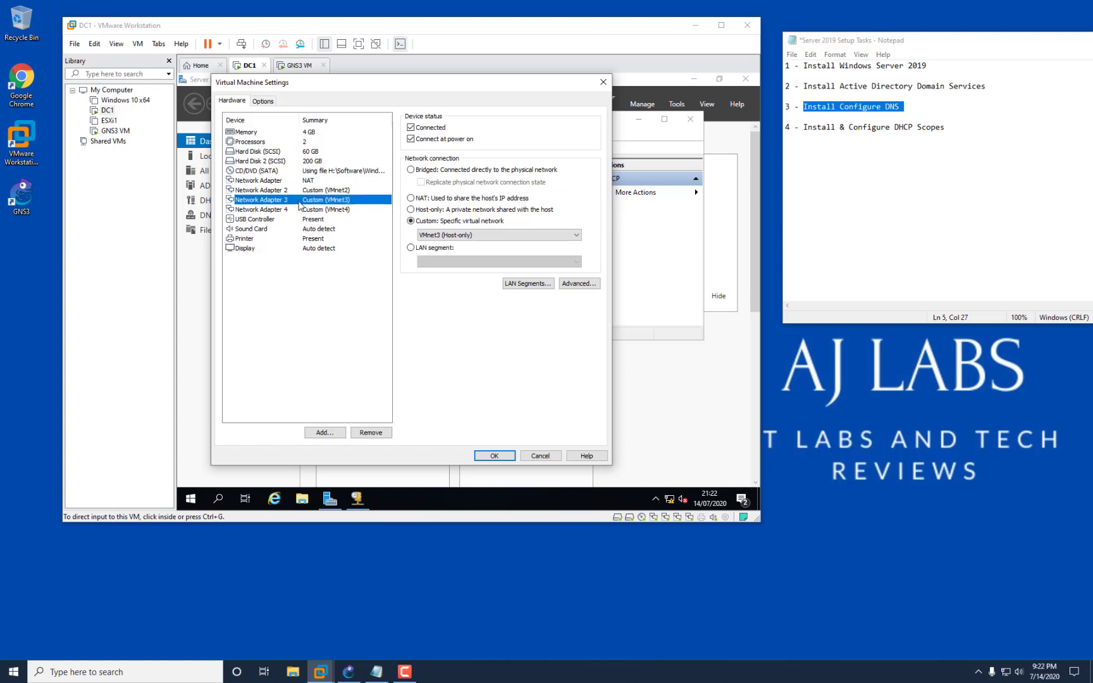
pyautogui.click(274, 211)
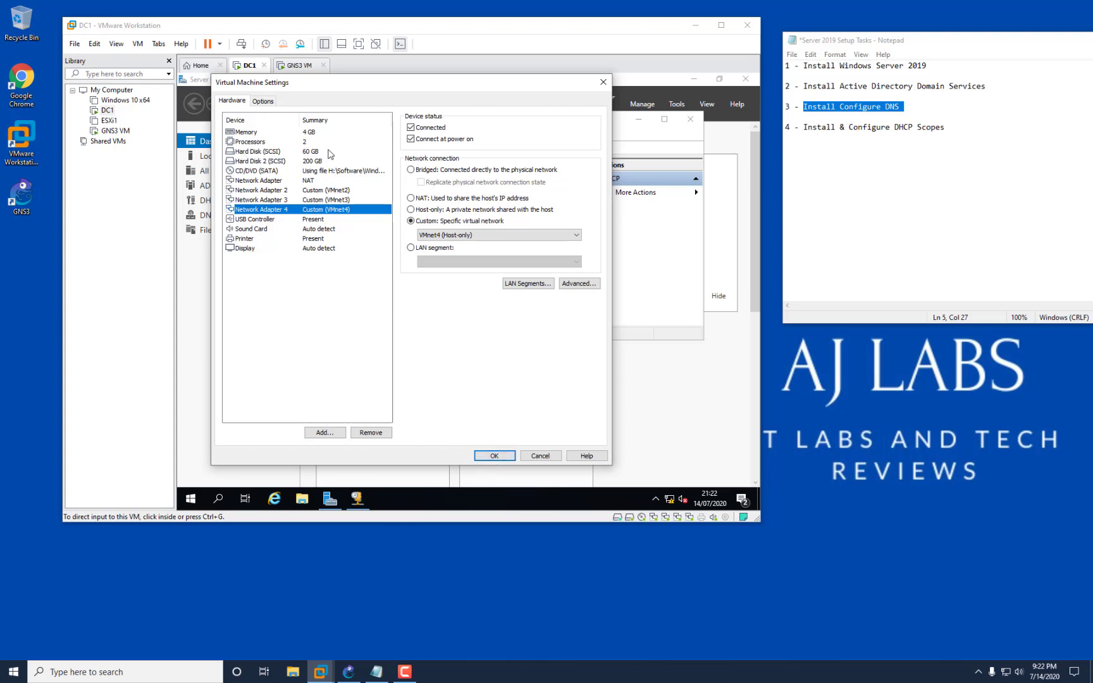
pyautogui.click(495, 456)
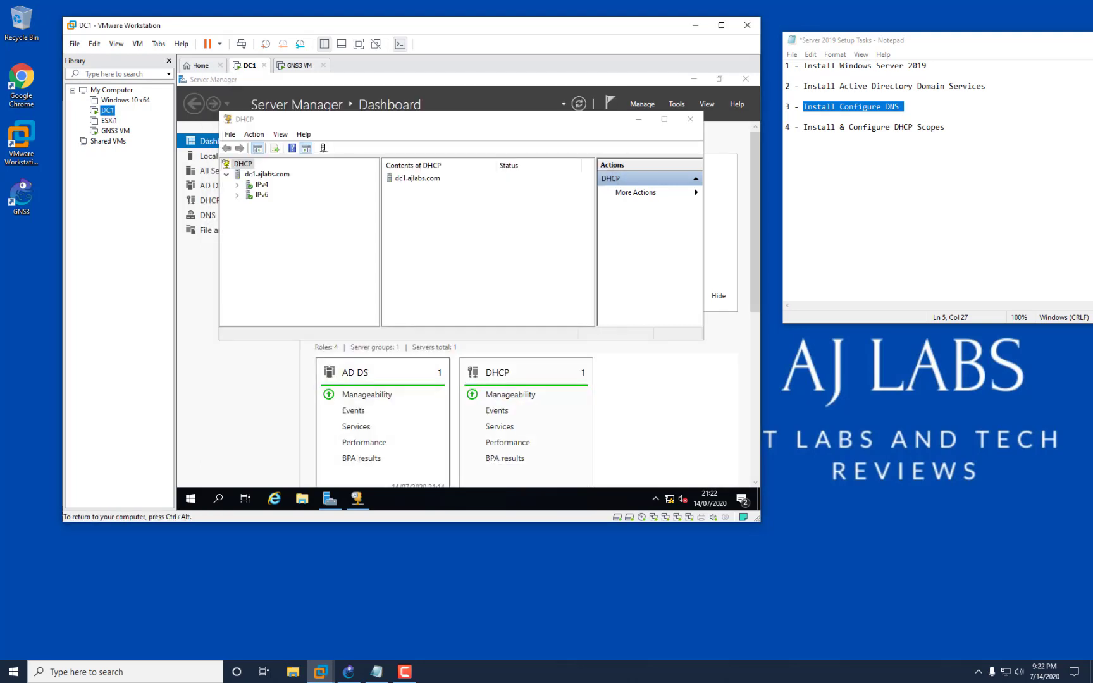
# Start a New Scope under DC1's IPv4 node and name it 10.2.2.0.
pyautogui.click(236, 184)
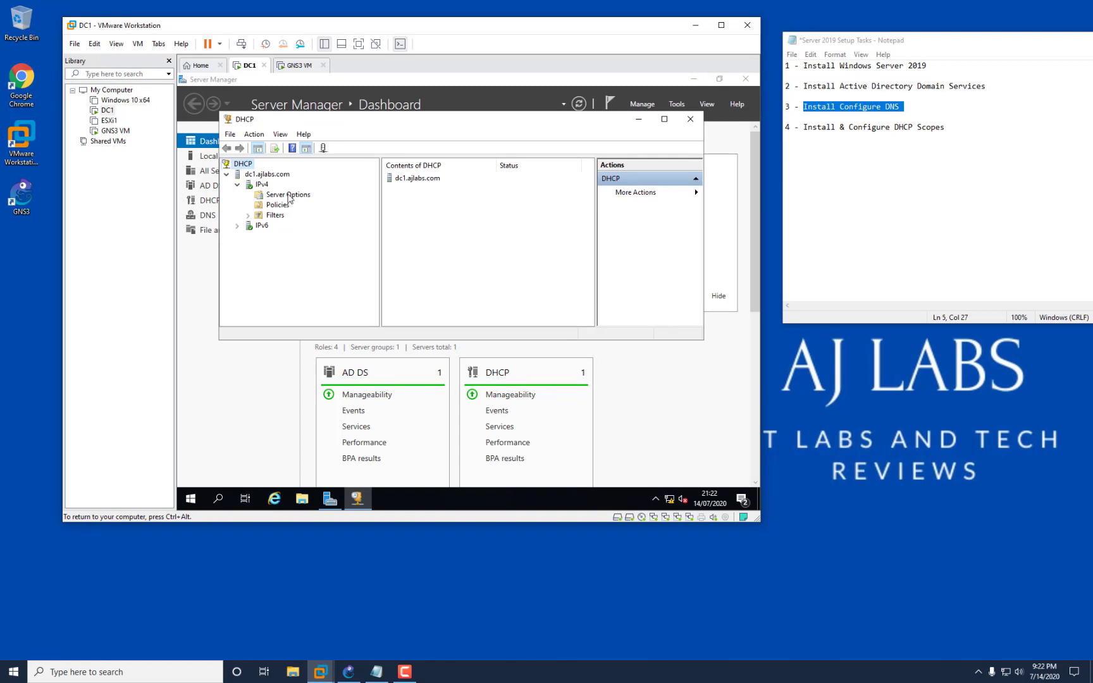
pyautogui.click(265, 184)
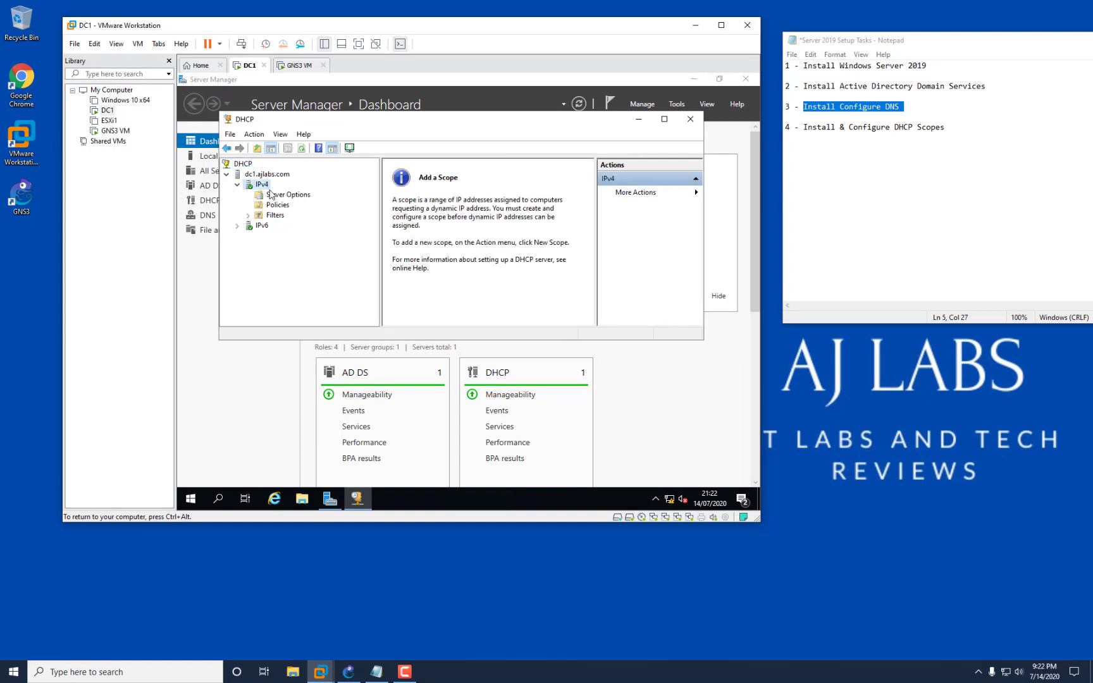
pyautogui.rightClick(261, 184)
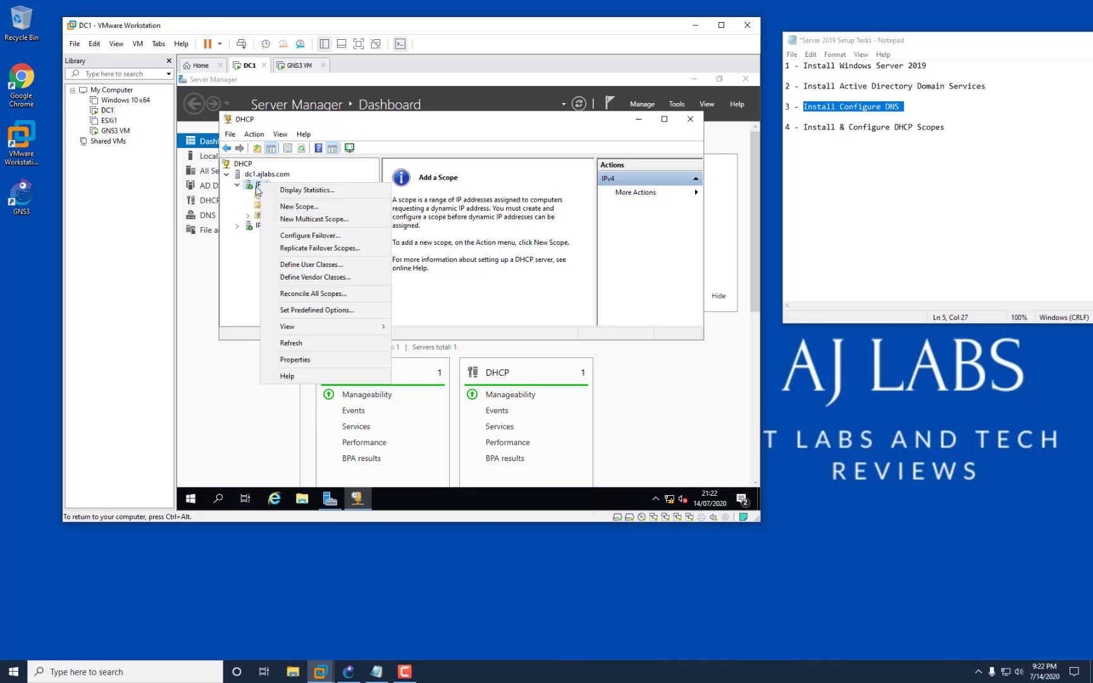
pyautogui.click(306, 208)
pyautogui.click(530, 334)
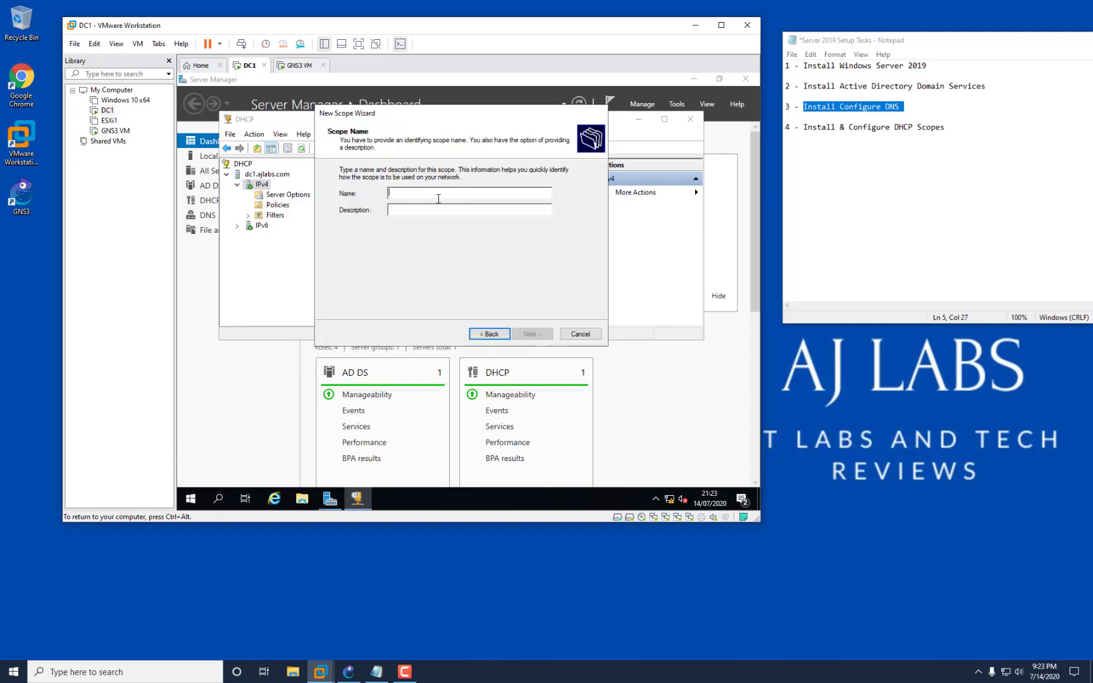
pyautogui.write('10.2.2.0')
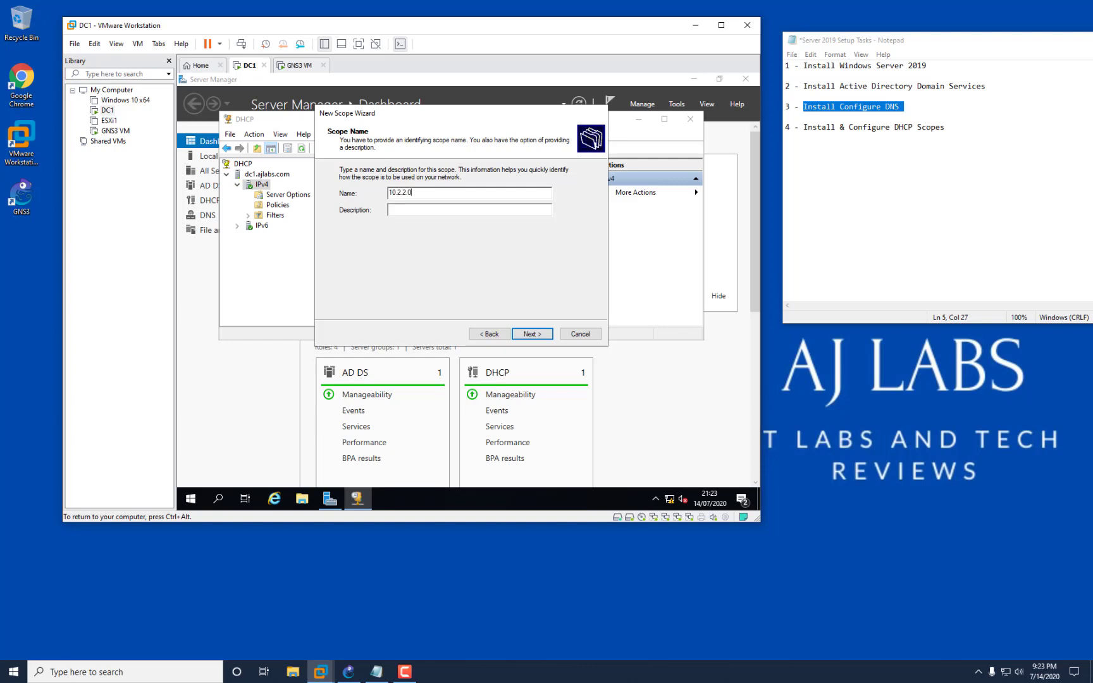
pyautogui.click(547, 338)
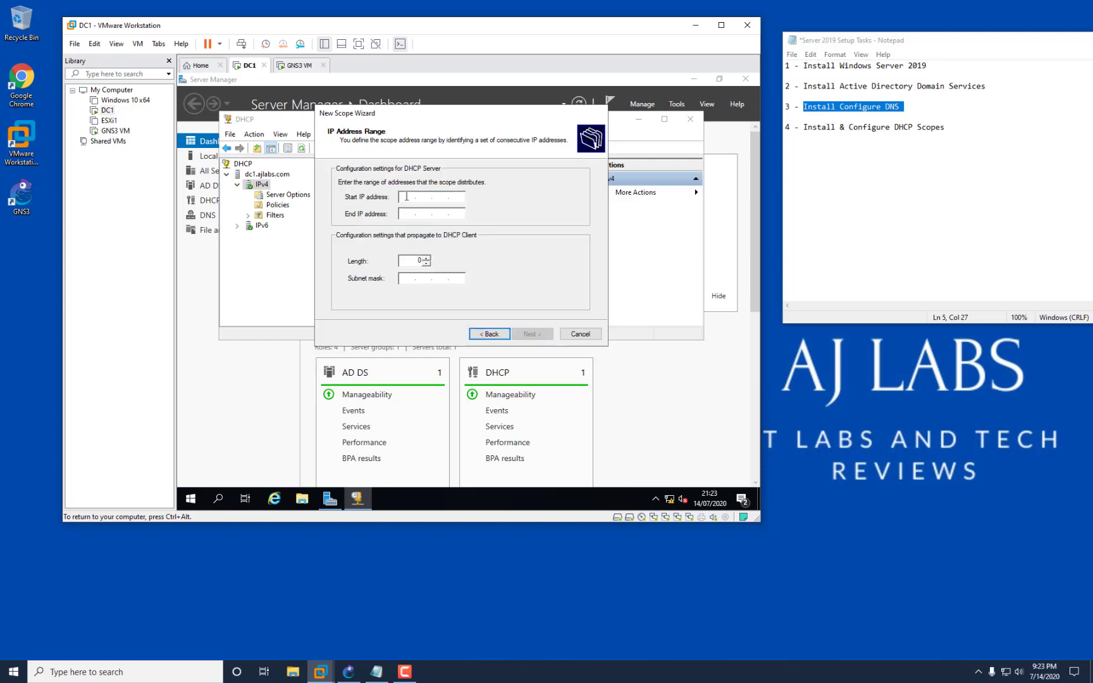
# Set the scope range to 10.2.2.50–10.2.2.89 with a 255.255.255.0 (/24) mask.
pyautogui.write('10.2.2.50')
pyautogui.click(406, 213)
pyautogui.write('10 . 2 . 2 .')
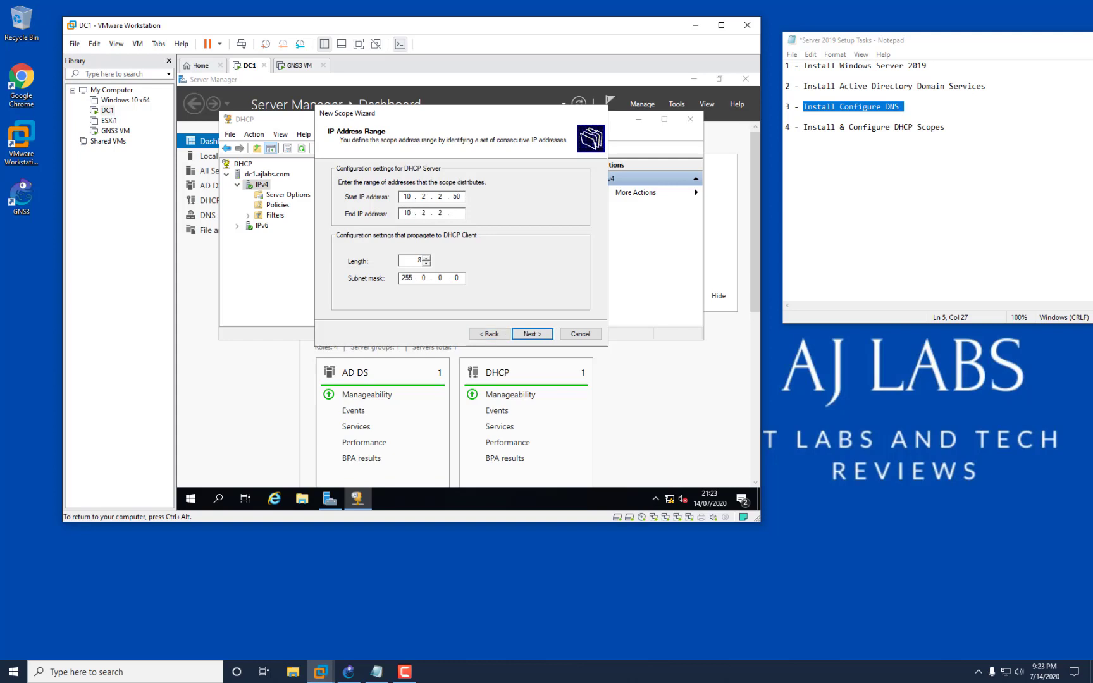
pyautogui.write(' 89')
pyautogui.click(425, 279)
pyautogui.write('255 . 255 . 255')
pyautogui.click(406, 259)
pyautogui.click(530, 334)
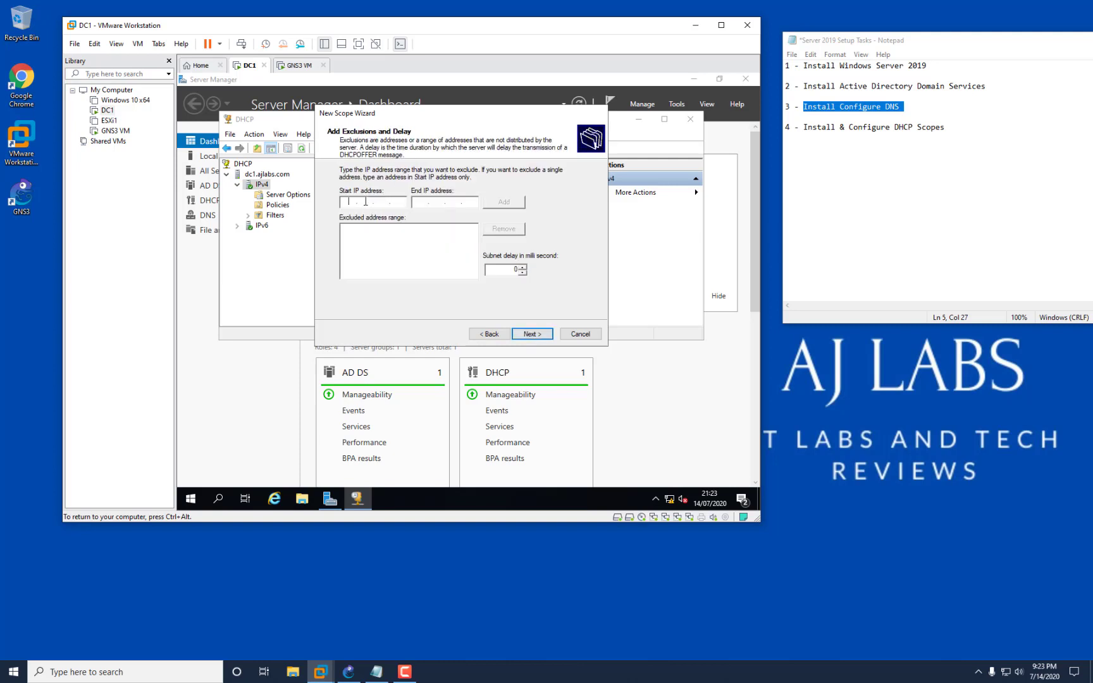
# Skip exclusions, keep the default lease, and add 10.2.2.1 as the scope's default gateway.
pyautogui.click(532, 335)
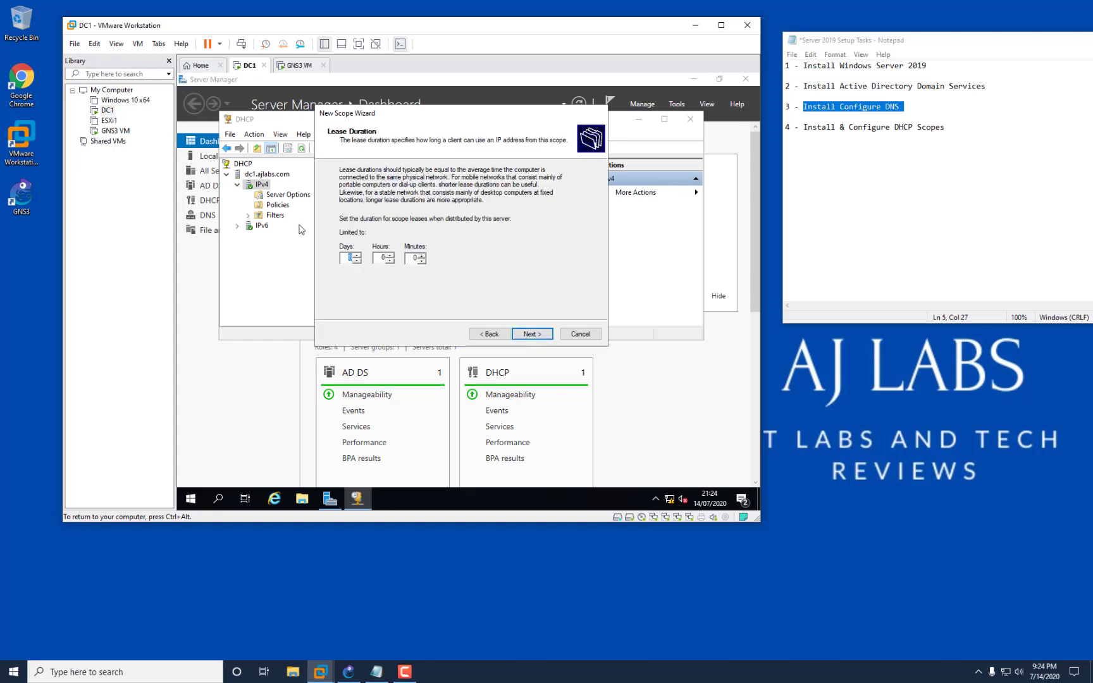
pyautogui.click(539, 341)
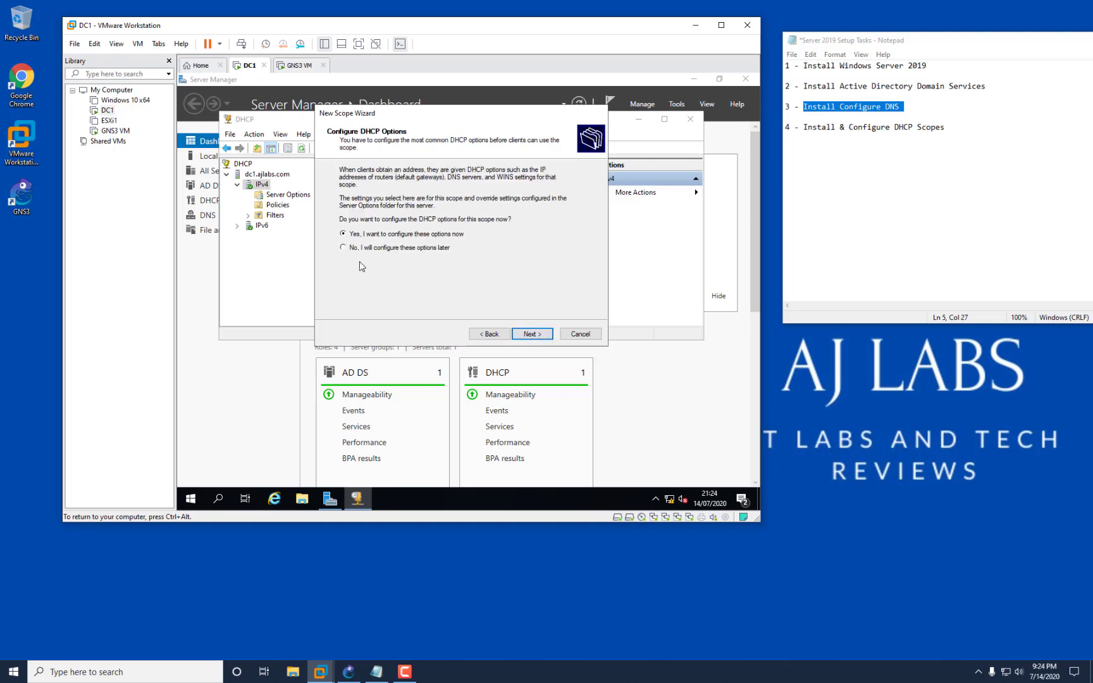
pyautogui.click(538, 336)
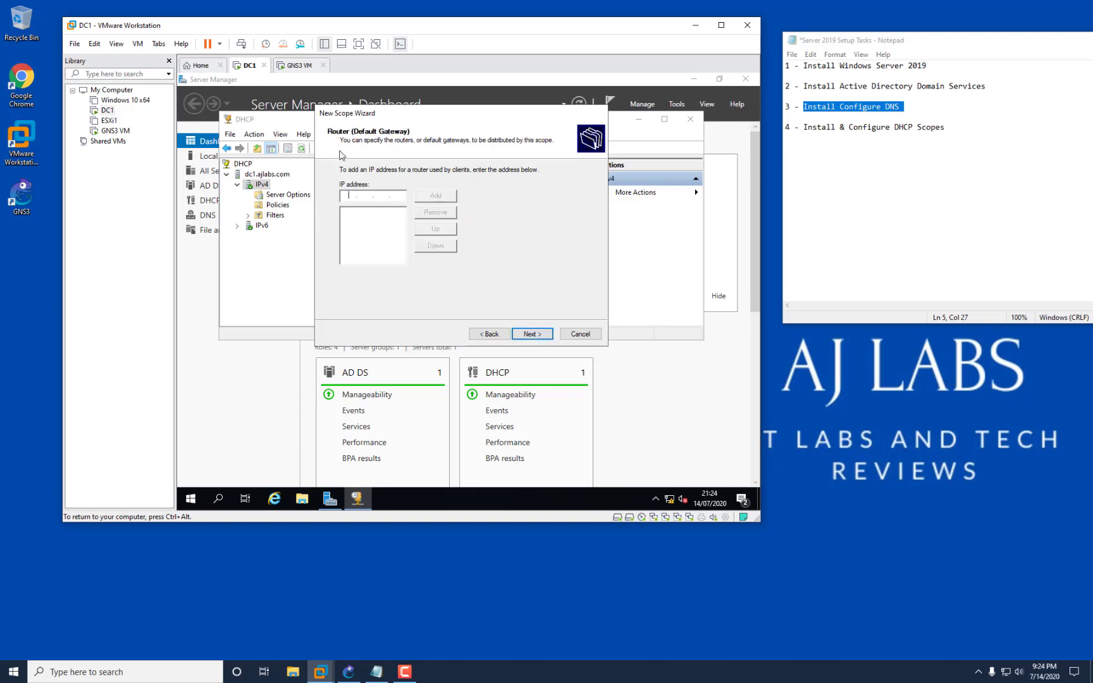
pyautogui.write('10 . 2 . 2 . 1')
pyautogui.click(344, 674)
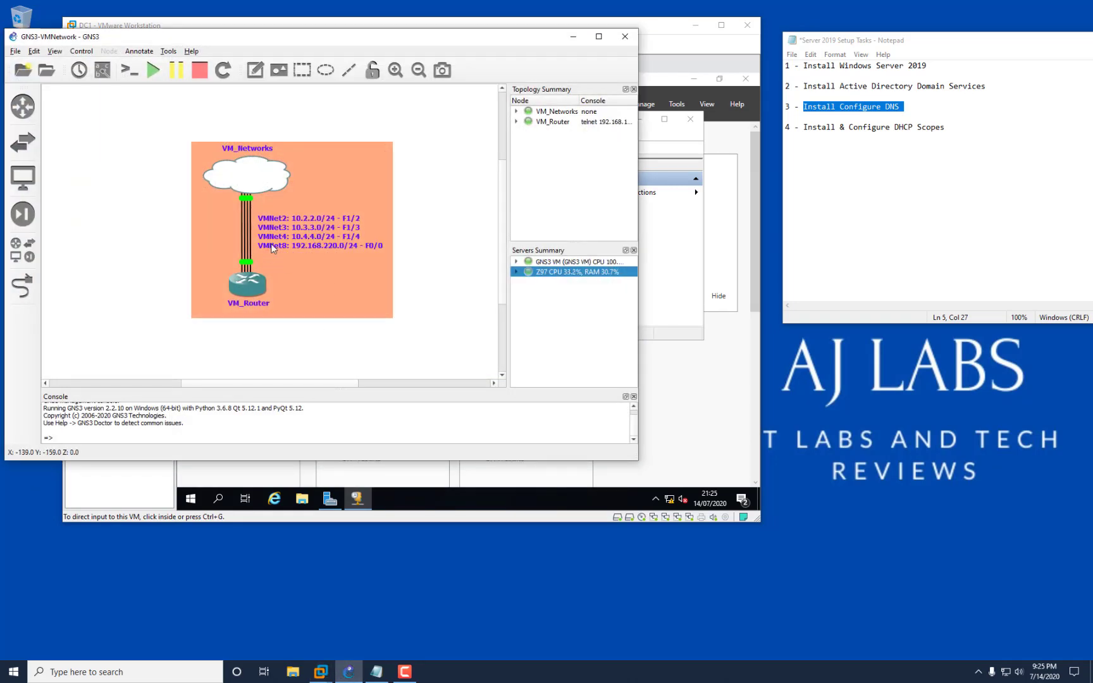
pyautogui.click(573, 36)
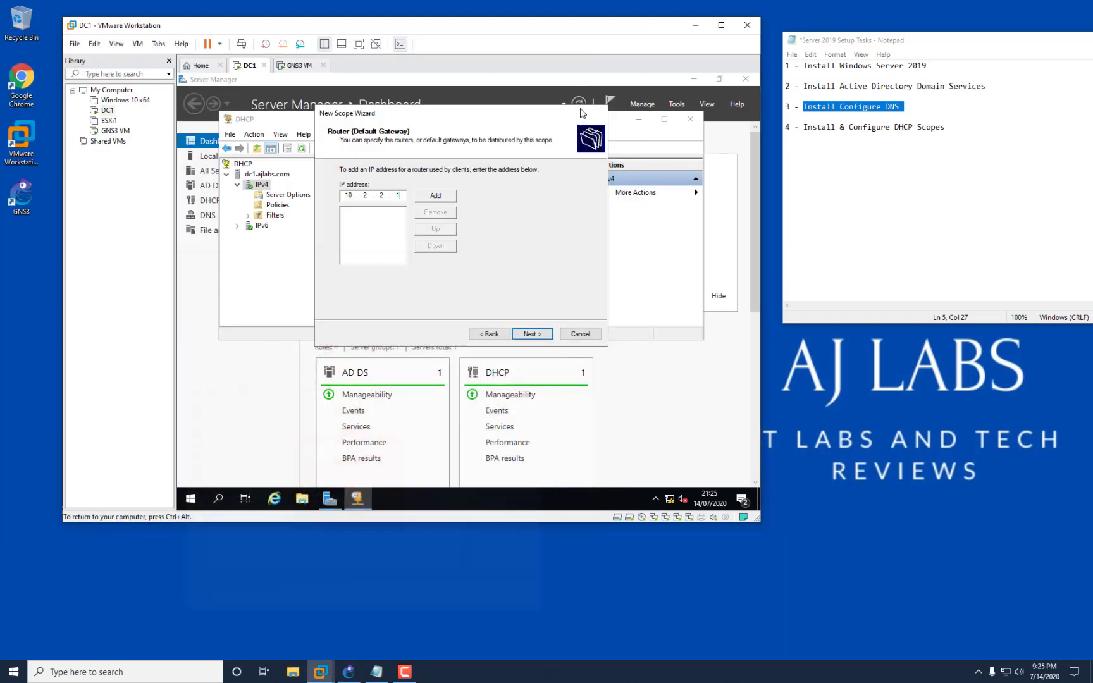
pyautogui.click(435, 195)
pyautogui.click(532, 335)
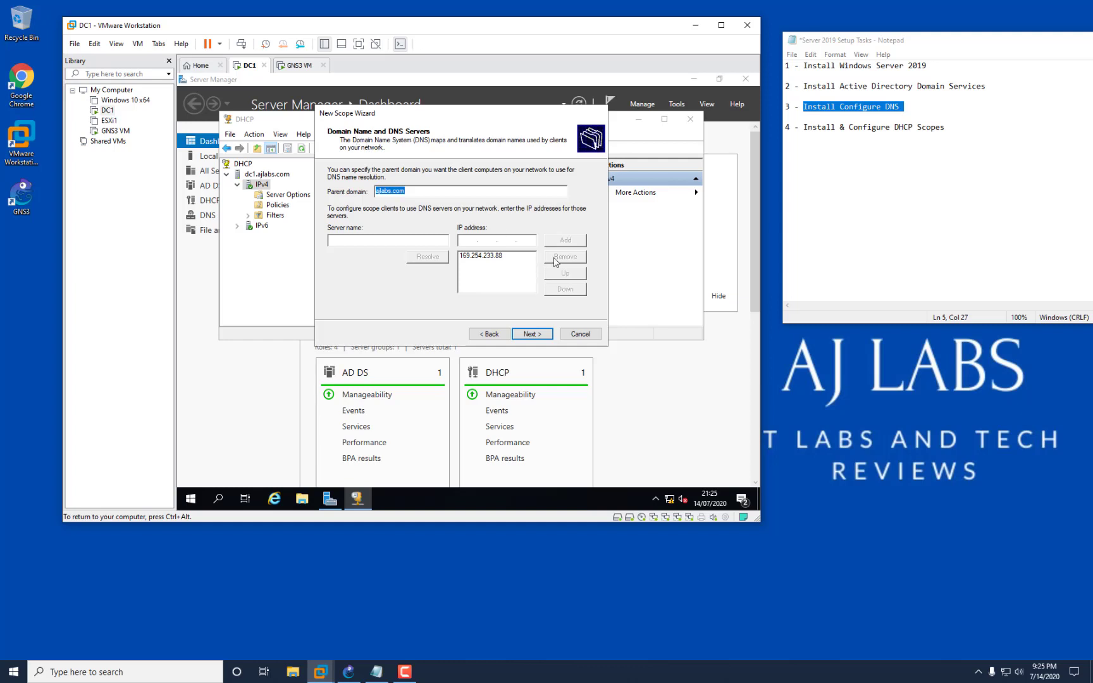
# Replace the 169.254.233.88 DNS entry with DNS servers 192.168.220.130 and 192.168.220.2.
pyautogui.click(510, 257)
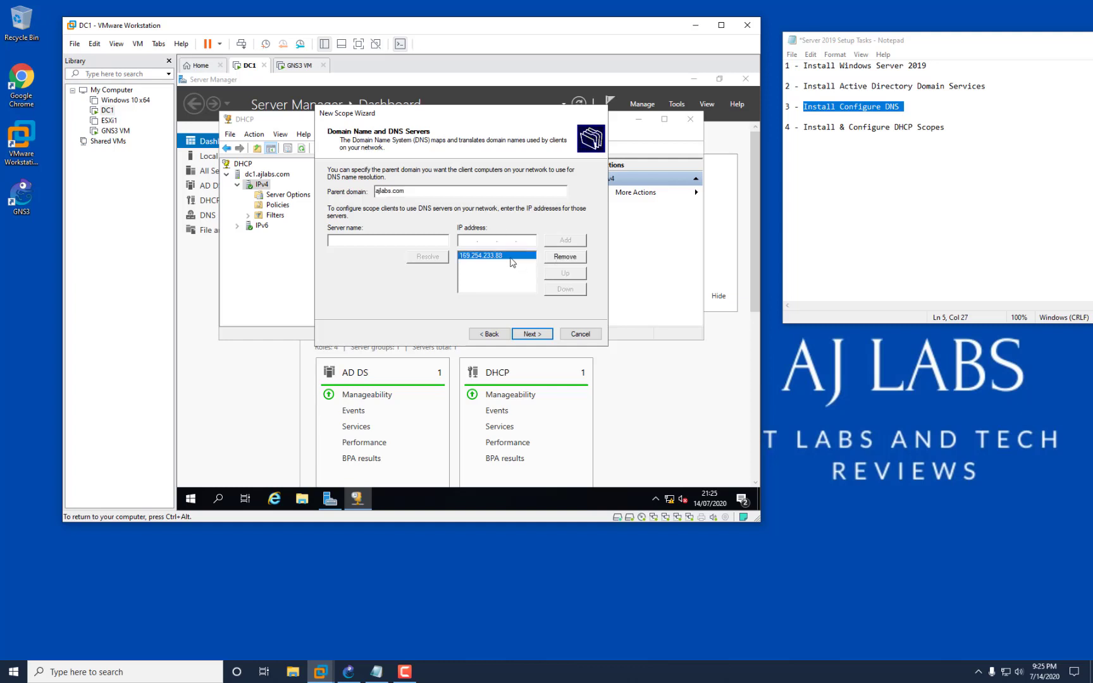
pyautogui.click(562, 256)
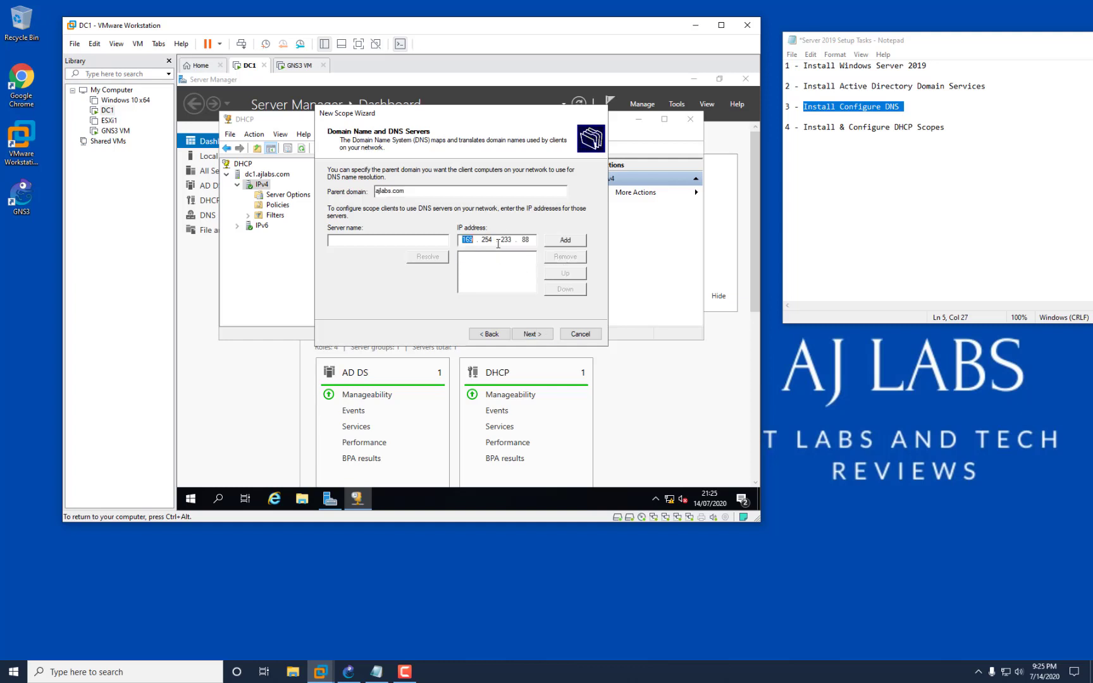
pyautogui.write('192 . 168 . 220 . 130')
pyautogui.click(565, 240)
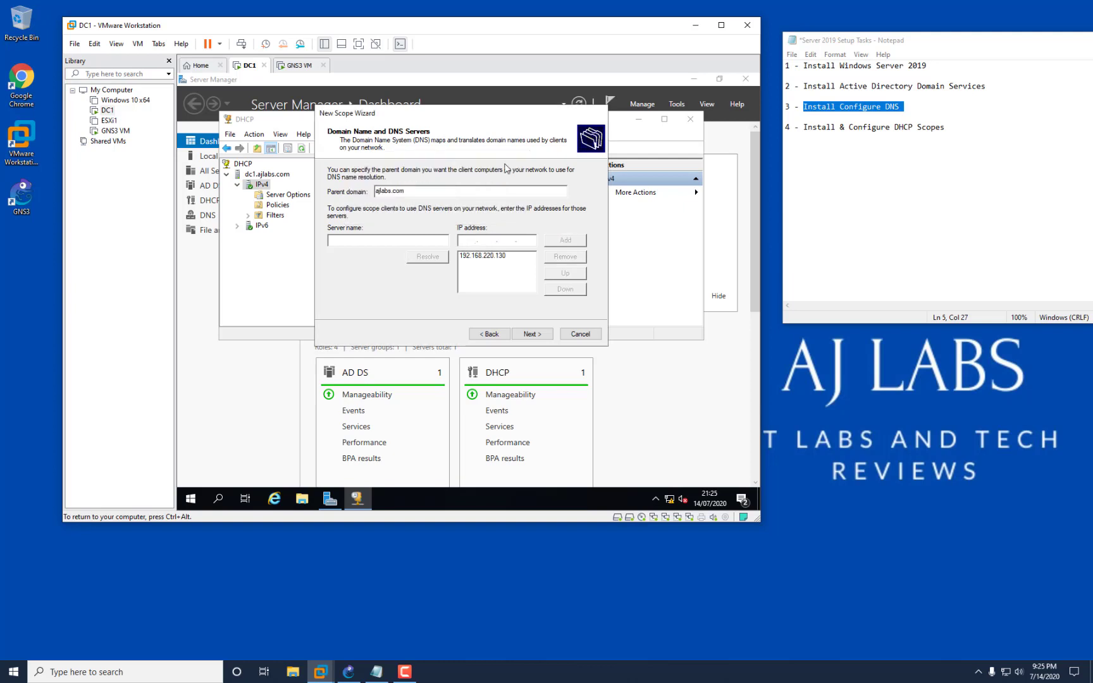
pyautogui.write('192 . 168 . 220 . 2')
pyautogui.click(564, 241)
# Skip WINS, activate the 10.2.2.0 scope, and finish the wizard.
pyautogui.click(534, 334)
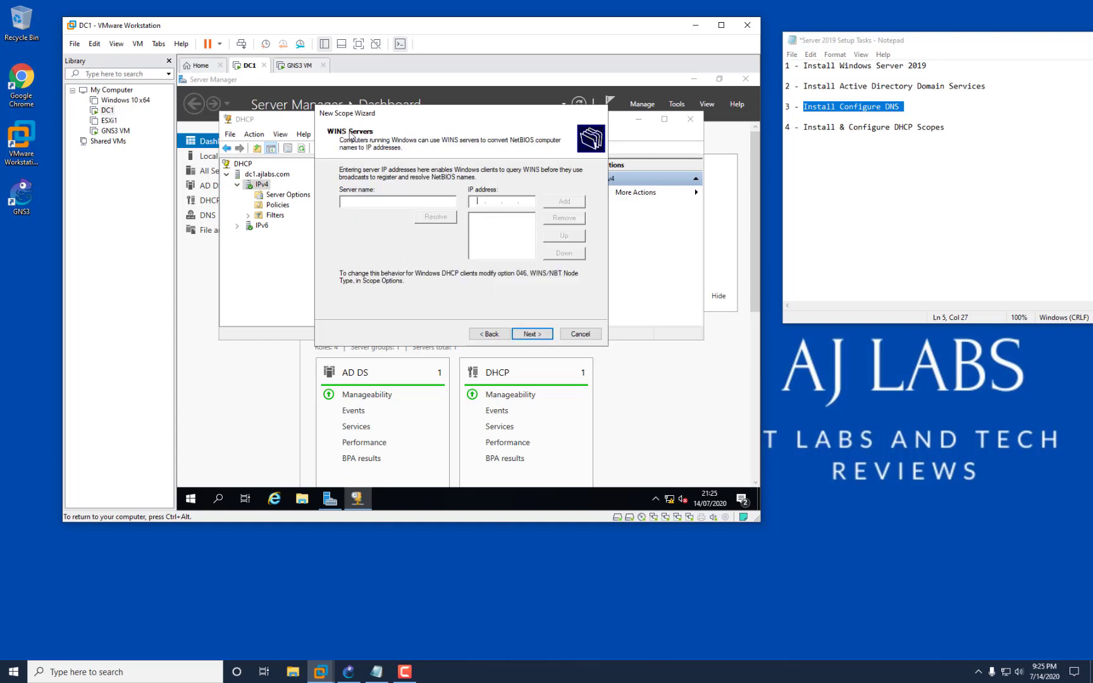
pyautogui.click(525, 334)
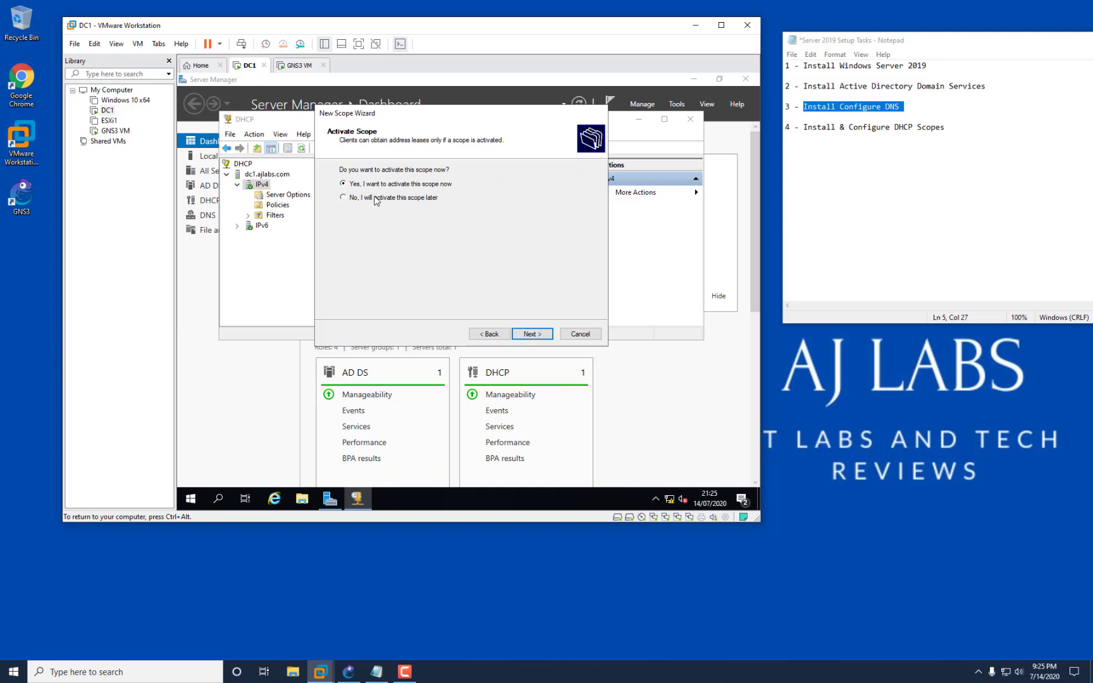
pyautogui.click(544, 339)
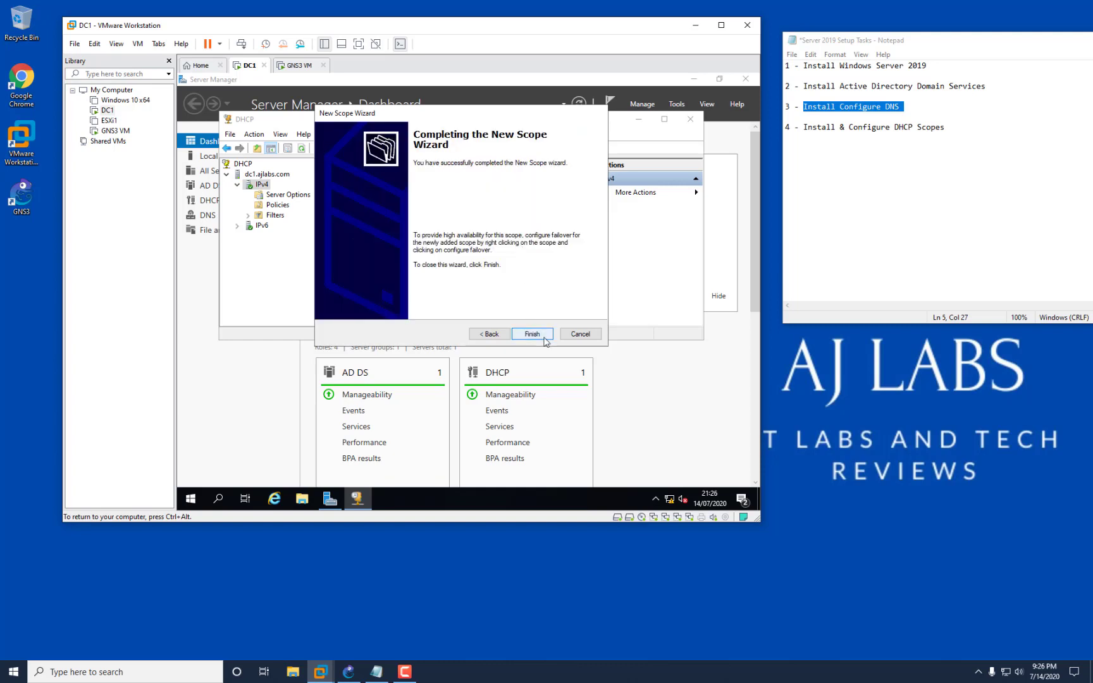
pyautogui.click(546, 340)
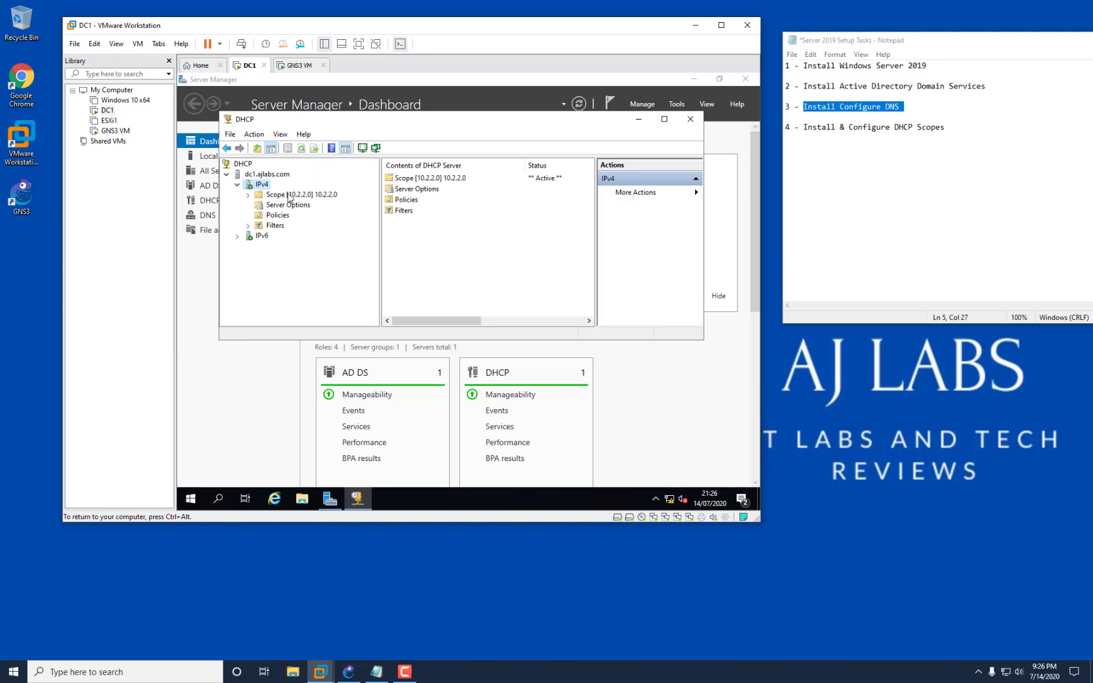
# Start another New Scope under IPv4 and name it 10.3.3.0.
pyautogui.rightClick(259, 184)
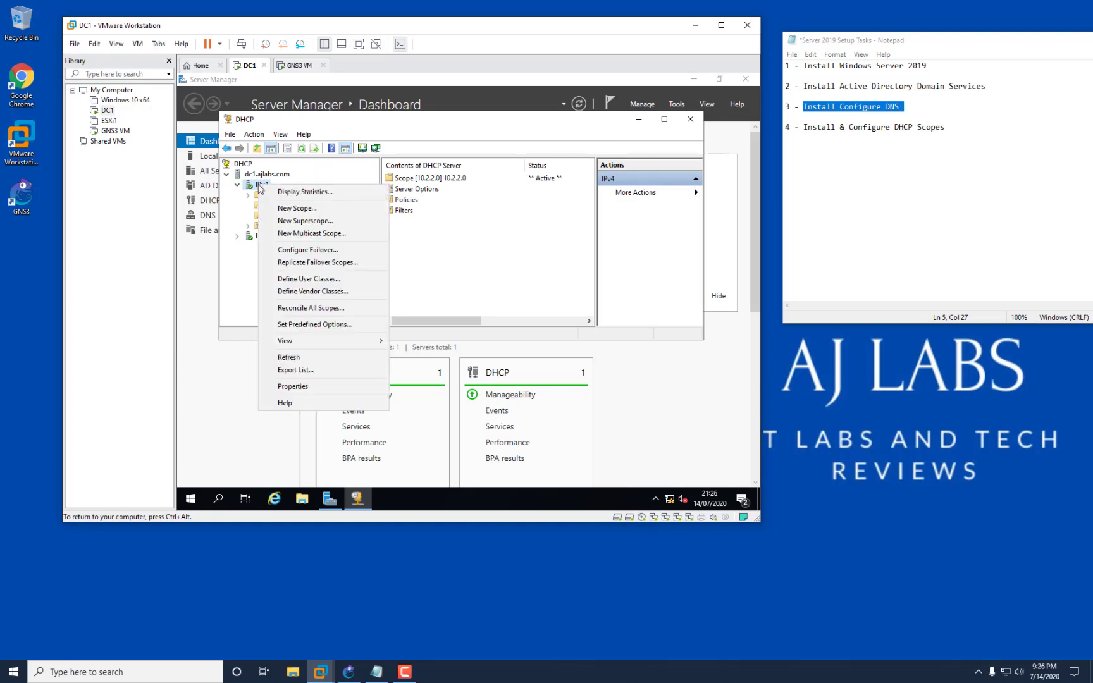
pyautogui.click(289, 209)
pyautogui.click(531, 334)
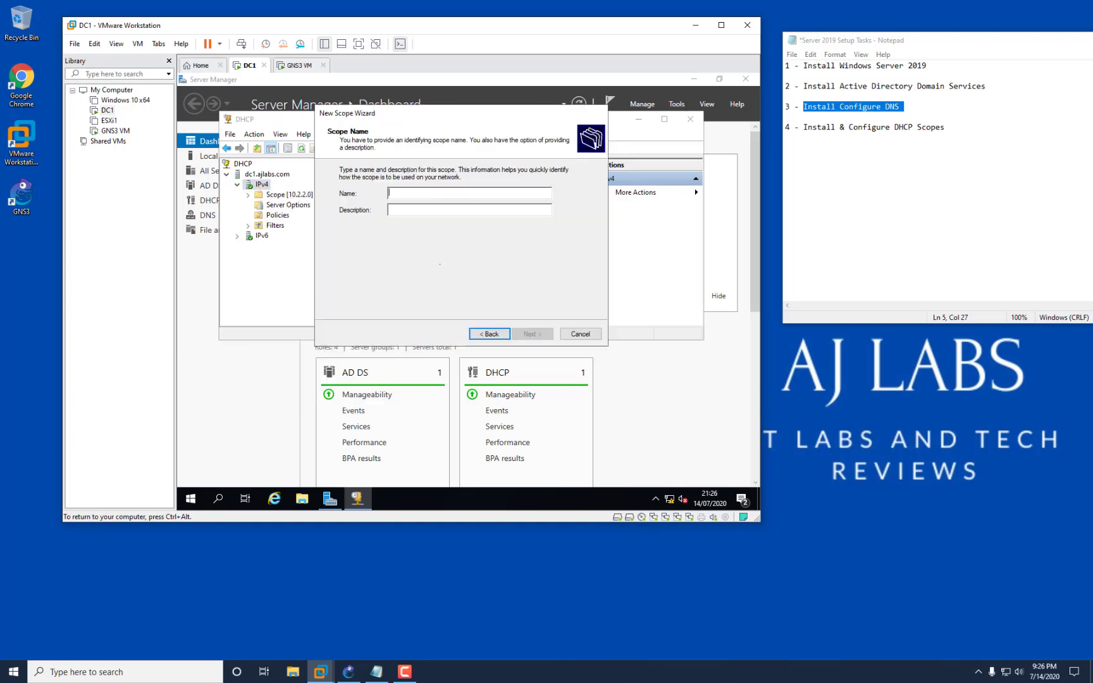
pyautogui.write('10.3.3.0')
pyautogui.click(531, 334)
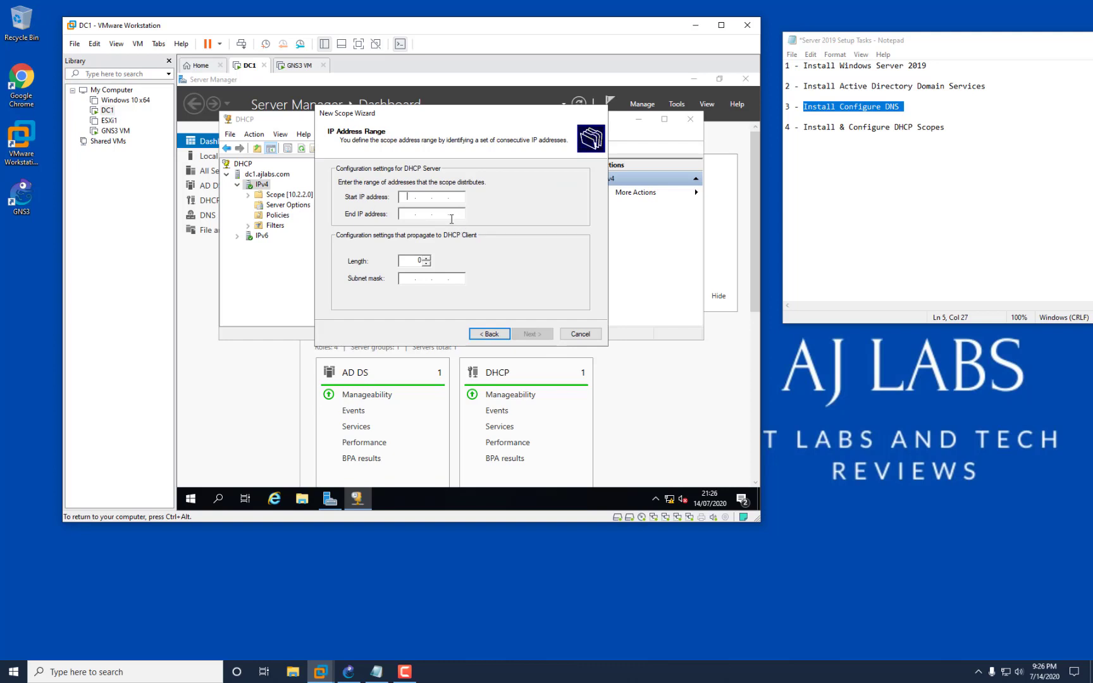
# Enter start 10.3.3.50 and end 10.3.3.89 with a /24 mask, correcting invalid-address errors.
pyautogui.write('10.333')
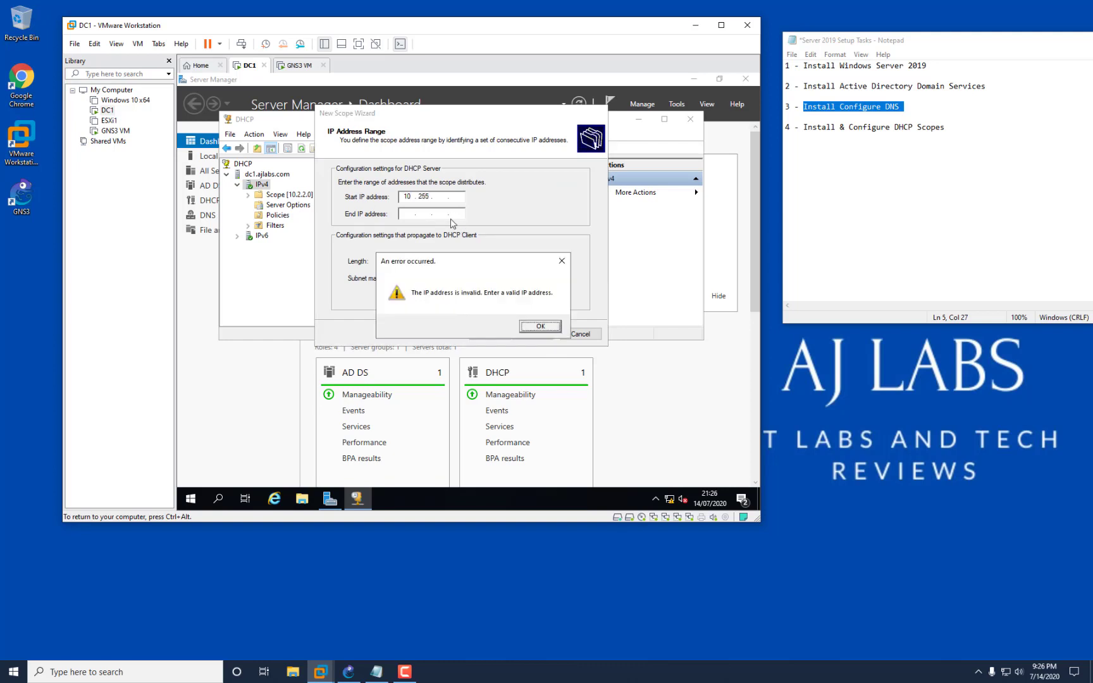
pyautogui.click(561, 262)
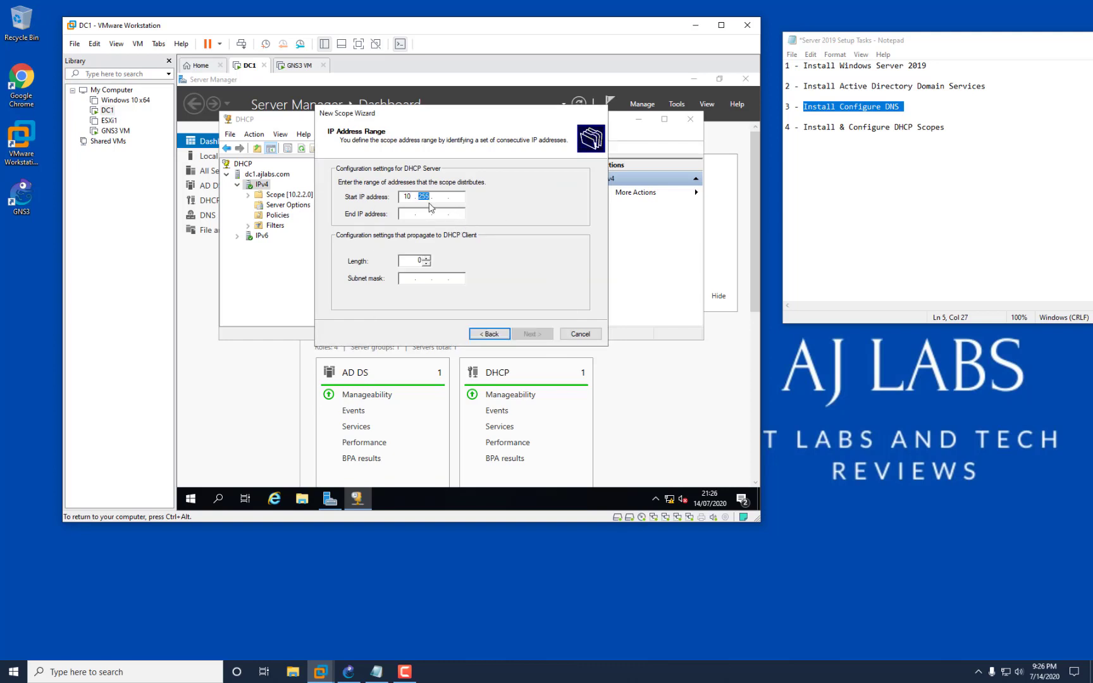
pyautogui.write('3.3.50')
pyautogui.click(410, 211)
pyautogui.write('10.333')
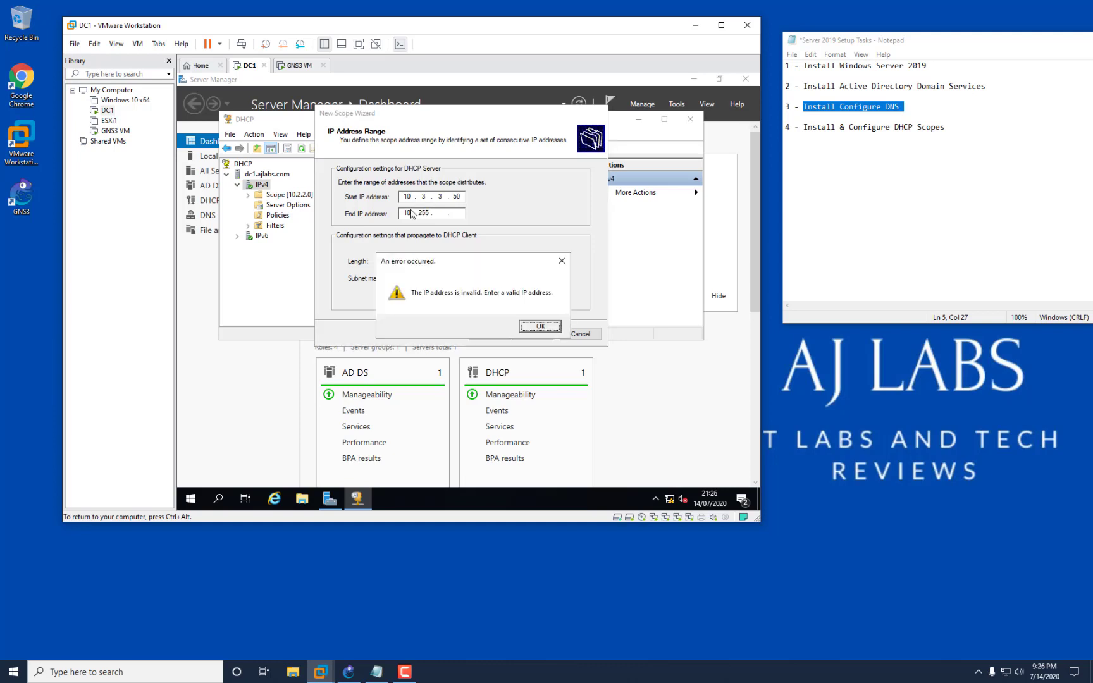
pyautogui.click(561, 261)
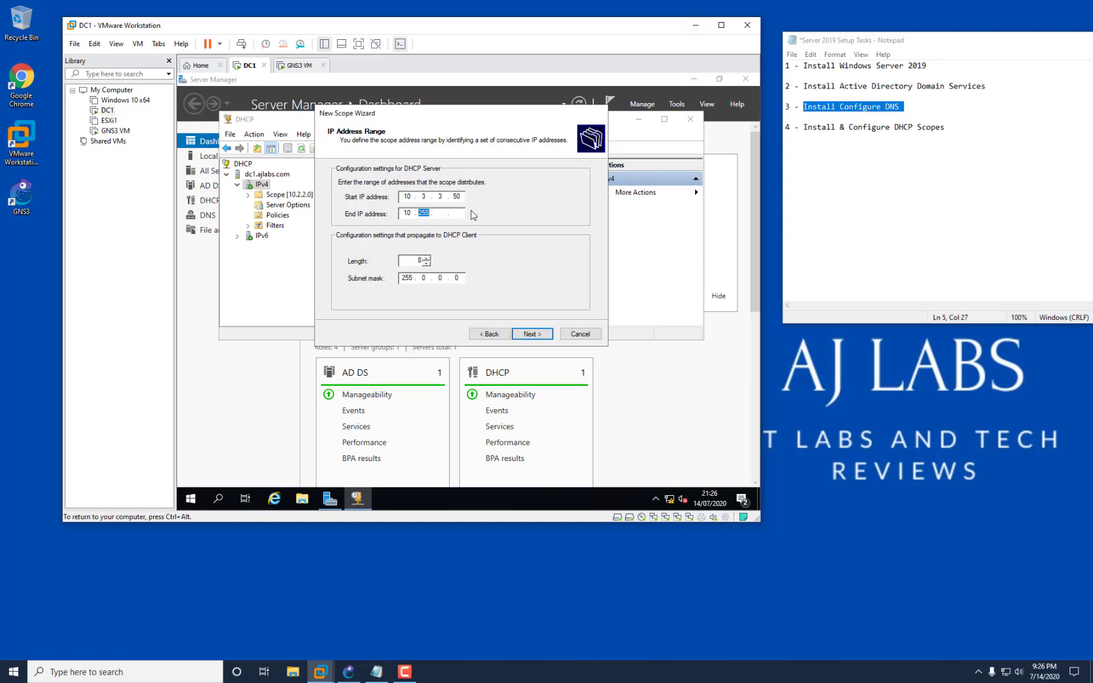
pyautogui.write('3.')
pyautogui.write('3.89')
pyautogui.write('24')
pyautogui.click(538, 337)
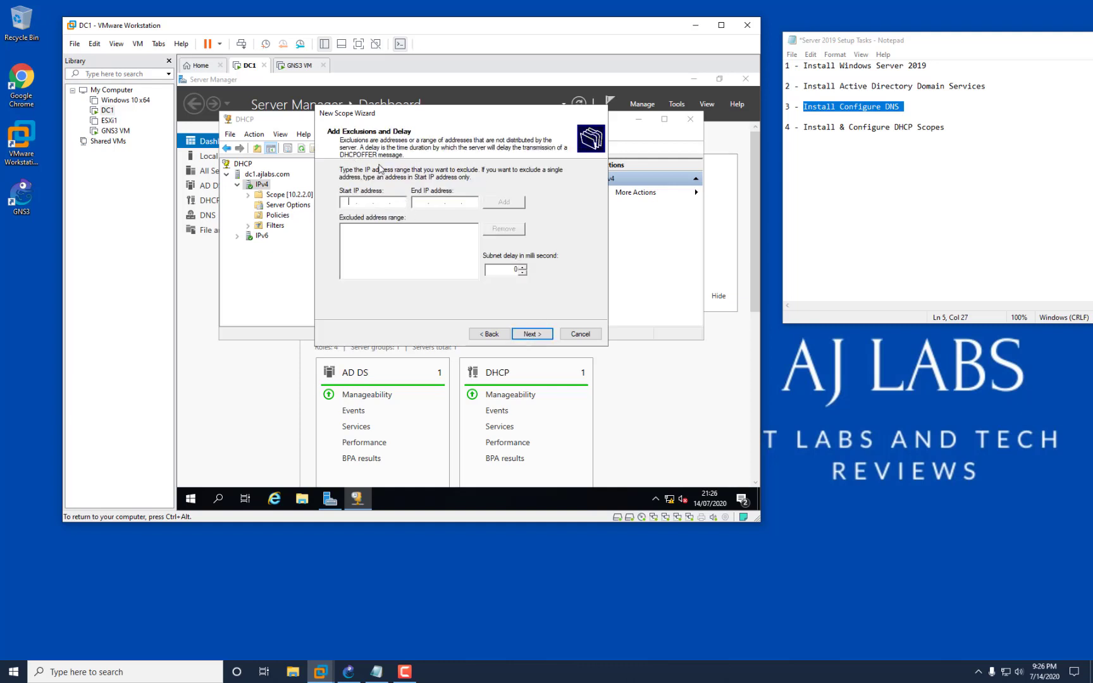
# Skip exclusions, keep the default lease, and add 10.3.3.1 as the default gateway.
pyautogui.click(544, 336)
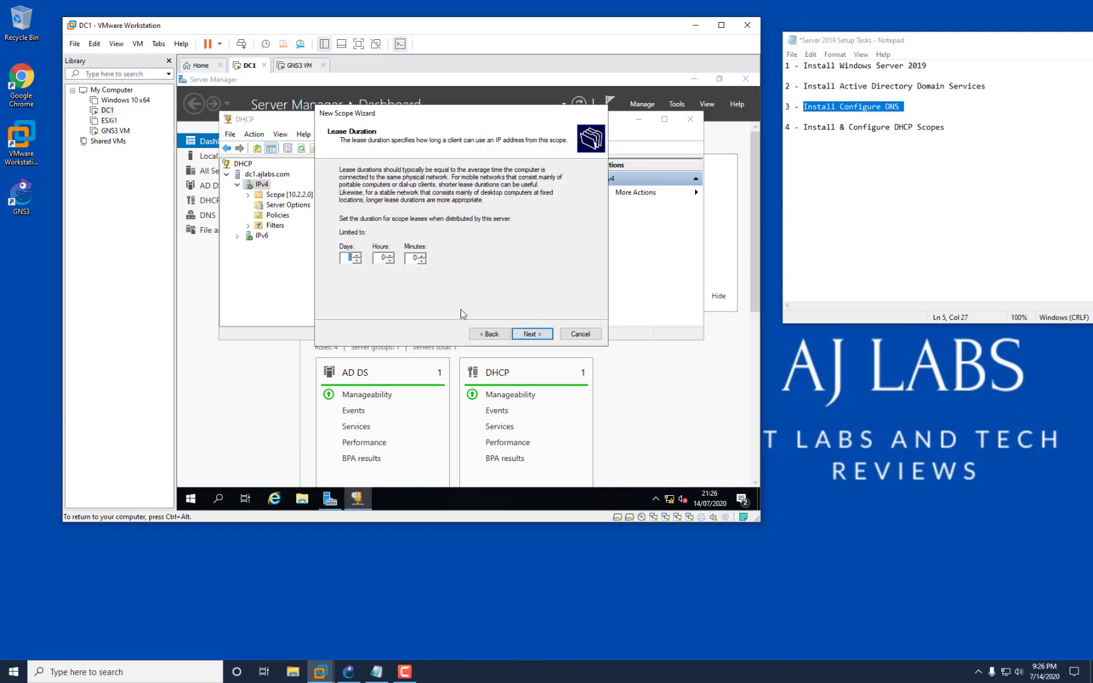
pyautogui.click(532, 333)
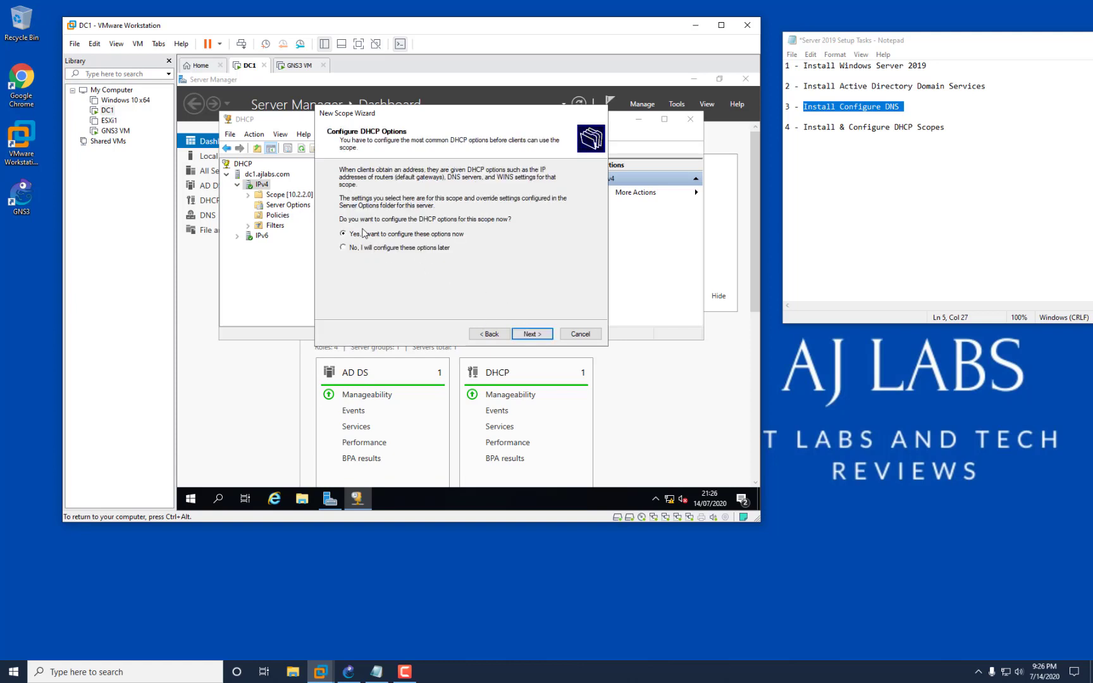
pyautogui.click(523, 330)
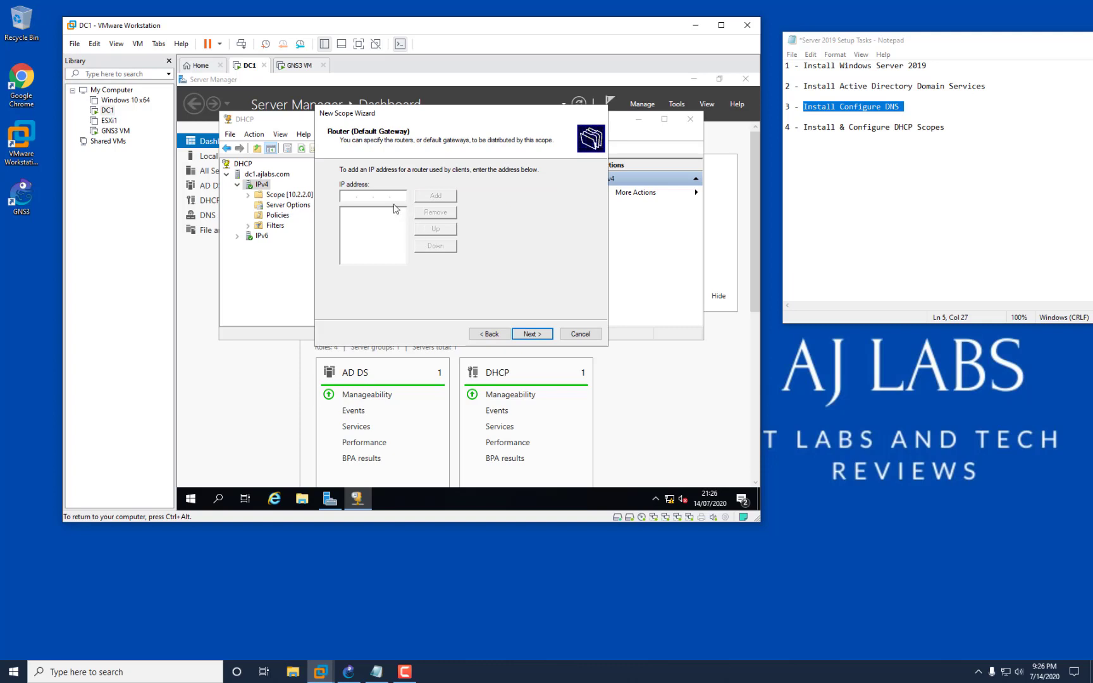
pyautogui.write('10.3.3.1')
pyautogui.click(444, 196)
pyautogui.click(532, 333)
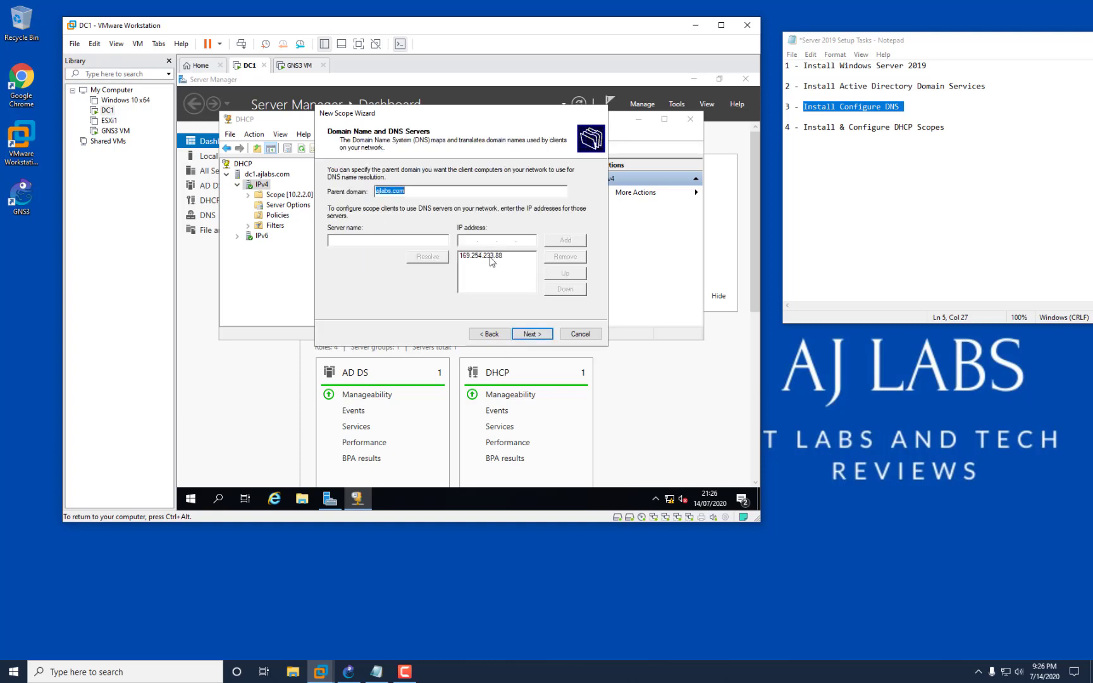
# Replace the 169.254.233.88 DNS entry with 192.168.220.130 and 192.168.220.2.
pyautogui.click(491, 258)
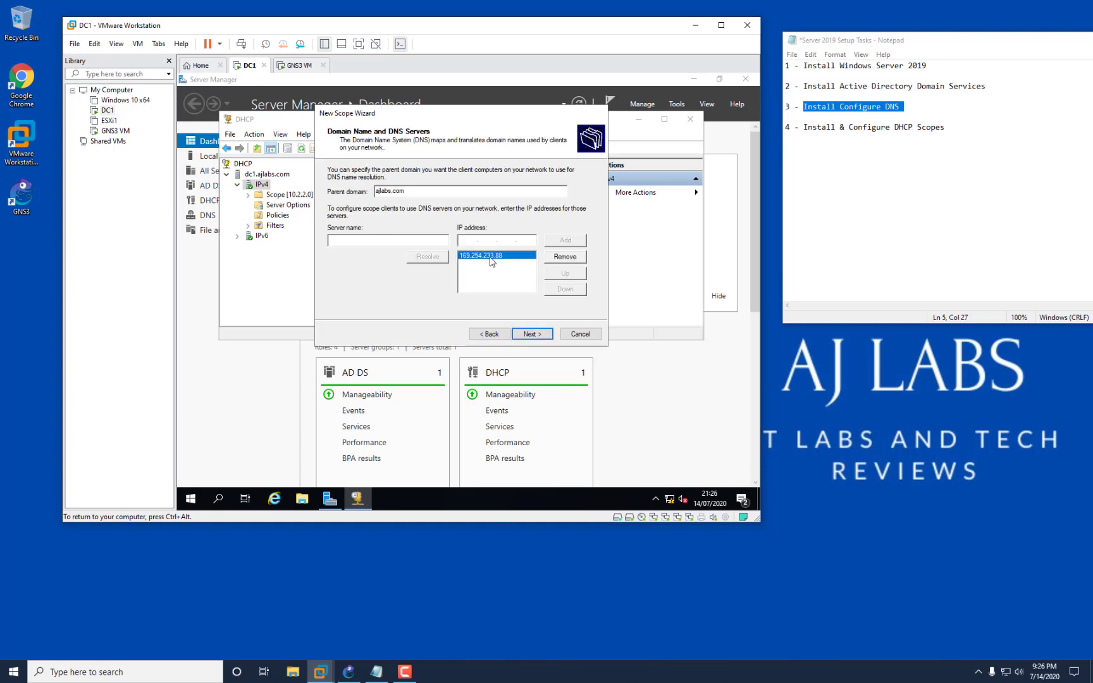
pyautogui.click(578, 255)
pyautogui.write('192')
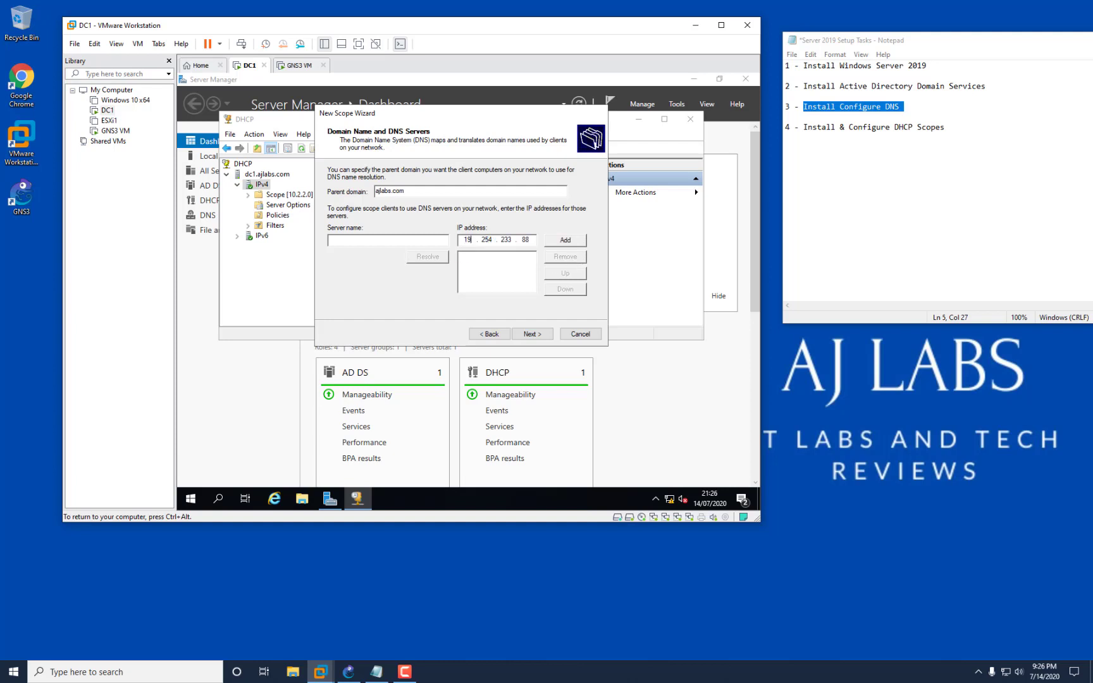
pyautogui.write('168')
pyautogui.write('220')
pyautogui.write('88')
pyautogui.press('Return')
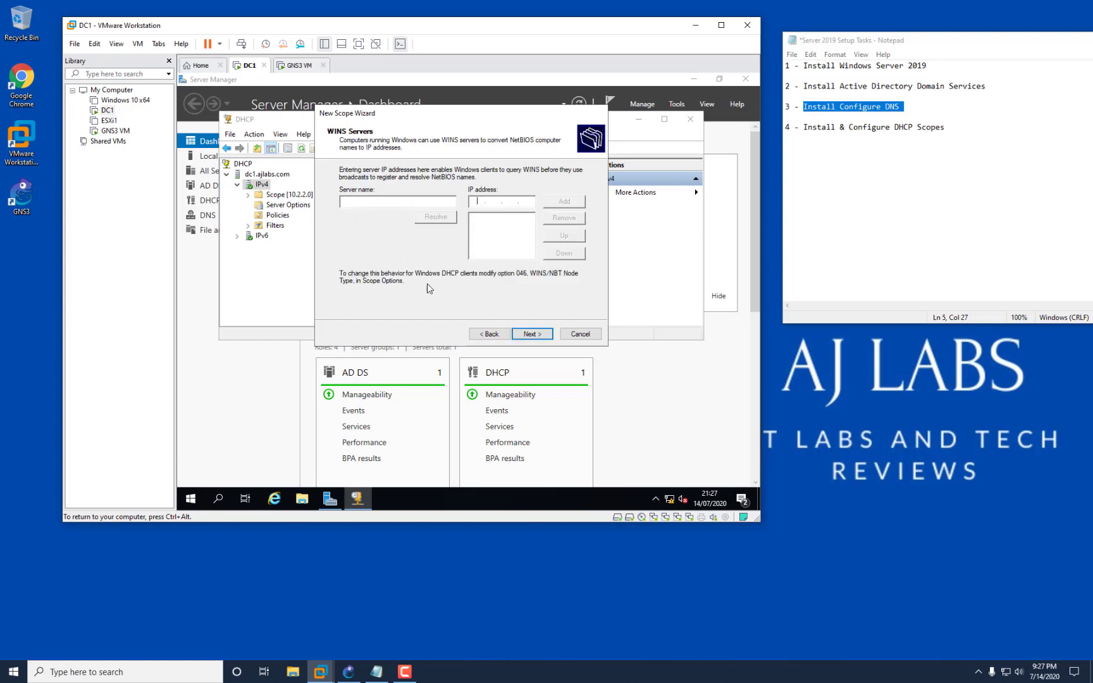
pyautogui.click(490, 333)
pyautogui.click(563, 241)
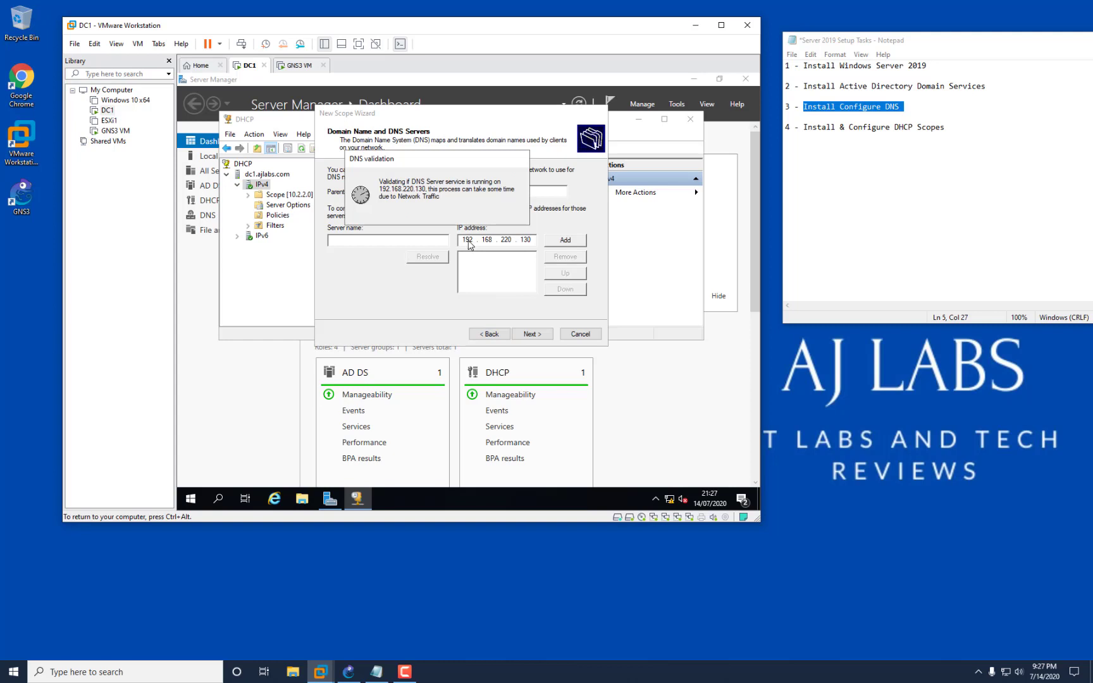
pyautogui.write('192 . ')
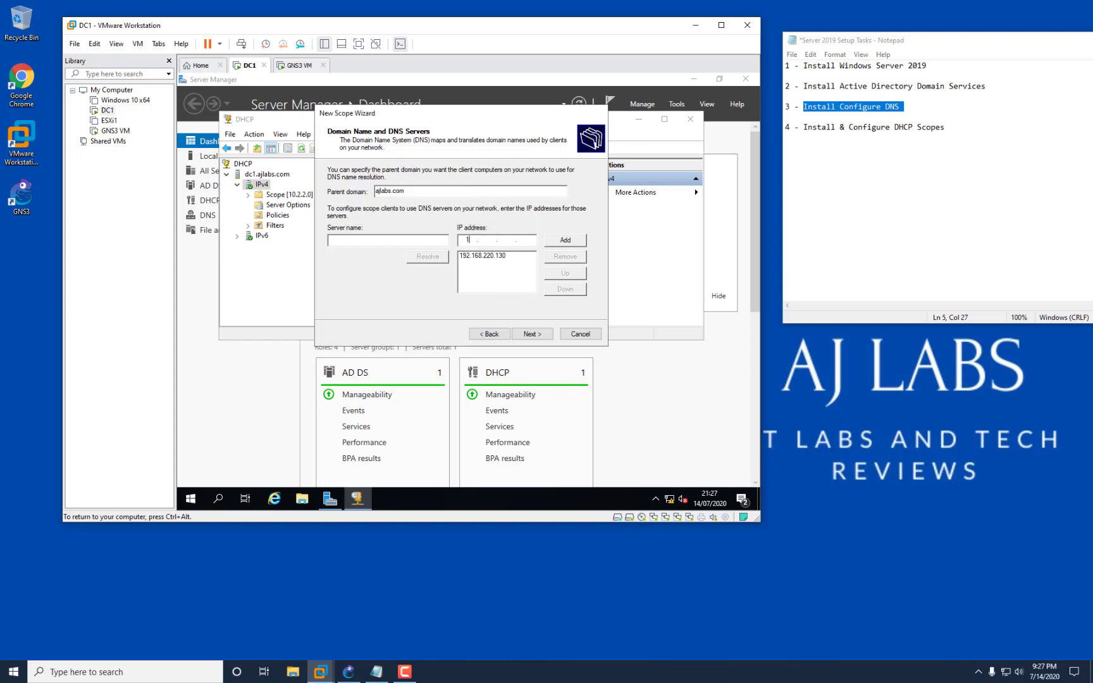
pyautogui.write('168 . 220')
pyautogui.click(565, 241)
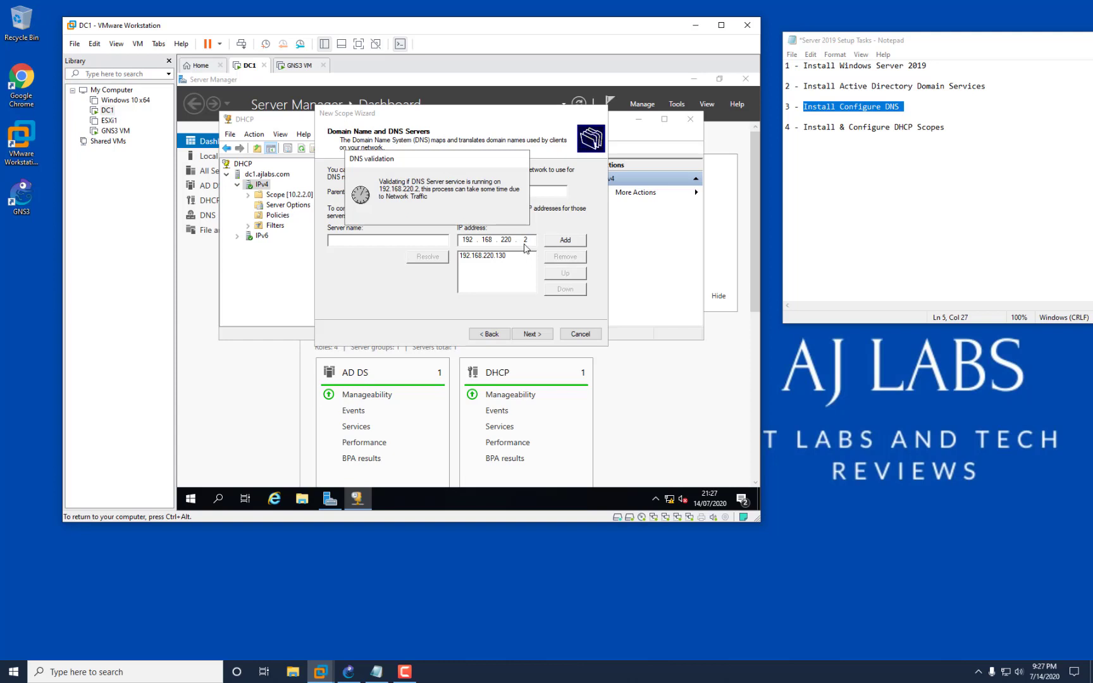
# Skip WINS, activate the 10.3.3.0 scope, and finish the wizard.
pyautogui.click(537, 335)
pyautogui.click(537, 335)
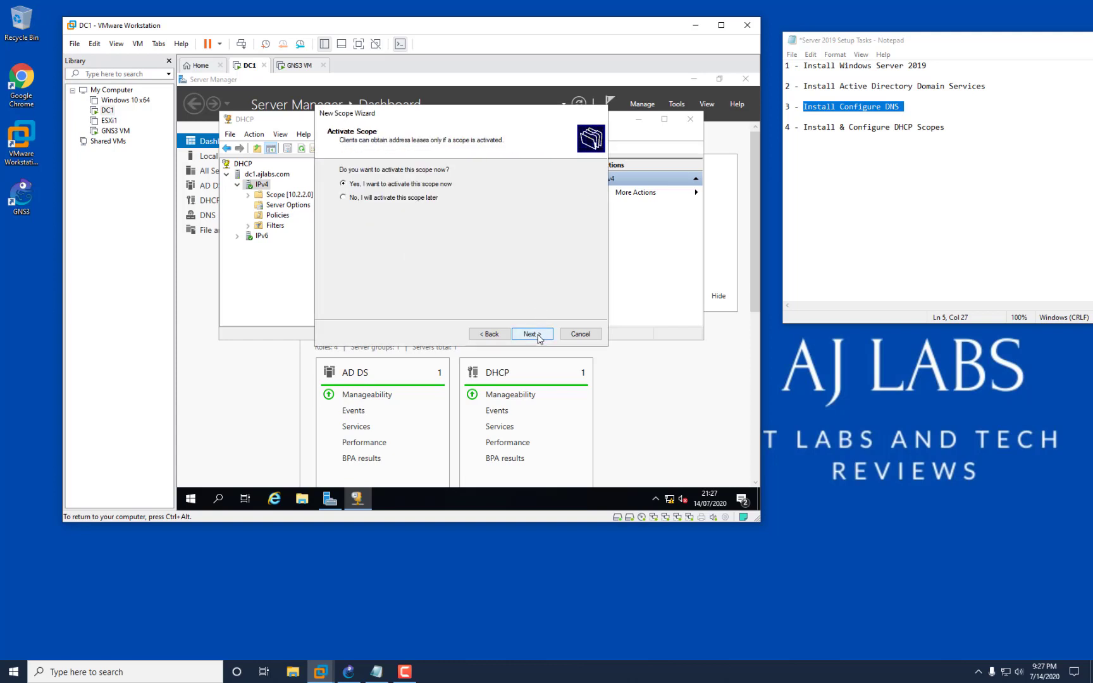
pyautogui.click(538, 335)
pyautogui.click(536, 335)
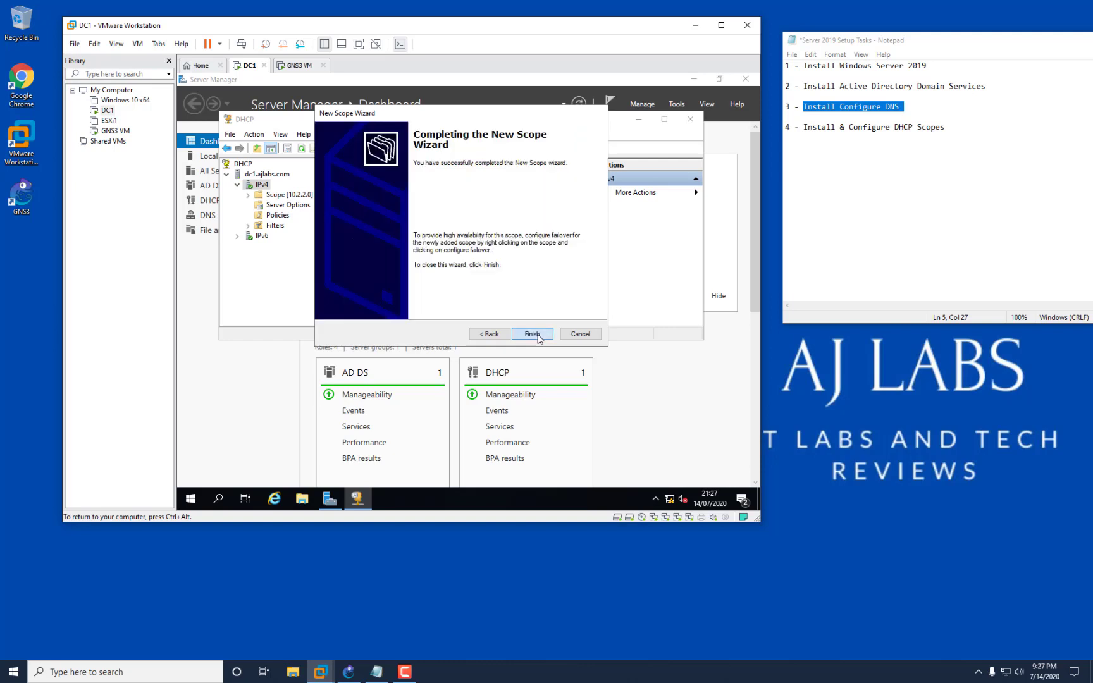
# Start a third New Scope under IPv4 and name it 10.4.4.0.
pyautogui.rightClick(260, 190)
pyautogui.click(294, 214)
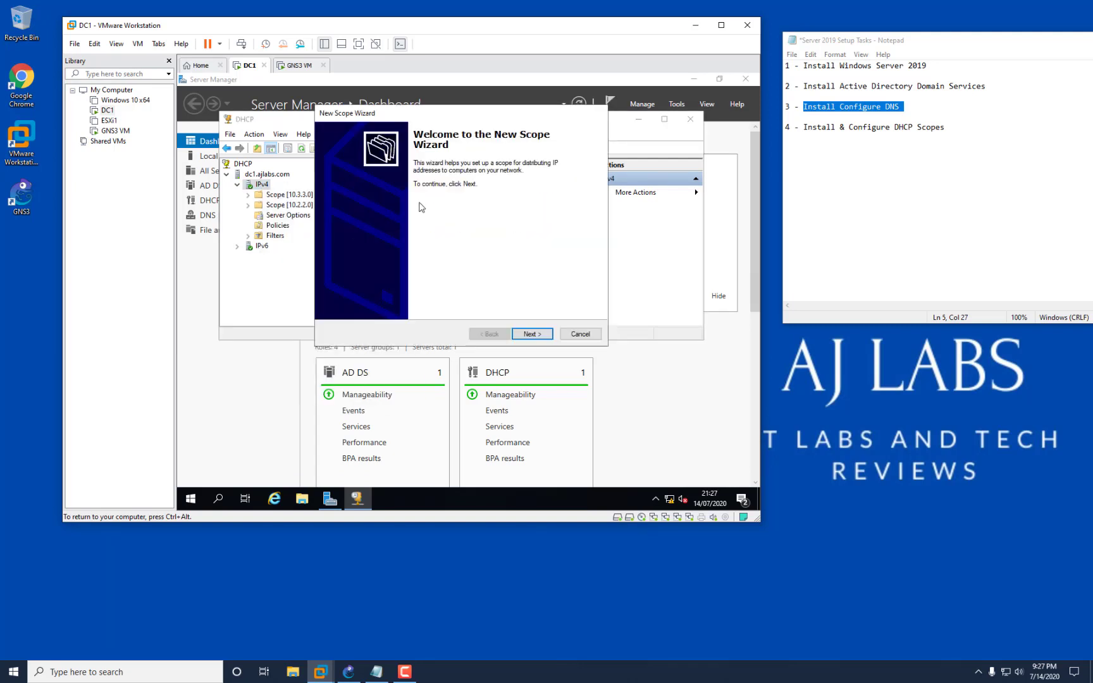
pyautogui.click(531, 335)
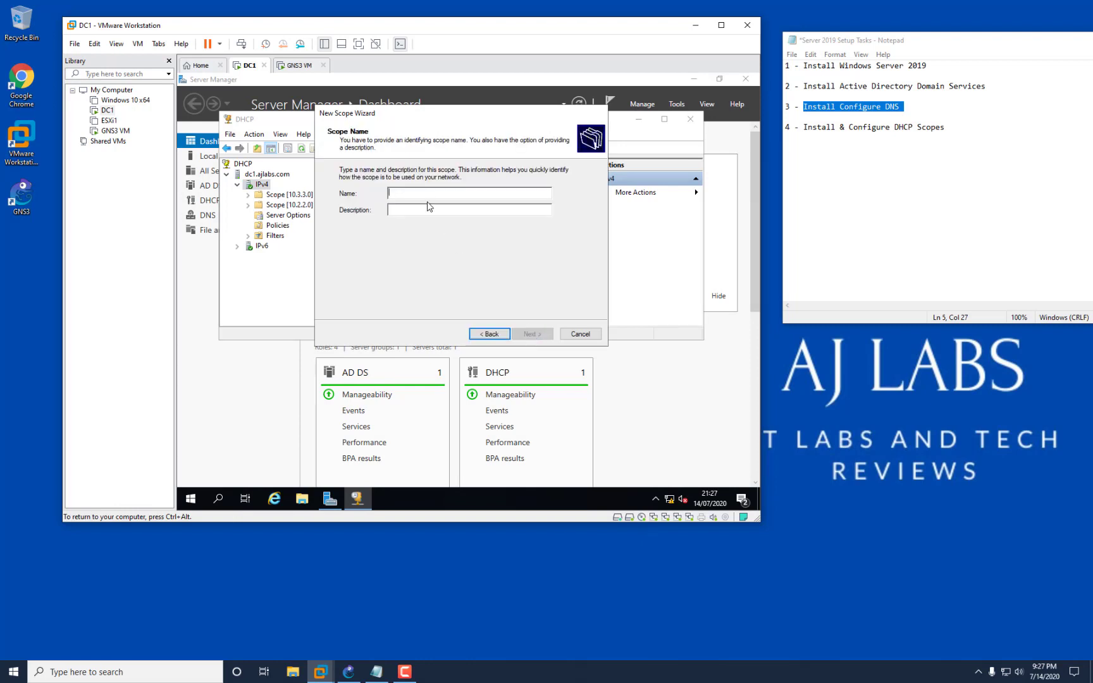
pyautogui.write('10.4.4.0')
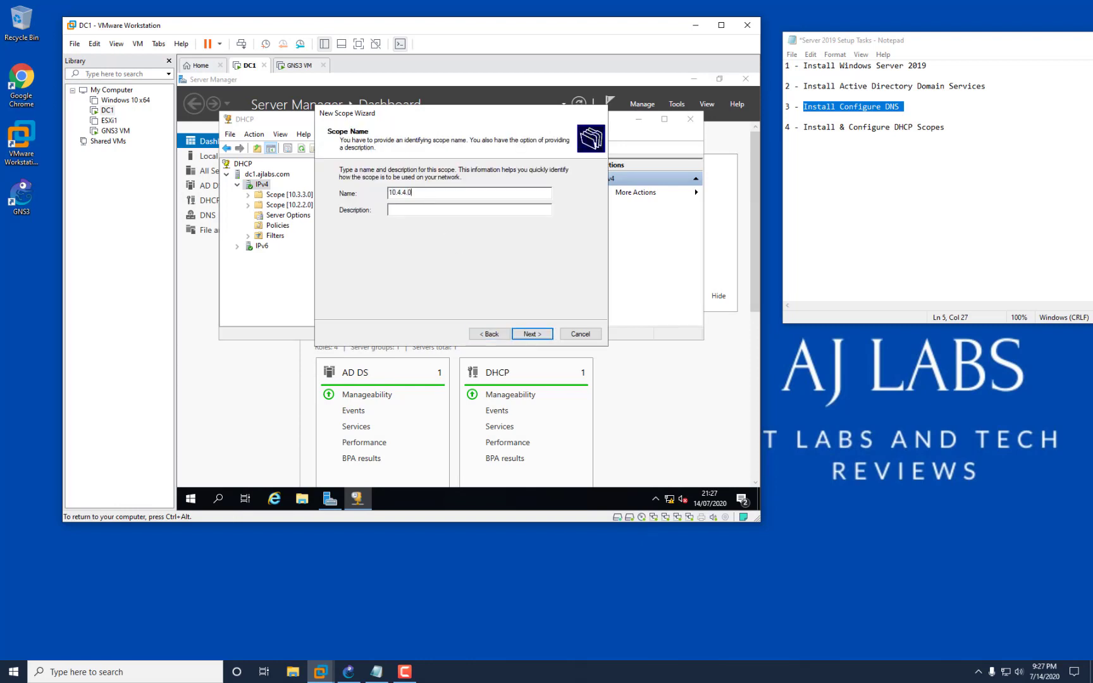
pyautogui.click(532, 335)
# Enter the scope's 10.4.4.x start and end addresses with prefix length 24.
pyautogui.write('10.4.4.50')
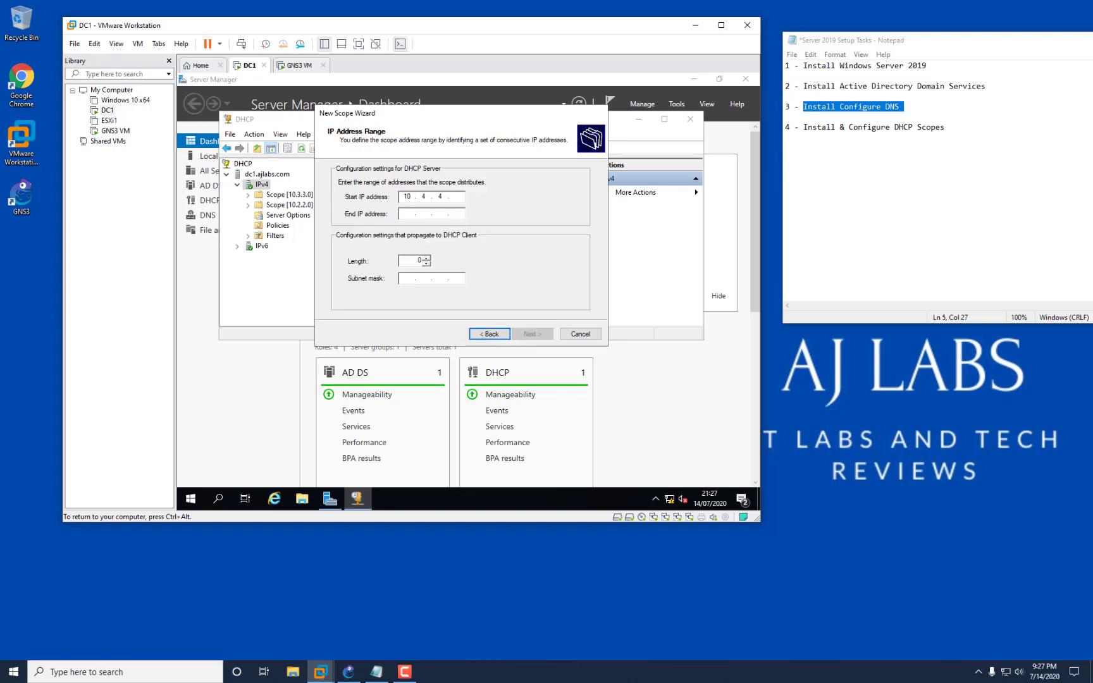
pyautogui.click(416, 214)
pyautogui.write('10 . 4 . 4 . 89')
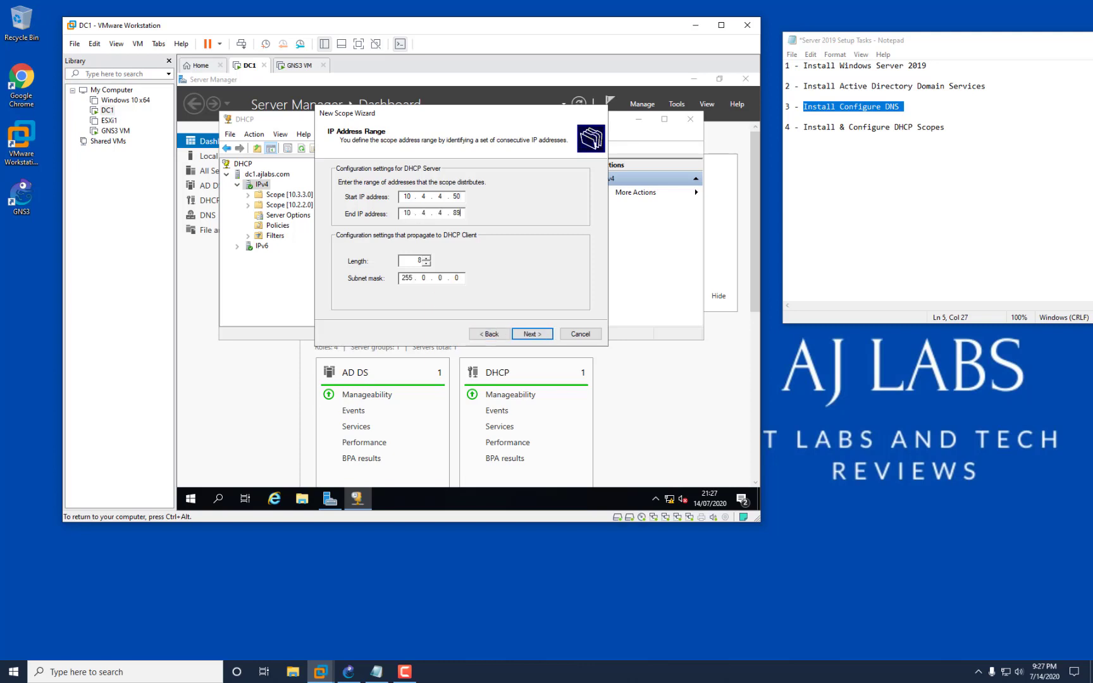
pyautogui.moveTo(409, 260); pyautogui.dragTo(422, 262)
pyautogui.write('24')
pyautogui.click(539, 334)
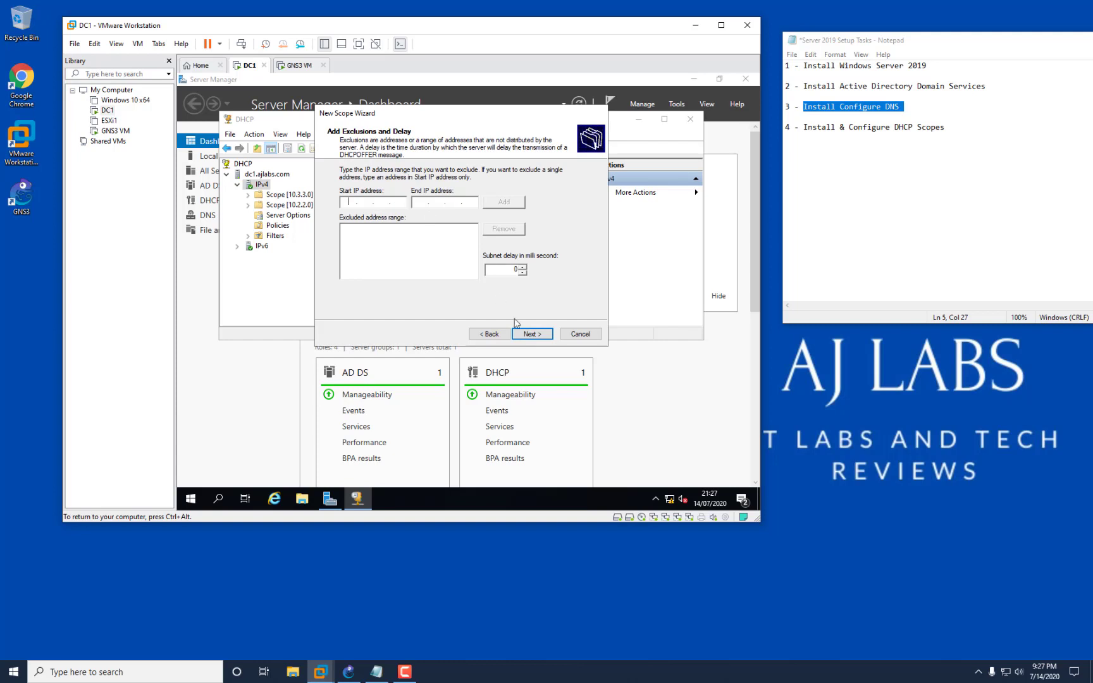
# Skip exclusions, keep the default lease, and add 10.4.4.1 as the default gateway.
pyautogui.click(528, 333)
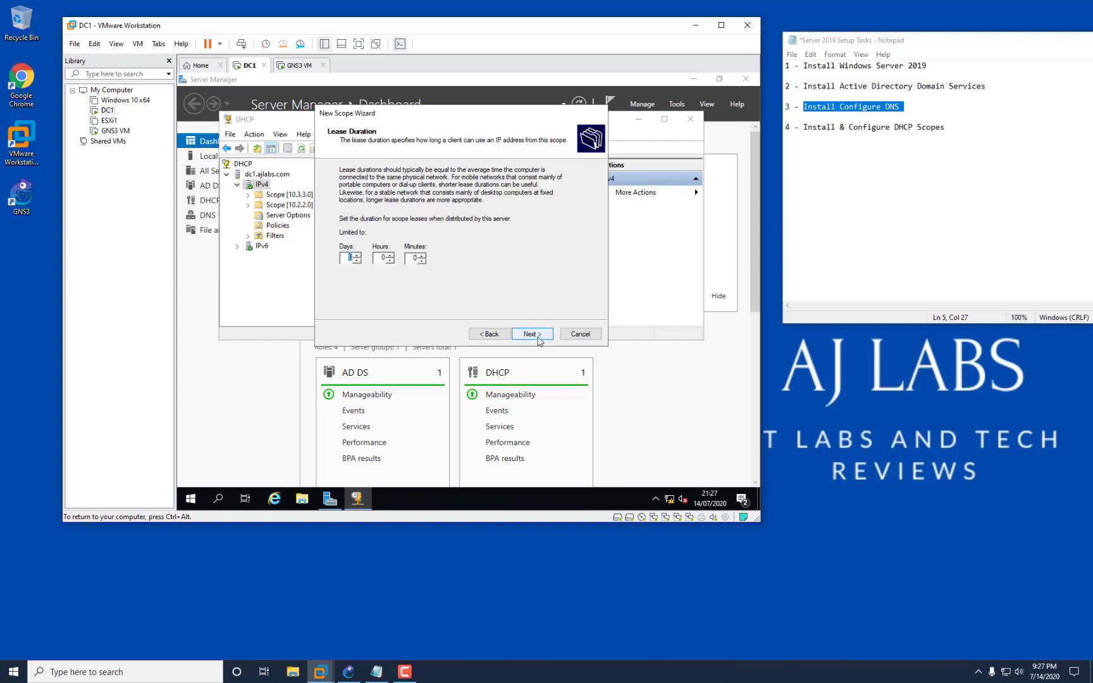
pyautogui.click(537, 335)
pyautogui.click(527, 336)
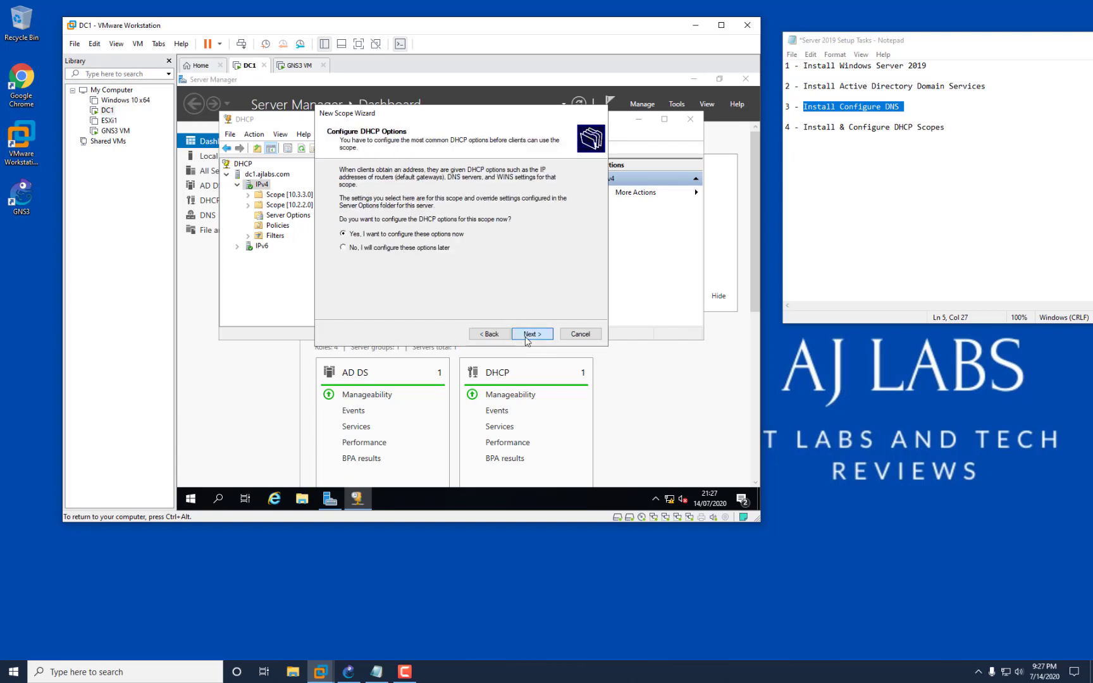
pyautogui.write('10.4.4.')
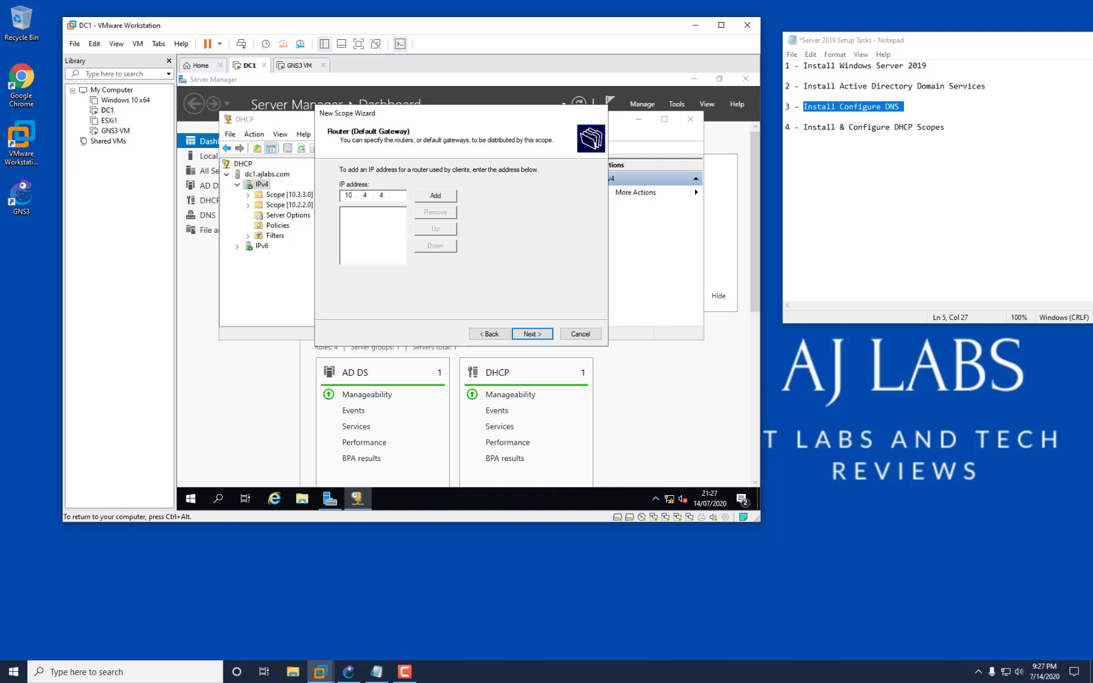
pyautogui.write('1')
pyautogui.click(435, 196)
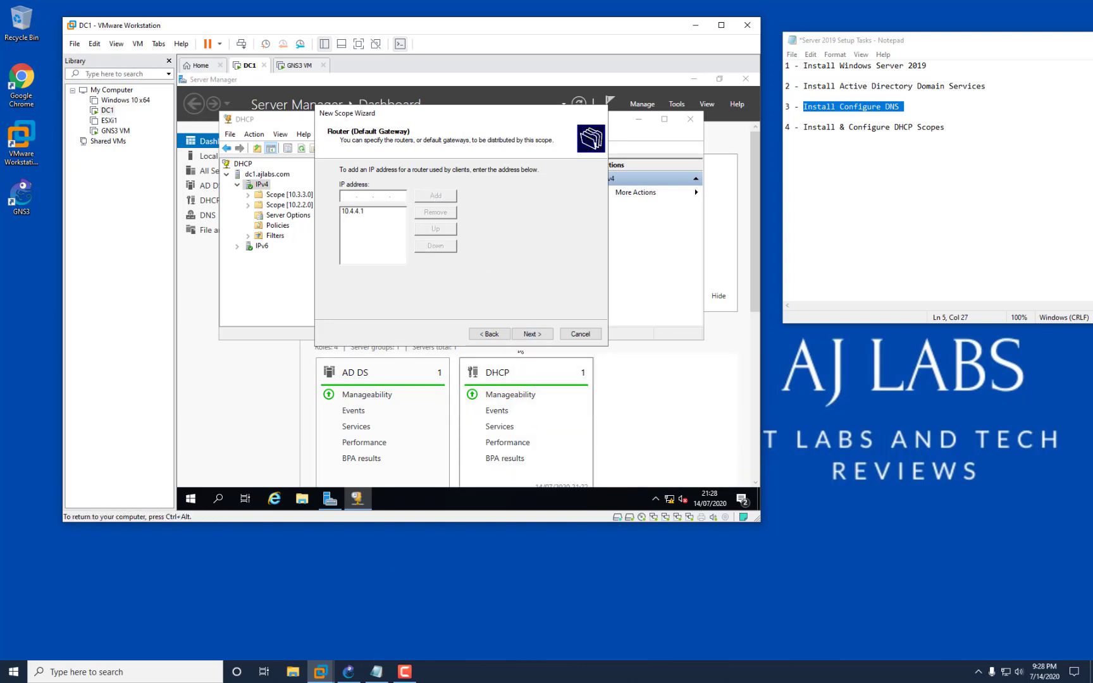
# Replace the 169.254.233.88 DNS entry with 192.168.220.130 and 192.168.220.2.
pyautogui.click(524, 335)
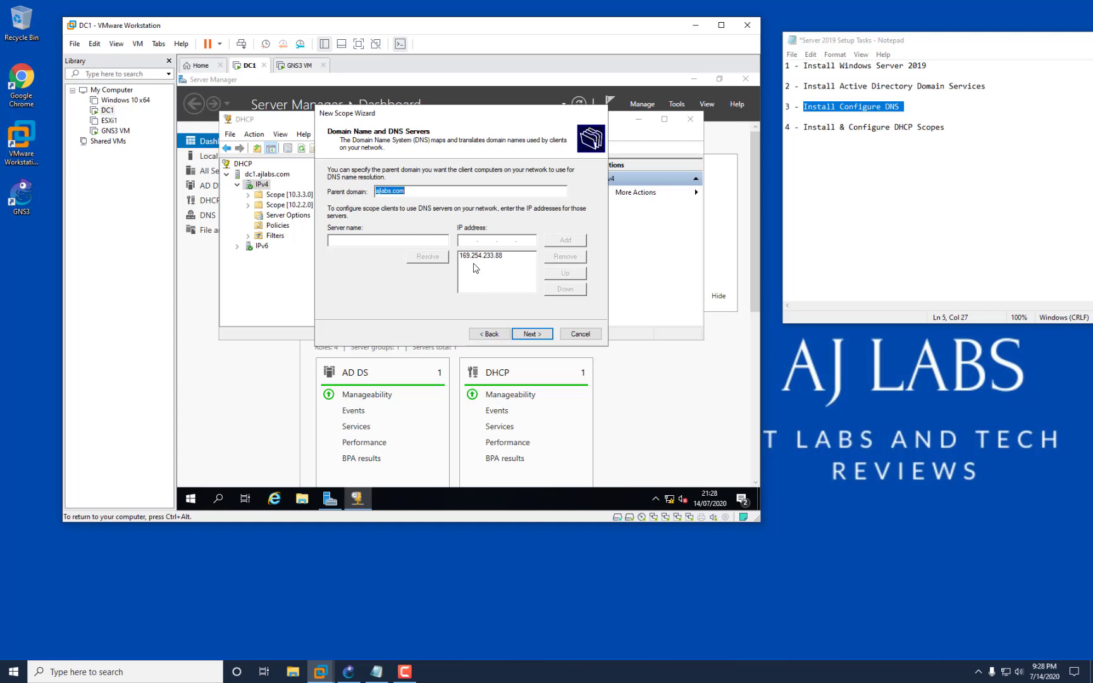
pyautogui.click(524, 256)
pyautogui.click(566, 256)
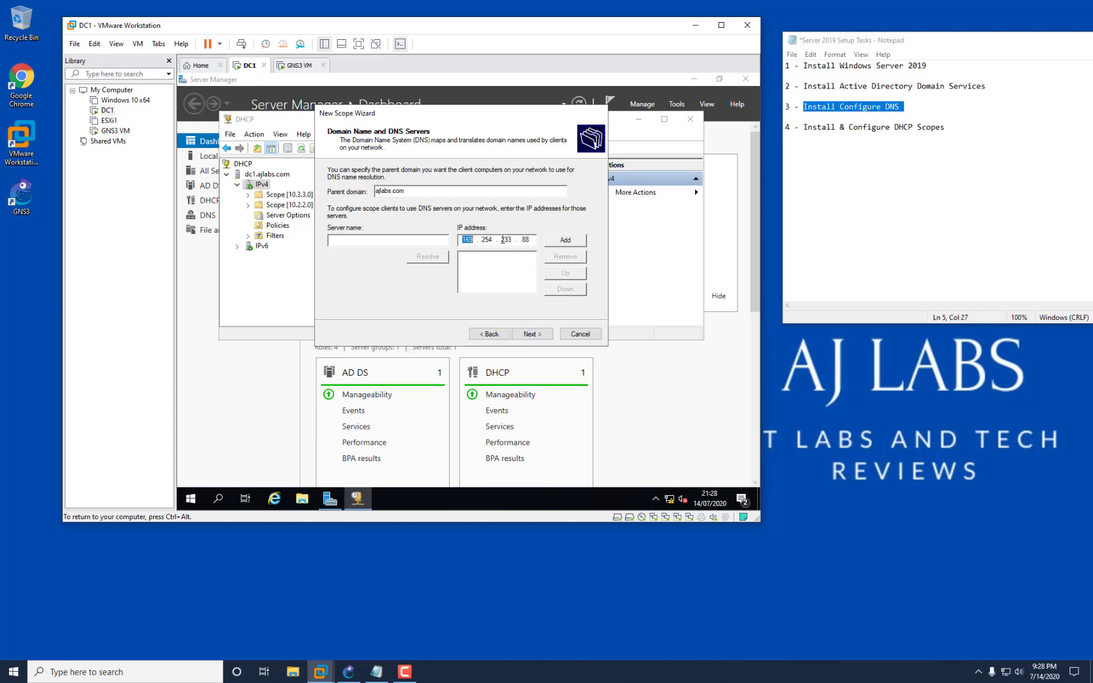
pyautogui.write('192.168.220.130')
pyautogui.click(556, 240)
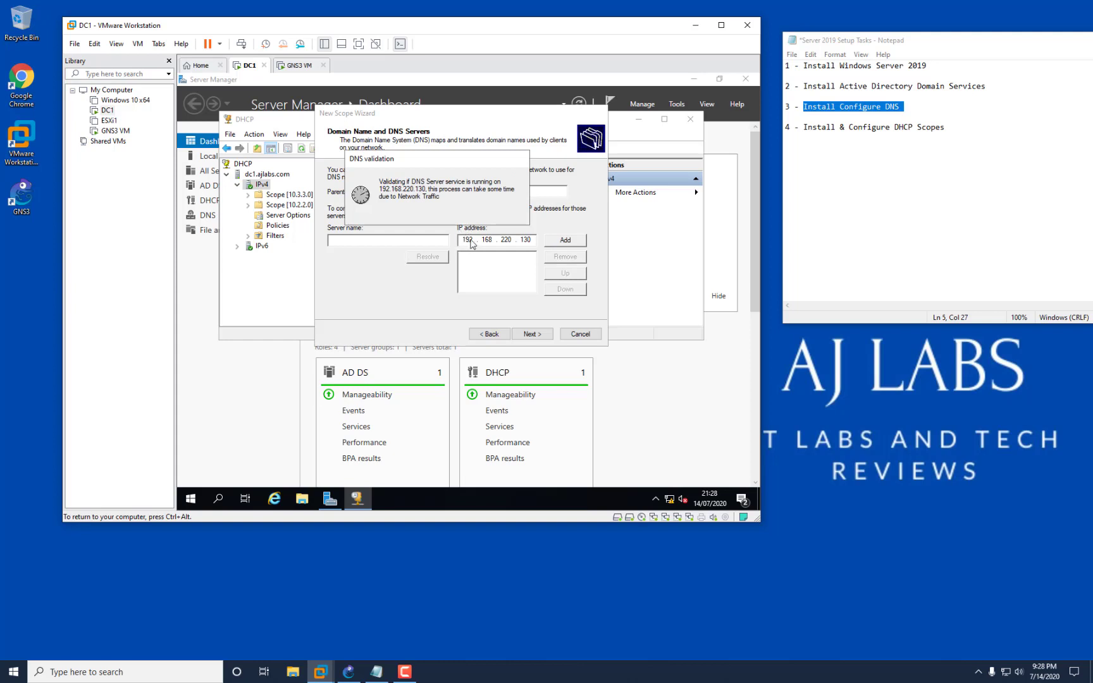
pyautogui.write('192 . ')
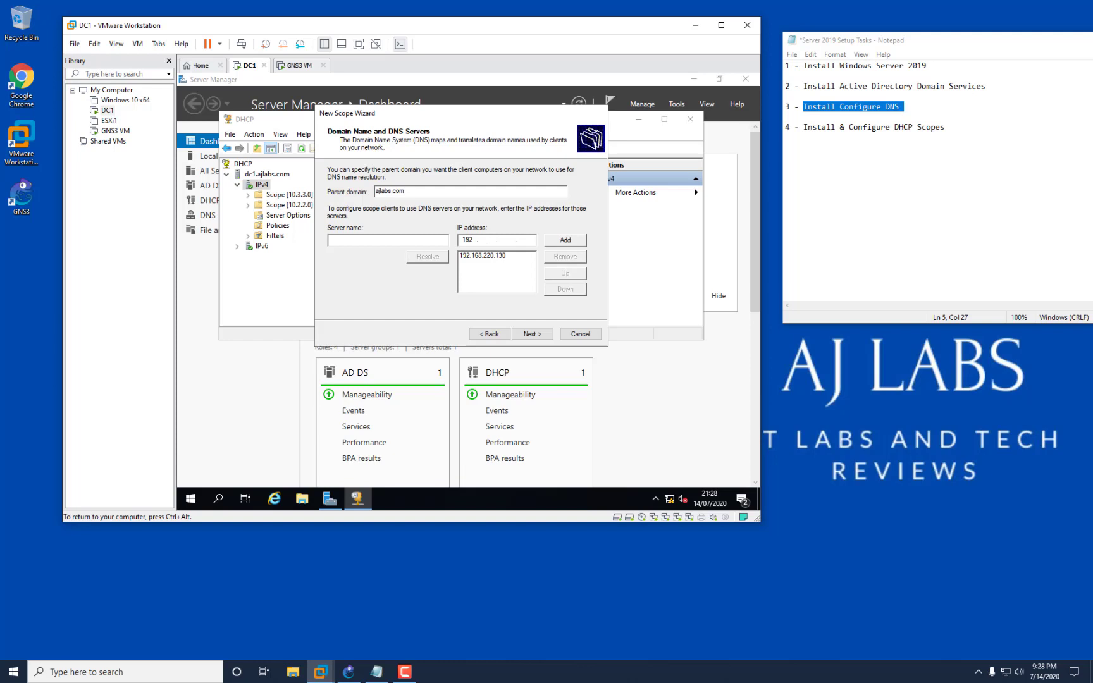
pyautogui.write('168 . 220')
pyautogui.click(556, 242)
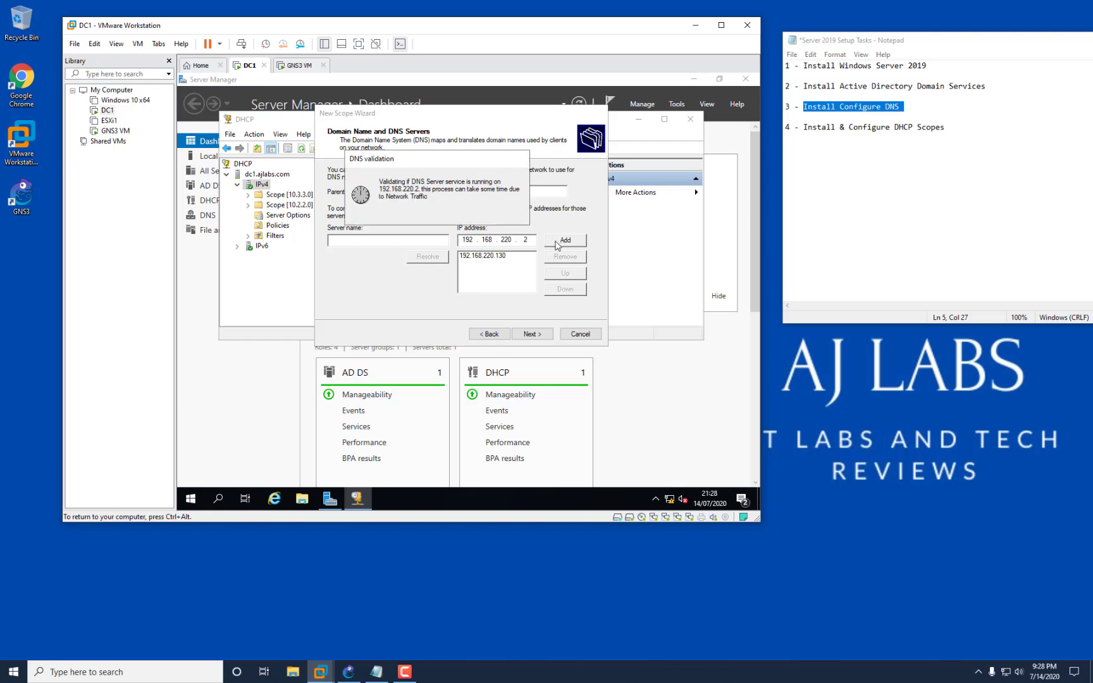
# Skip WINS, activate the 10.4.4.0 scope, and finish the wizard.
pyautogui.click(533, 334)
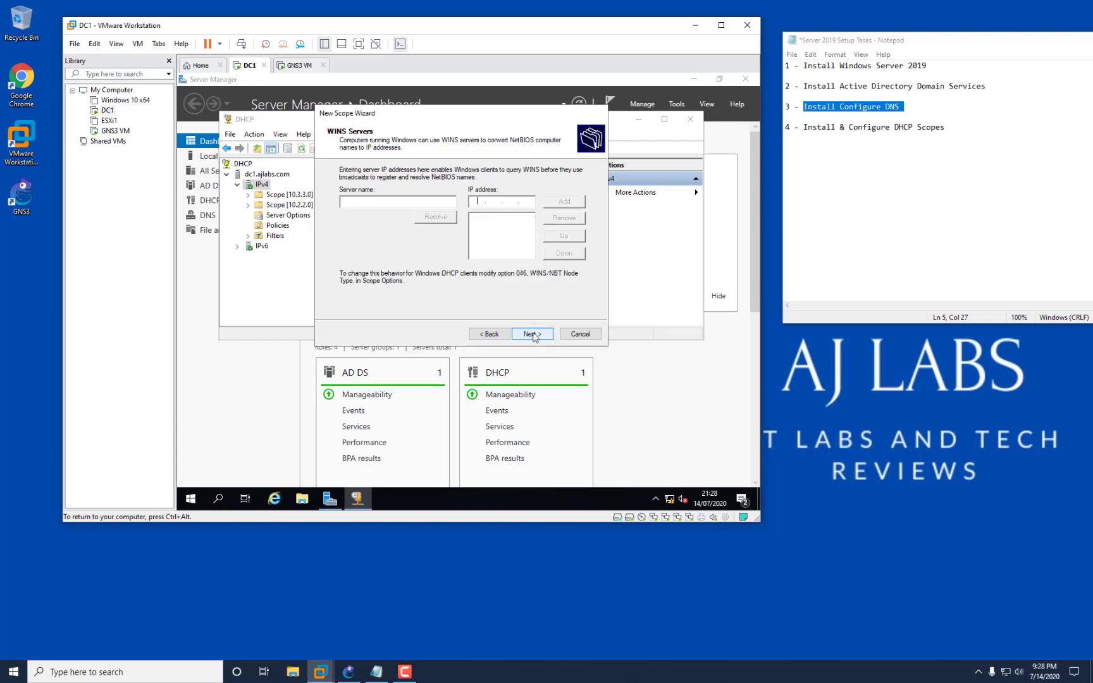
pyautogui.click(533, 335)
pyautogui.click(533, 335)
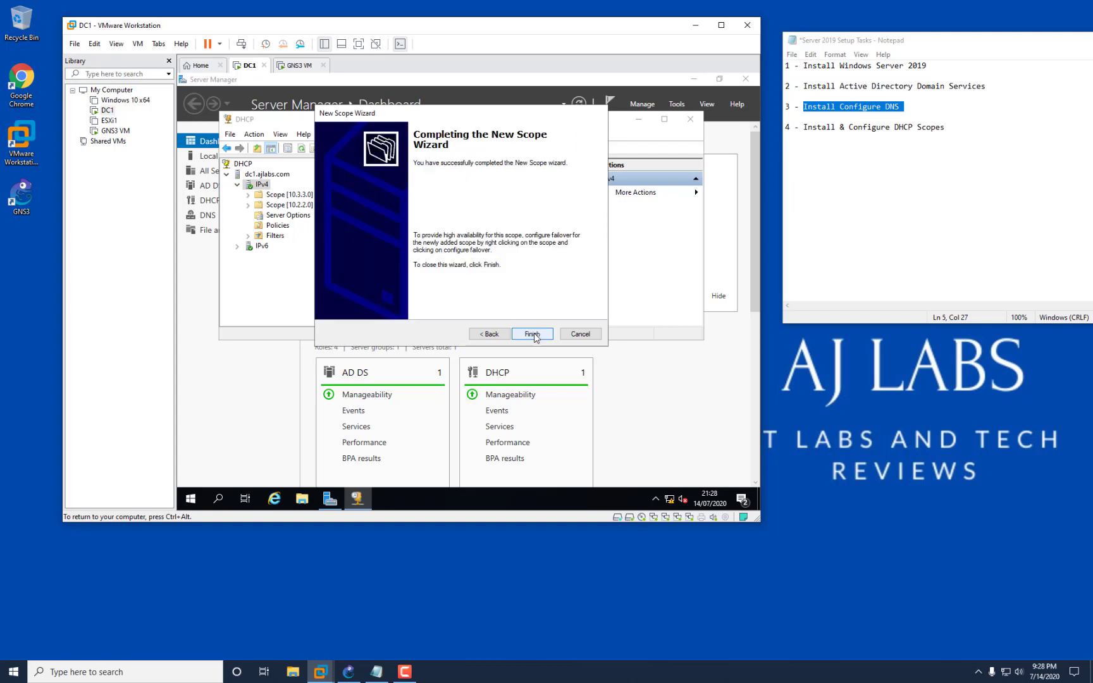
pyautogui.click(533, 335)
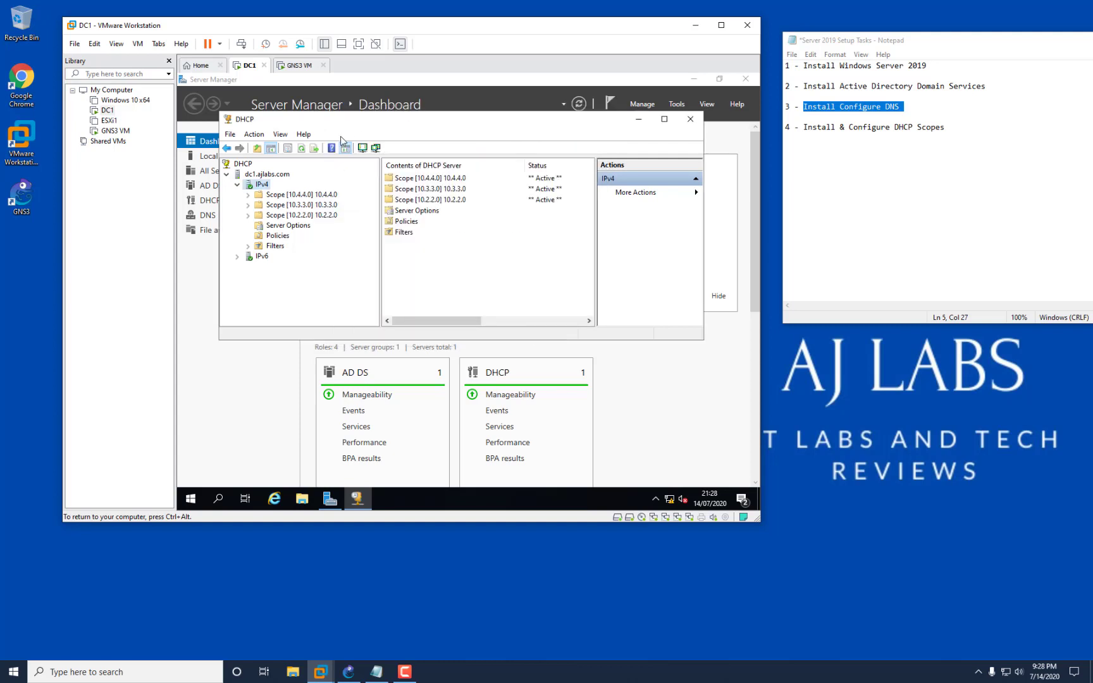
# Review Scope [10.4.4.0]'s options and address statistics, then close the DHCP console.
pyautogui.doubleClick(312, 195)
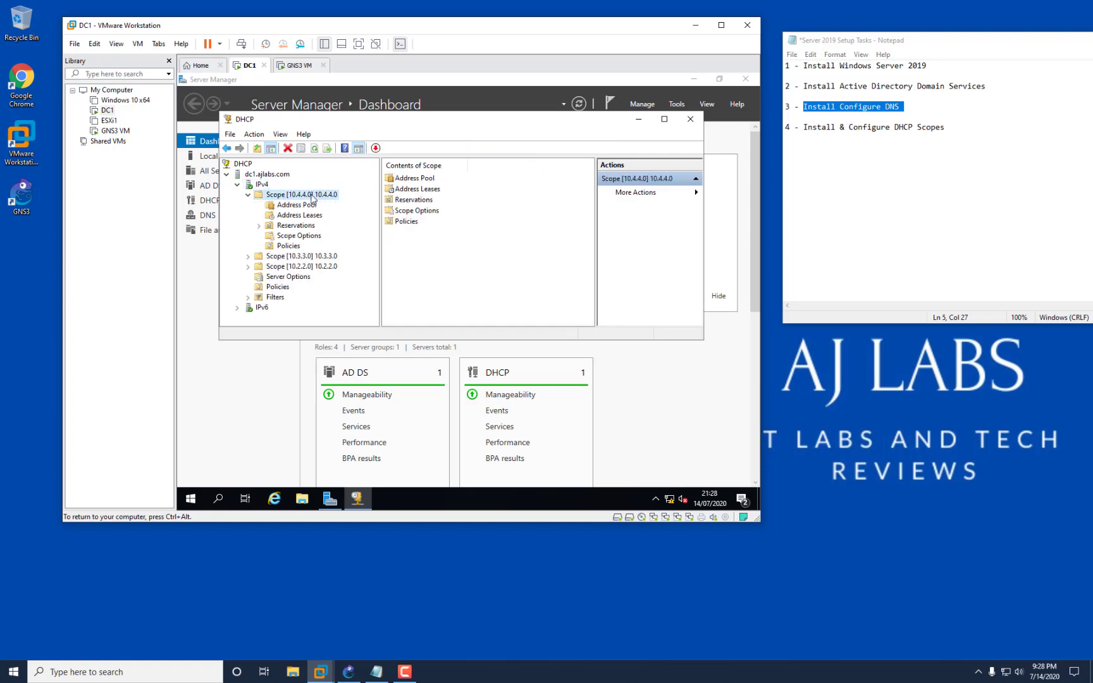
pyautogui.click(298, 239)
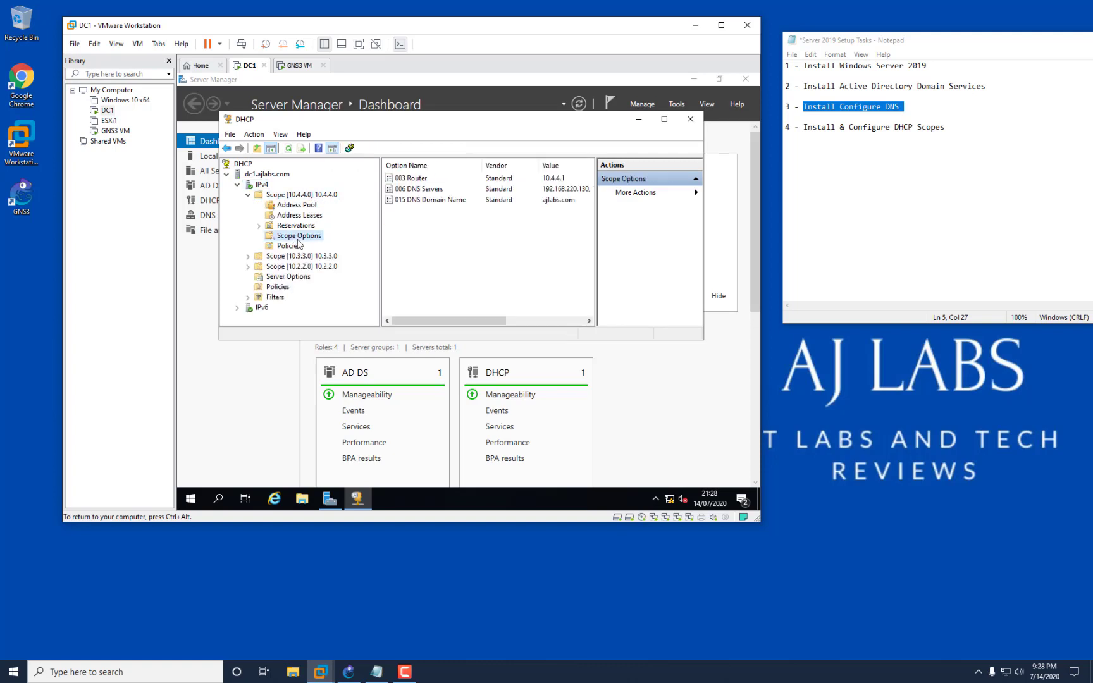
pyautogui.rightClick(293, 197)
pyautogui.click(315, 205)
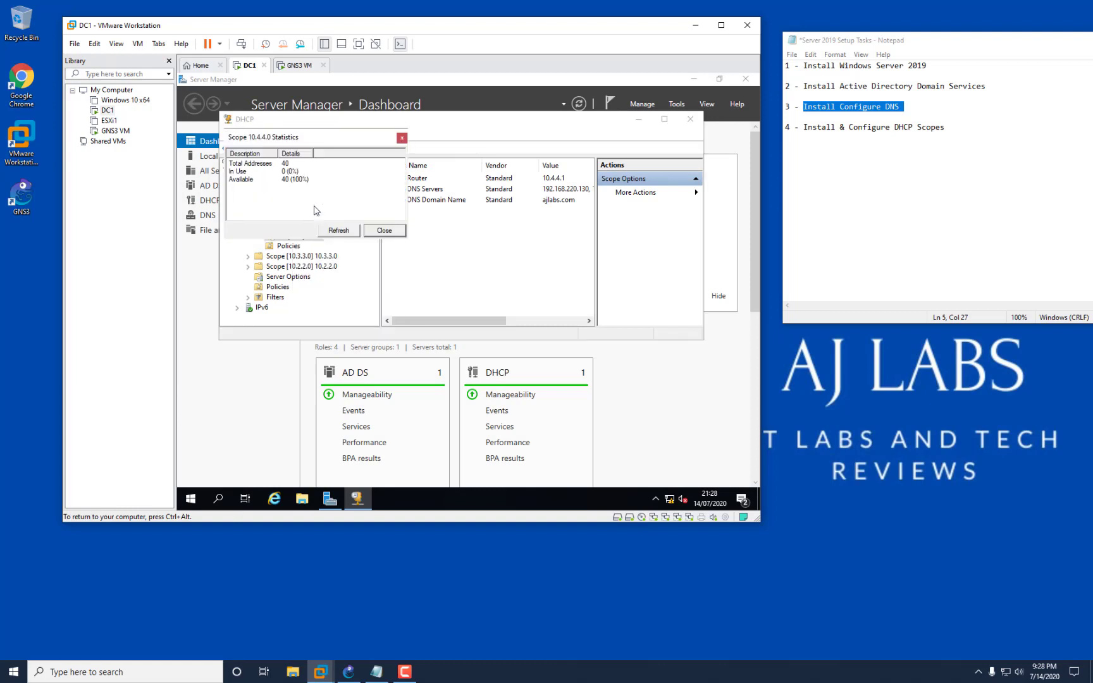
pyautogui.click(380, 231)
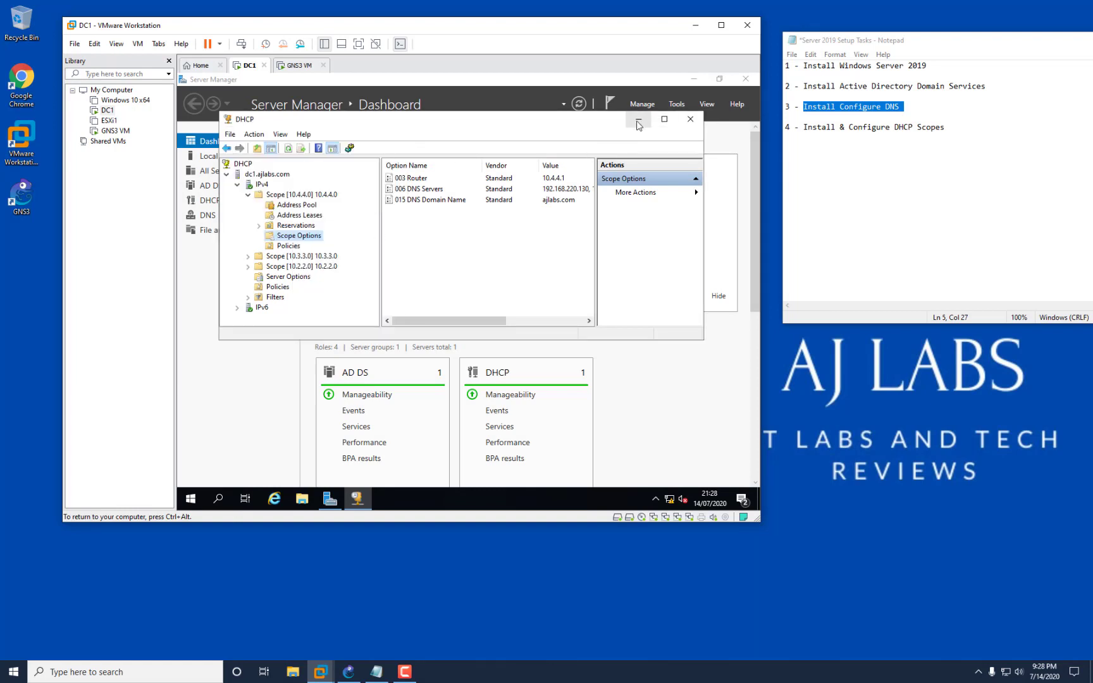
pyautogui.click(690, 119)
pyautogui.rightClick(669, 499)
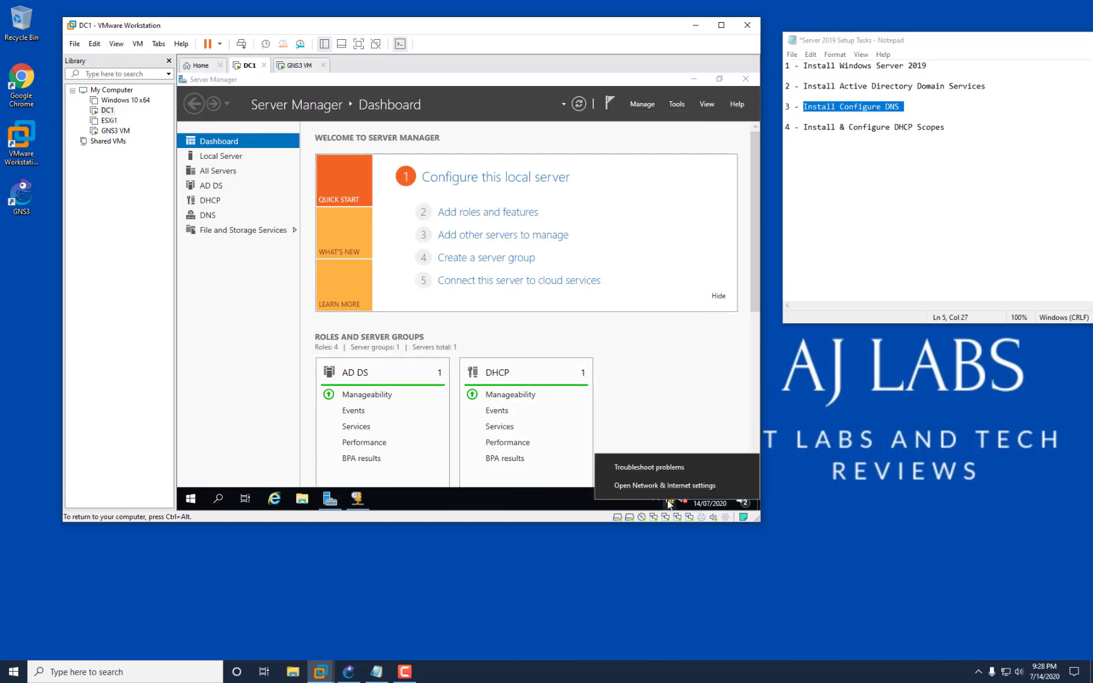
# Open Ethernet1's IPv4 properties through the Network and Sharing Center adapter settings.
pyautogui.click(641, 485)
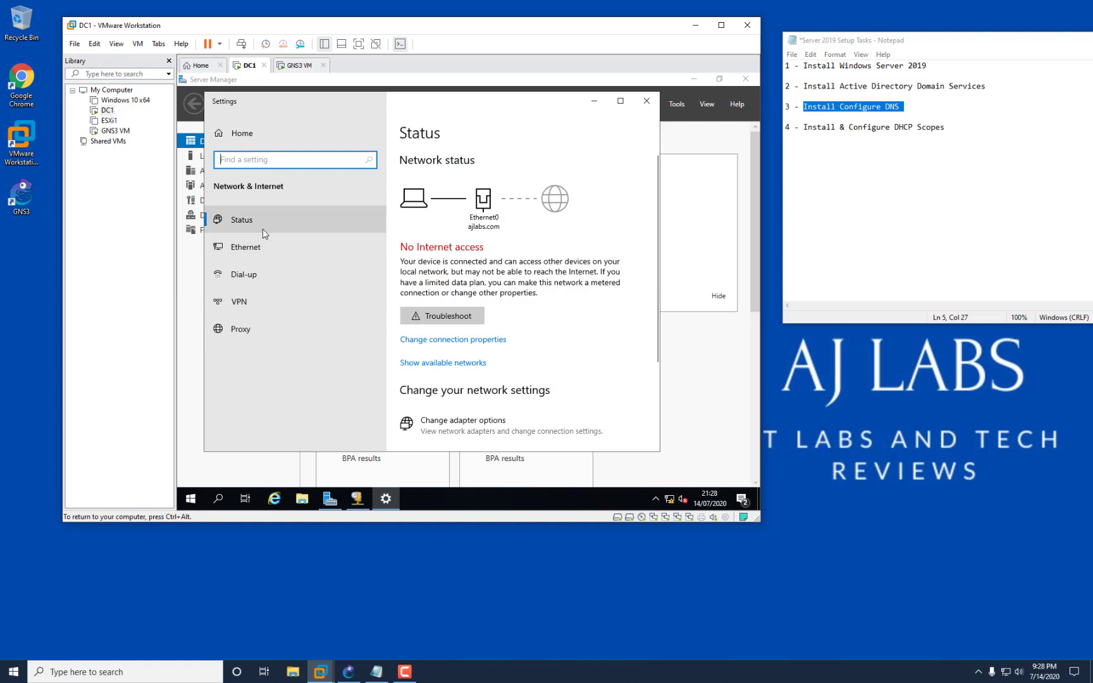
pyautogui.click(263, 246)
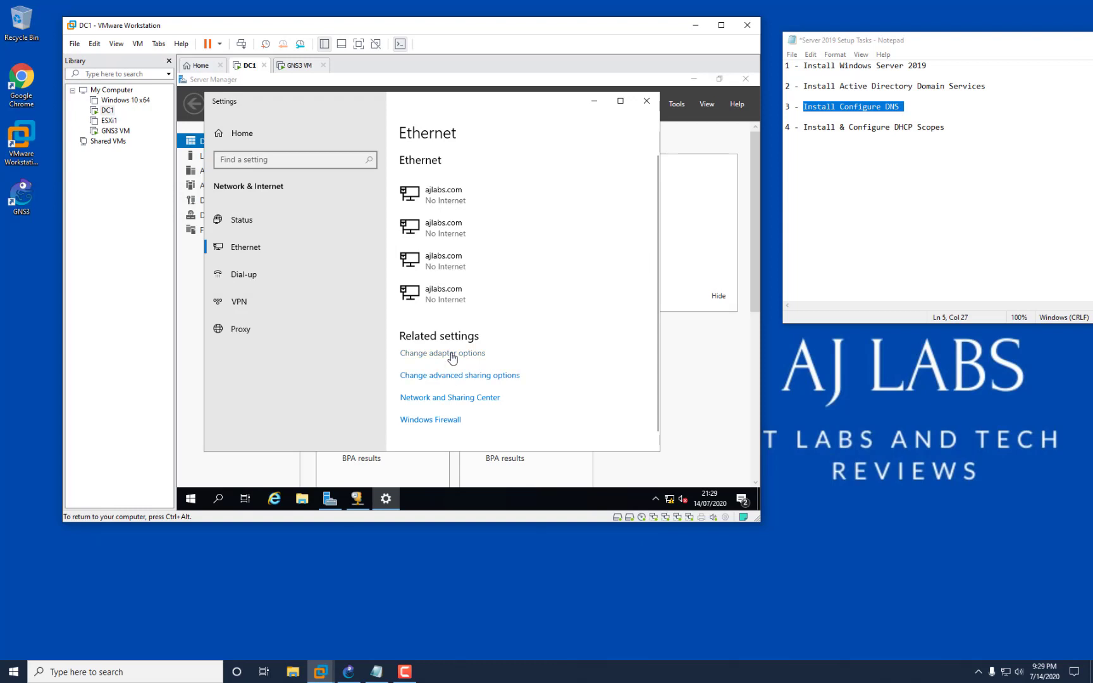
pyautogui.click(447, 399)
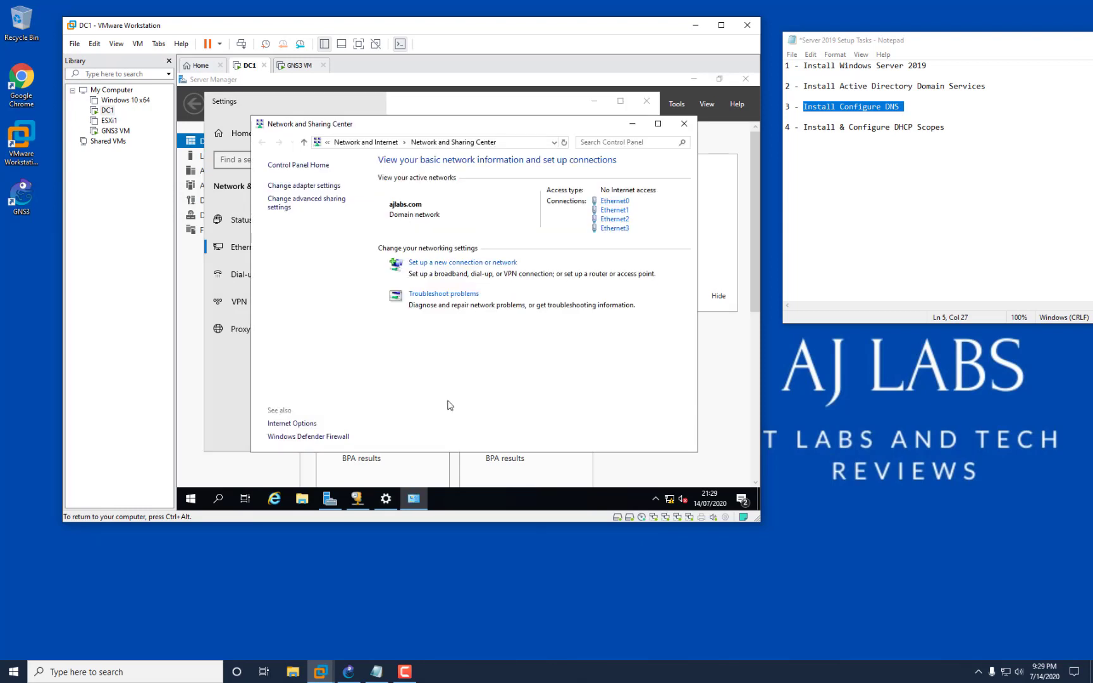
pyautogui.click(314, 184)
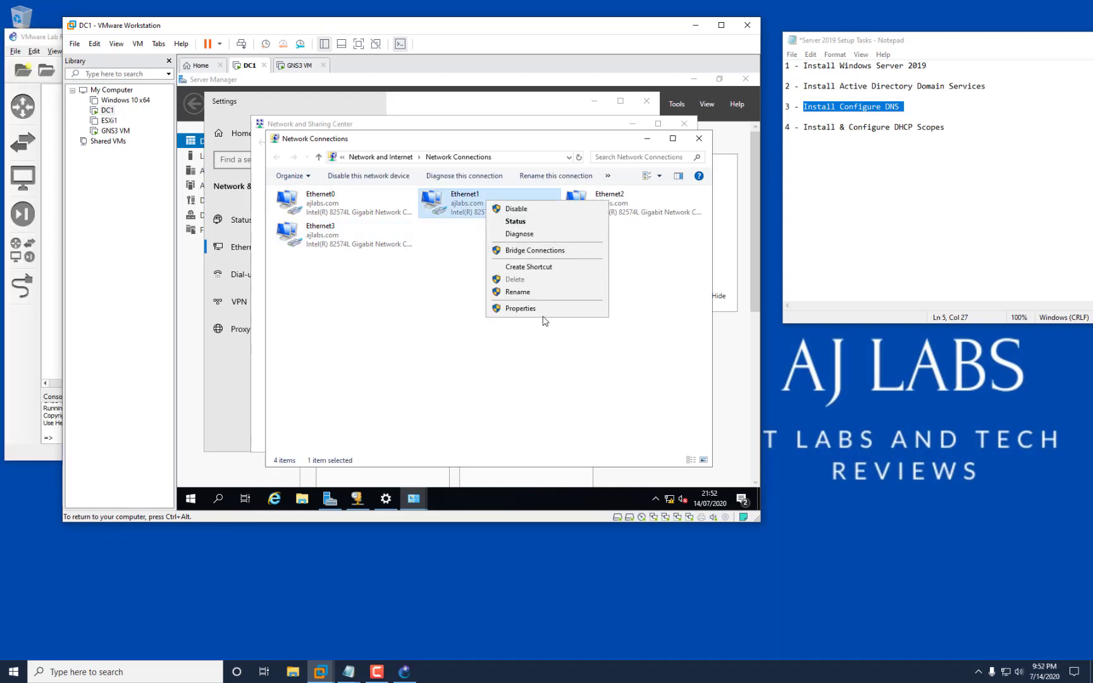
pyautogui.click(546, 317)
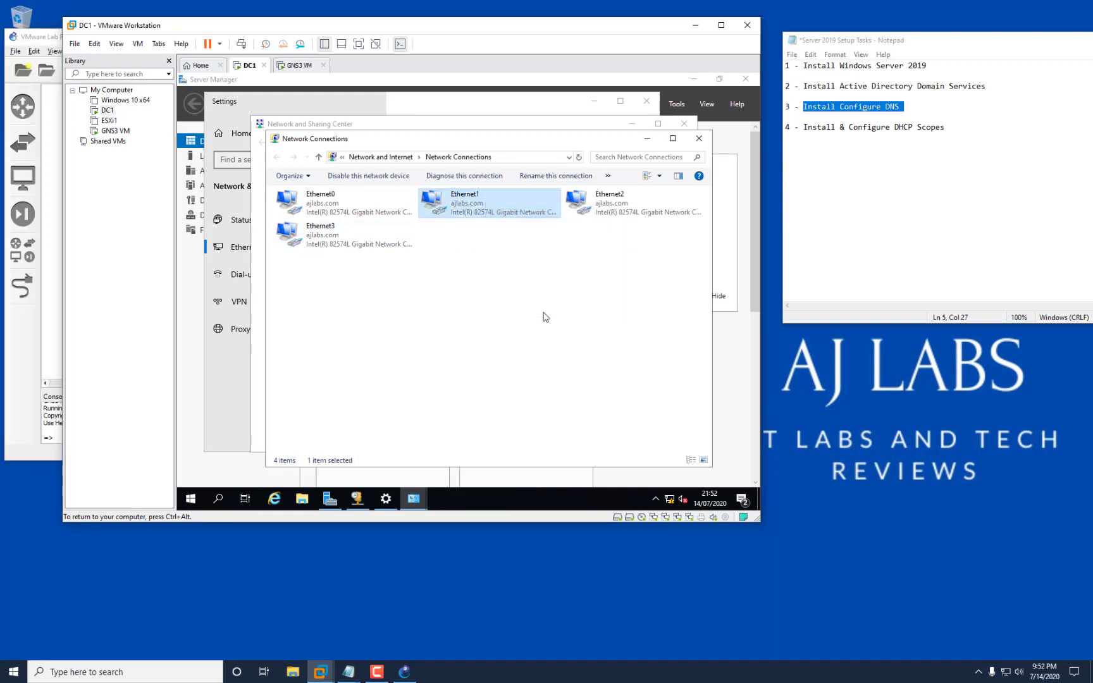
pyautogui.click(405, 307)
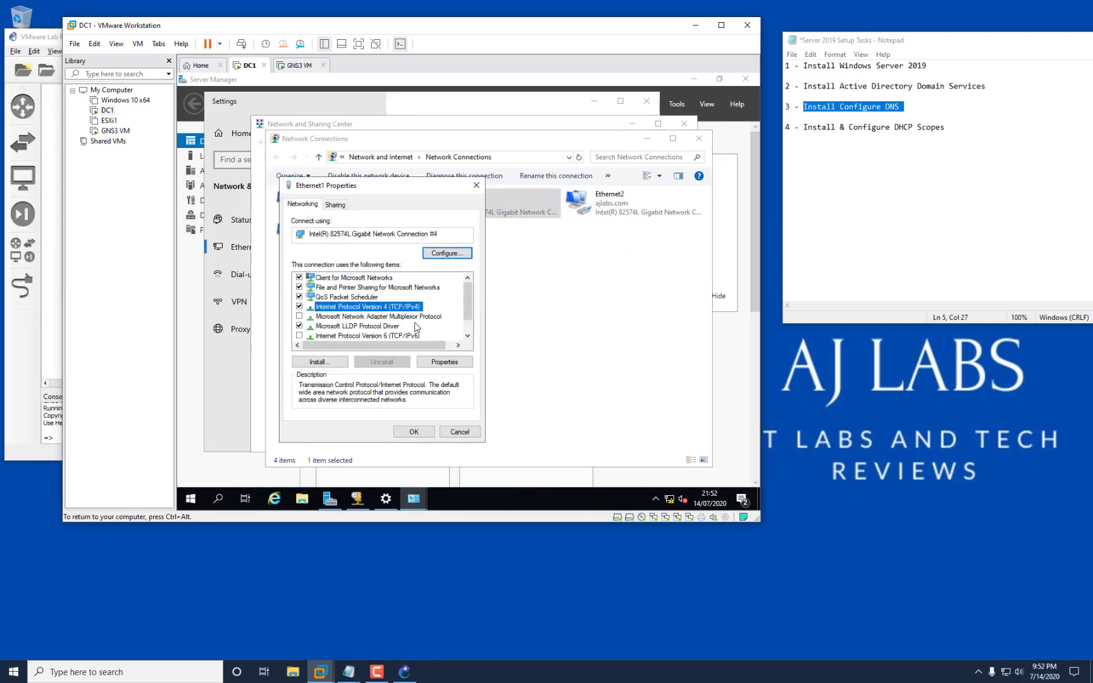
pyautogui.click(445, 361)
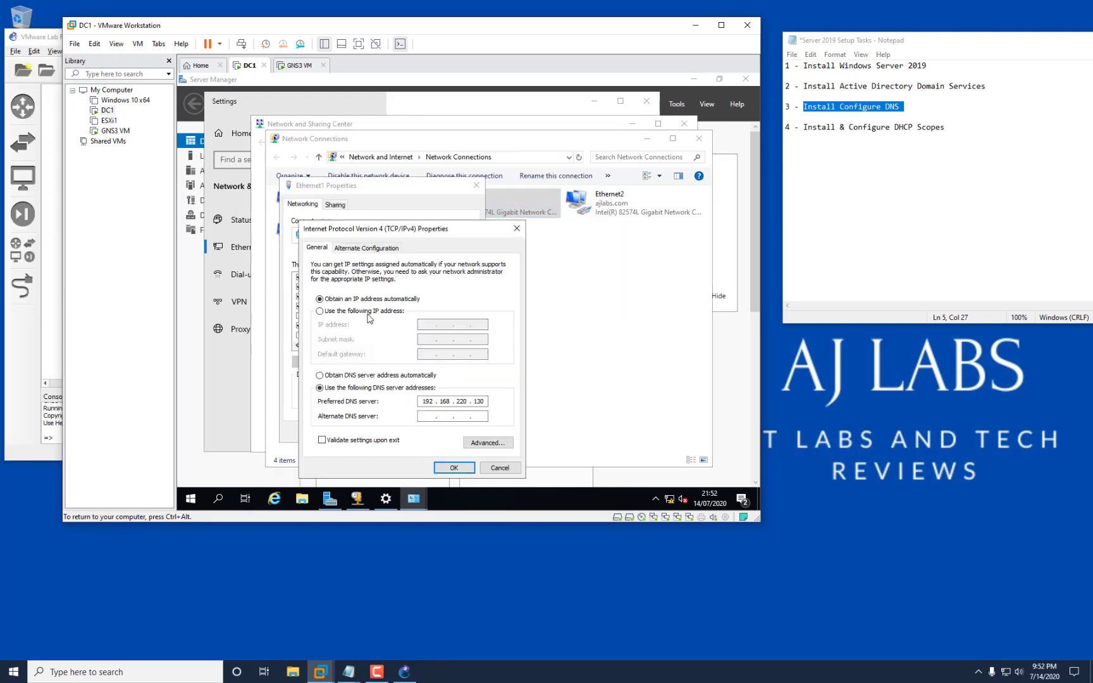
# Set Ethernet1 to static IP 10.2.2.3, mask 255.255.255.0, gateway 10.2.2.1 and save.
pyautogui.click(320, 312)
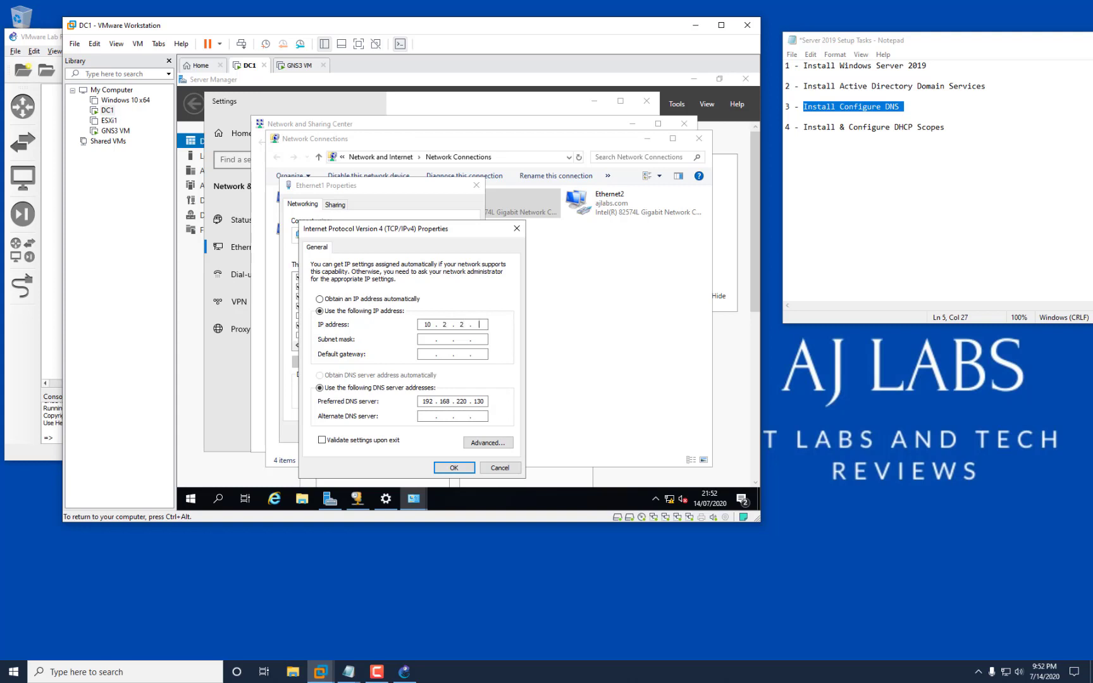
pyautogui.write('3')
pyautogui.click(441, 339)
pyautogui.doubleClick(443, 339)
pyautogui.write('255 . 255 . 255 . 0')
pyautogui.click(428, 354)
pyautogui.click(465, 468)
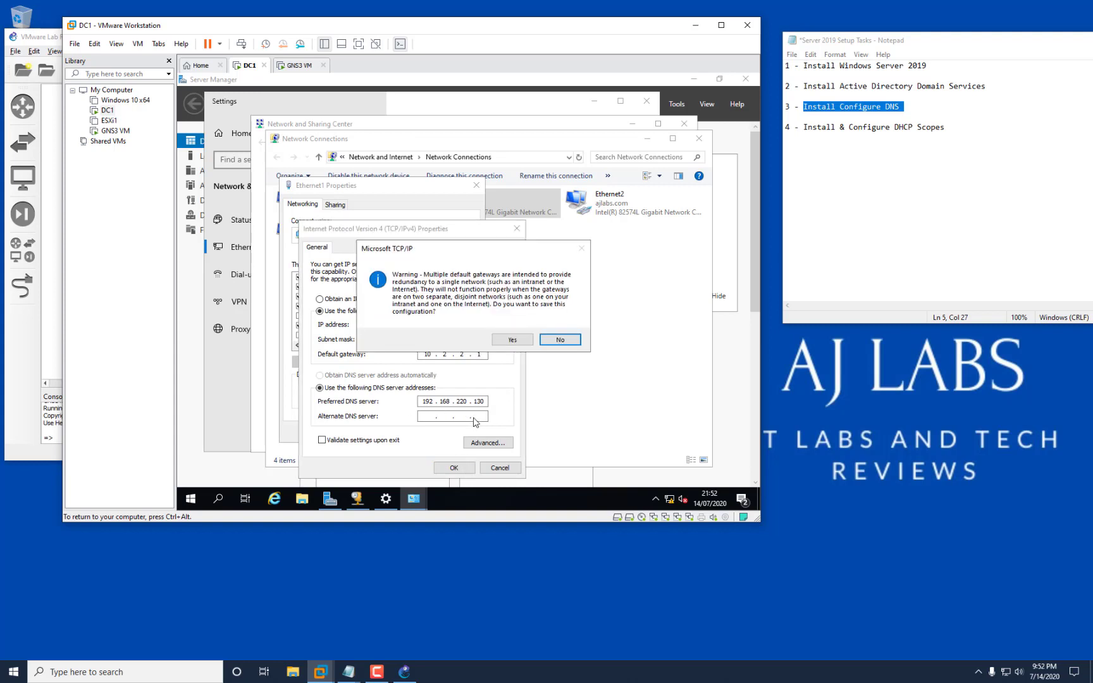
pyautogui.click(558, 341)
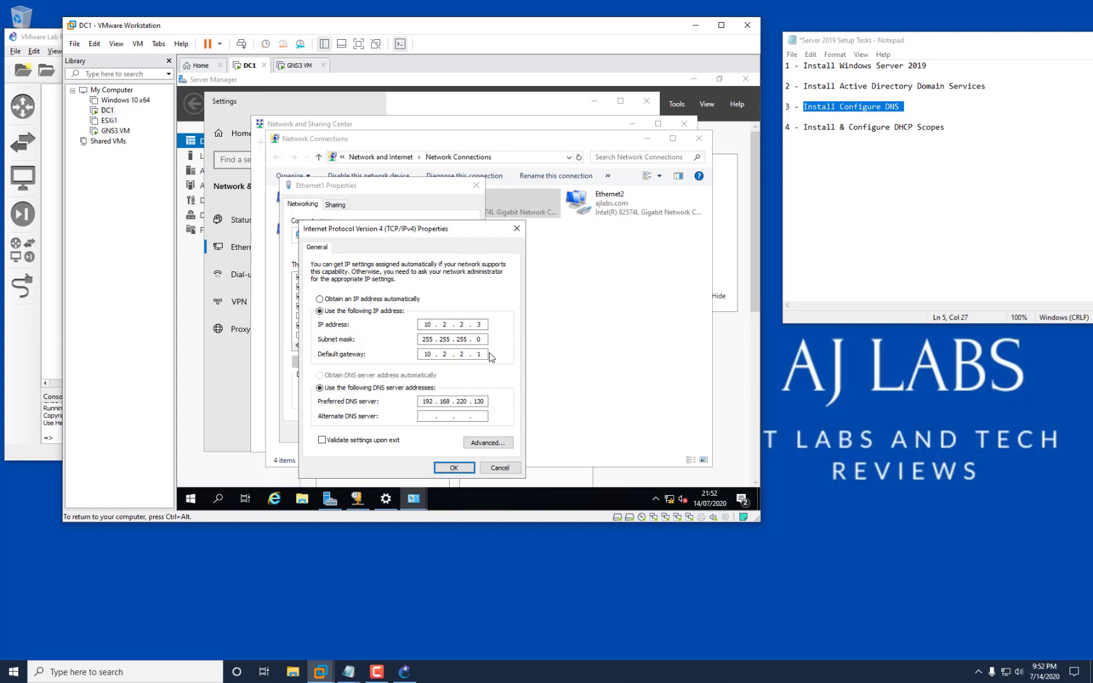
pyautogui.click(453, 468)
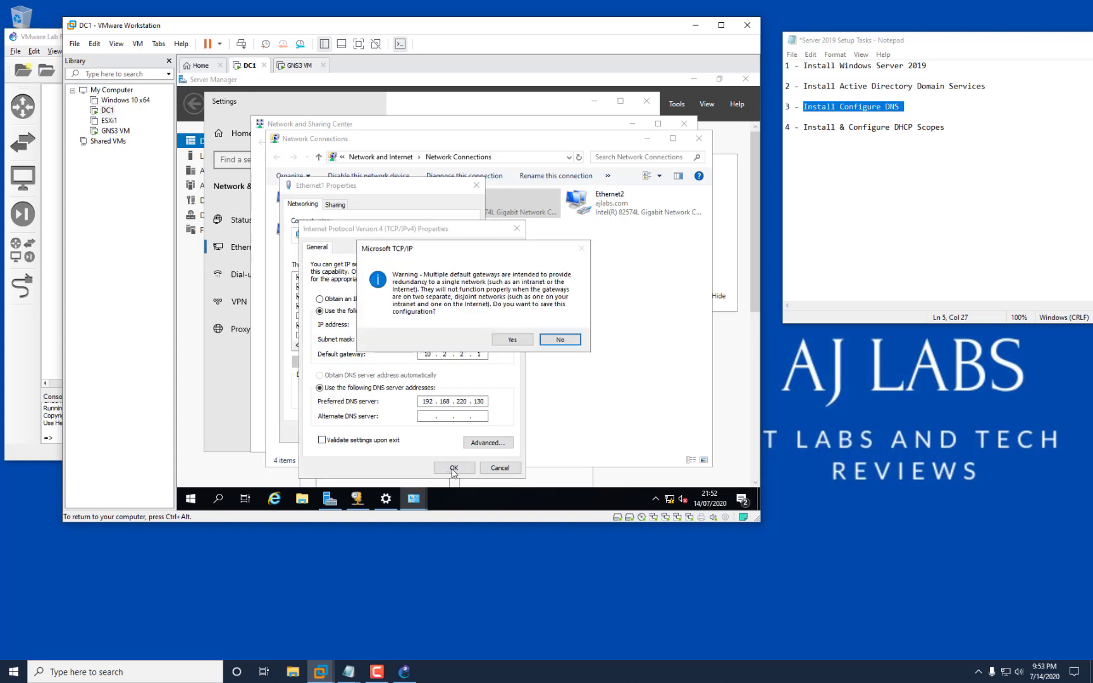
pyautogui.click(516, 343)
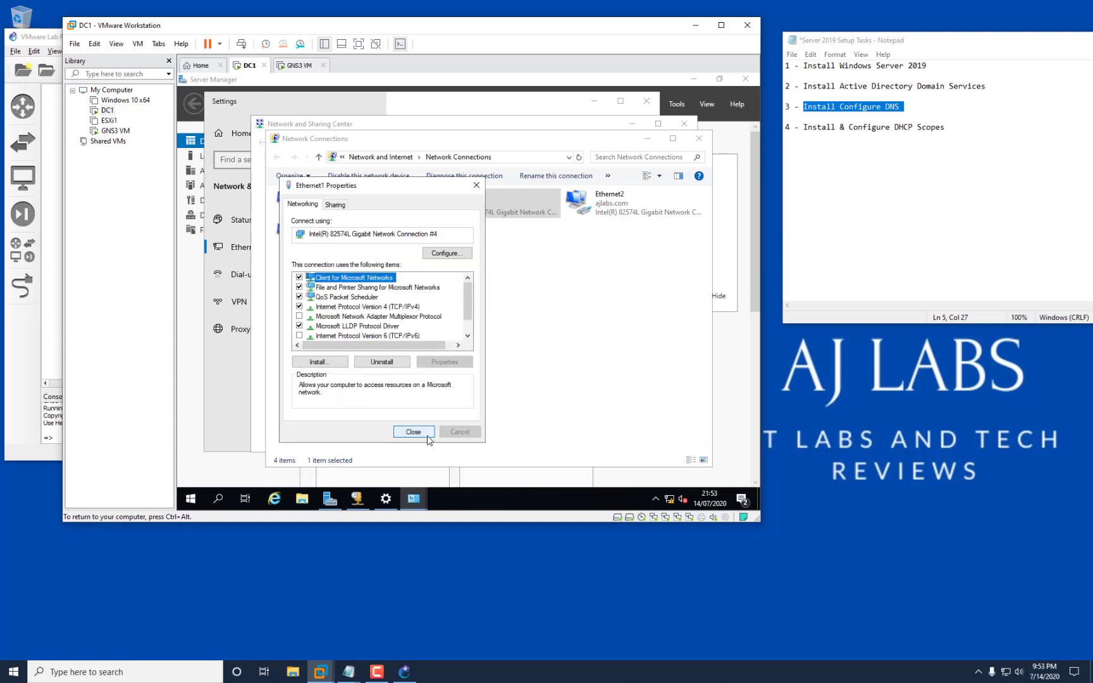
pyautogui.click(427, 435)
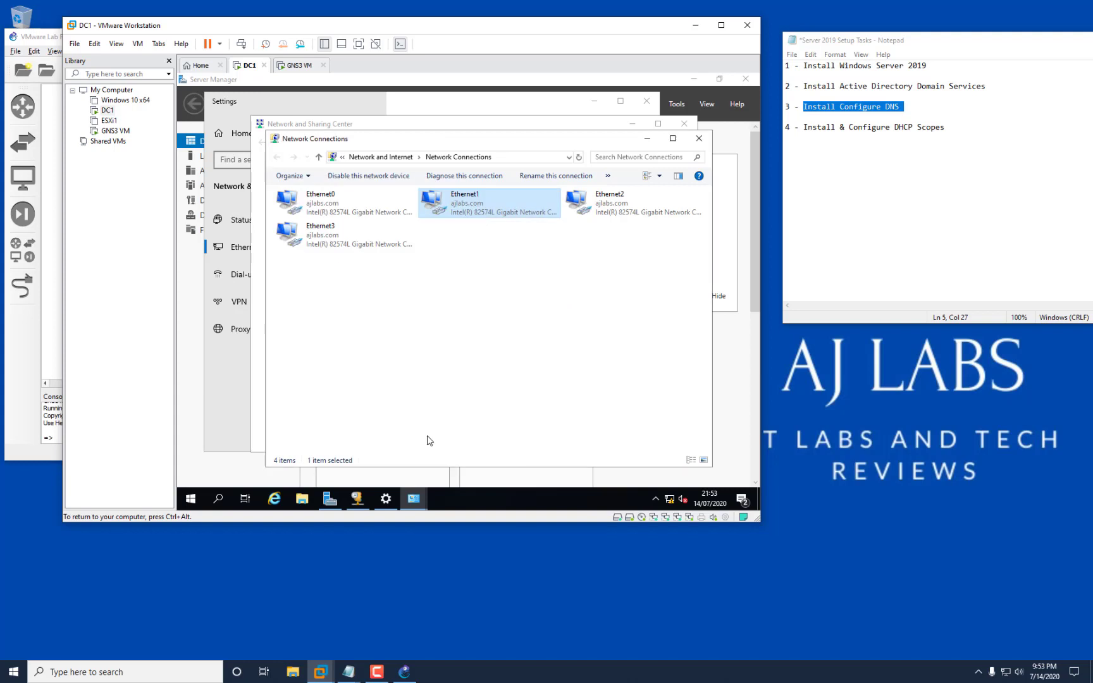
# Open Ethernet2's adapter properties, turn off IPv6, and open its IPv4 settings.
pyautogui.rightClick(618, 206)
pyautogui.click(646, 226)
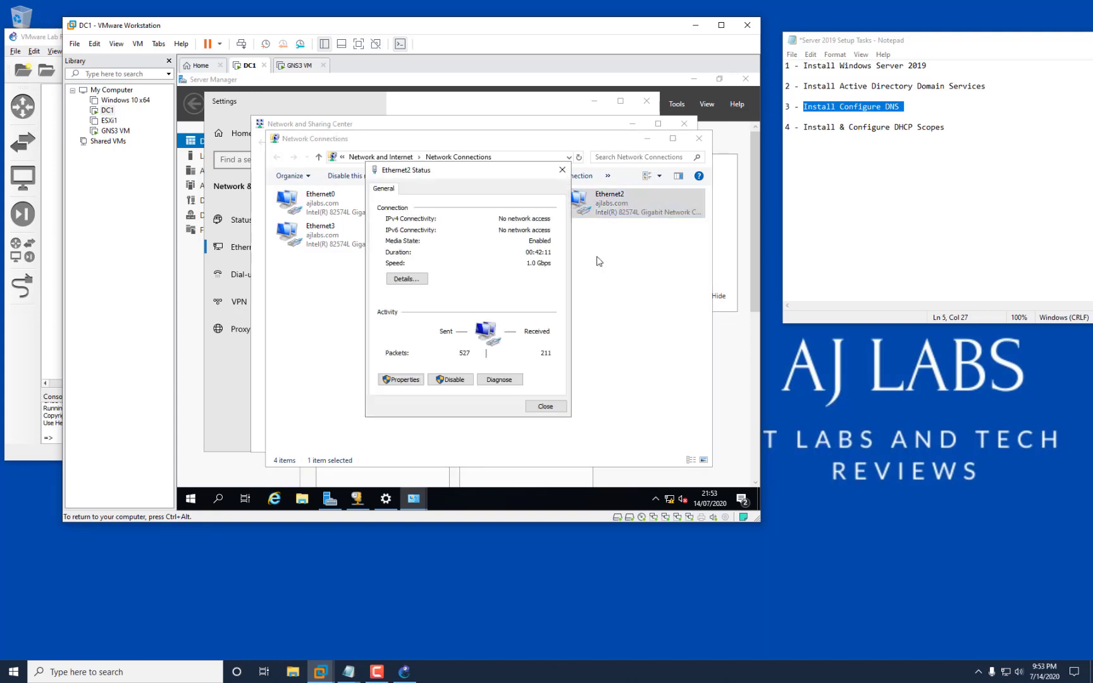
pyautogui.click(405, 379)
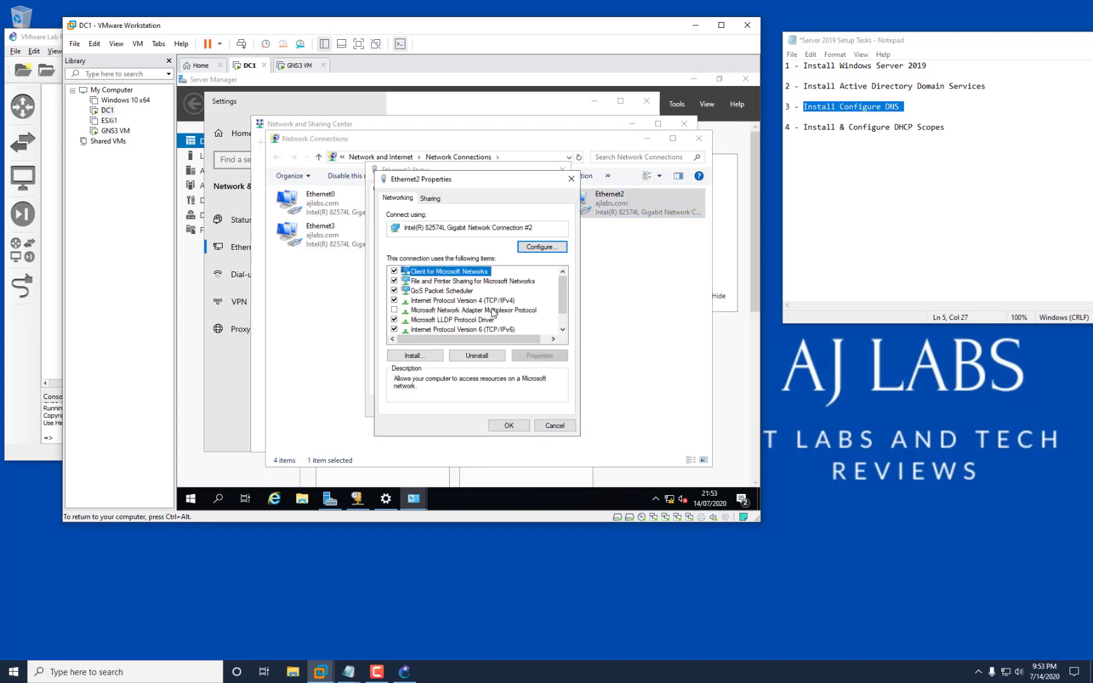
pyautogui.click(394, 329)
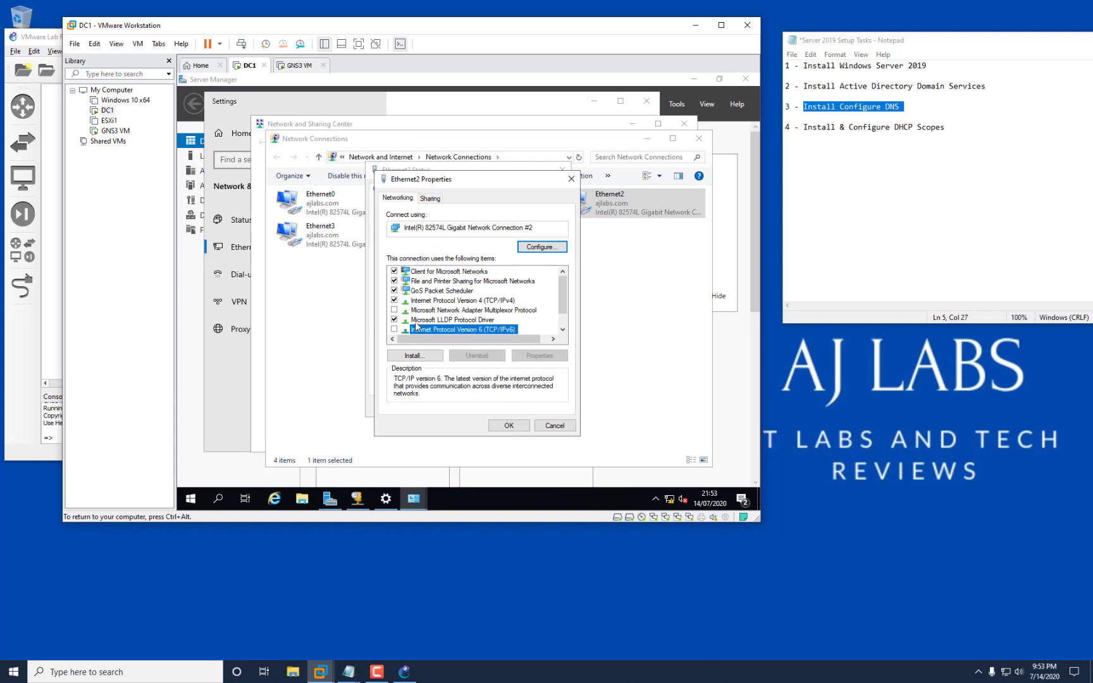
pyautogui.click(491, 300)
pyautogui.click(539, 355)
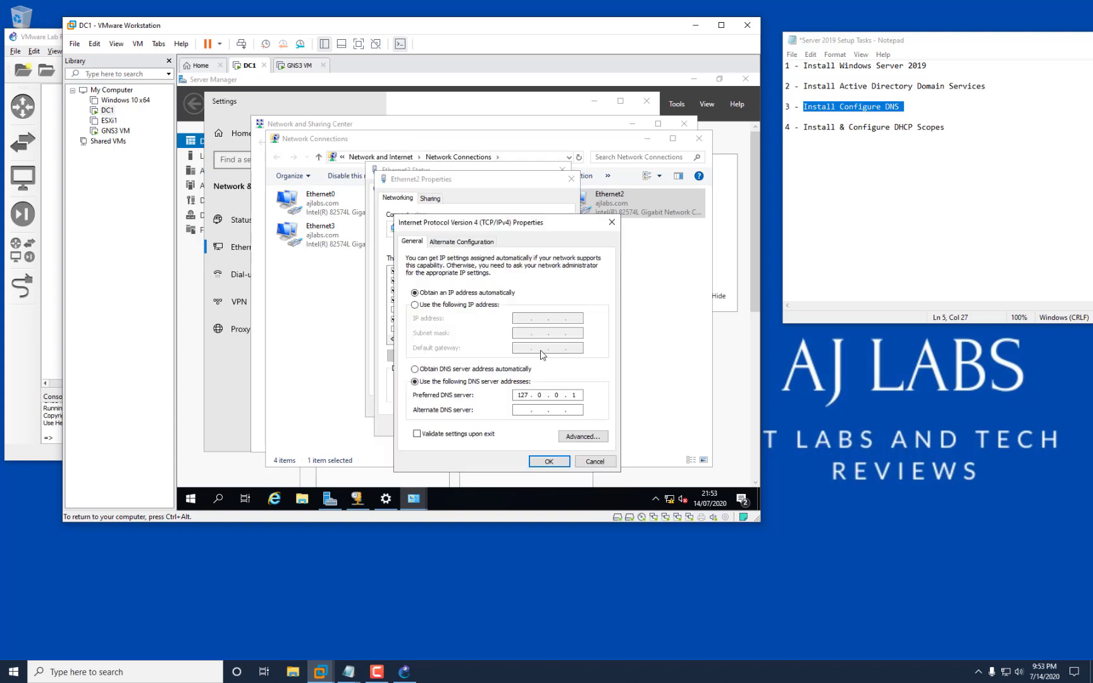
# Give Ethernet2 static IP 10.3.3.3, mask 255.255.0.0, gateway 10.3.3.1, DNS 192.168.220.130.
pyautogui.click(468, 306)
pyautogui.click(516, 318)
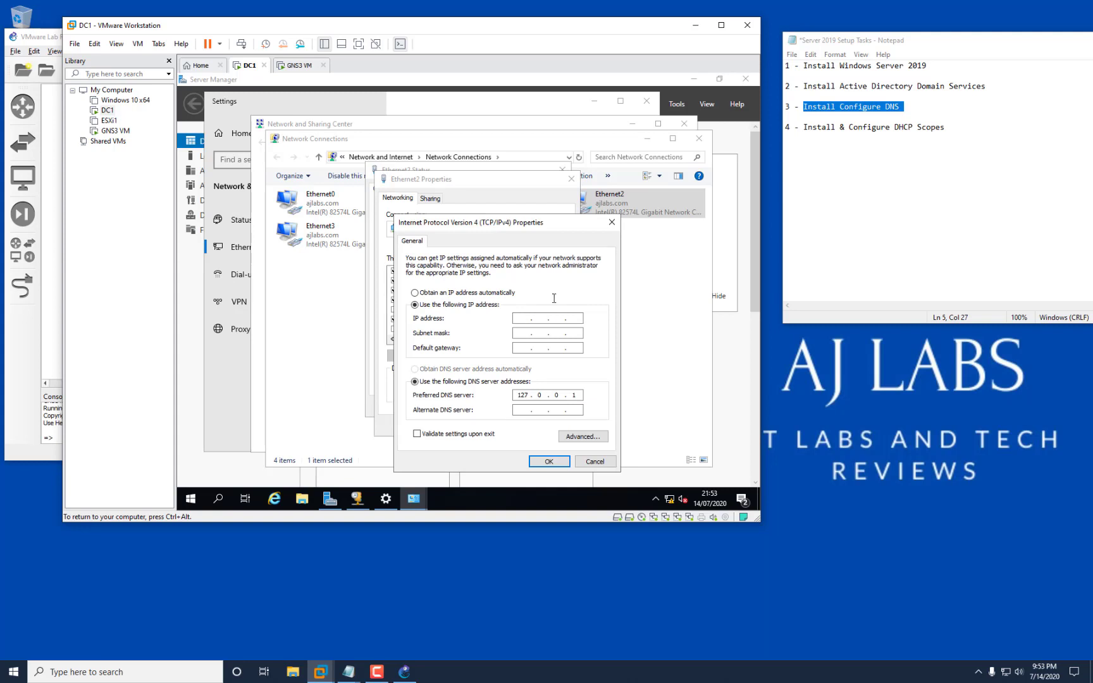
pyautogui.write('10.3.3.3')
pyautogui.click(523, 333)
pyautogui.write('. 255 . 255 . 0')
pyautogui.click(530, 348)
pyautogui.write('10')
pyautogui.doubleClick(523, 395)
pyautogui.write('192 . 168 . 220 . 130')
pyautogui.click(549, 461)
pyautogui.click(514, 342)
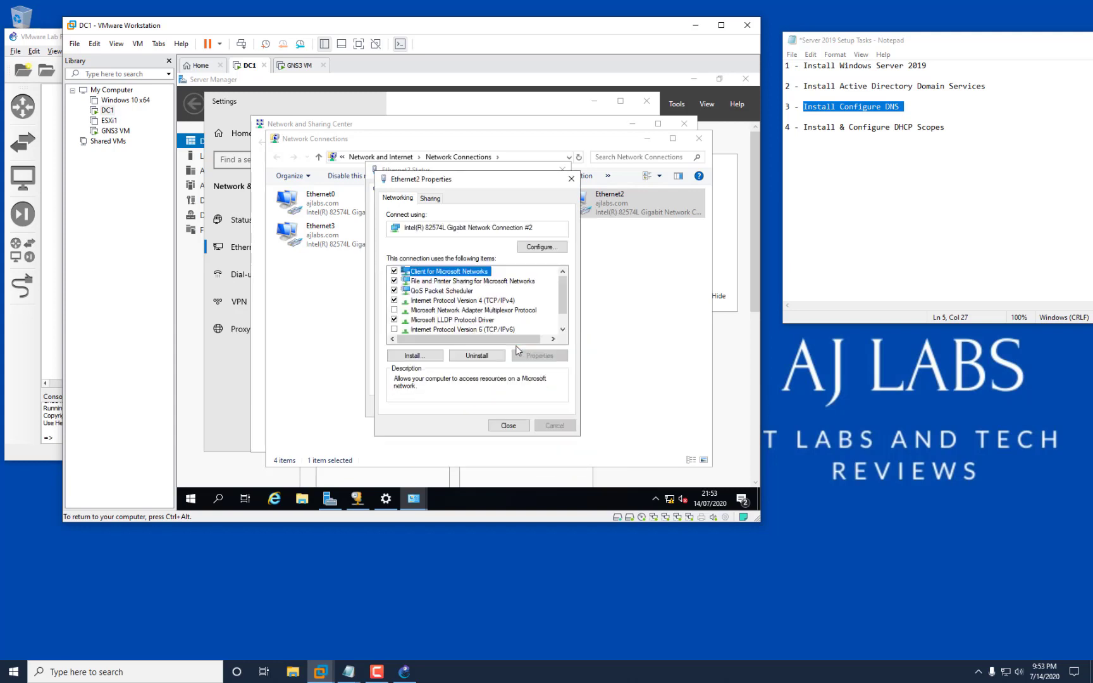
# Close Ethernet2's dialogs and open the Ethernet3 connection status.
pyautogui.click(525, 427)
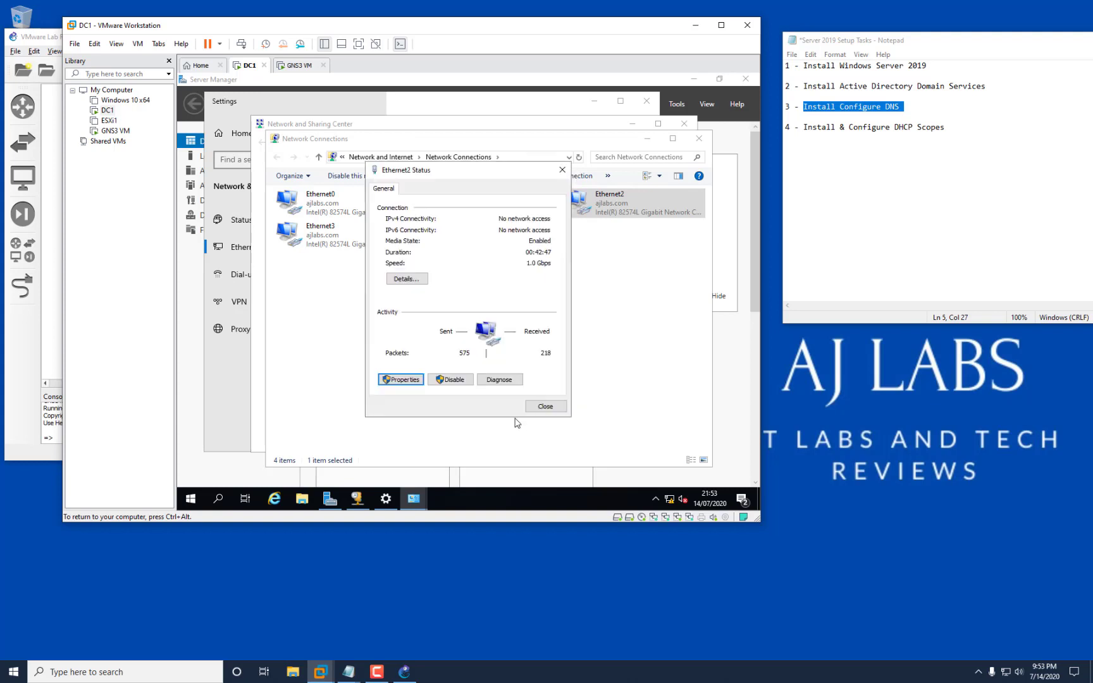
pyautogui.click(545, 403)
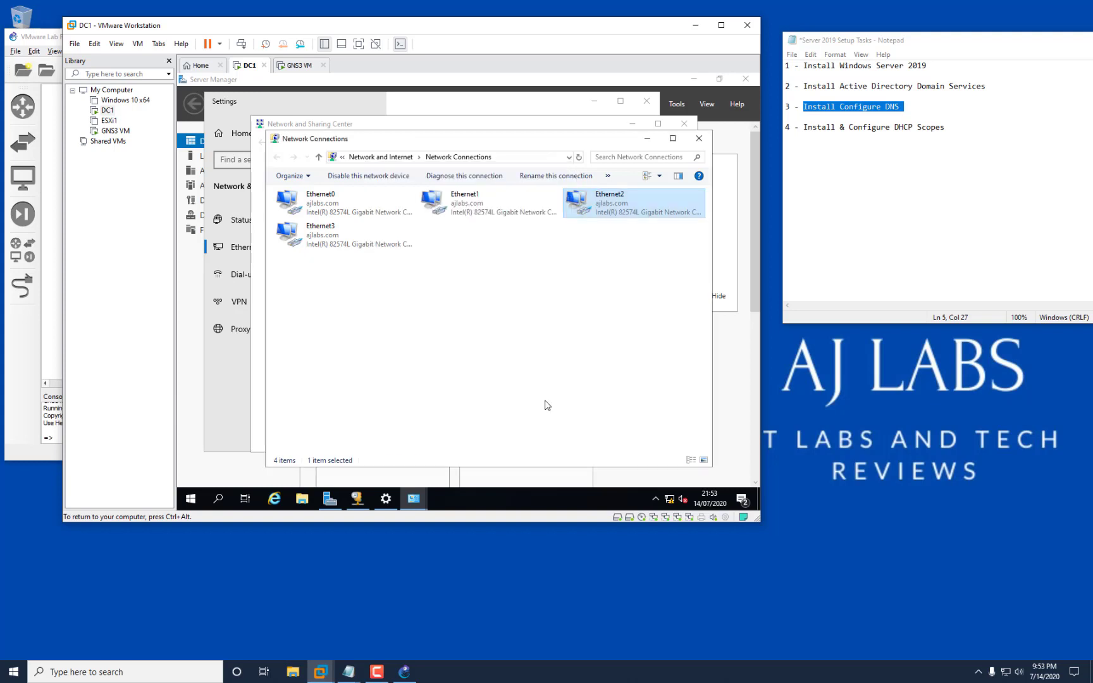
pyautogui.click(358, 244)
pyautogui.rightClick(356, 242)
pyautogui.click(376, 264)
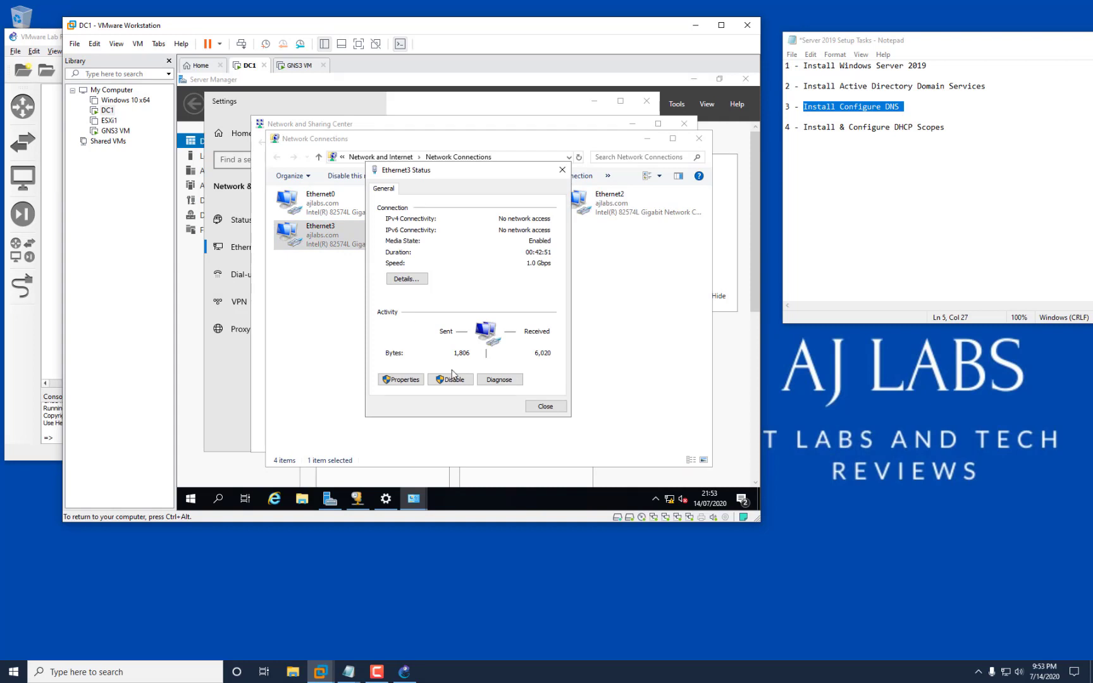
# Check Ethernet3's connection details, then disable IPv6 and open its IPv4 settings.
pyautogui.click(408, 280)
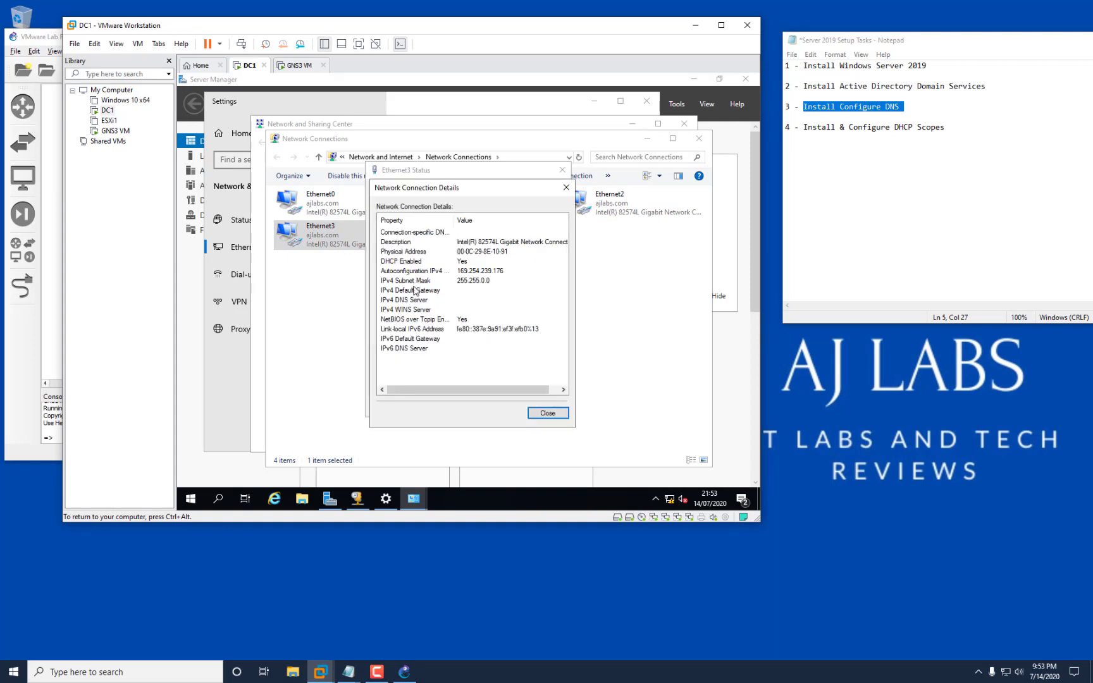
pyautogui.click(559, 413)
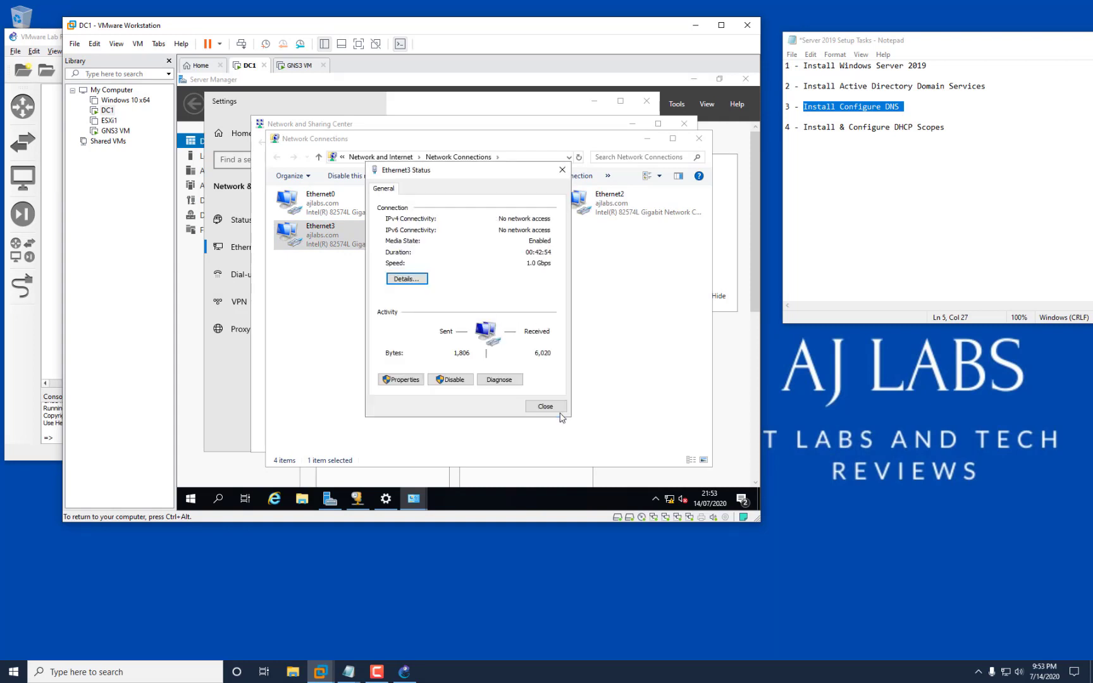
pyautogui.click(409, 382)
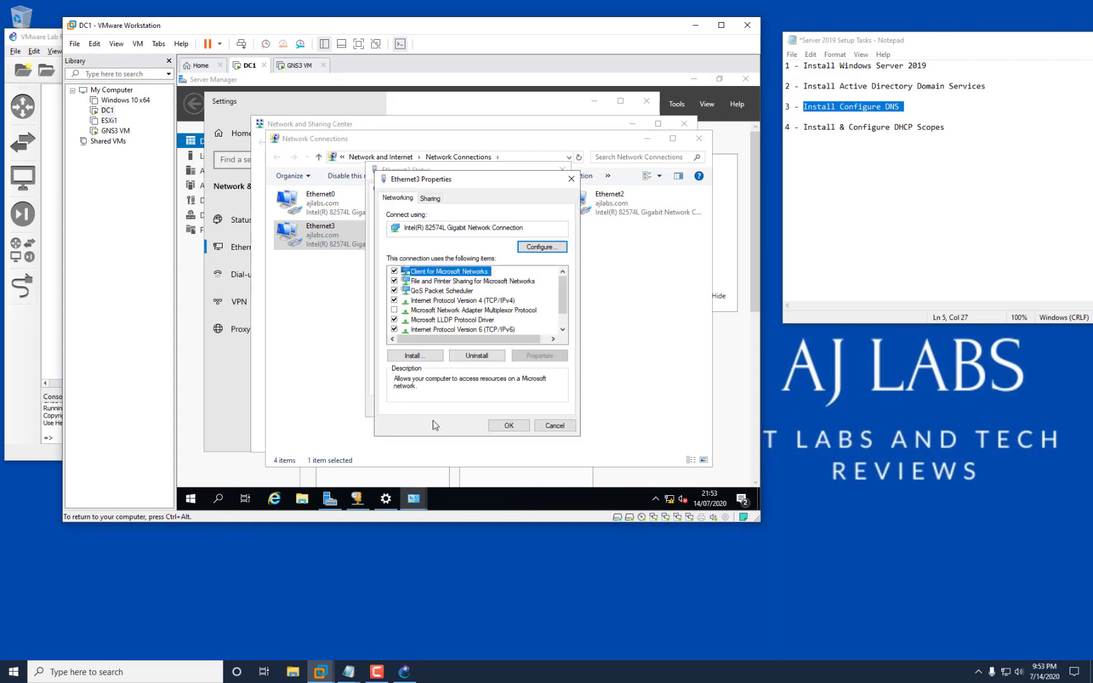
pyautogui.click(394, 330)
pyautogui.click(462, 302)
pyautogui.click(541, 355)
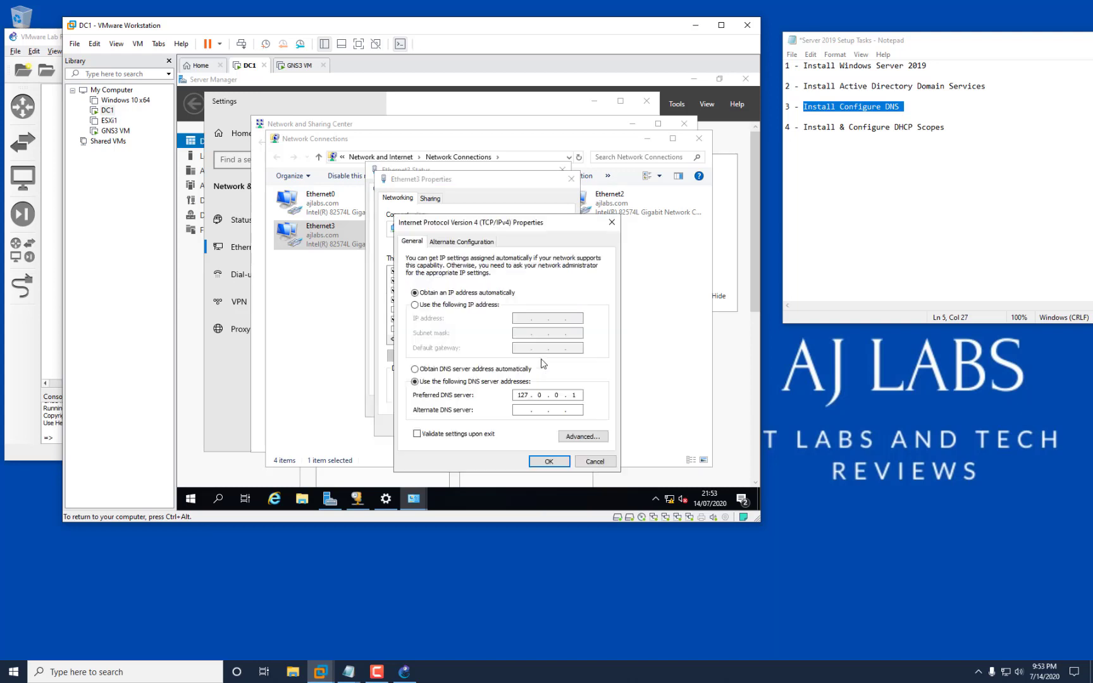
# Give Ethernet3 a static IPv4 address with DNS 192.168.220.130, save, and close its dialogs.
pyautogui.click(432, 304)
pyautogui.click(515, 317)
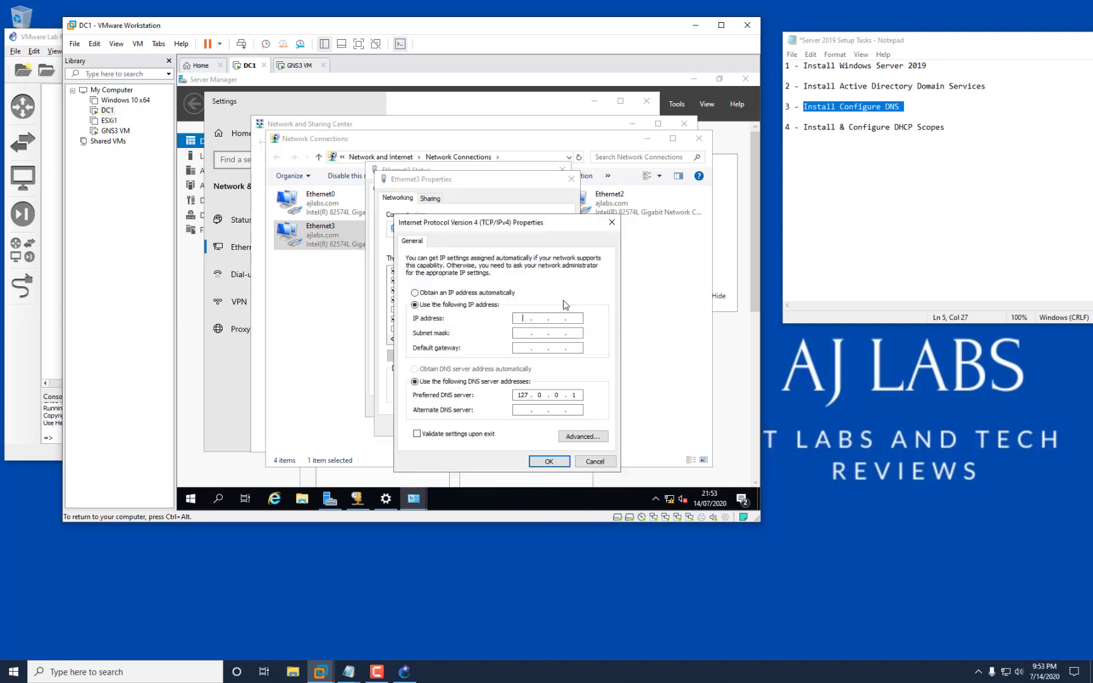
pyautogui.write('10.4.4.3')
pyautogui.press('Tab')
pyautogui.write('5')
pyautogui.doubleClick(523, 395)
pyautogui.write('1')
pyautogui.write('0')
pyautogui.click(534, 462)
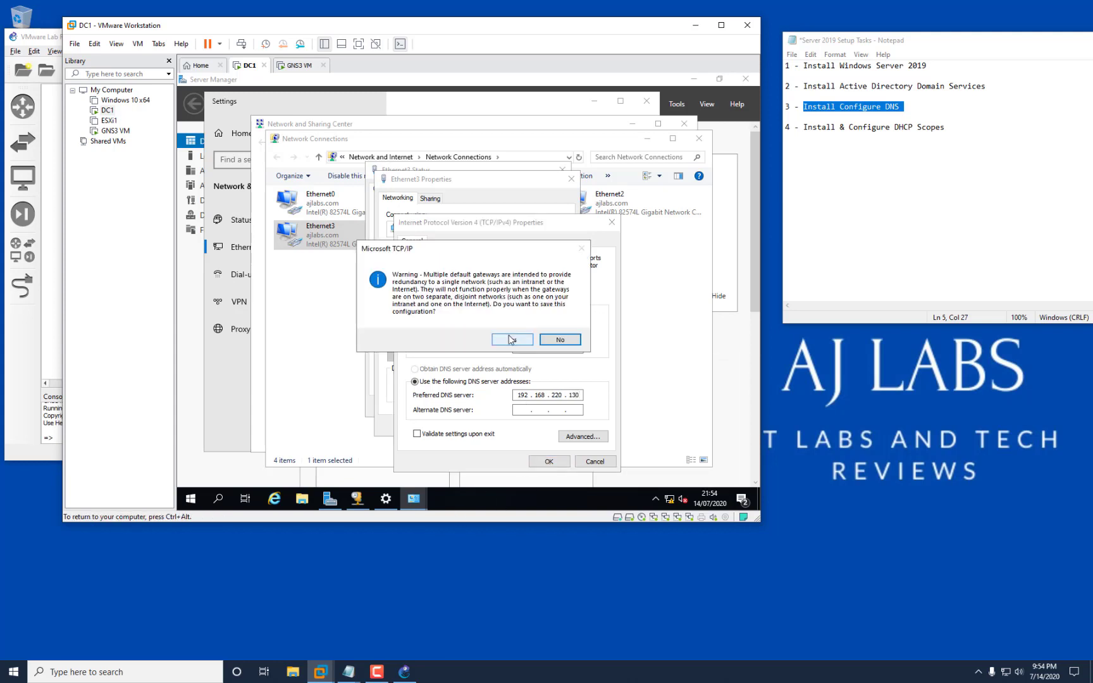
pyautogui.click(511, 339)
pyautogui.click(504, 425)
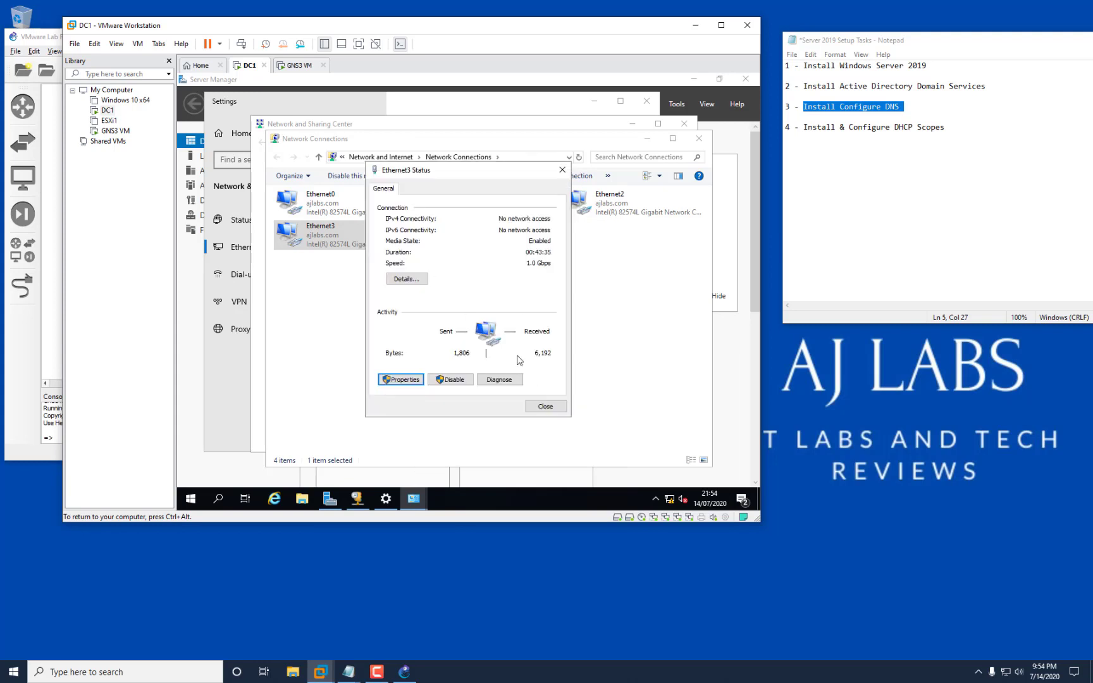
pyautogui.click(542, 406)
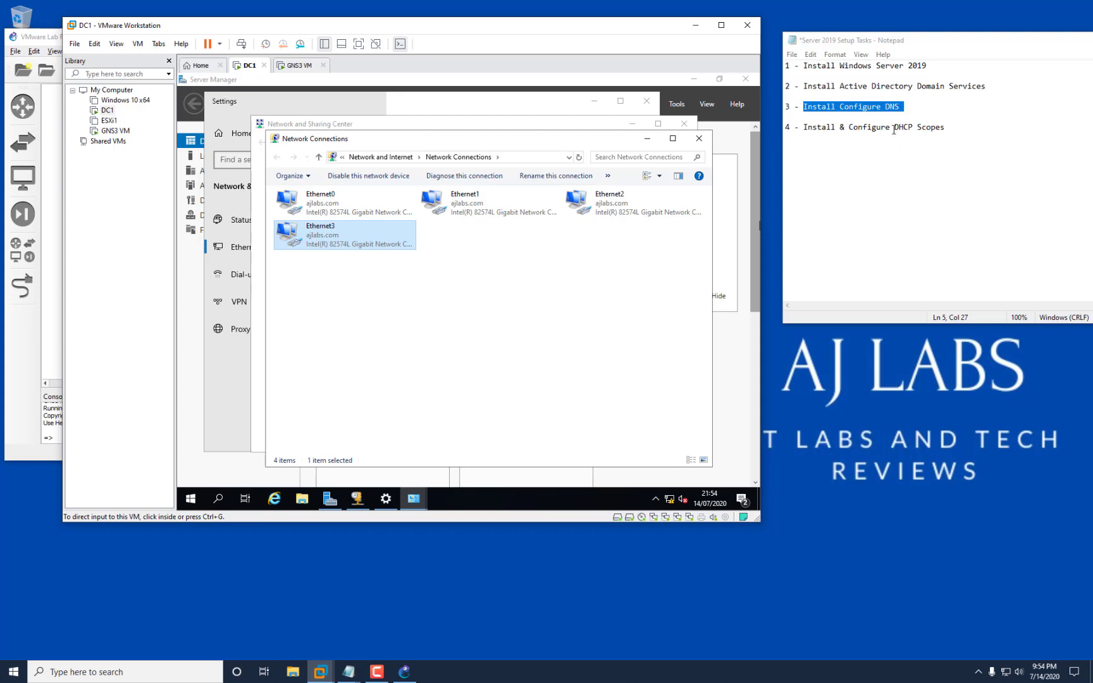
# Power on the ESXi1 virtual machine from the Library.
pyautogui.rightClick(109, 120)
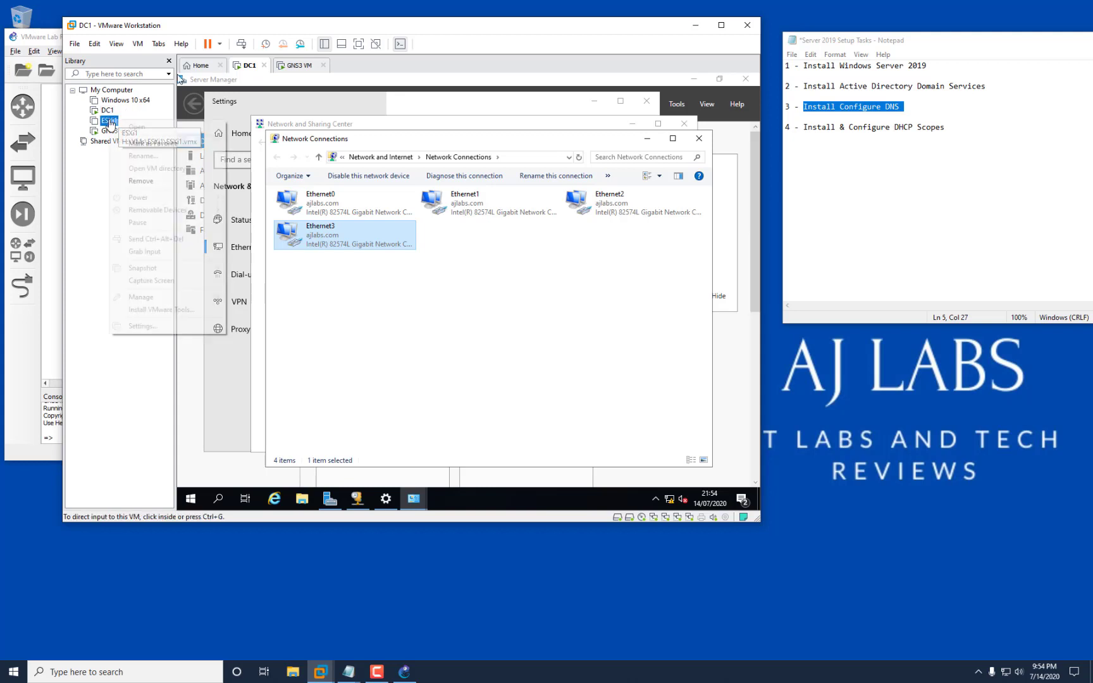
pyautogui.rightClick(108, 122)
pyautogui.rightClick(106, 123)
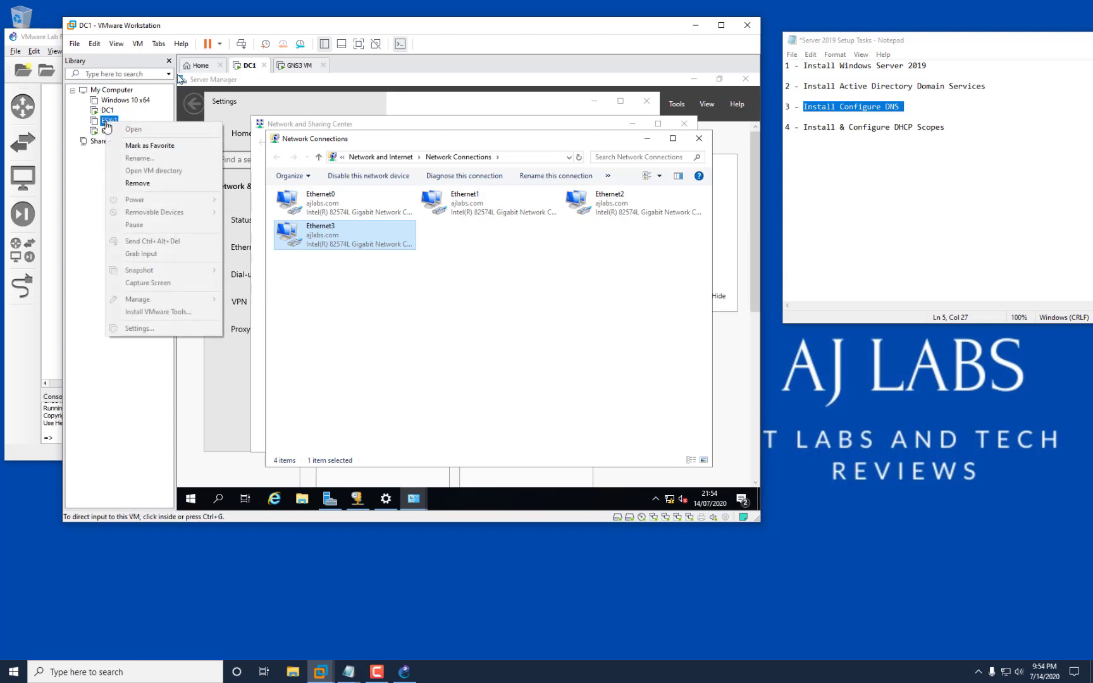
pyautogui.click(105, 124)
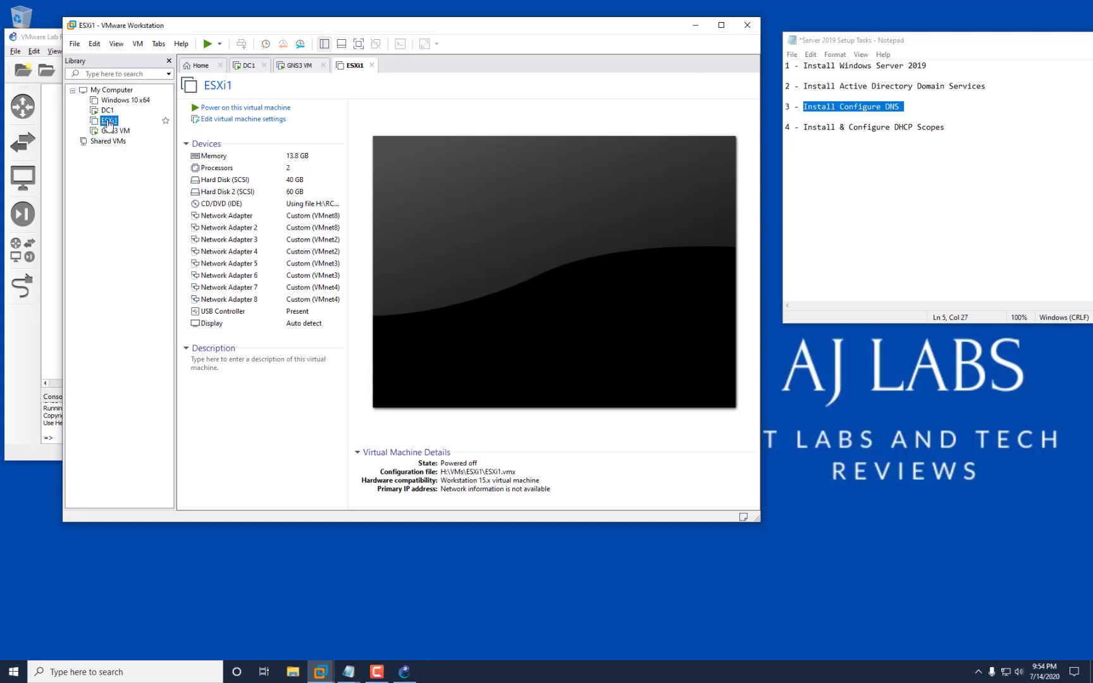
pyautogui.click(206, 46)
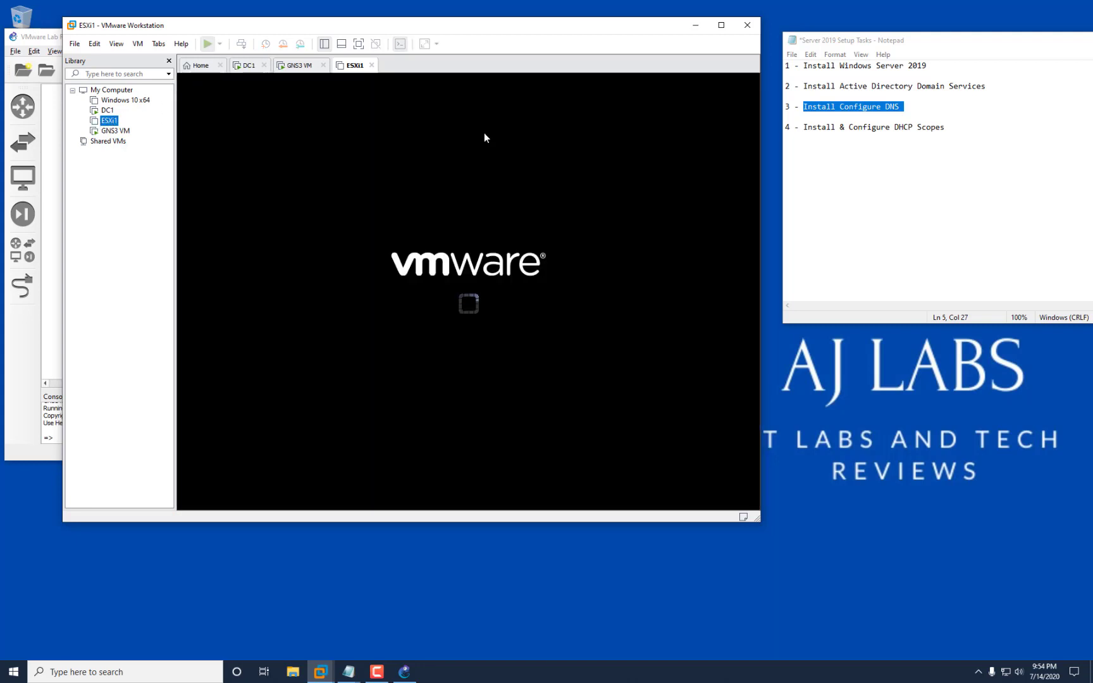
# Minimize VMware Workstation and bring the DC1 window back from the taskbar.
pyautogui.click(696, 26)
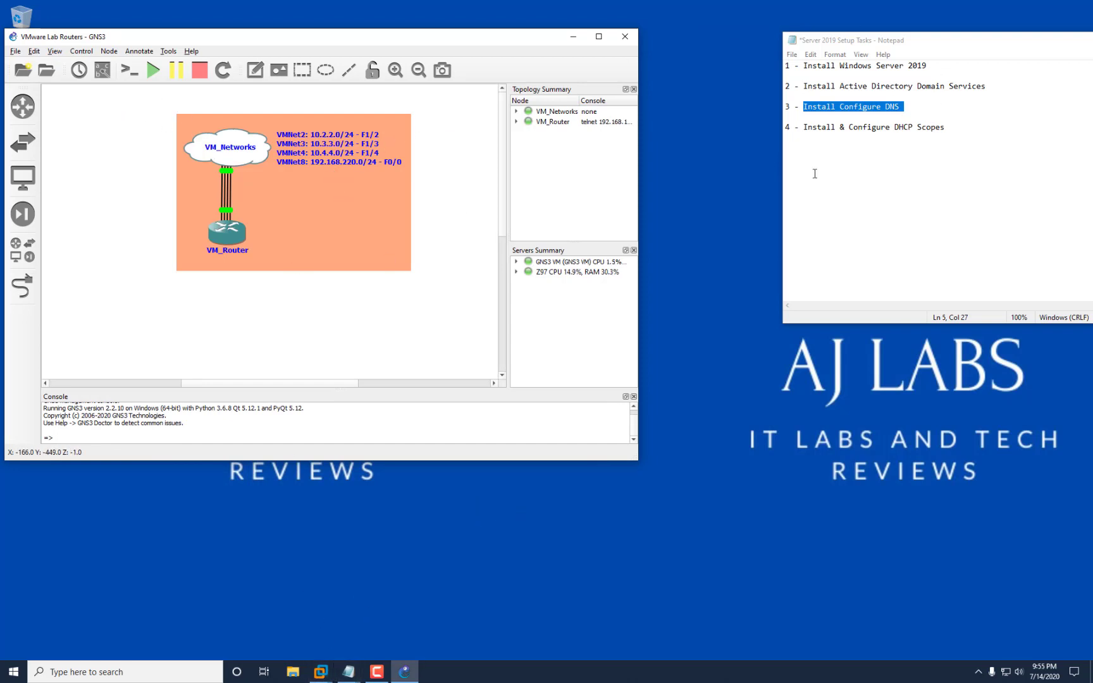
pyautogui.moveTo(320, 672)
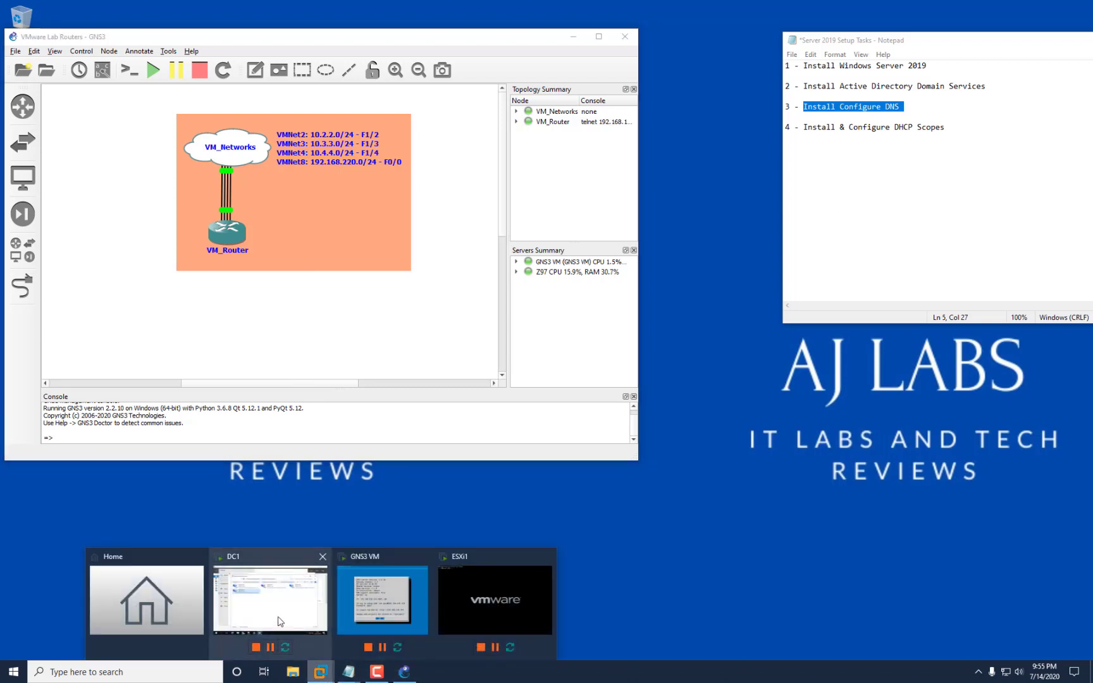
pyautogui.click(268, 598)
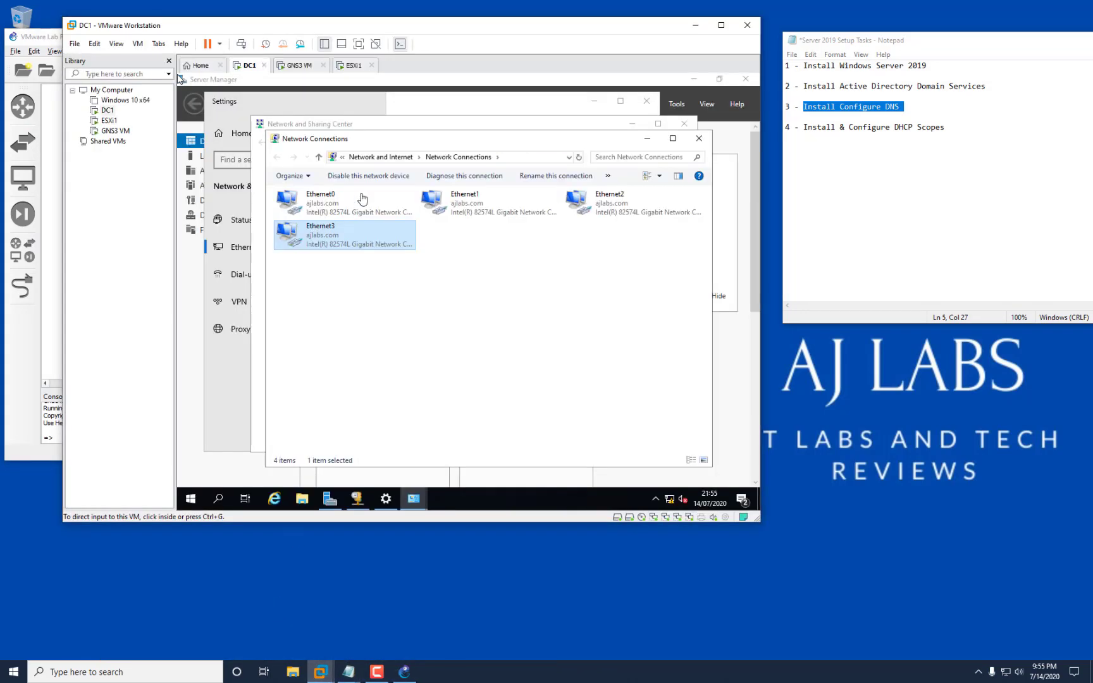
# Close DC1's Network Connections, Sharing Center and Settings windows, and minimize Server Manager.
pyautogui.click(699, 138)
pyautogui.click(686, 124)
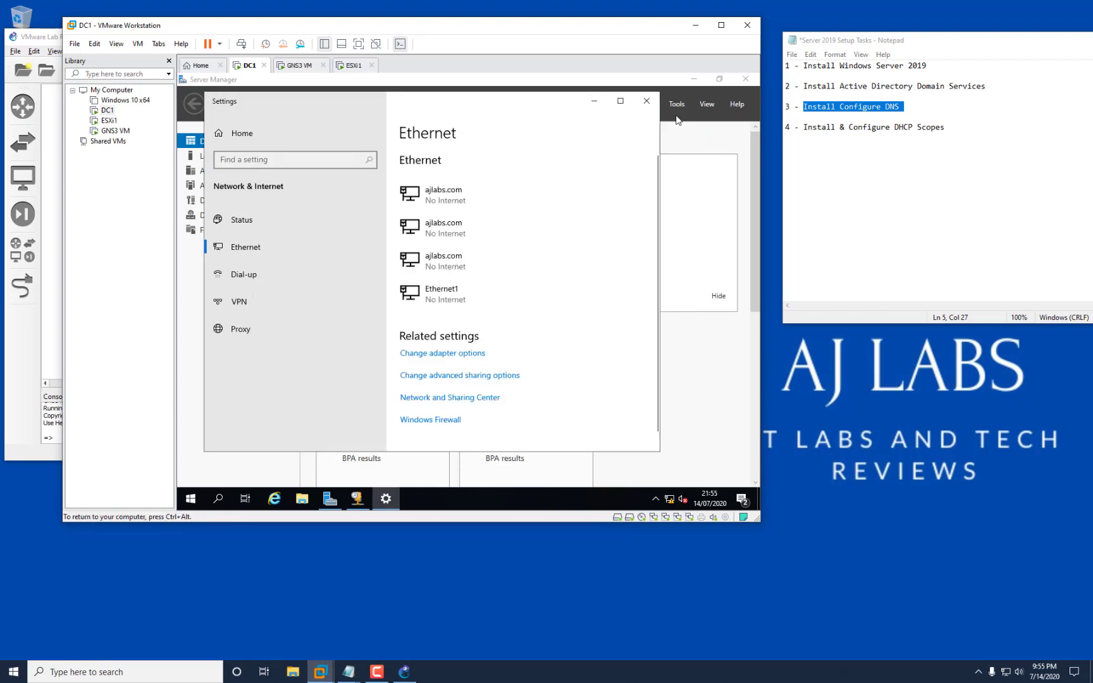
pyautogui.click(646, 101)
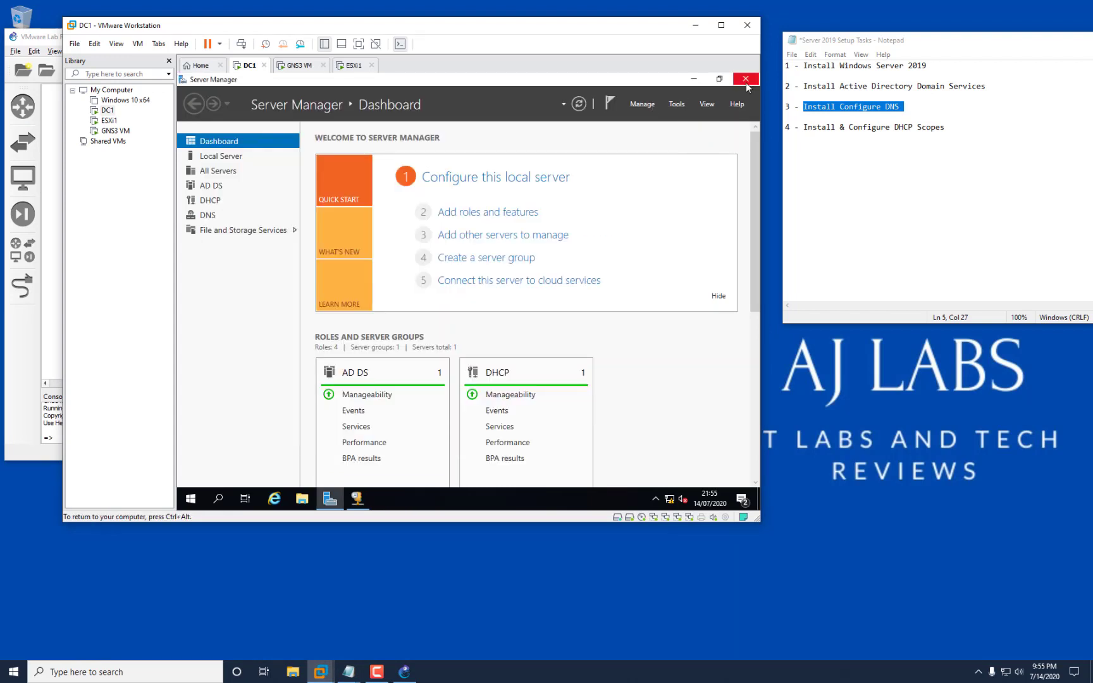
pyautogui.click(693, 78)
# Power on the Windows 10 x64 virtual machine from the Library.
pyautogui.rightClick(117, 101)
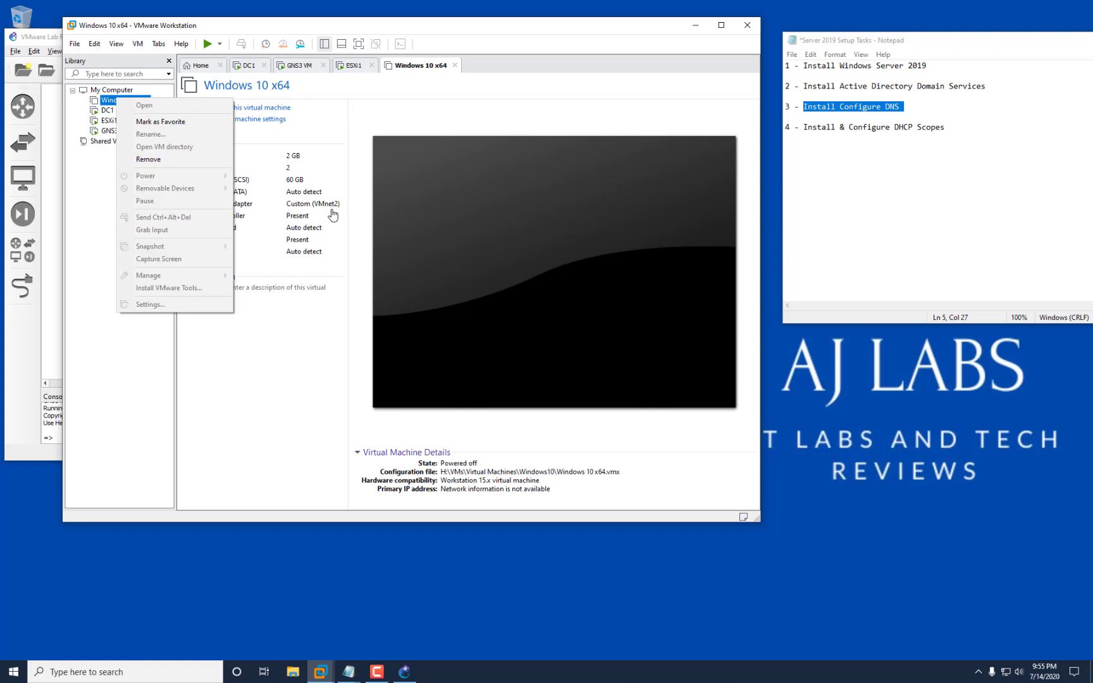
pyautogui.click(130, 101)
pyautogui.rightClick(135, 103)
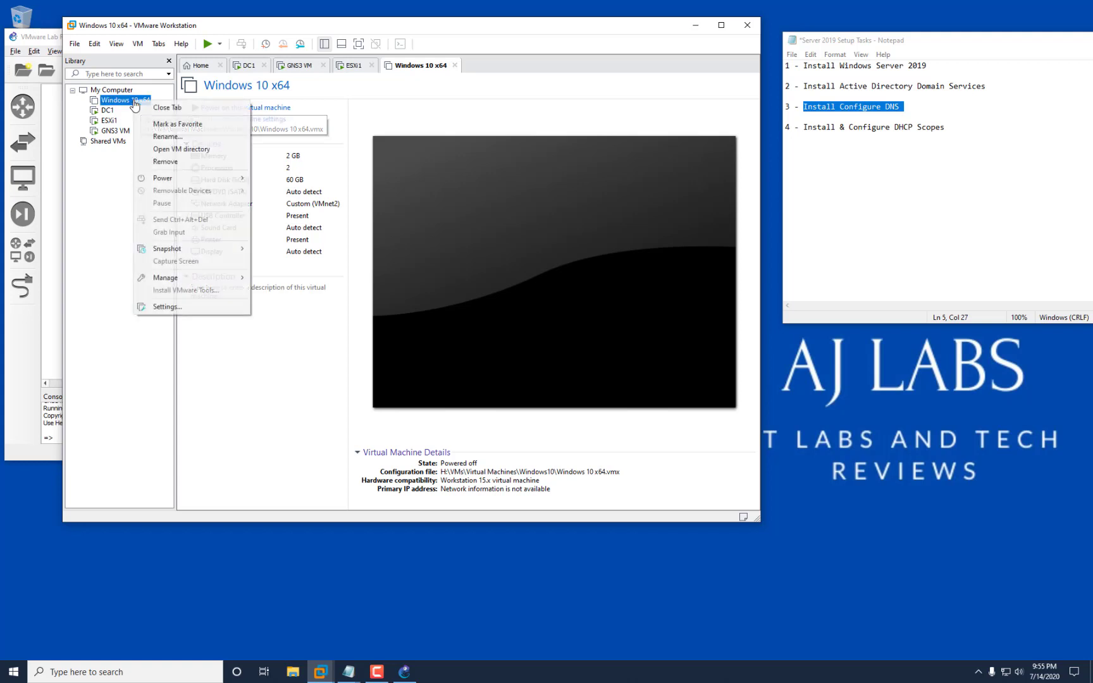
pyautogui.click(207, 46)
pyautogui.click(207, 47)
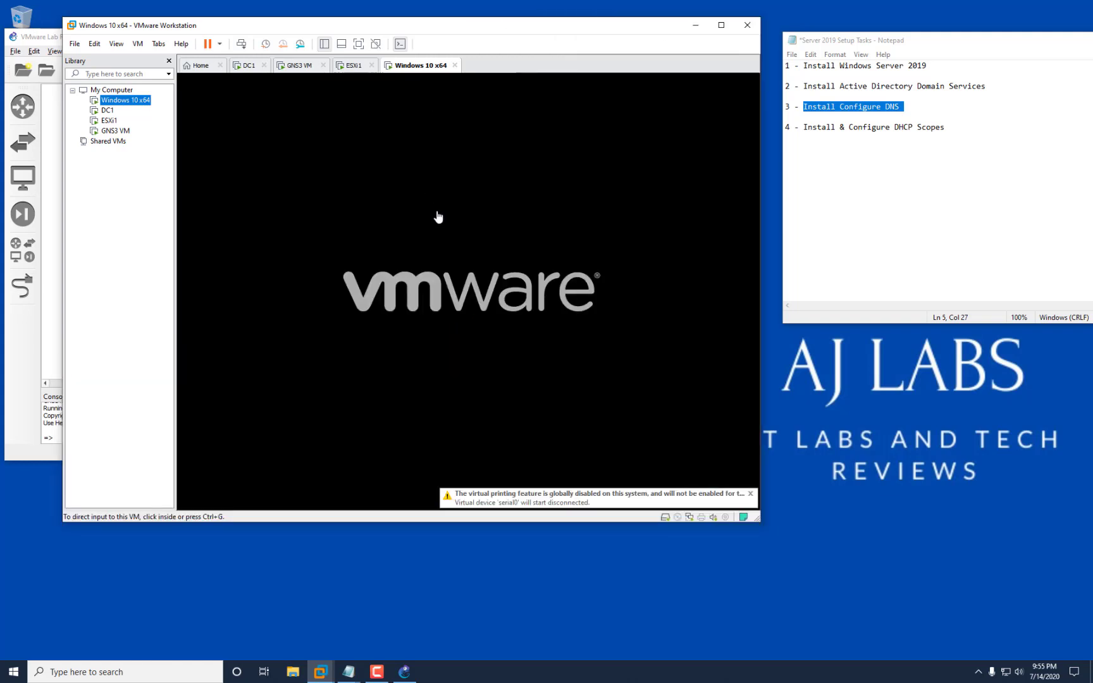
pyautogui.click(110, 120)
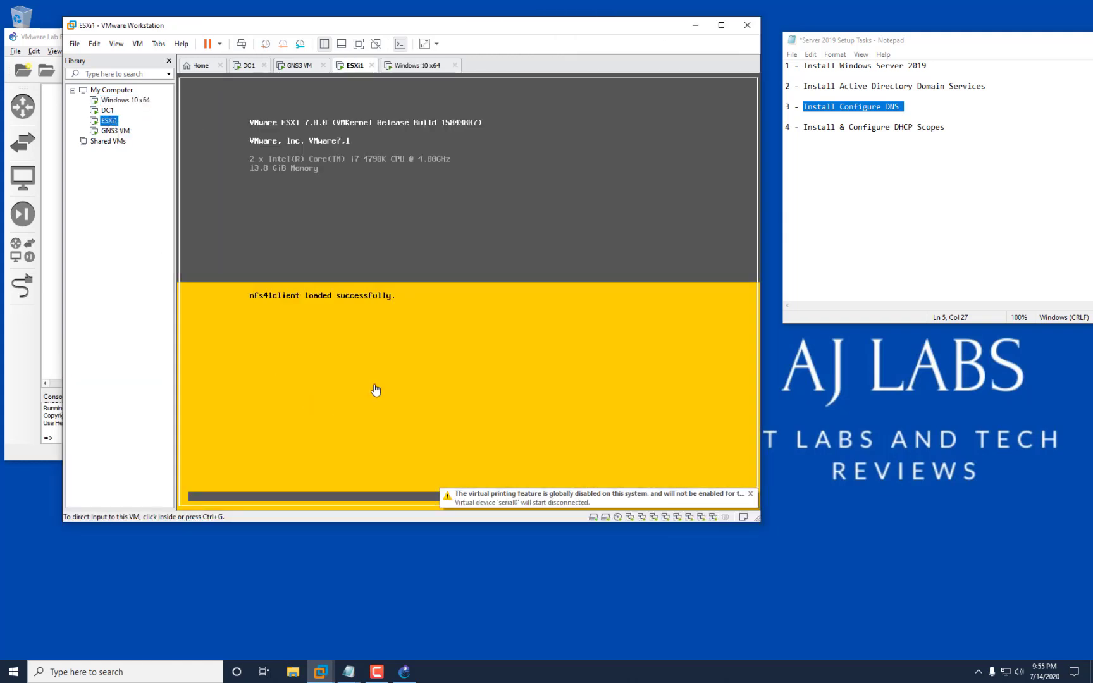
pyautogui.click(108, 103)
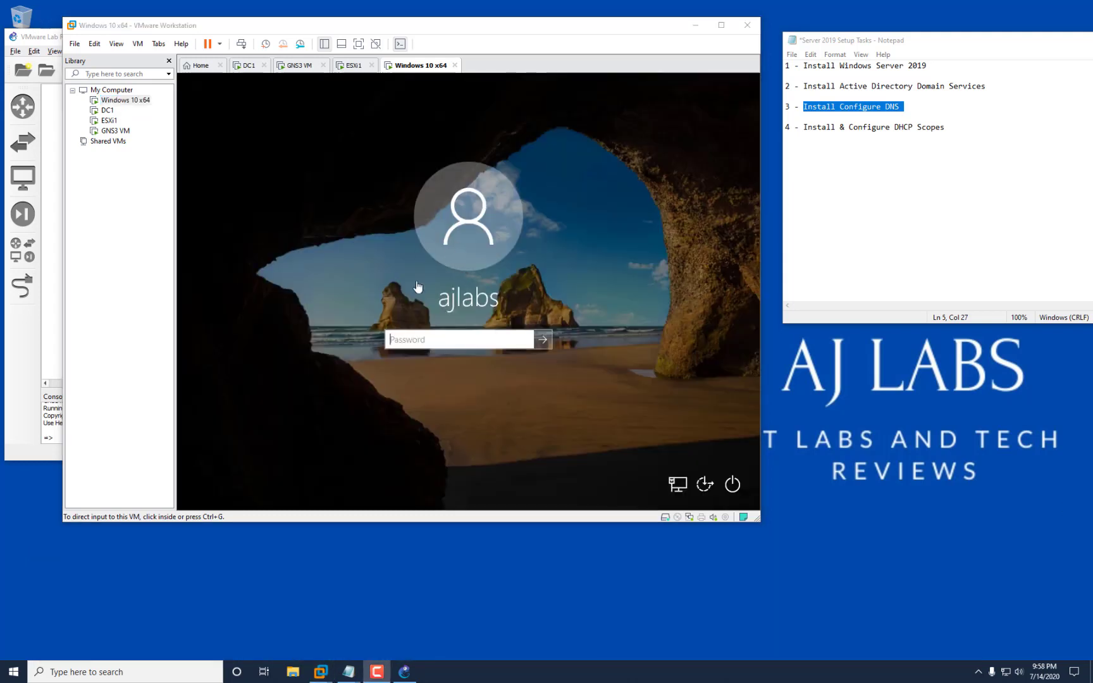
# Switch through the VM tabs back to the DC1 virtual machine.
pyautogui.click(121, 100)
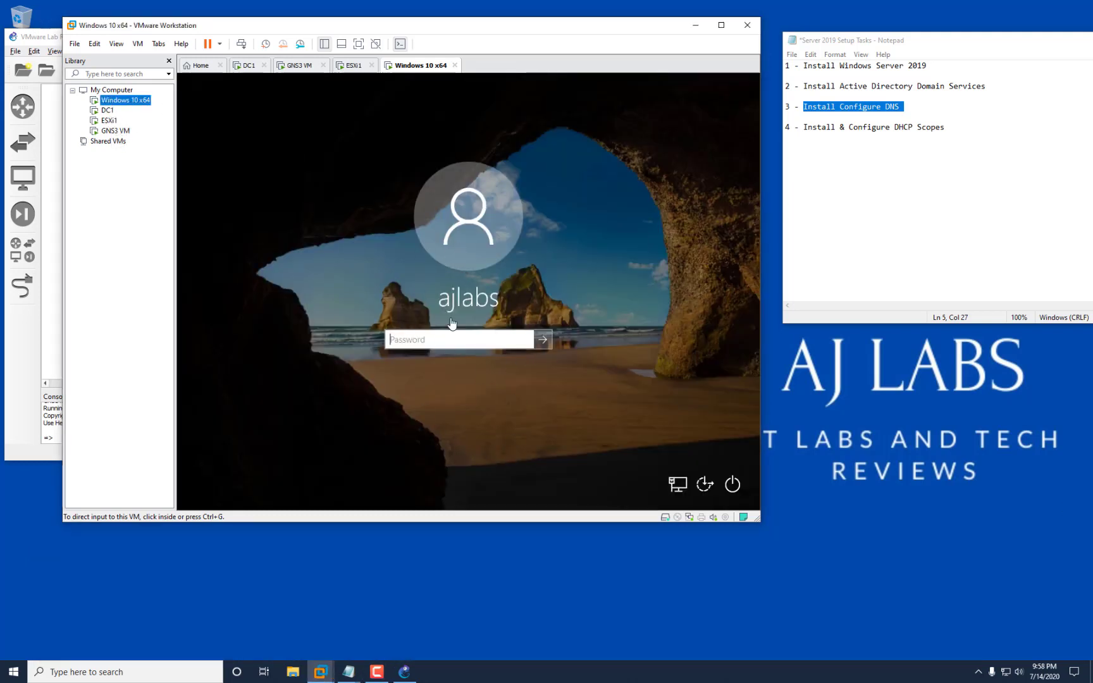
pyautogui.click(111, 121)
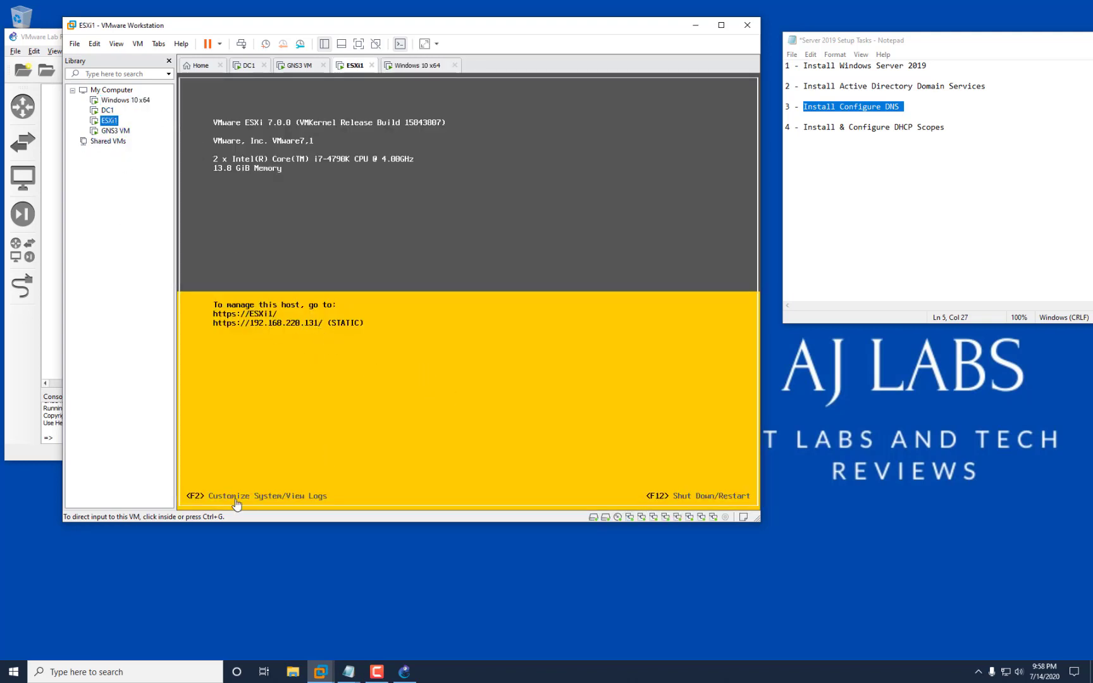
pyautogui.click(107, 110)
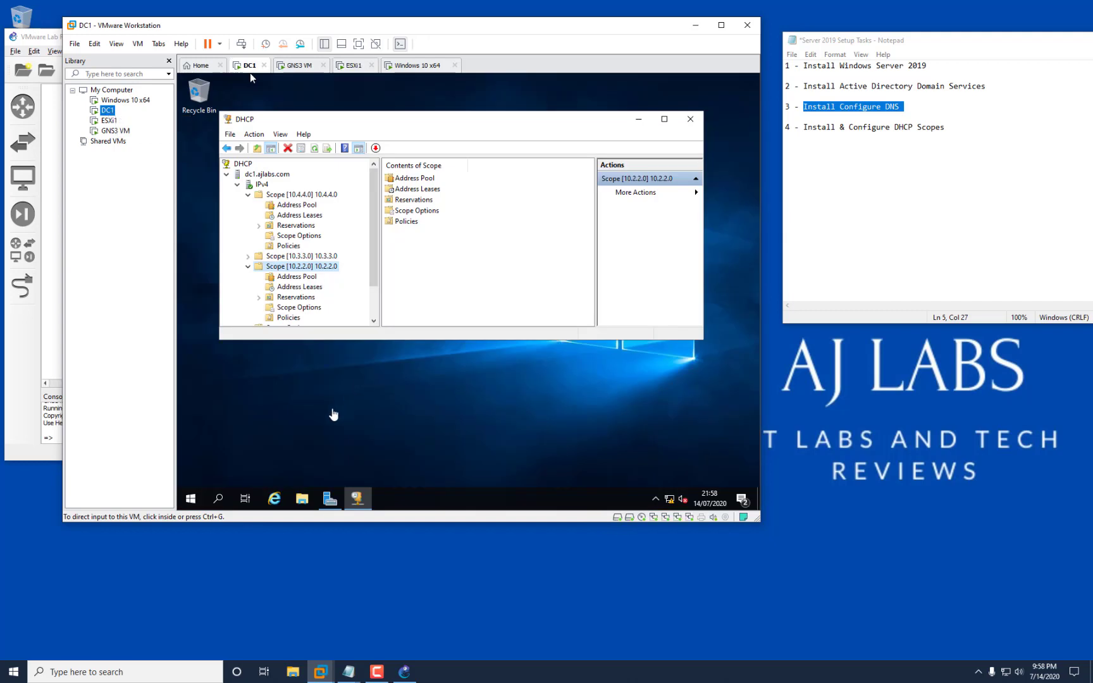
# From an administrator command prompt on DC1, run 'ping esxi1'.
pyautogui.rightClick(190, 498)
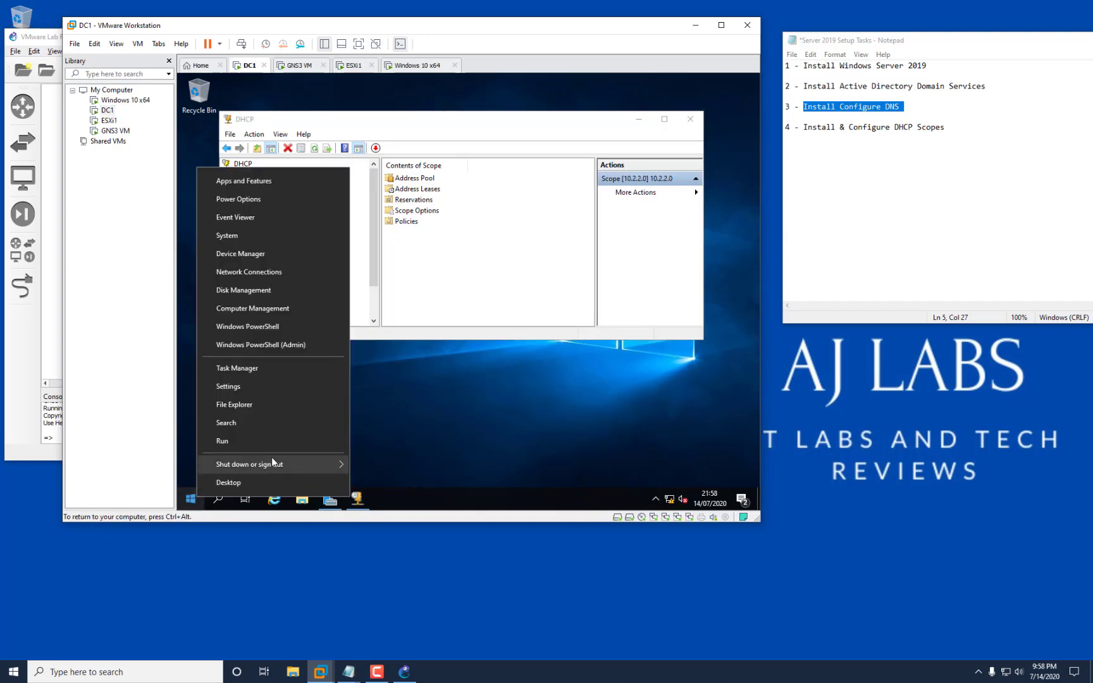
pyautogui.click(252, 445)
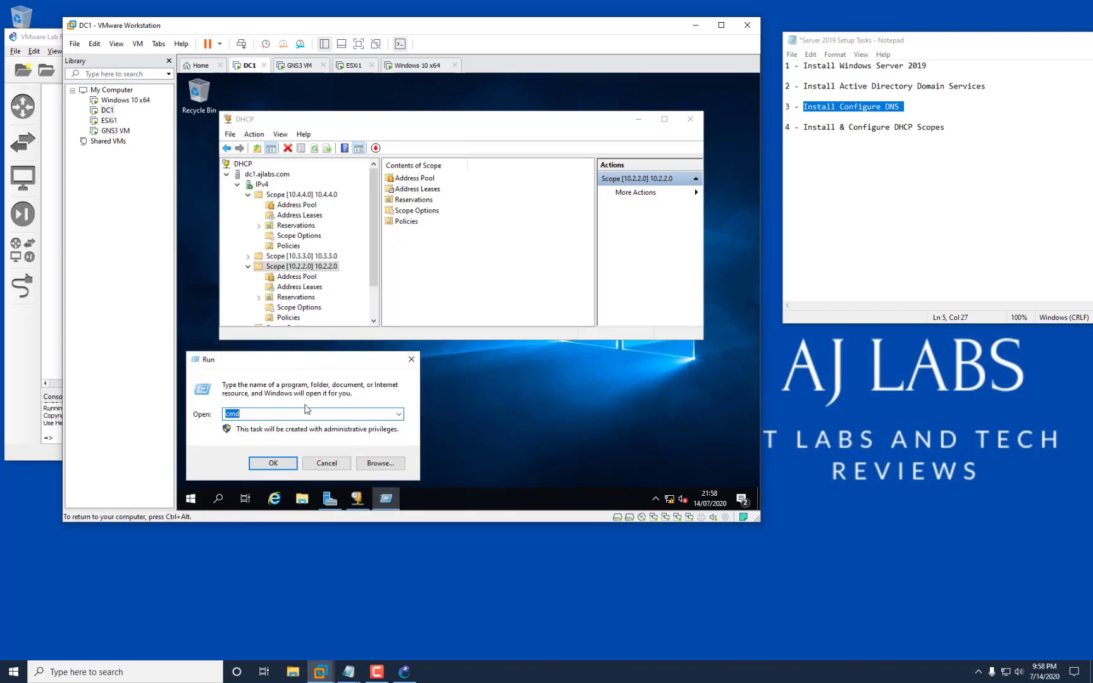
pyautogui.click(270, 462)
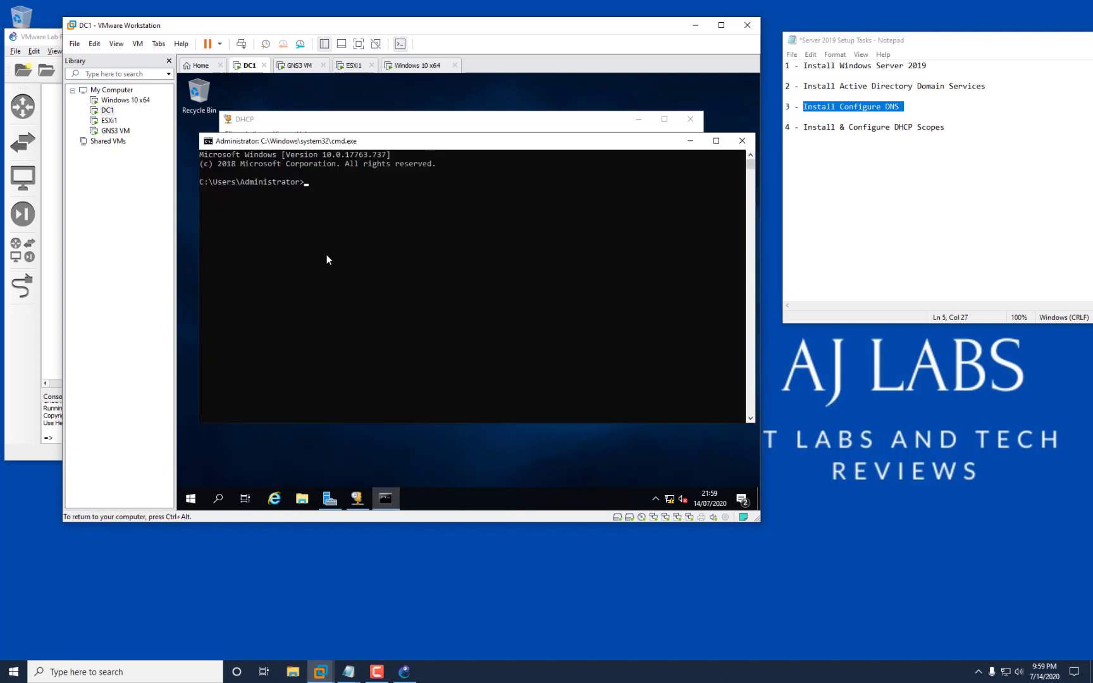
pyautogui.write('ping esxi1')
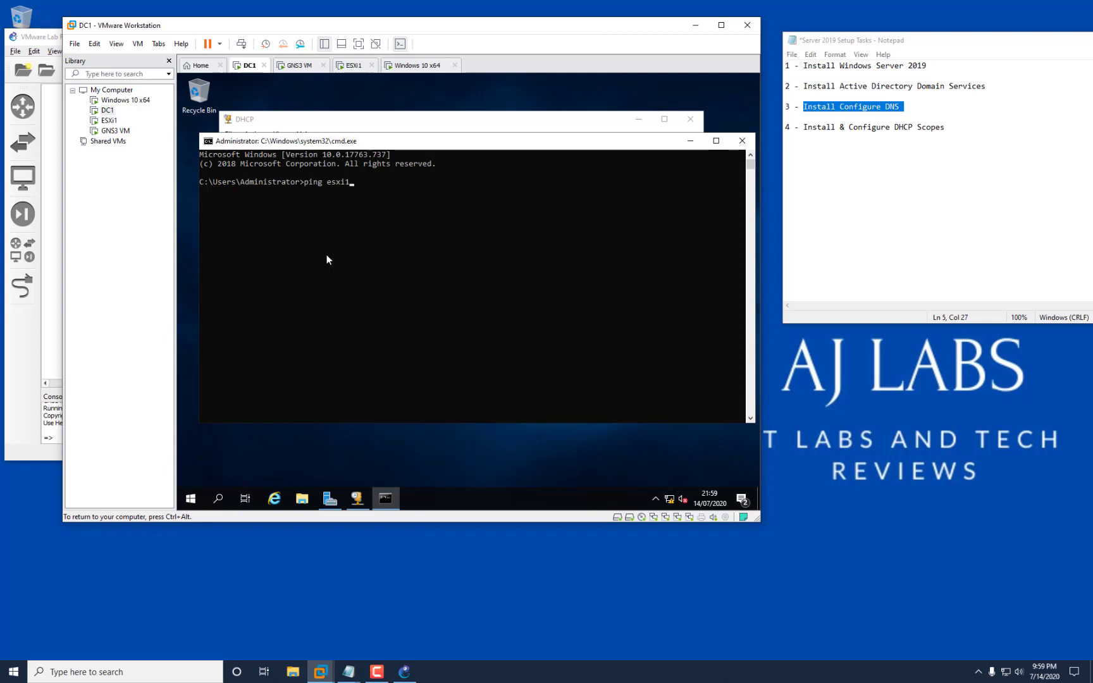
pyautogui.press('Return')
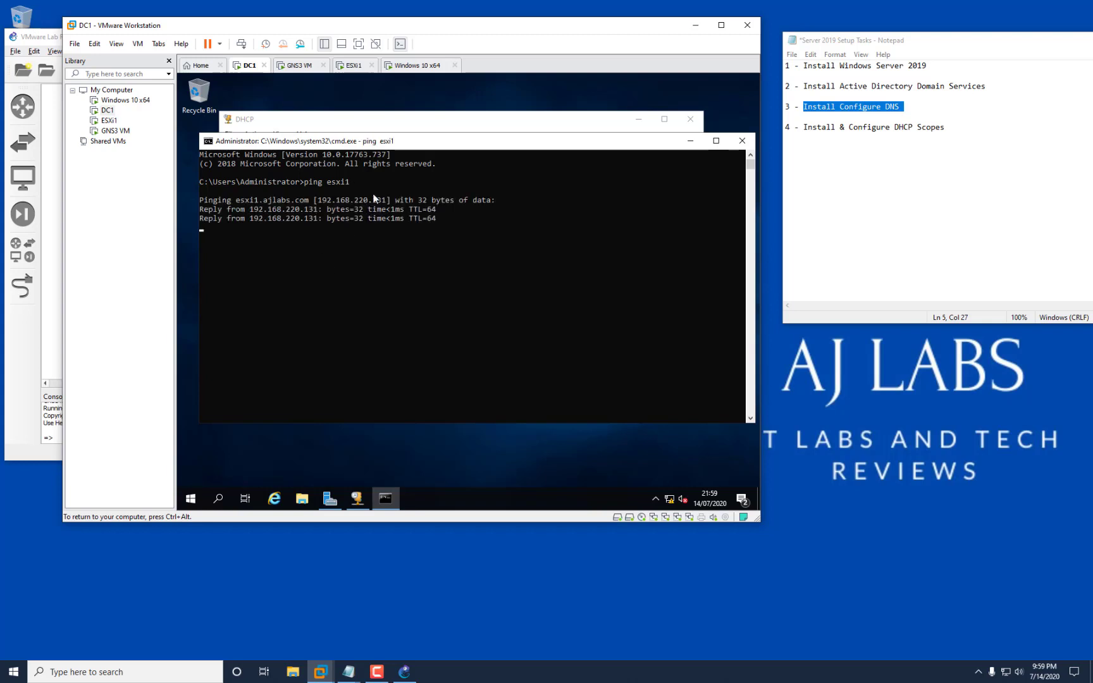
# Turn IE Enhanced Security Configuration off for administrators and users in Local Server properties.
pyautogui.click(329, 499)
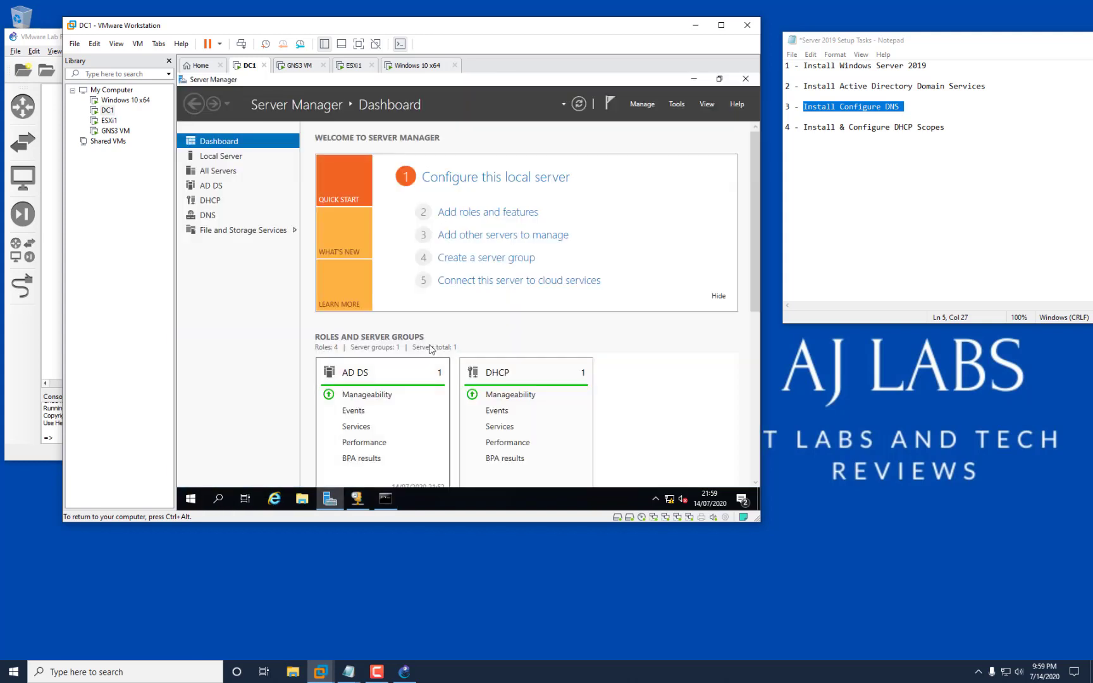
pyautogui.click(221, 156)
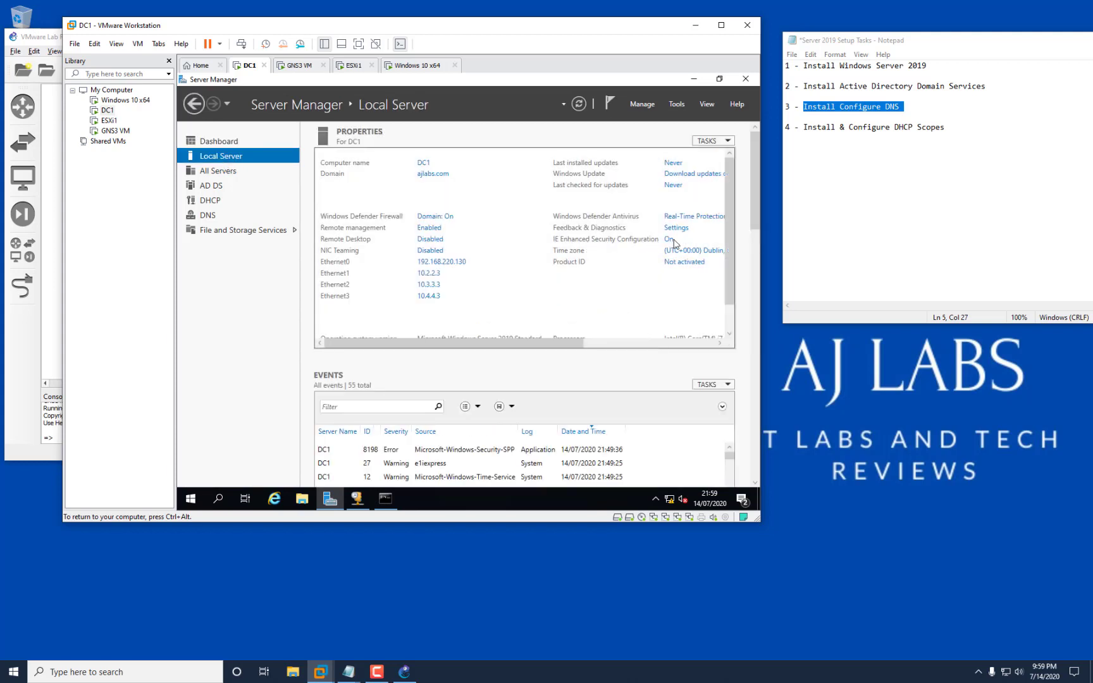
pyautogui.click(669, 240)
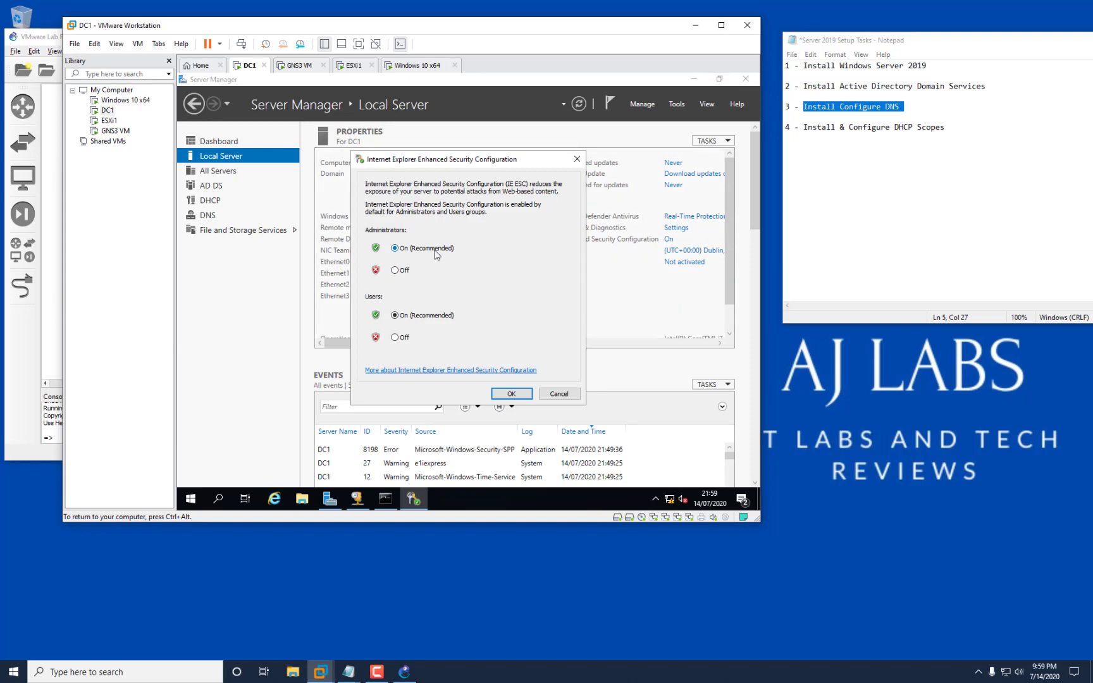
pyautogui.click(402, 272)
pyautogui.click(404, 336)
pyautogui.click(504, 393)
# Launch Internet Explorer, postpone its setup with Ask me later, and select the address bar.
pyautogui.click(246, 498)
pyautogui.click(274, 498)
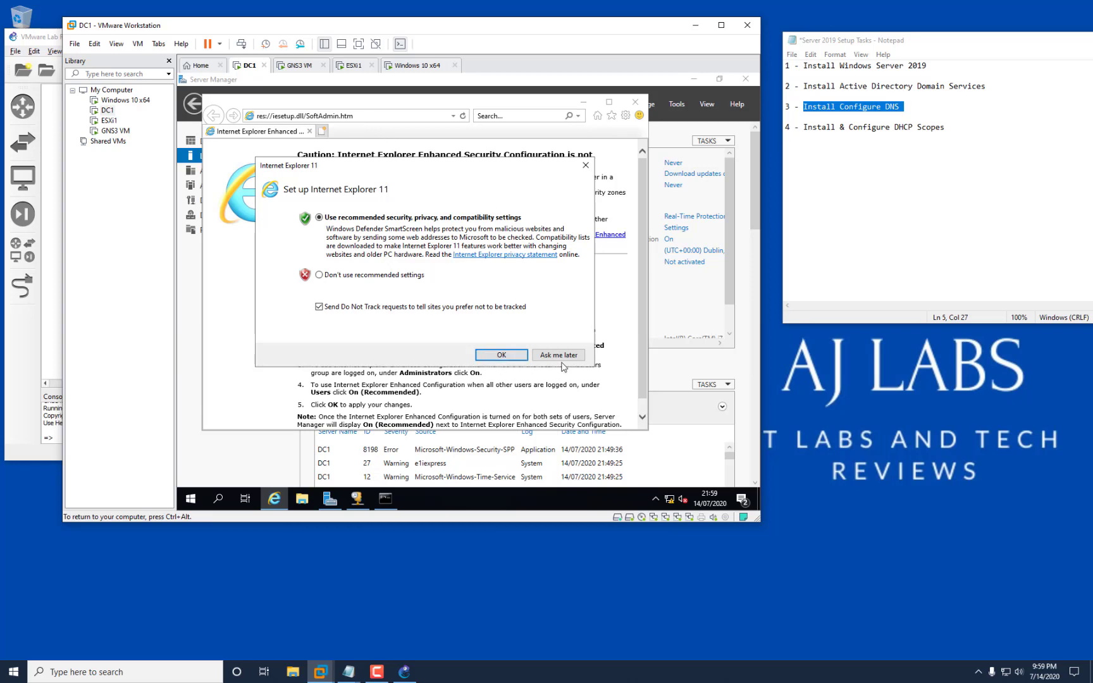
pyautogui.click(559, 359)
pyautogui.click(400, 117)
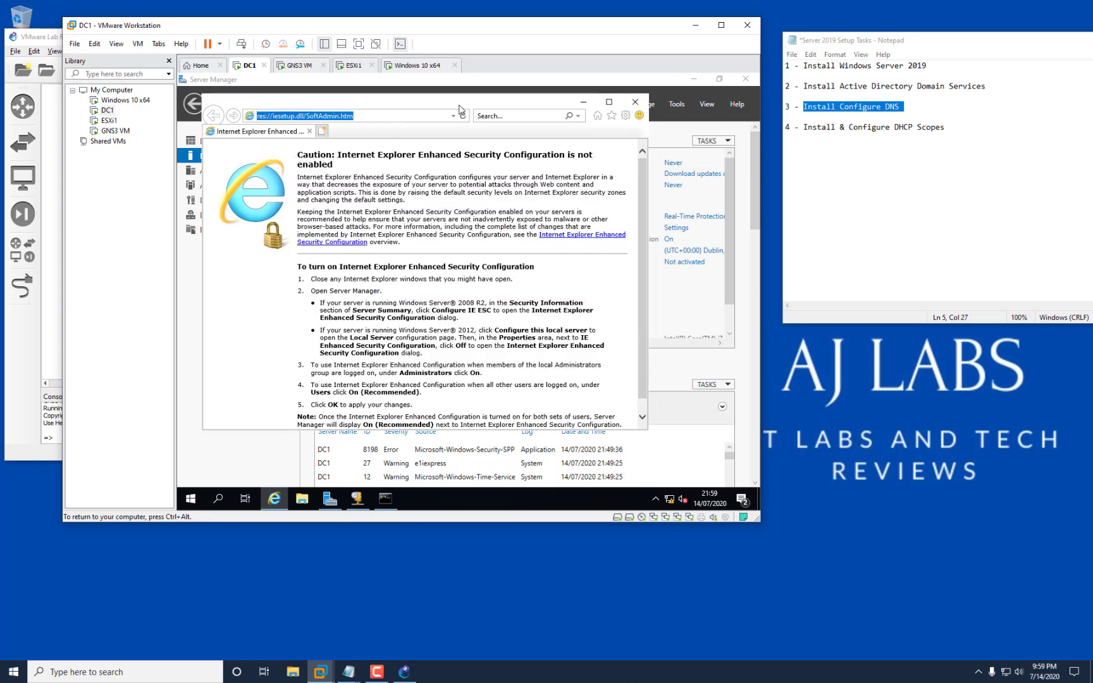
# Browse to esxi1.ajlabs.com and proceed past the certificate warning to the ESXi login.
pyautogui.write('esxi1.ajlab')
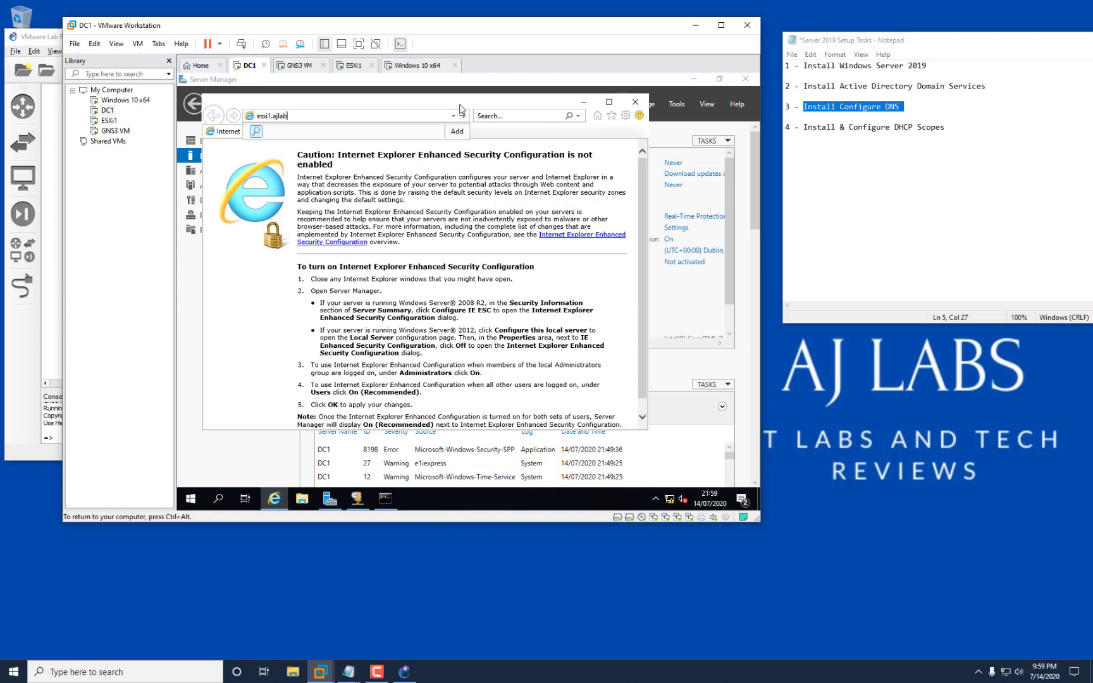
pyautogui.write('s.com')
pyautogui.press('Return')
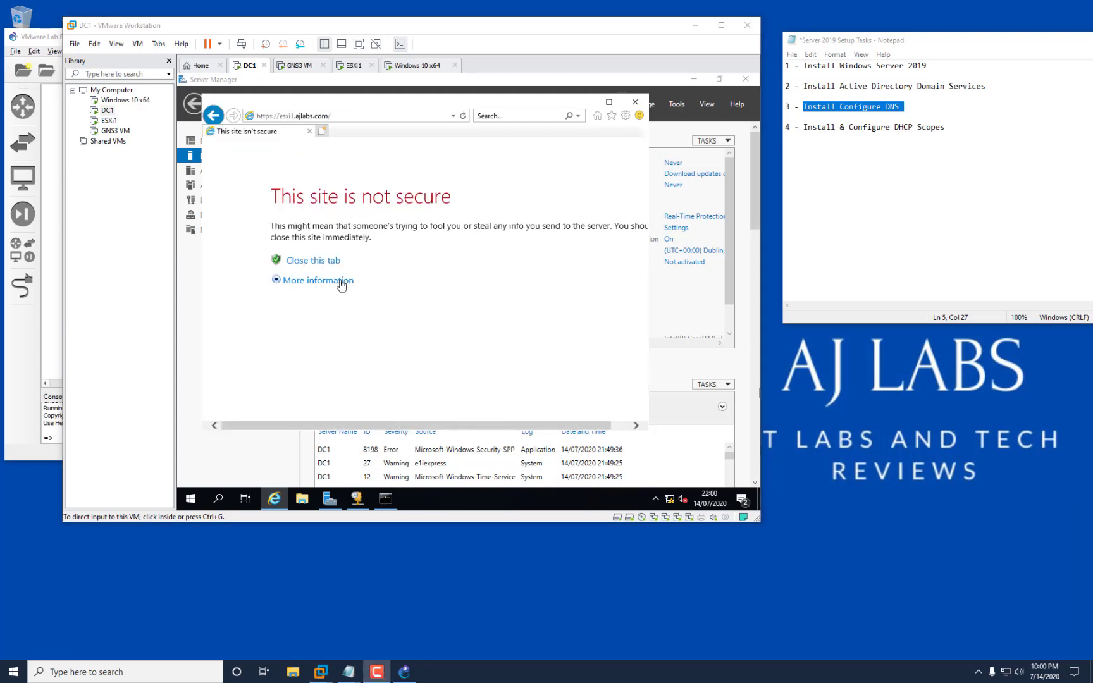
pyautogui.click(316, 282)
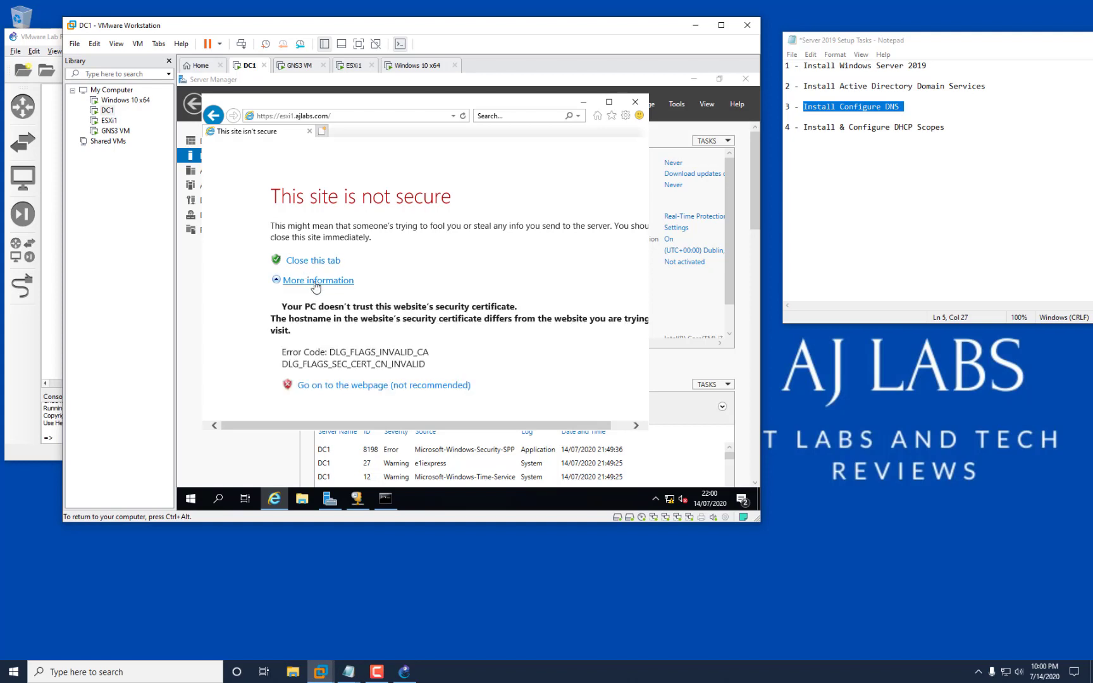
pyautogui.click(376, 387)
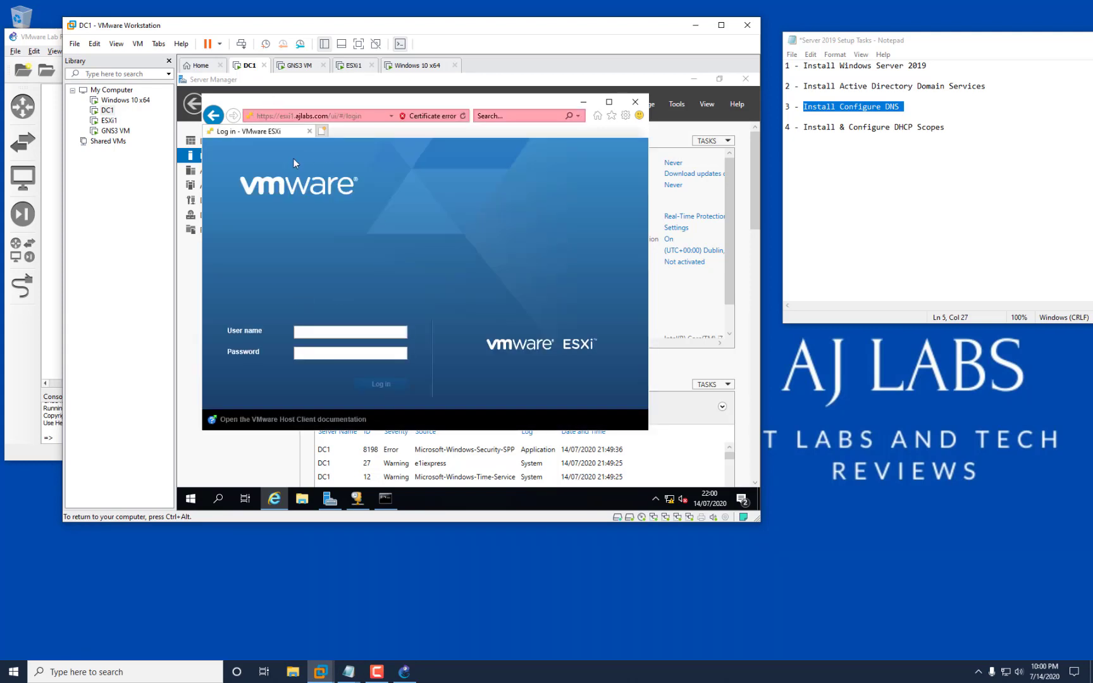
pyautogui.click(337, 334)
# Close the browser and switch to the Windows 10 x64 virtual machine.
pyautogui.click(609, 102)
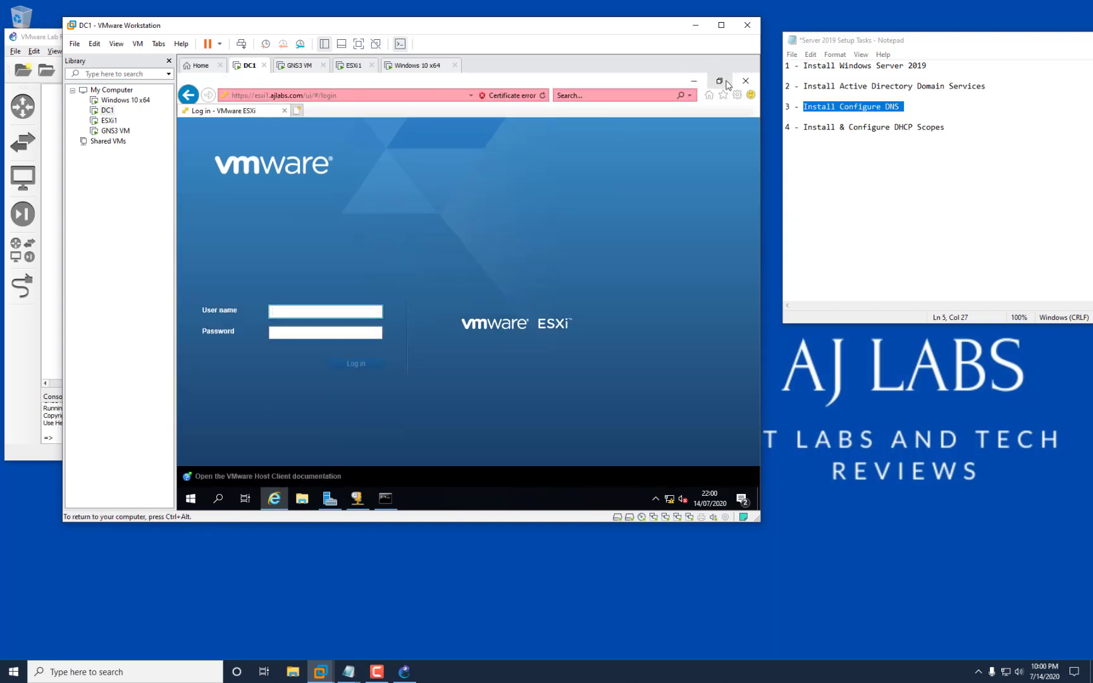
pyautogui.click(745, 80)
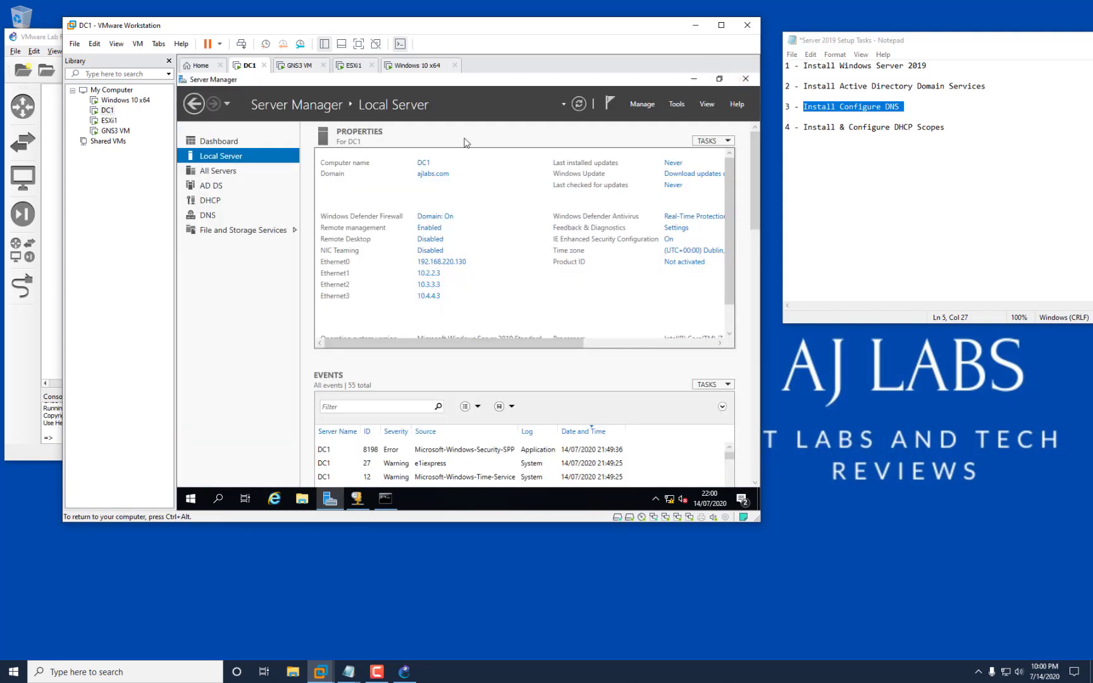
pyautogui.click(134, 101)
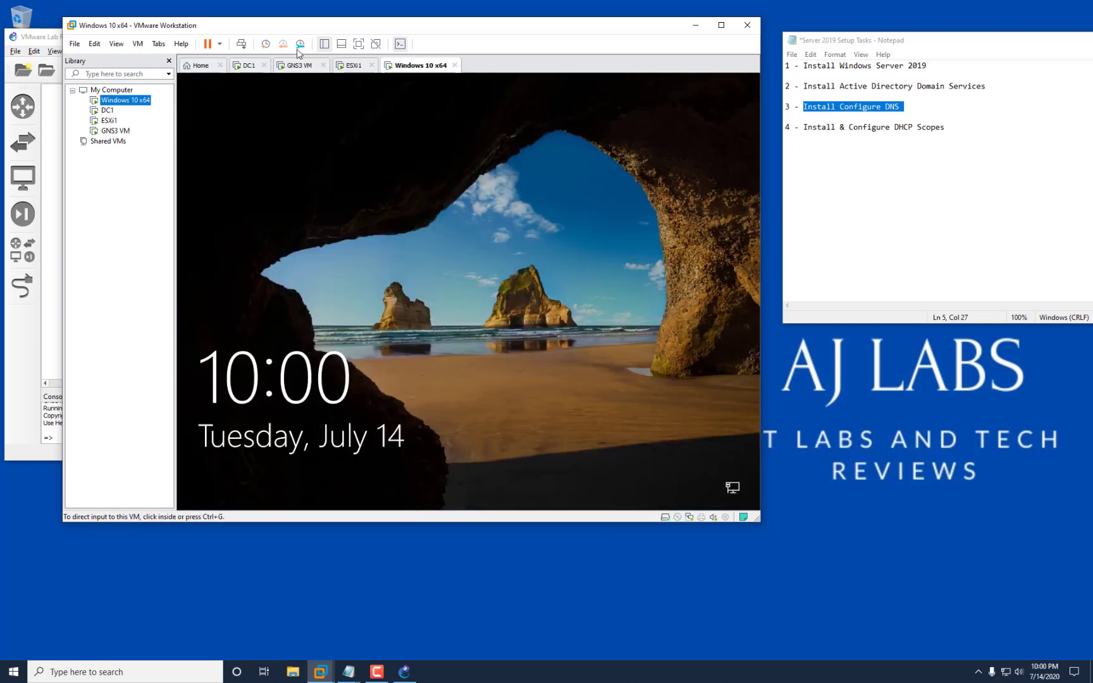
# Sign in to Windows 10 with the account password, retrying after several incorrect-password messages.
pyautogui.click(365, 279)
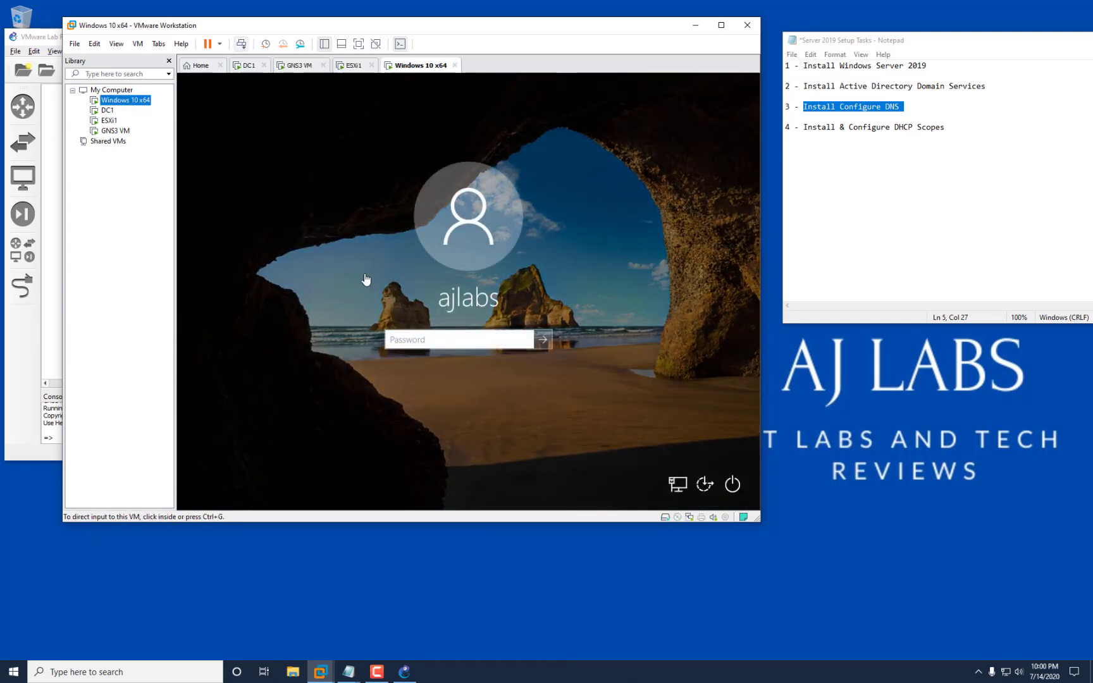
pyautogui.click(444, 340)
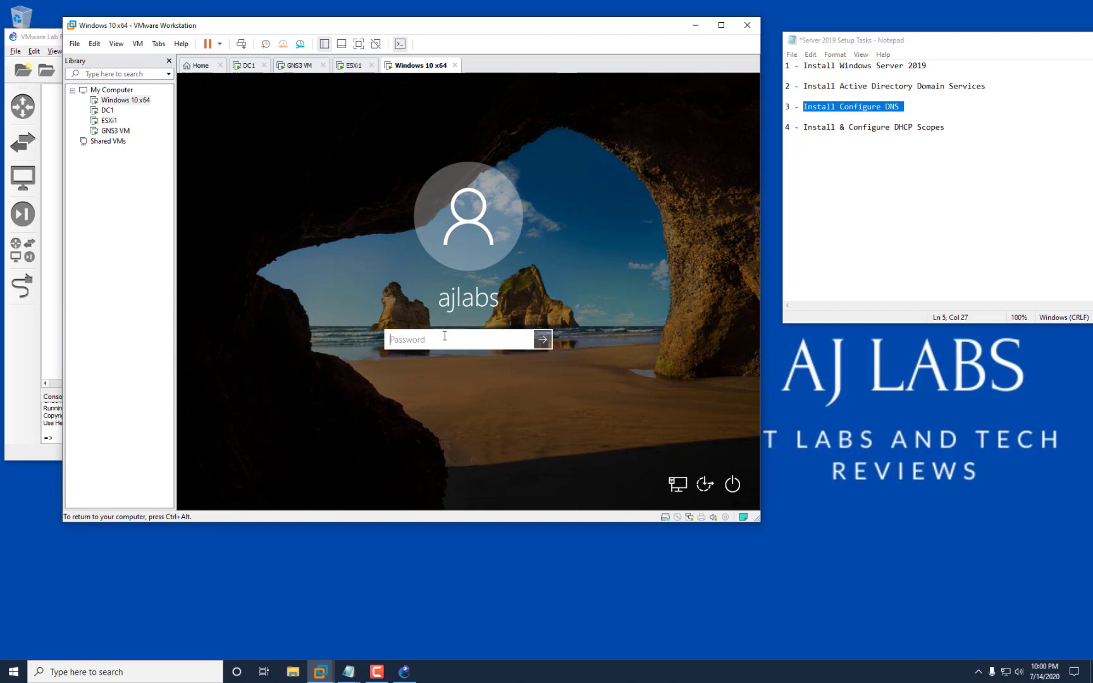
pyautogui.write('******')
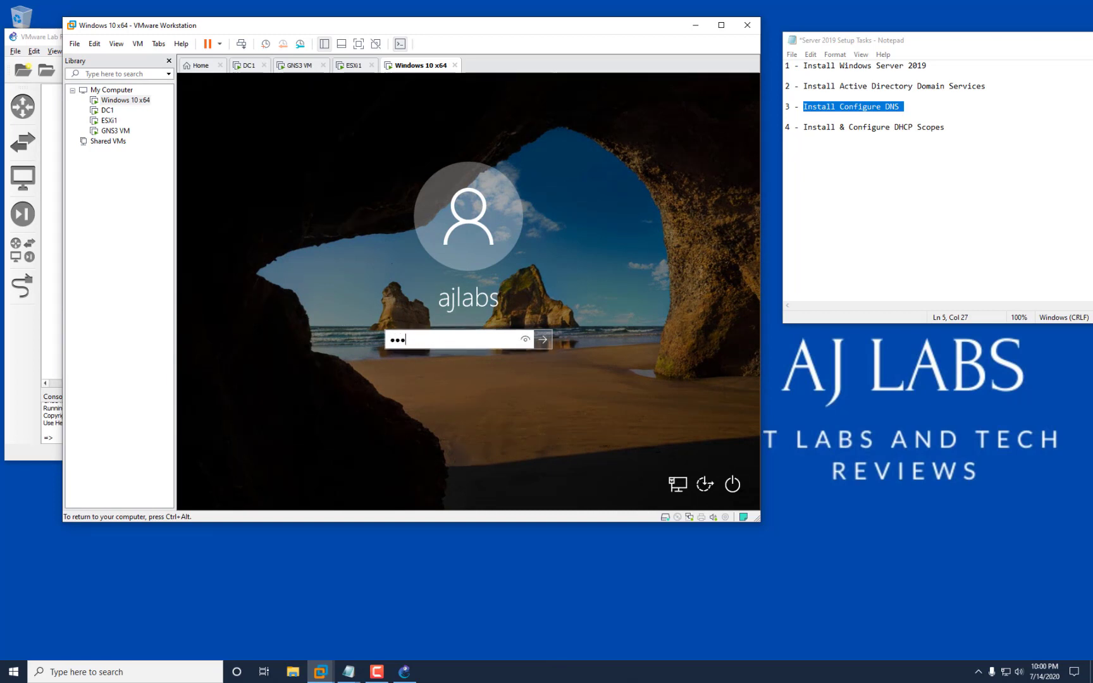
pyautogui.write('******')
pyautogui.press('Return')
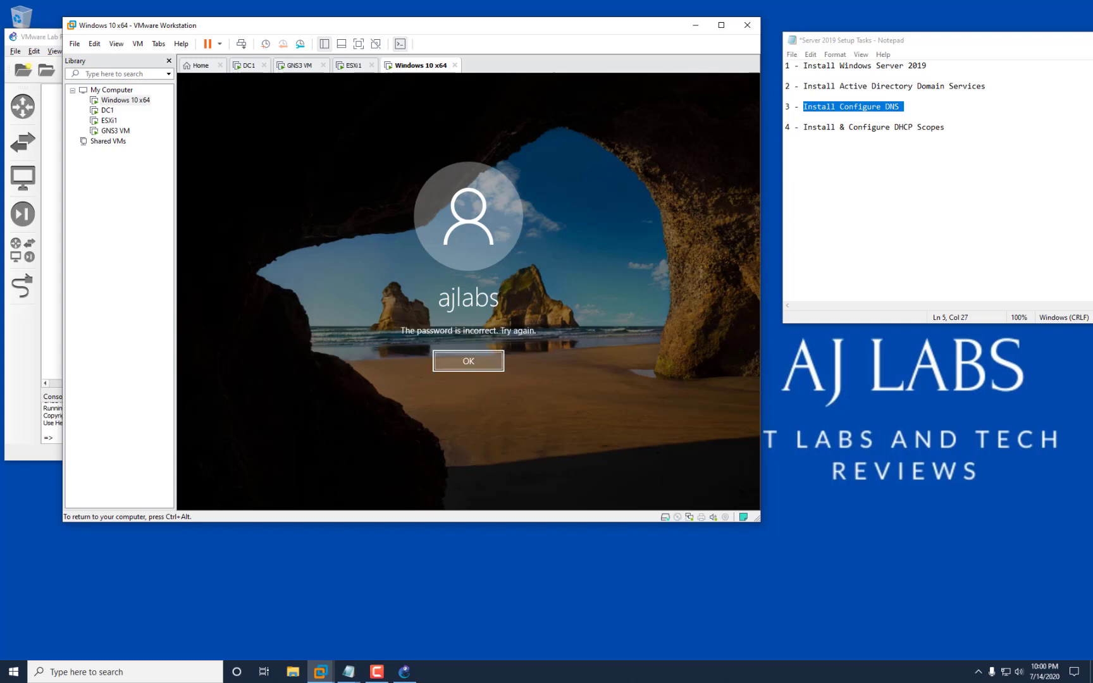
pyautogui.press('Return')
pyautogui.write('****')
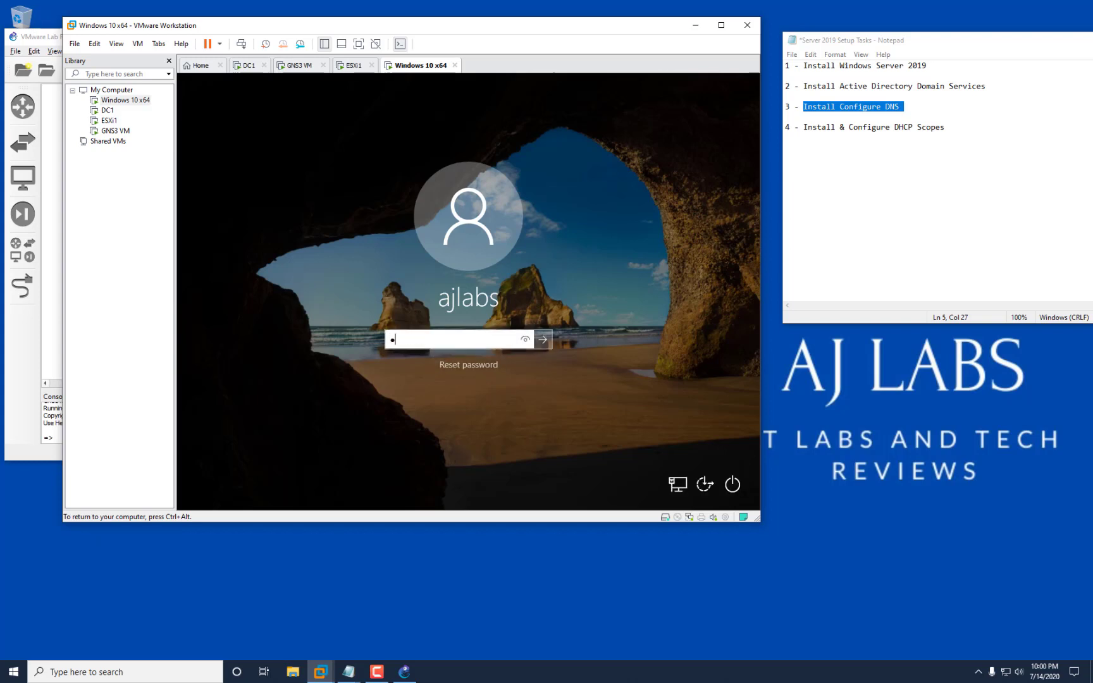
pyautogui.write('********')
pyautogui.press('Return')
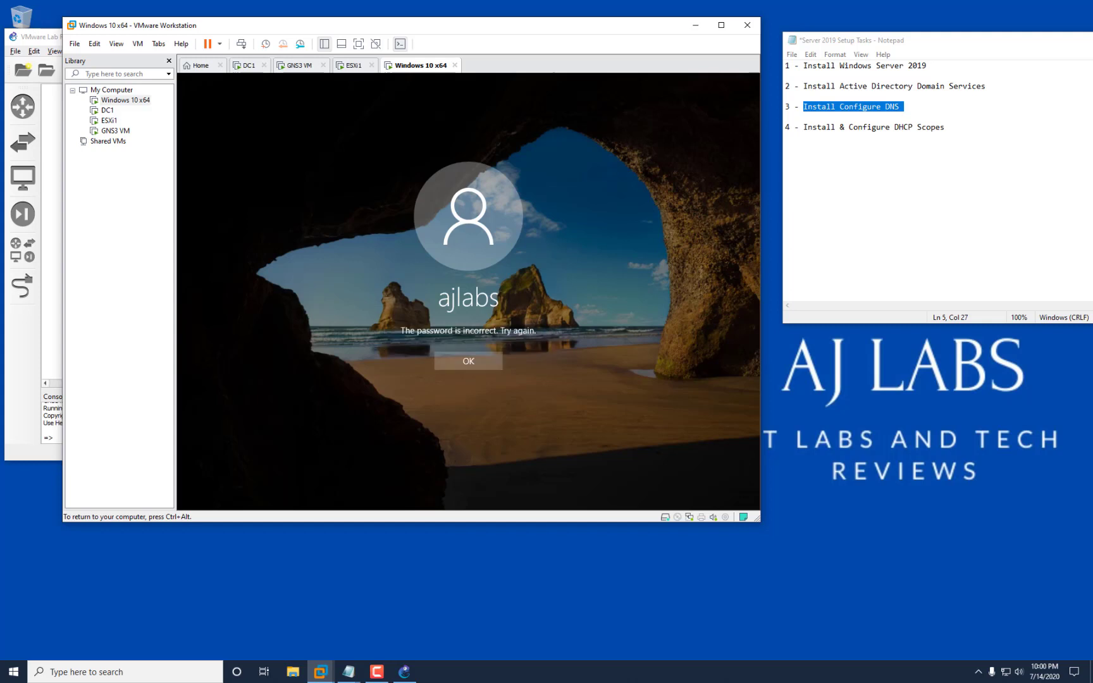
pyautogui.press('Return')
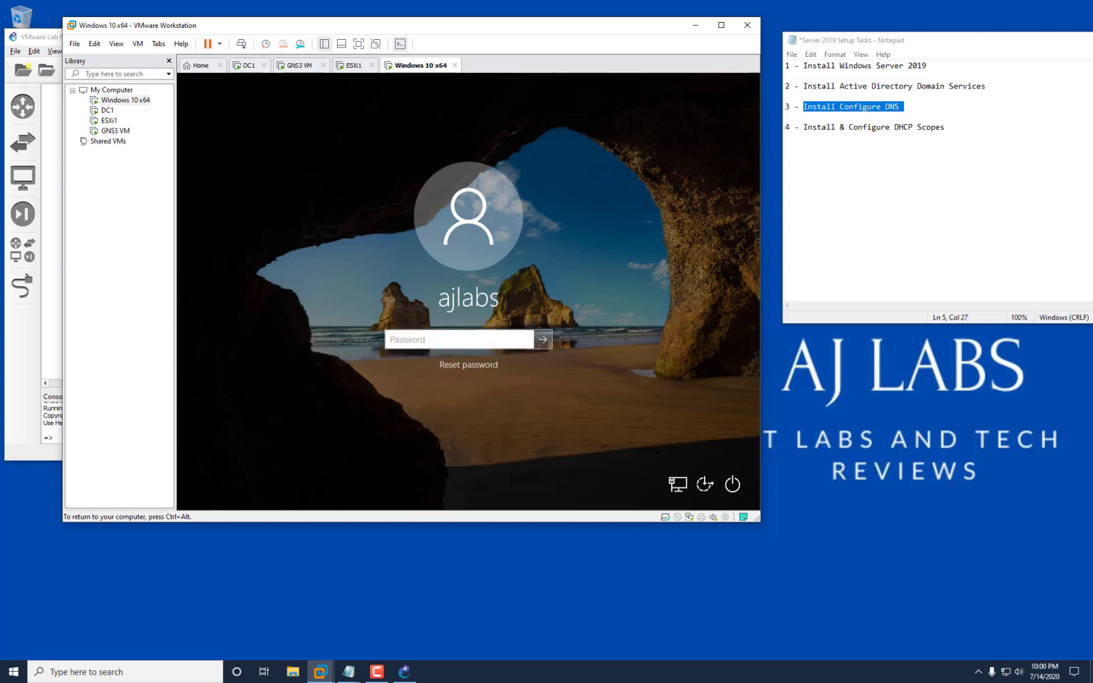
pyautogui.write('******')
pyautogui.press('Return')
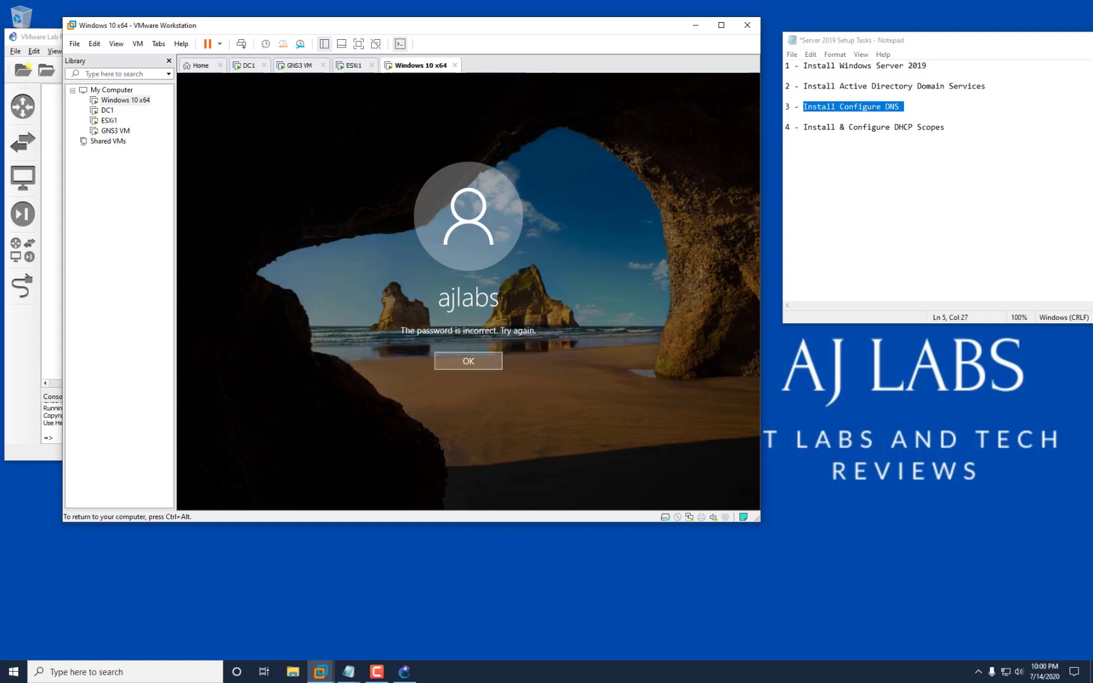
pyautogui.press('Return')
pyautogui.write('********')
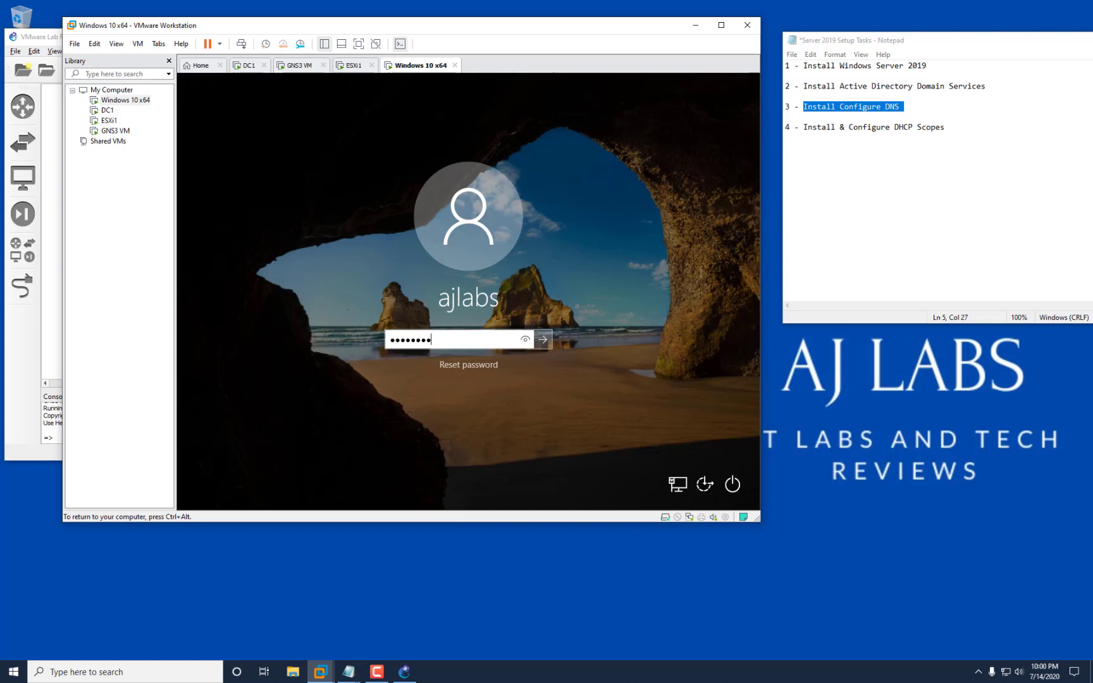
pyautogui.press('BackSpace')
pyautogui.press('BackSpace')
pyautogui.press('BackSpace')
pyautogui.press('BackSpace')
pyautogui.press('BackSpace')
pyautogui.press('BackSpace')
pyautogui.press('BackSpace')
pyautogui.press('BackSpace')
pyautogui.write('********')
pyautogui.press('Return')
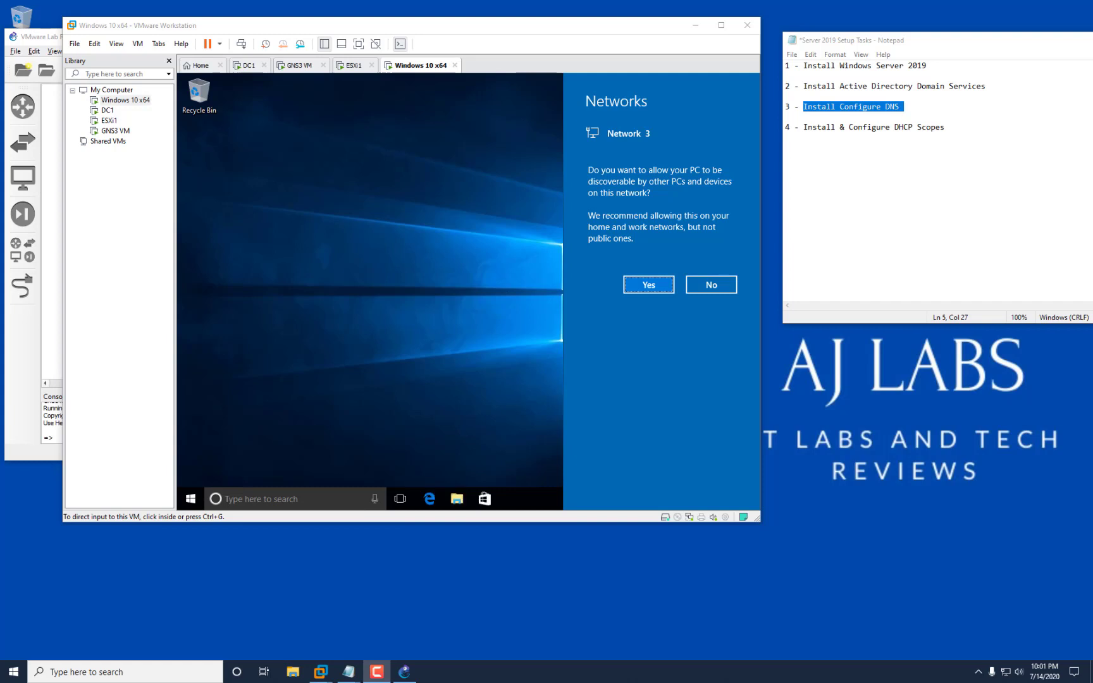
# Make the Windows 10 PC discoverable on Network 3 and bring up Network and Sharing Center.
pyautogui.click(649, 285)
pyautogui.click(649, 285)
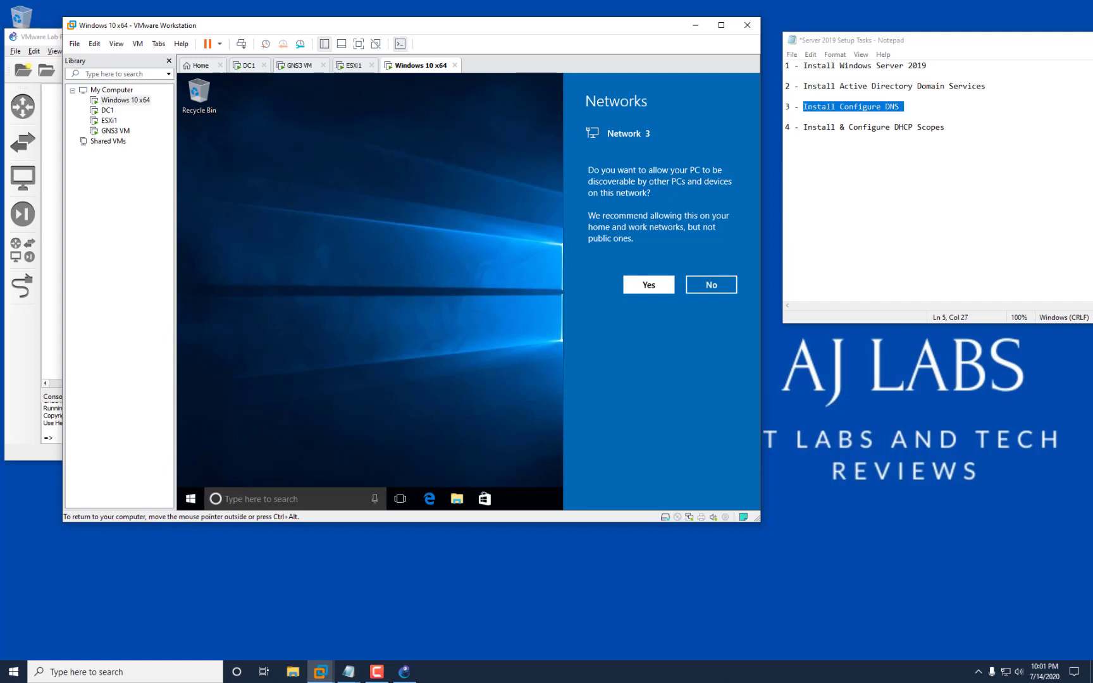
pyautogui.rightClick(672, 499)
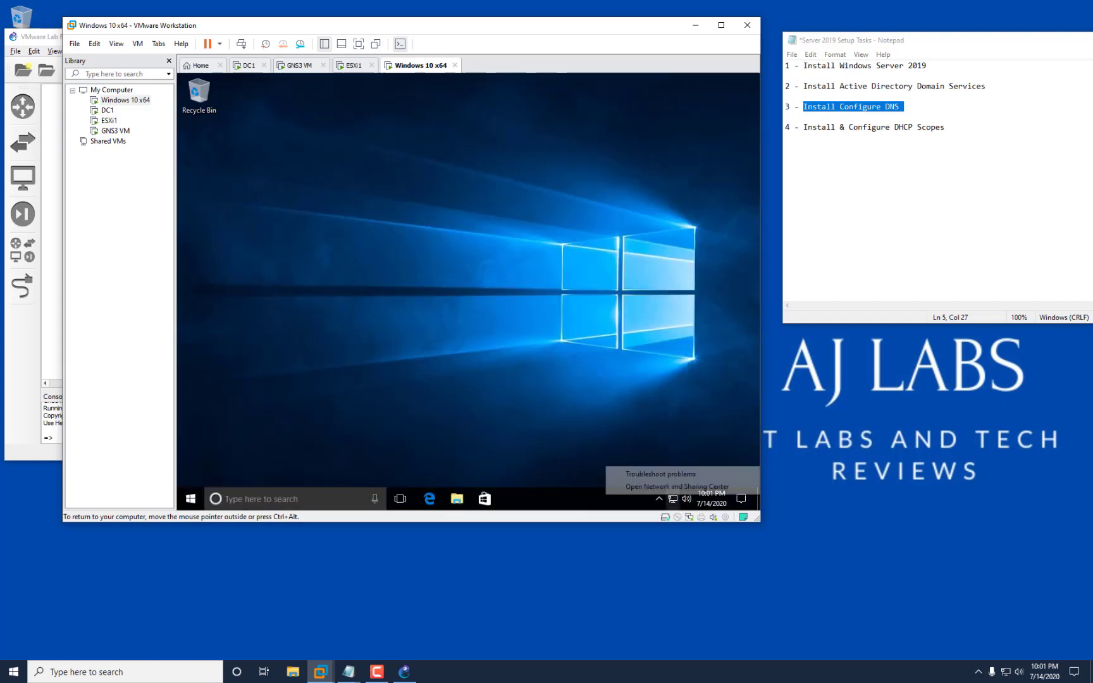
pyautogui.click(676, 486)
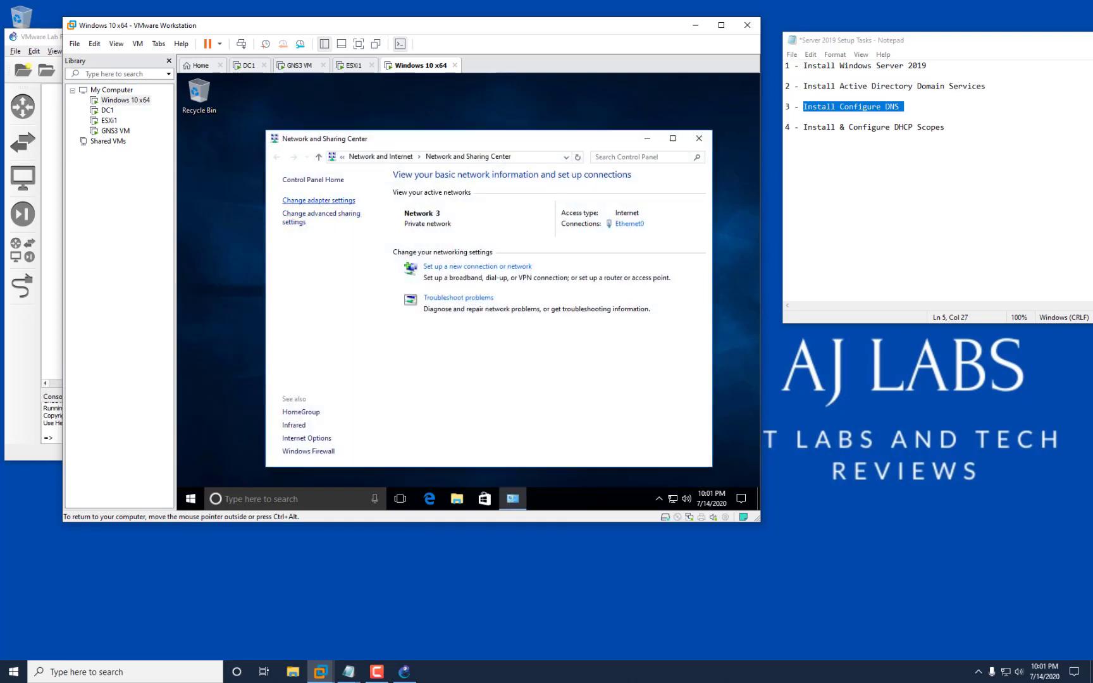
# Show Ethernet0's details with DHCP address 10.2.2.50 from 10.2.2.3, then switch to DC1.
pyautogui.click(318, 200)
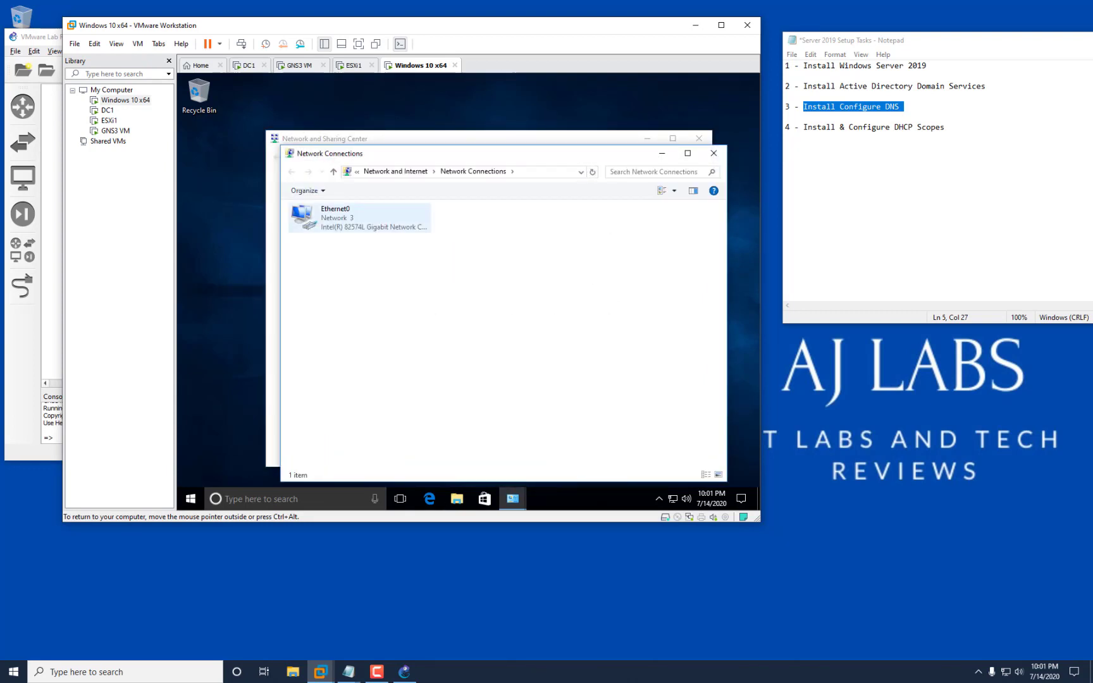
pyautogui.click(359, 218)
pyautogui.rightClick(335, 222)
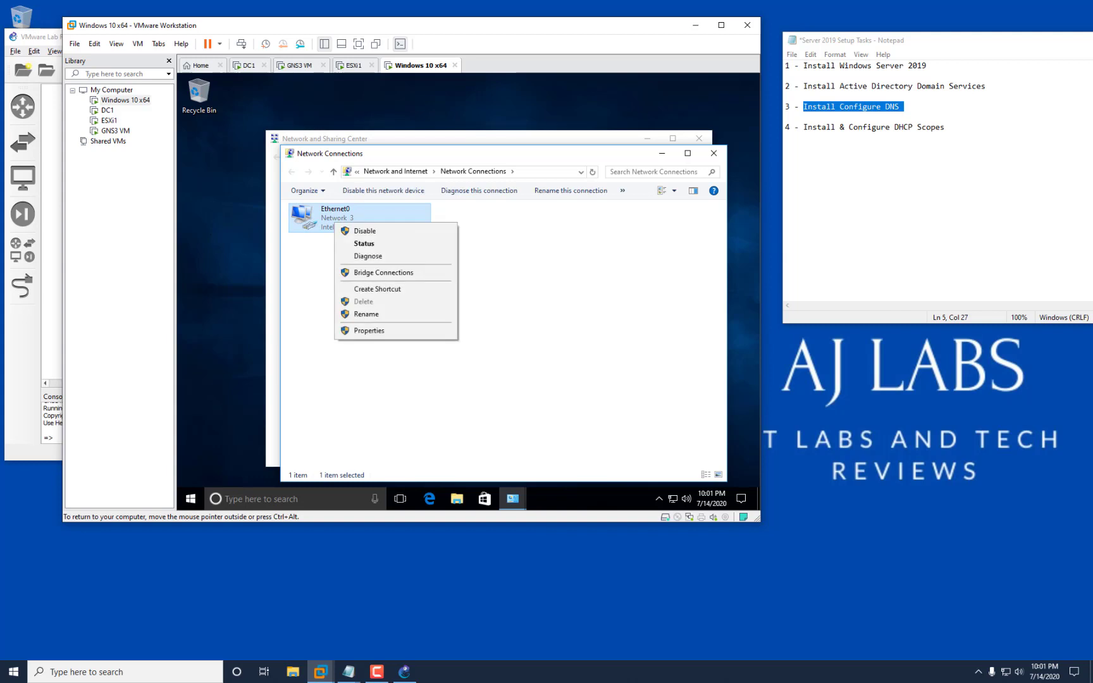
pyautogui.click(364, 243)
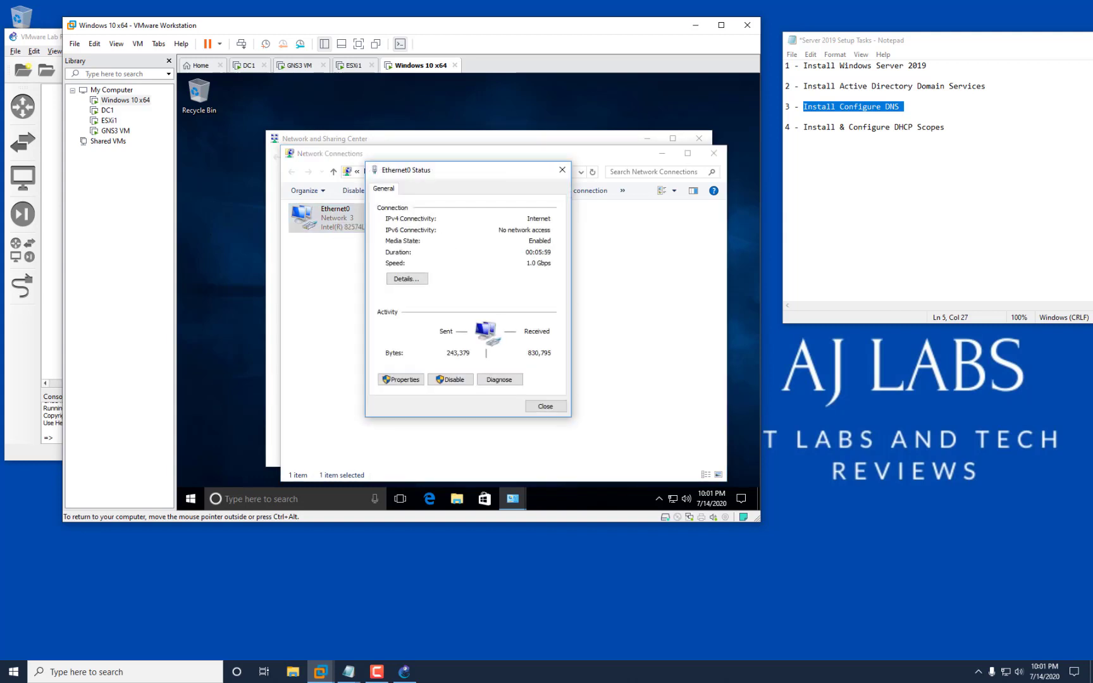
pyautogui.click(407, 279)
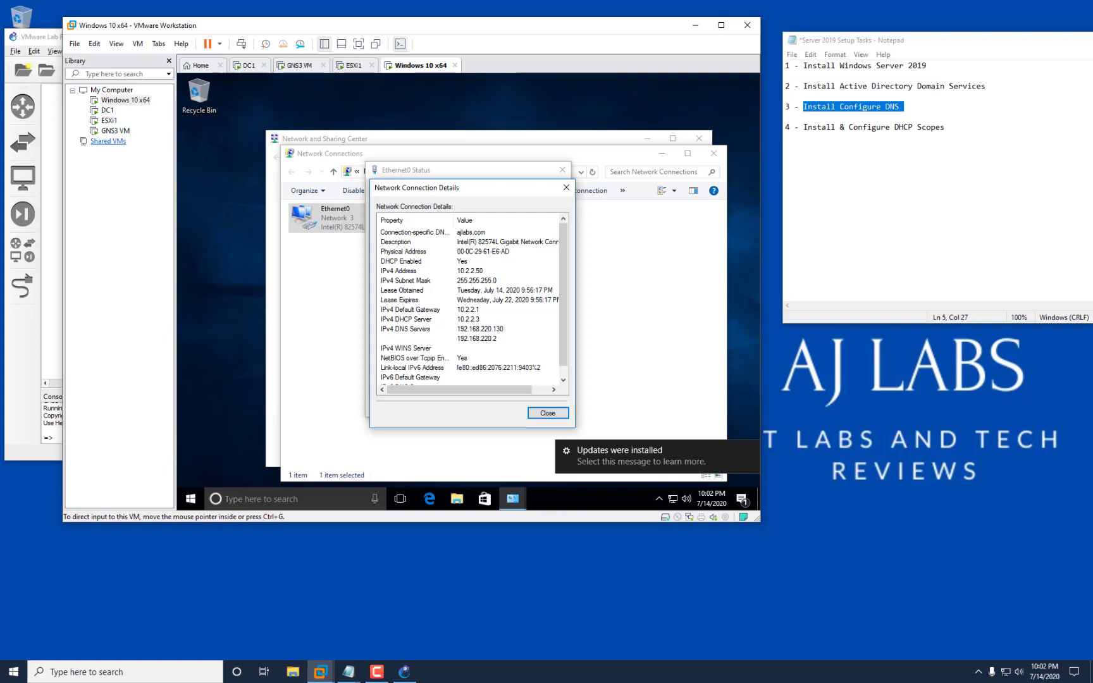
pyautogui.click(108, 110)
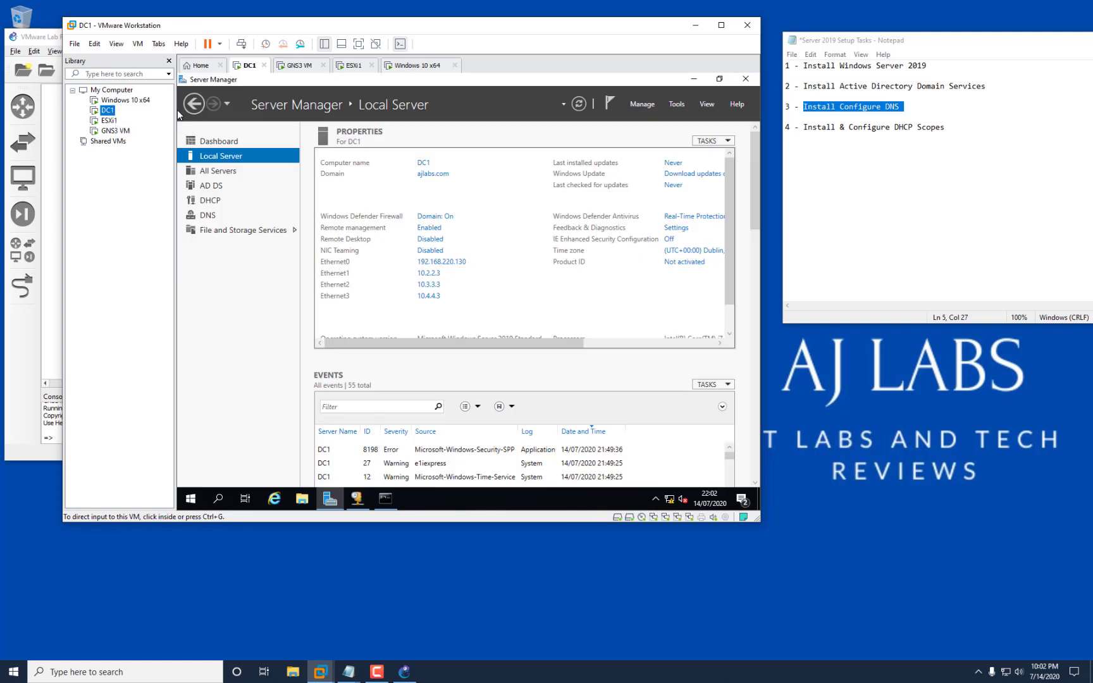
# Check scope 10.2.2.0's statistics and its 10.2.2.50 lease on DC1, then return to Windows 10.
pyautogui.click(358, 499)
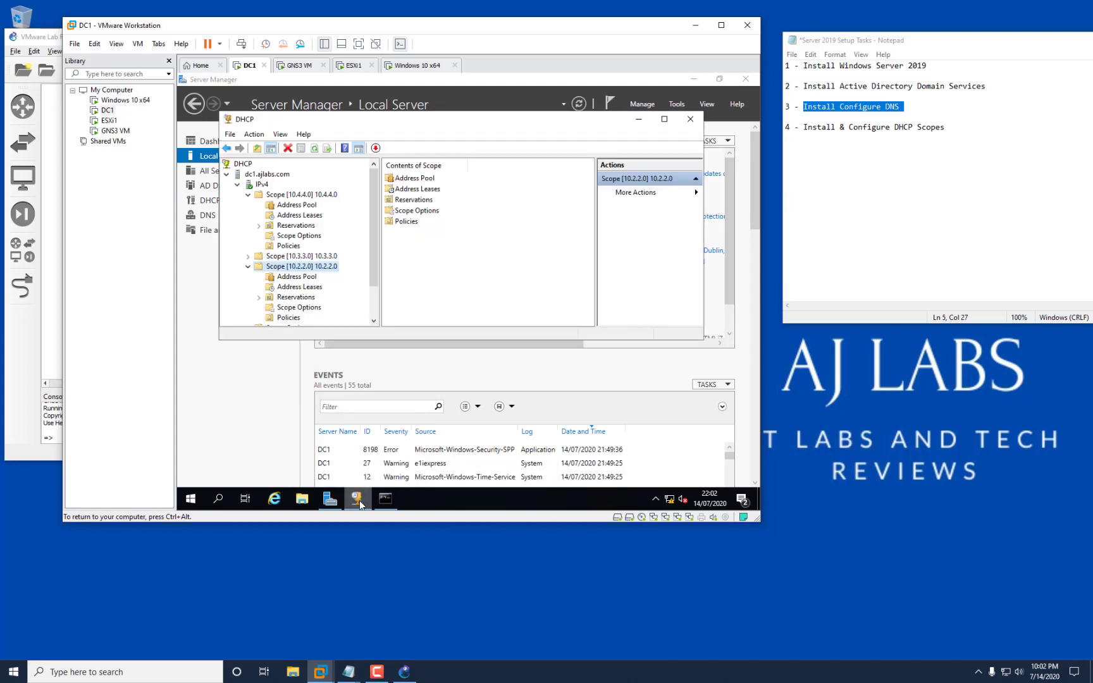
pyautogui.rightClick(303, 267)
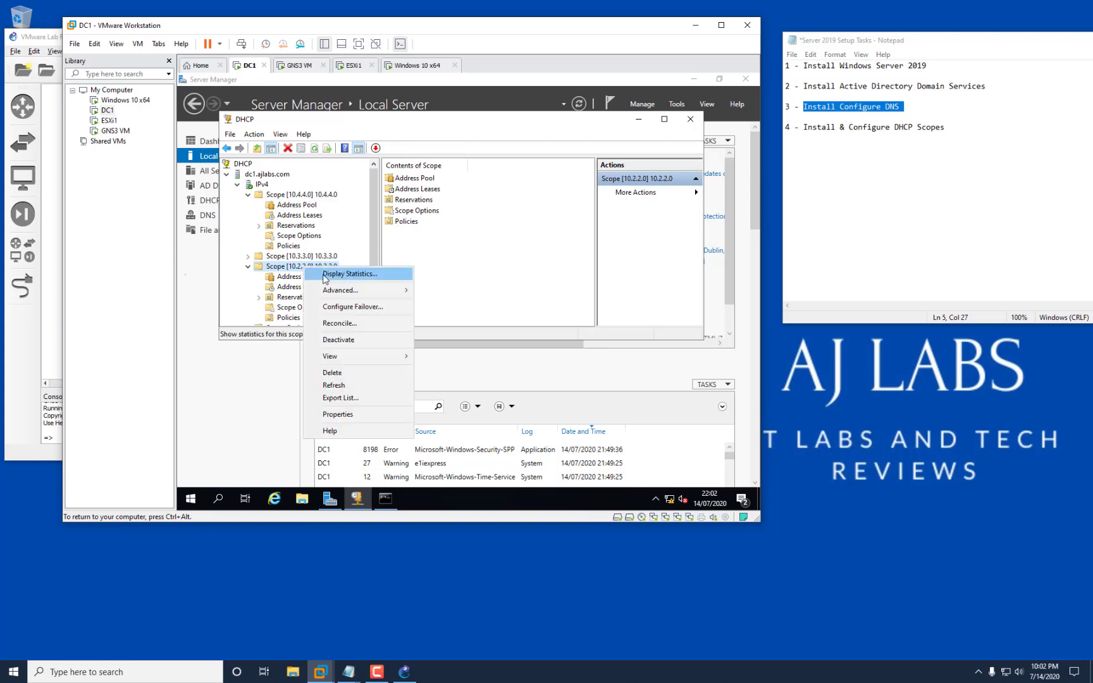
pyautogui.click(324, 277)
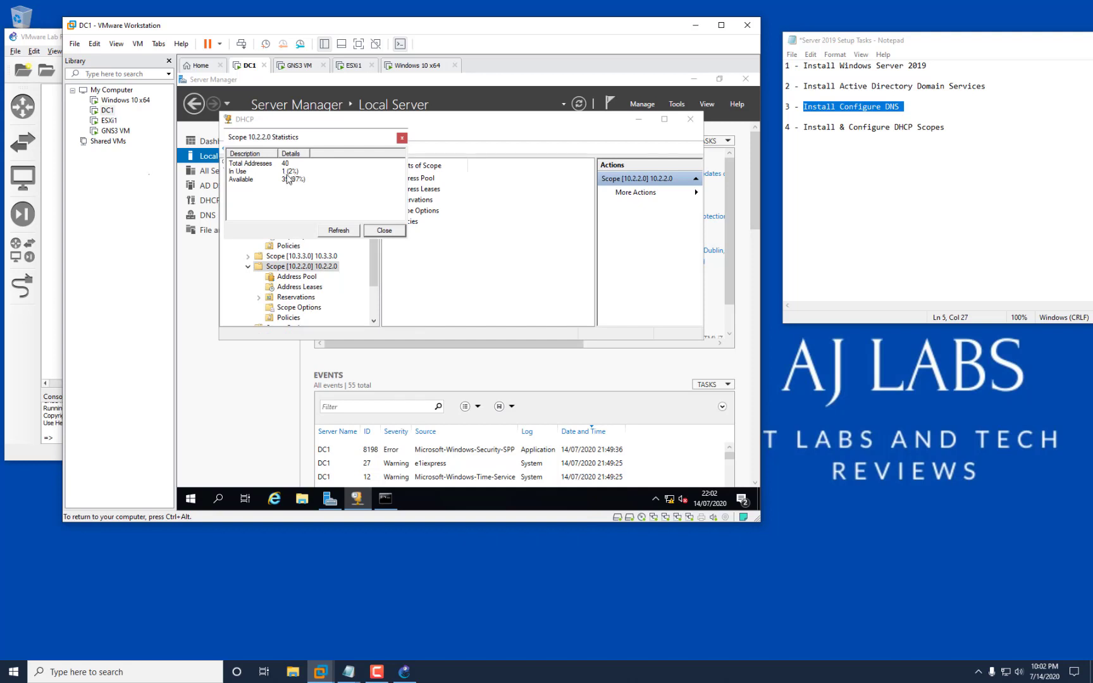
pyautogui.click(380, 231)
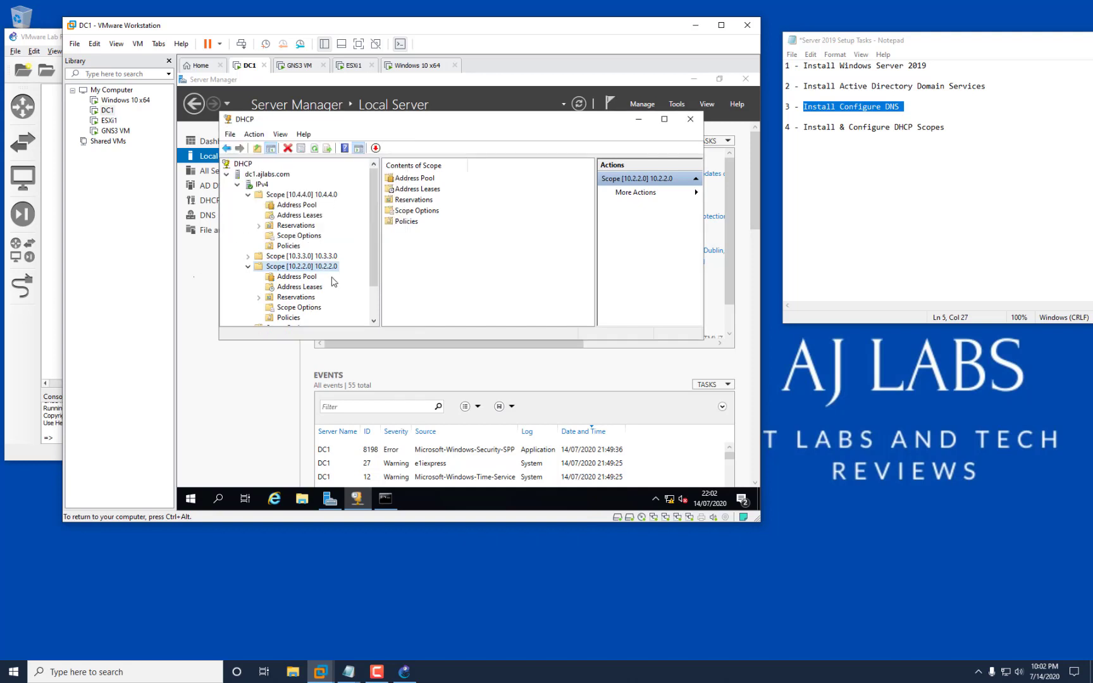
pyautogui.click(299, 287)
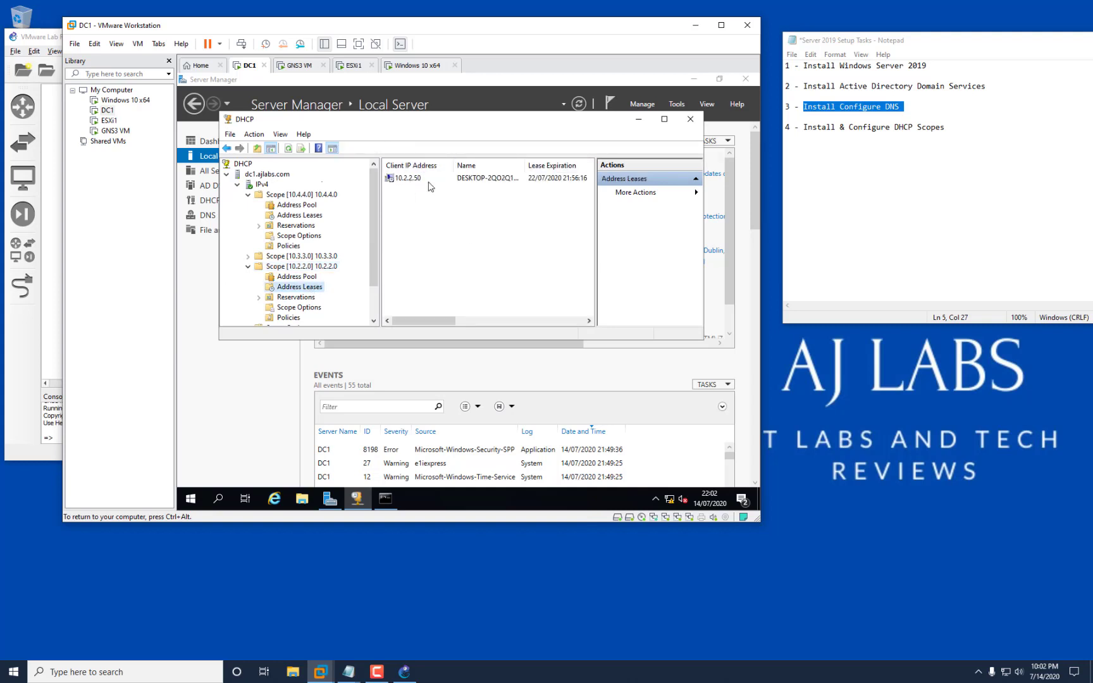
pyautogui.click(493, 180)
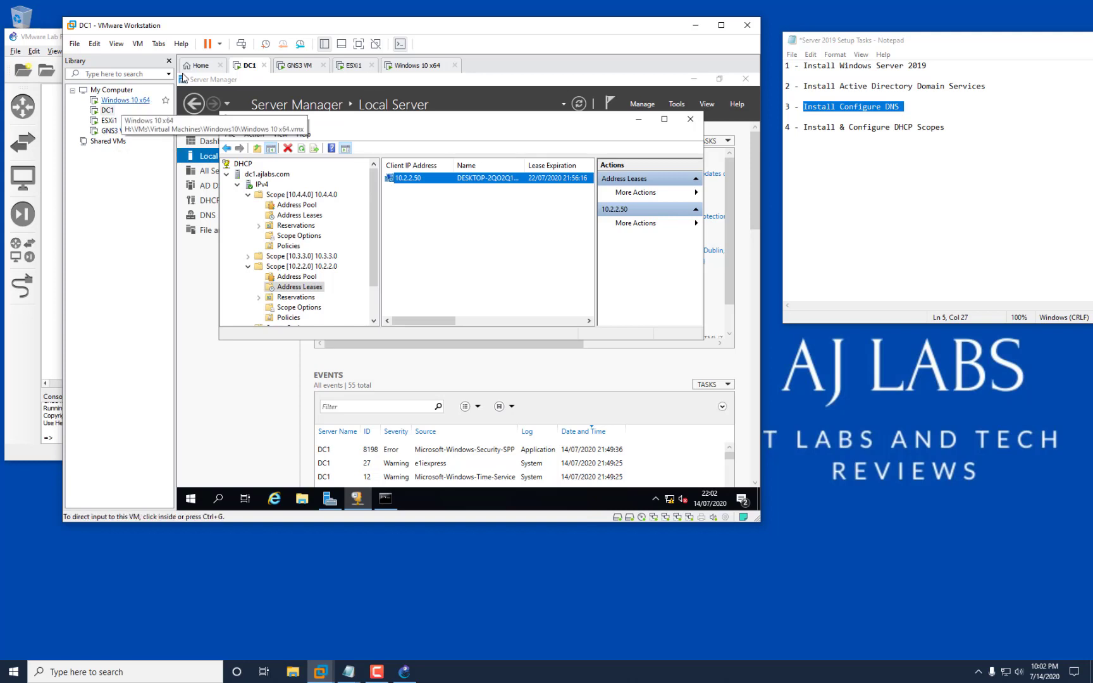
pyautogui.click(125, 99)
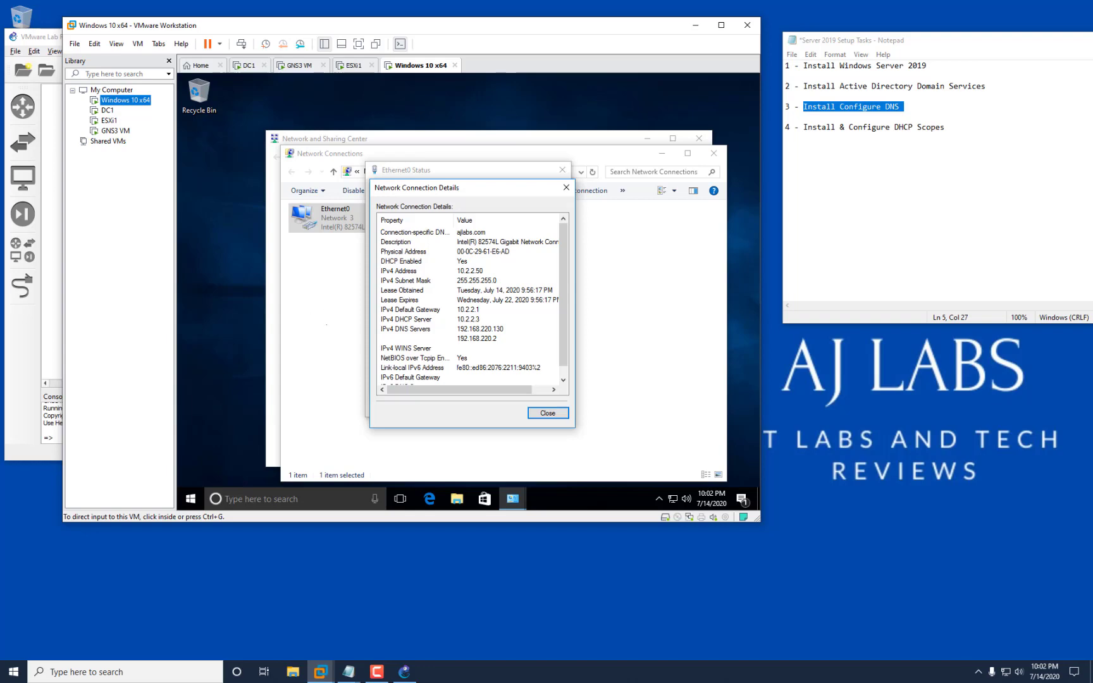
# Minimize GNS3 and close Connection Details, Ethernet0 Status, Network Connections and Network and Sharing Center.
pyautogui.click(404, 671)
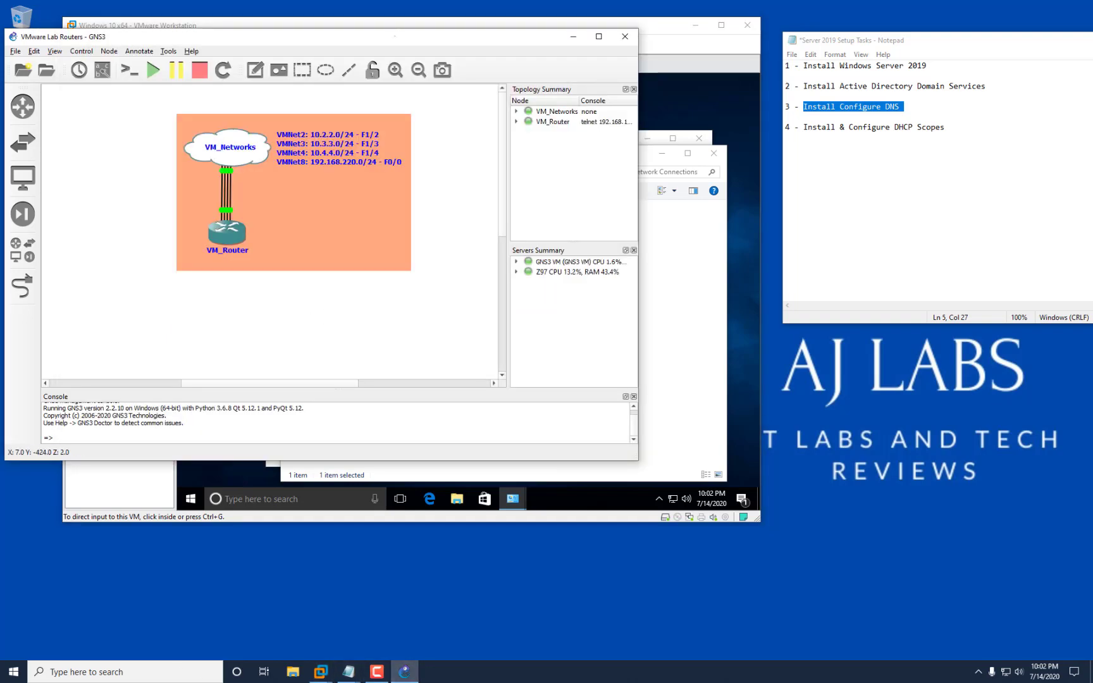
pyautogui.click(573, 36)
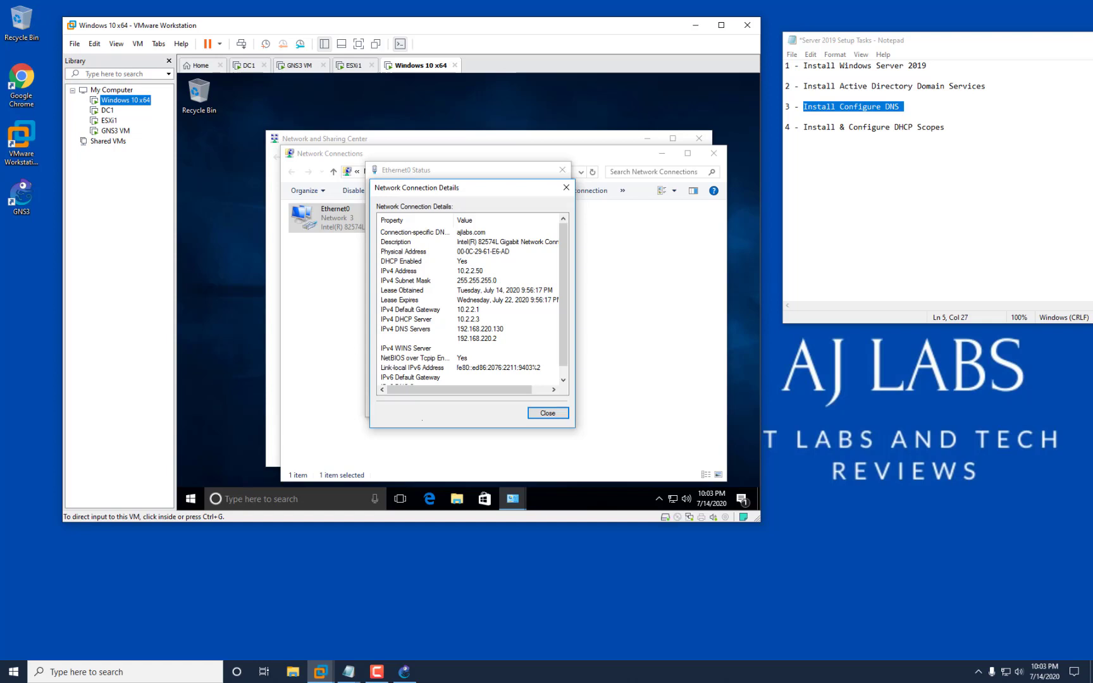
pyautogui.click(547, 413)
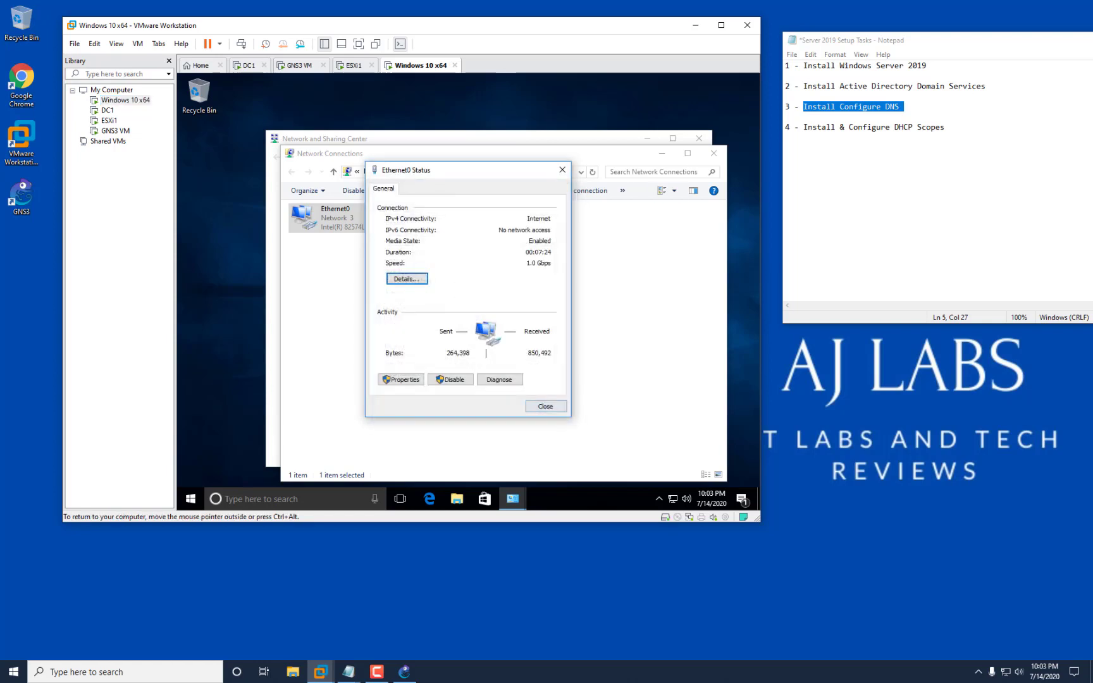
pyautogui.click(562, 169)
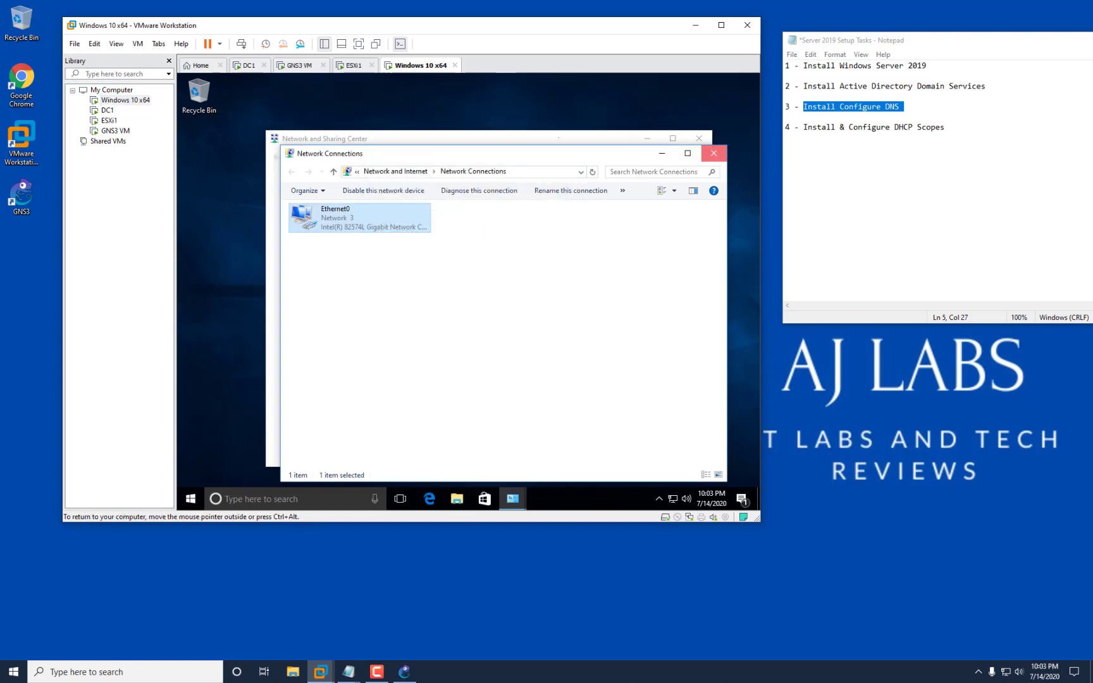
pyautogui.click(713, 153)
pyautogui.click(698, 138)
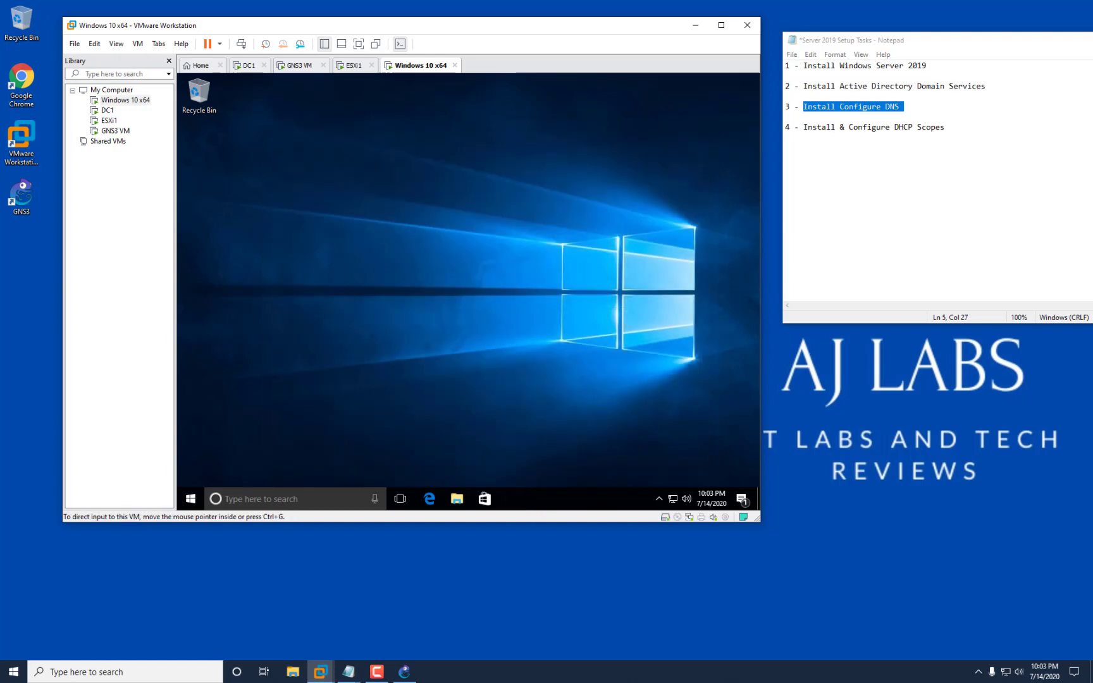
# Highlight each of the four setup tasks through 'Install & Configure DHCP Scopes', then move Notepad left and close it.
pyautogui.click(835, 128)
pyautogui.moveTo(799, 66); pyautogui.dragTo(927, 65)
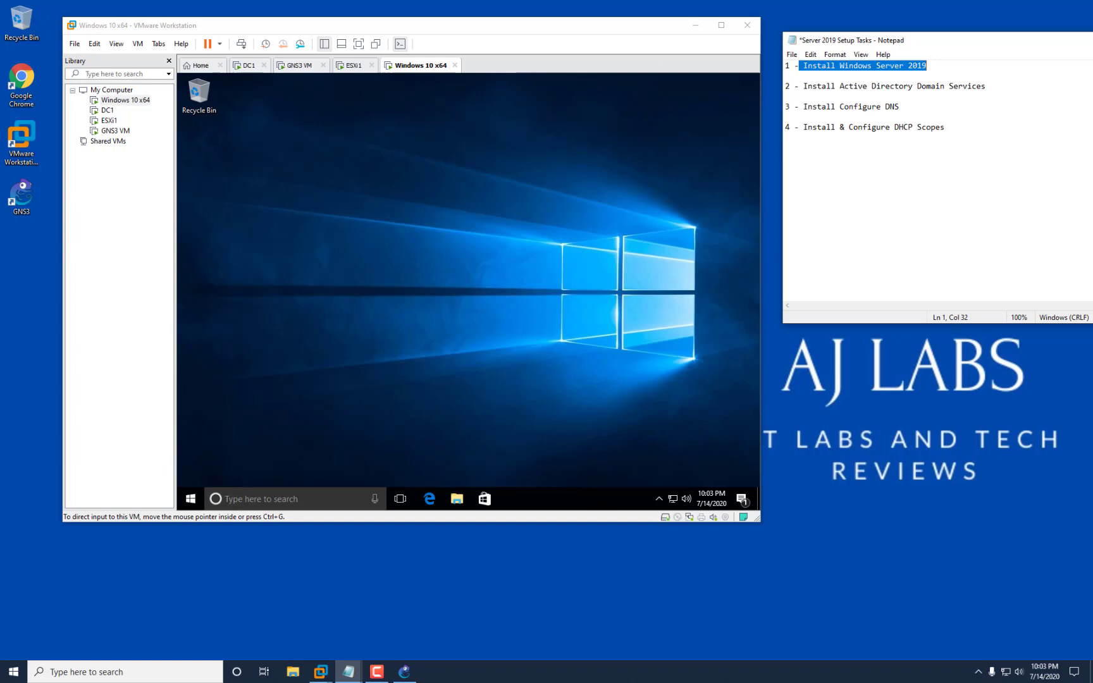
pyautogui.moveTo(803, 87); pyautogui.dragTo(988, 95)
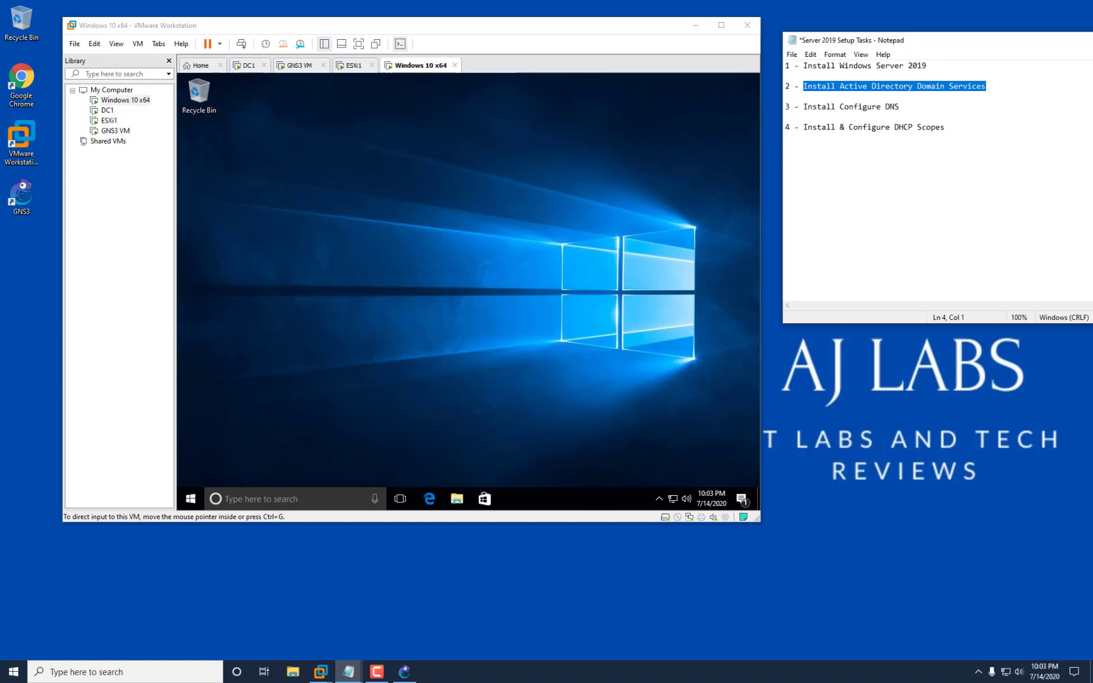
pyautogui.moveTo(808, 107); pyautogui.dragTo(898, 106)
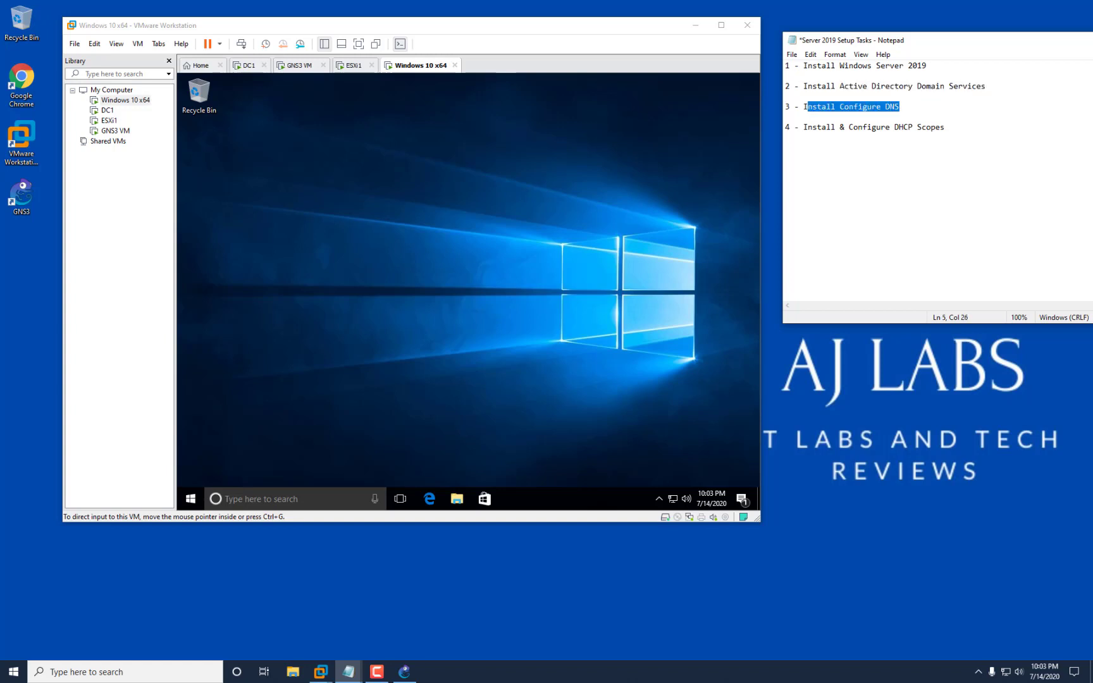
pyautogui.moveTo(803, 127); pyautogui.dragTo(941, 127)
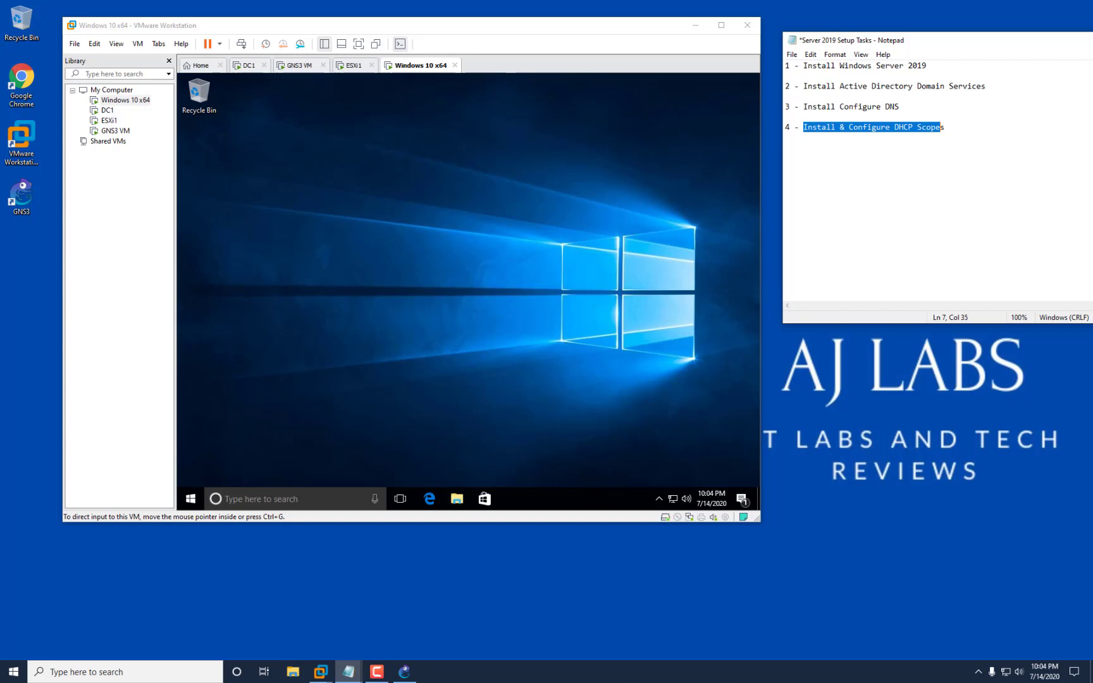
pyautogui.moveTo(1027, 40); pyautogui.dragTo(819, 51)
pyautogui.click(950, 51)
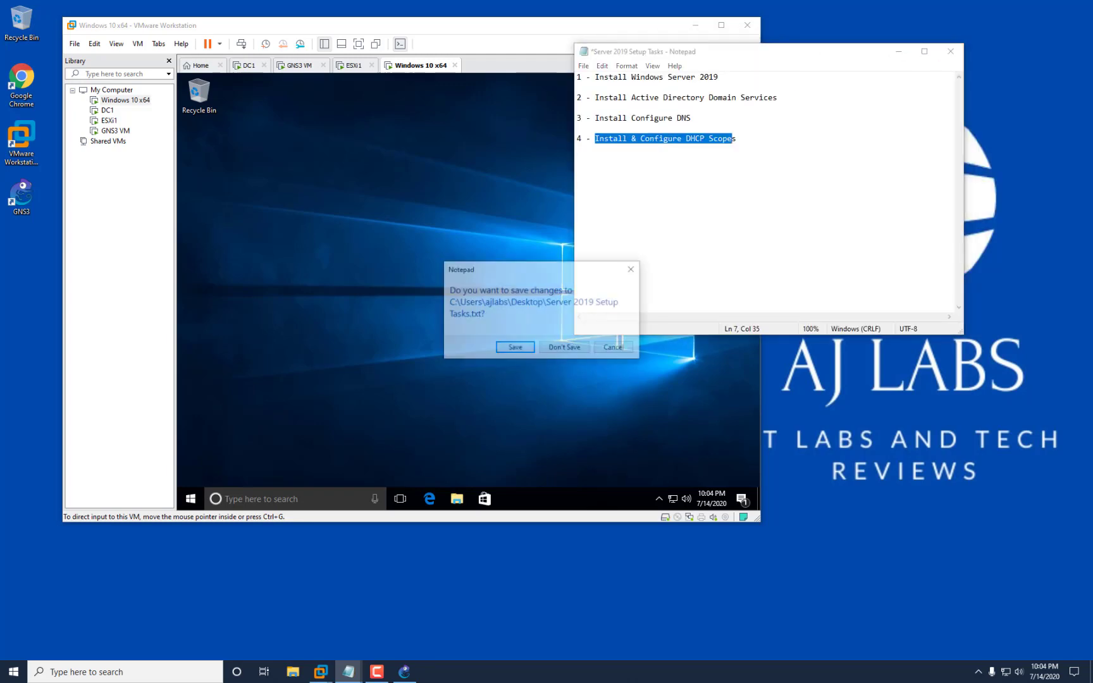